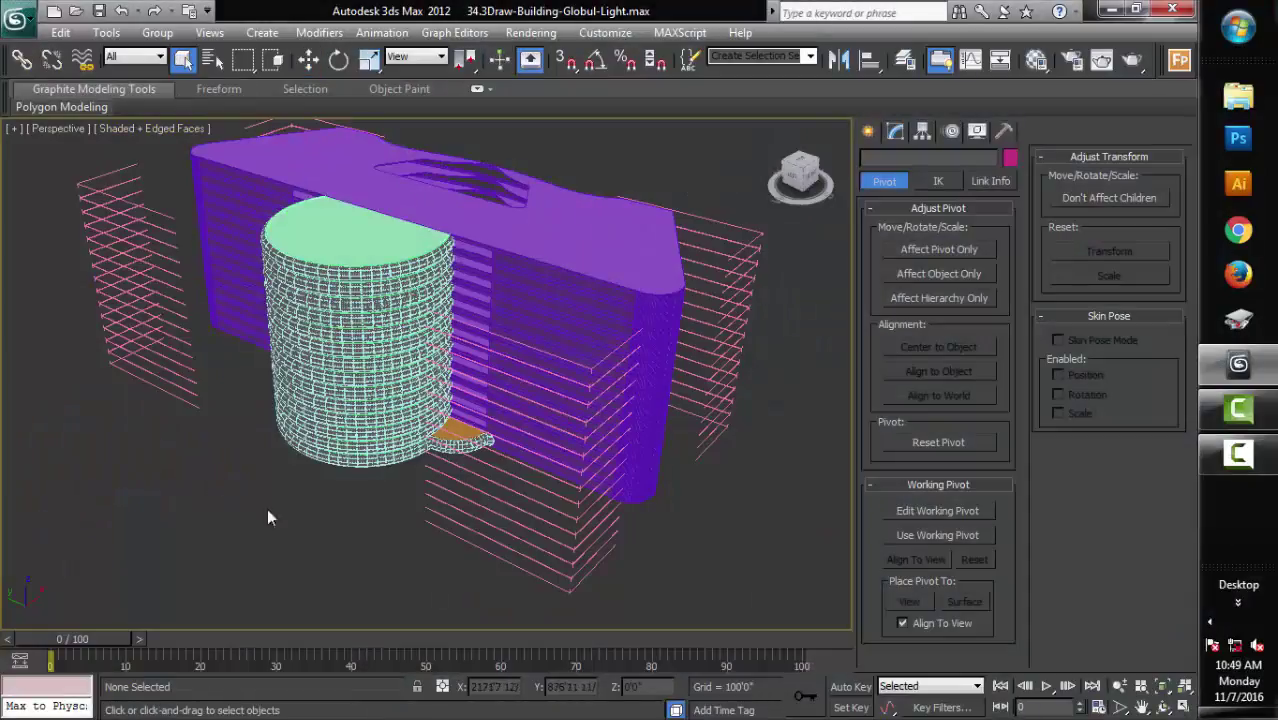
Step: Select the orange glass lift, then frame the curved walkways in a maximized Top view
left_click(463, 446)
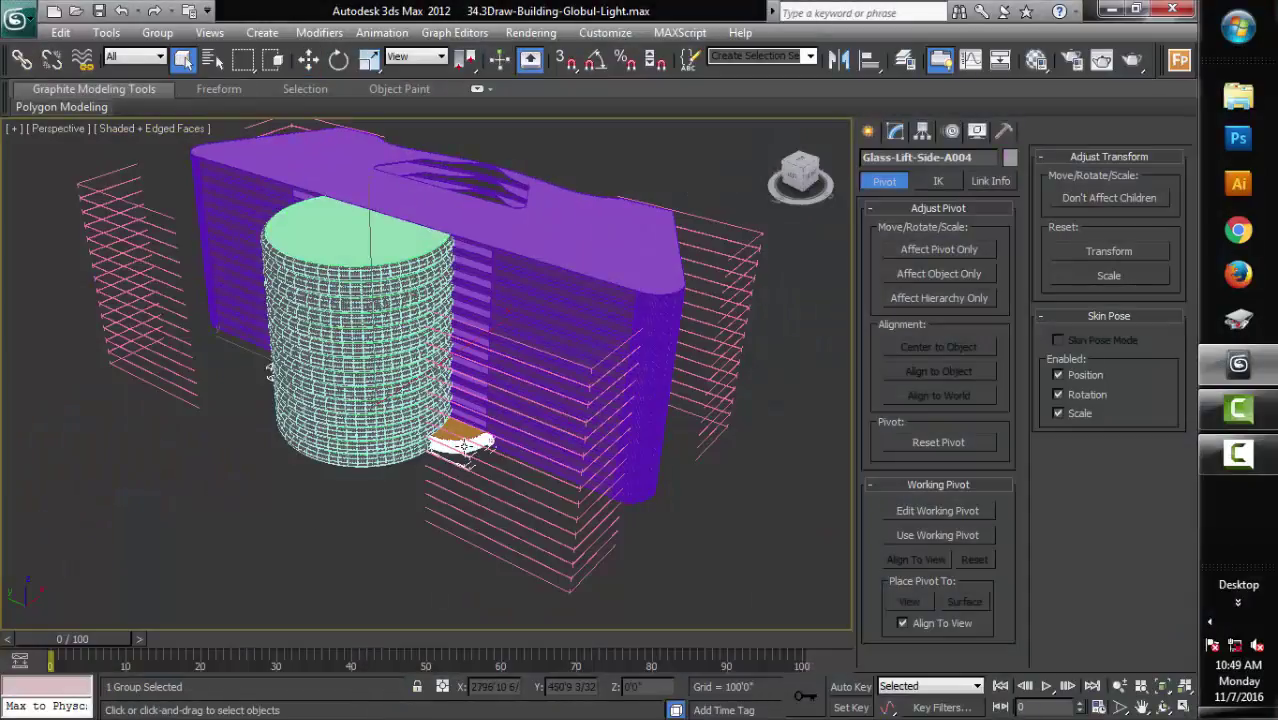
key("alt+w")
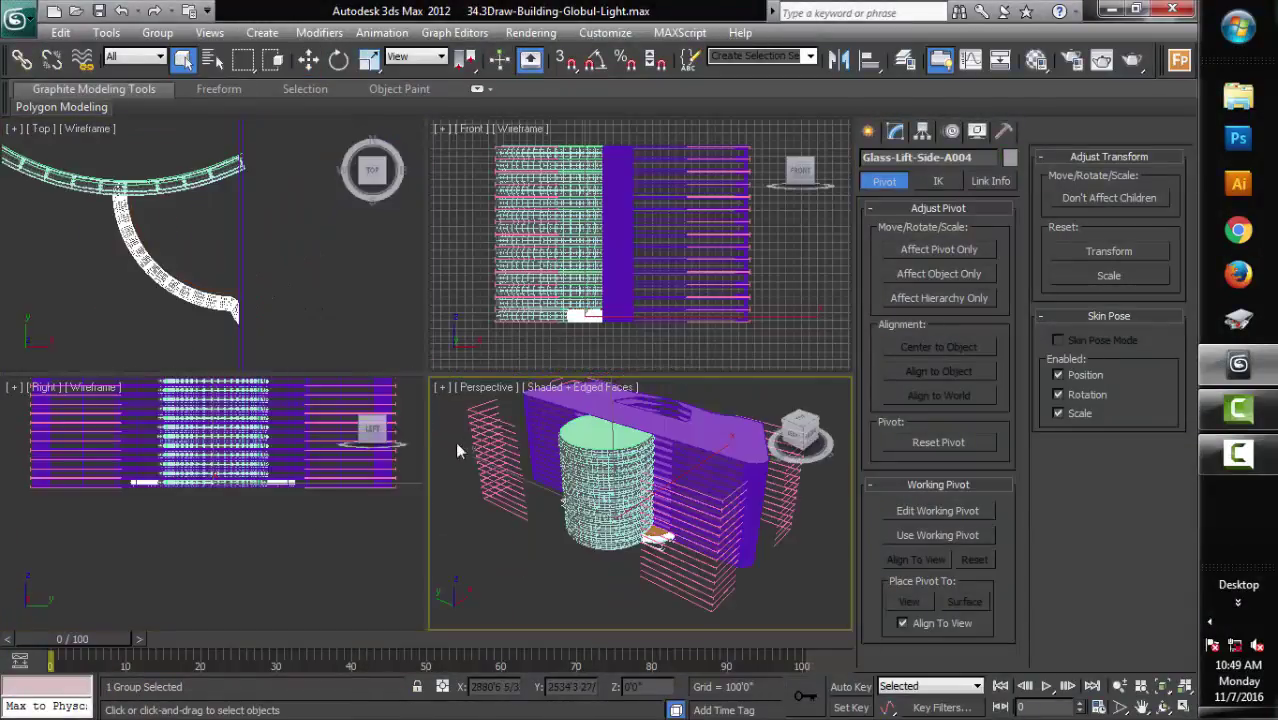
right_click(315, 324)
key("alt+w")
middle_click_drag(359, 412, 517, 437)
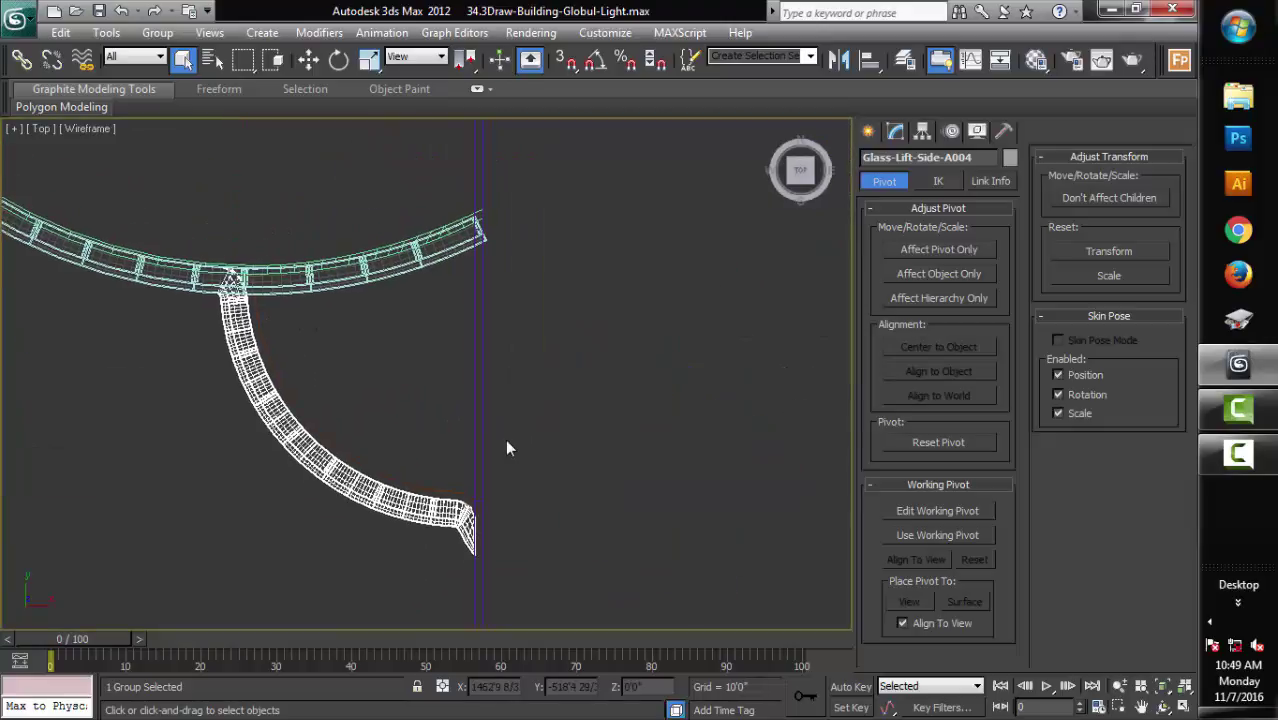
scroll(508, 446, "up", 1)
scroll(588, 430, "up", 1)
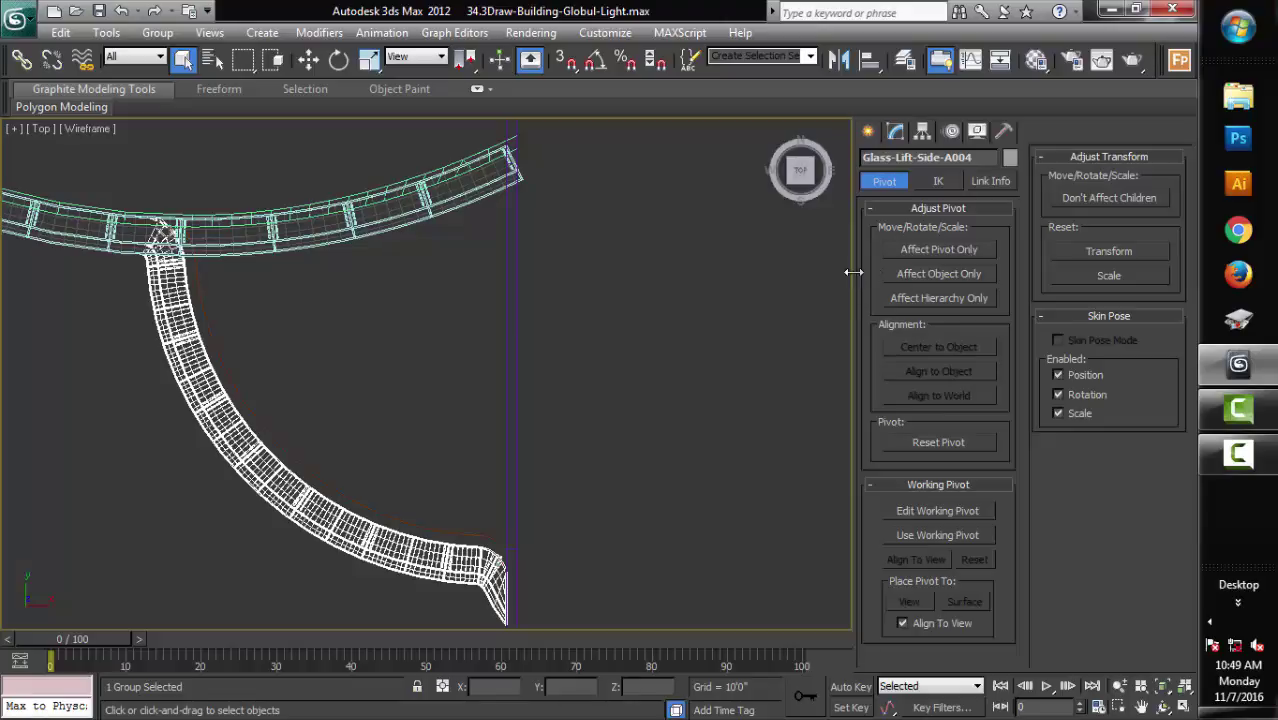
Step: Draw a spline circle in the Top view along the walkway curve
left_click(869, 134)
left_click(897, 162)
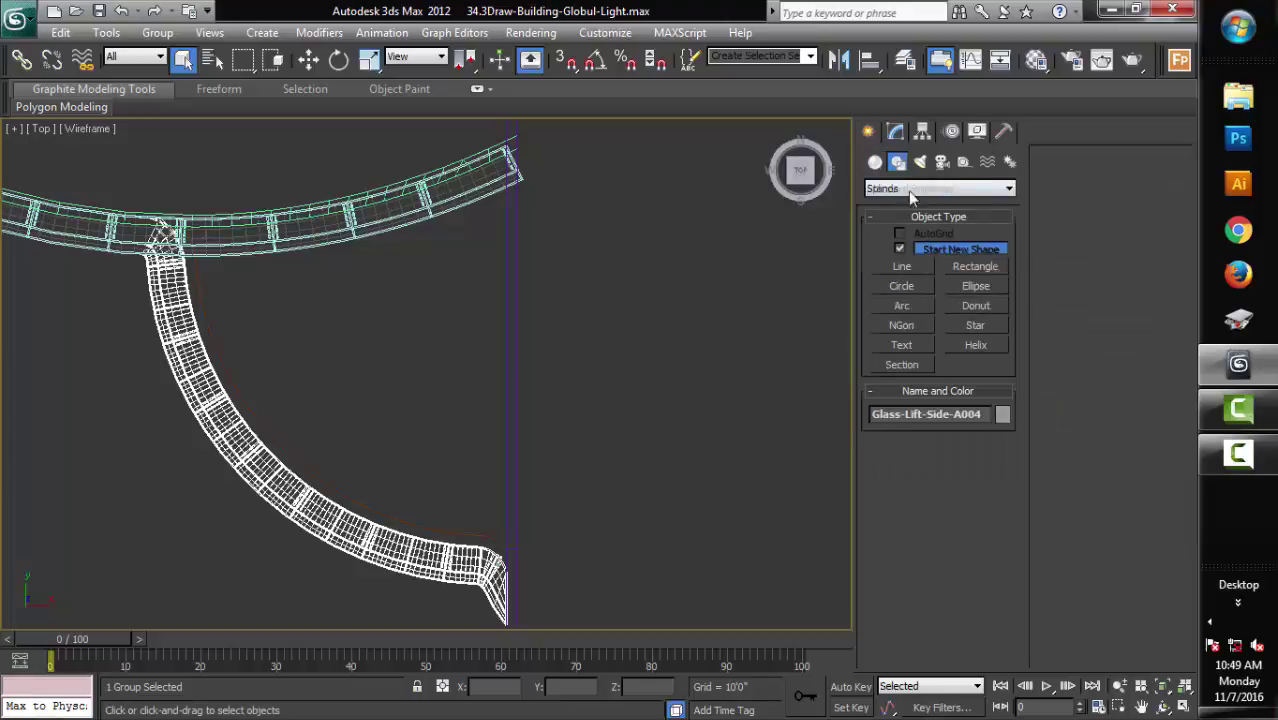
left_click(902, 286)
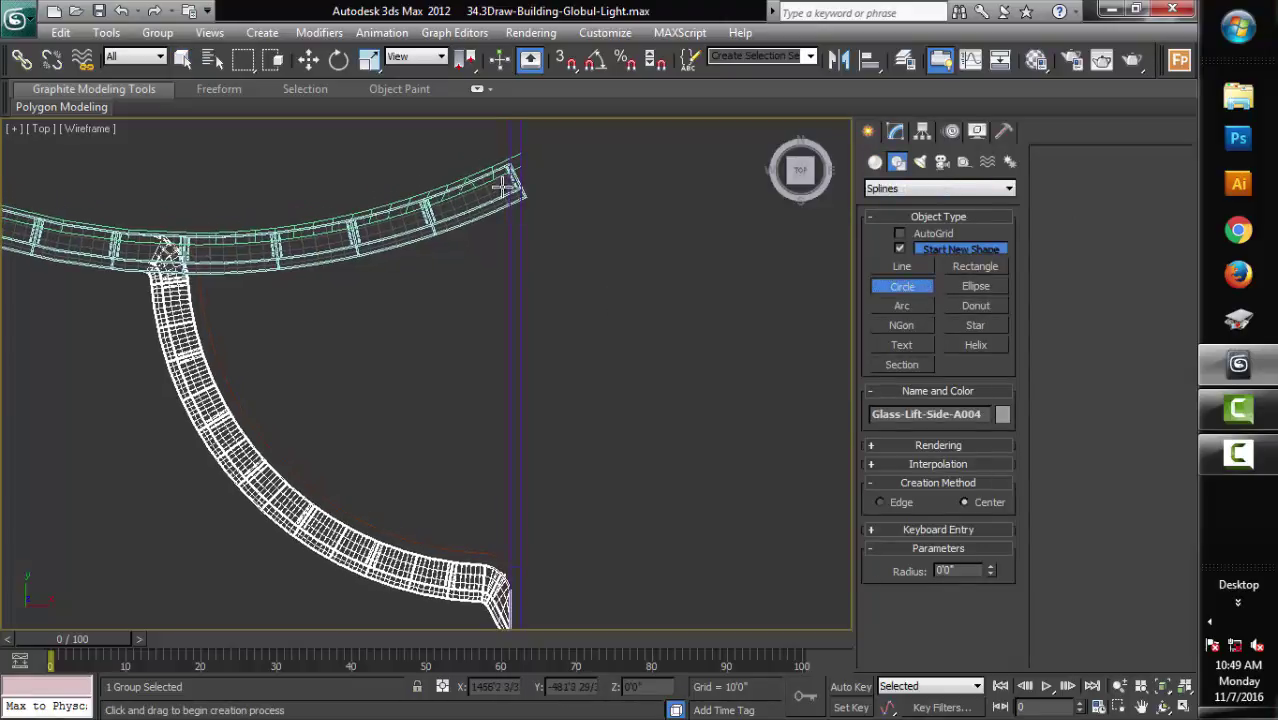
left_click_drag(507, 192, 722, 408)
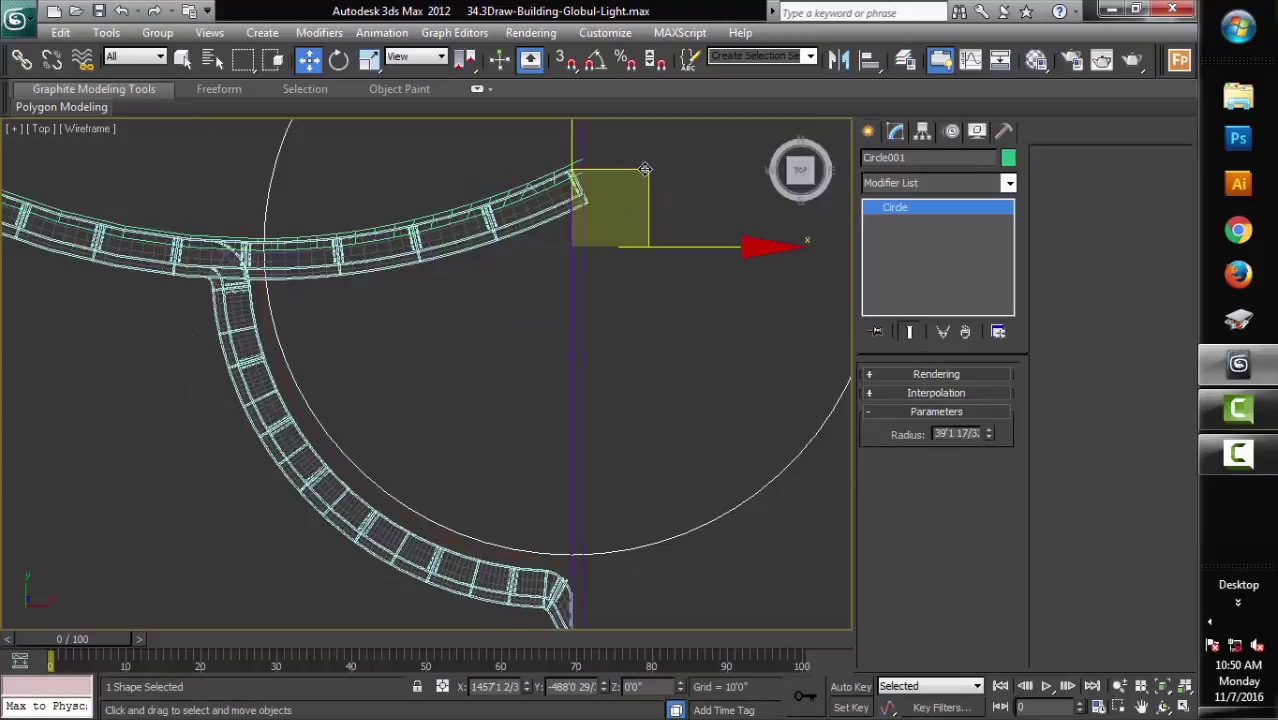
Step: Fit the circle to the walkway arc, with radius about 37'2 16/32"
left_click_drag(645, 169, 643, 171)
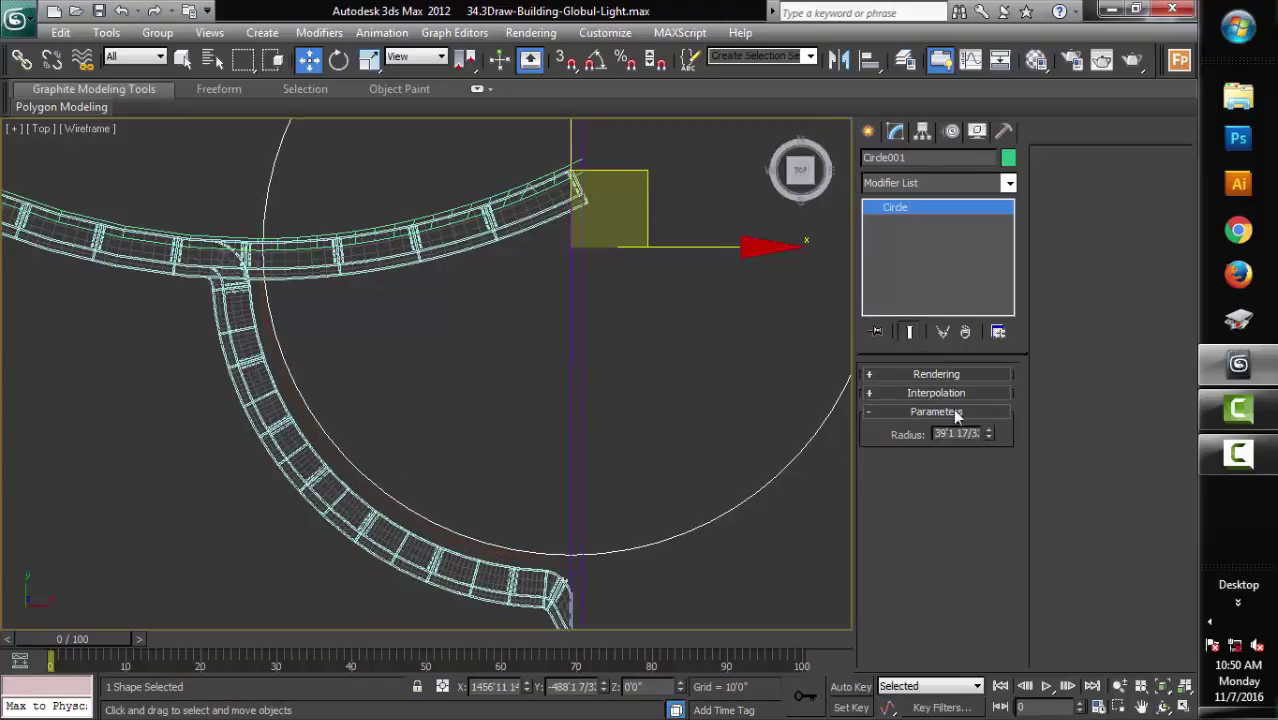
left_click_drag(985, 437, 987, 438)
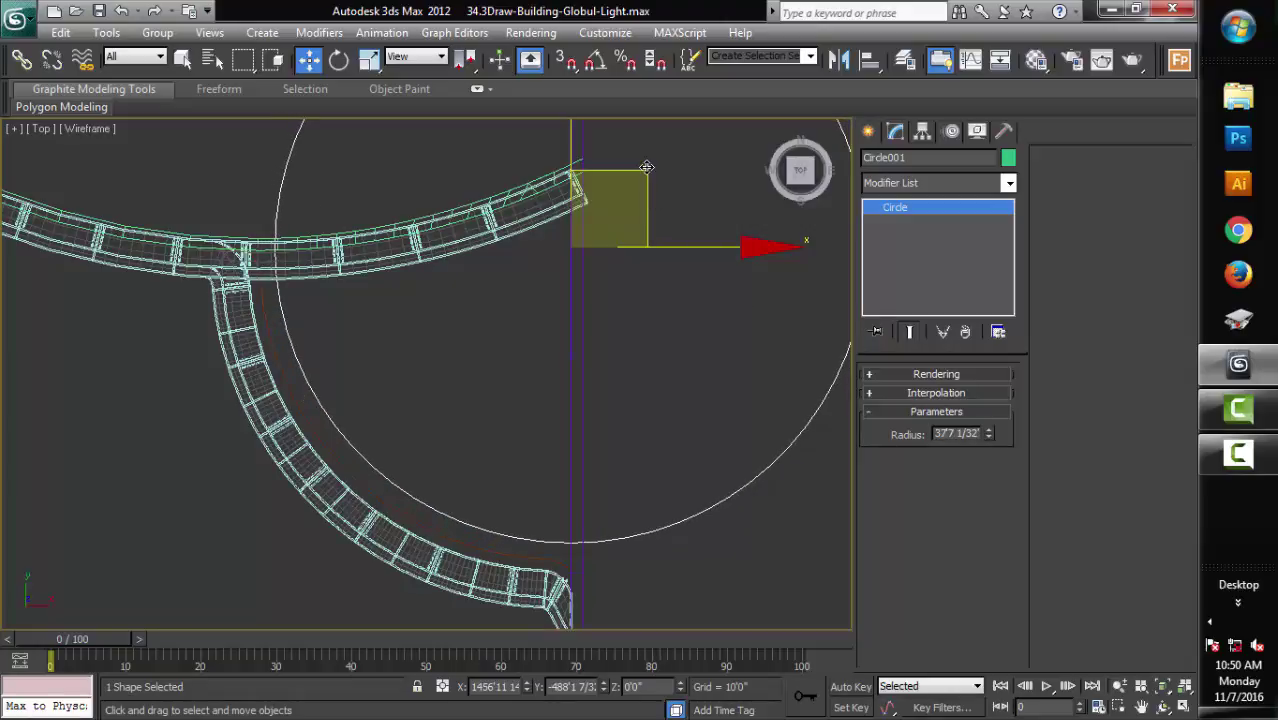
left_click_drag(646, 171, 636, 178)
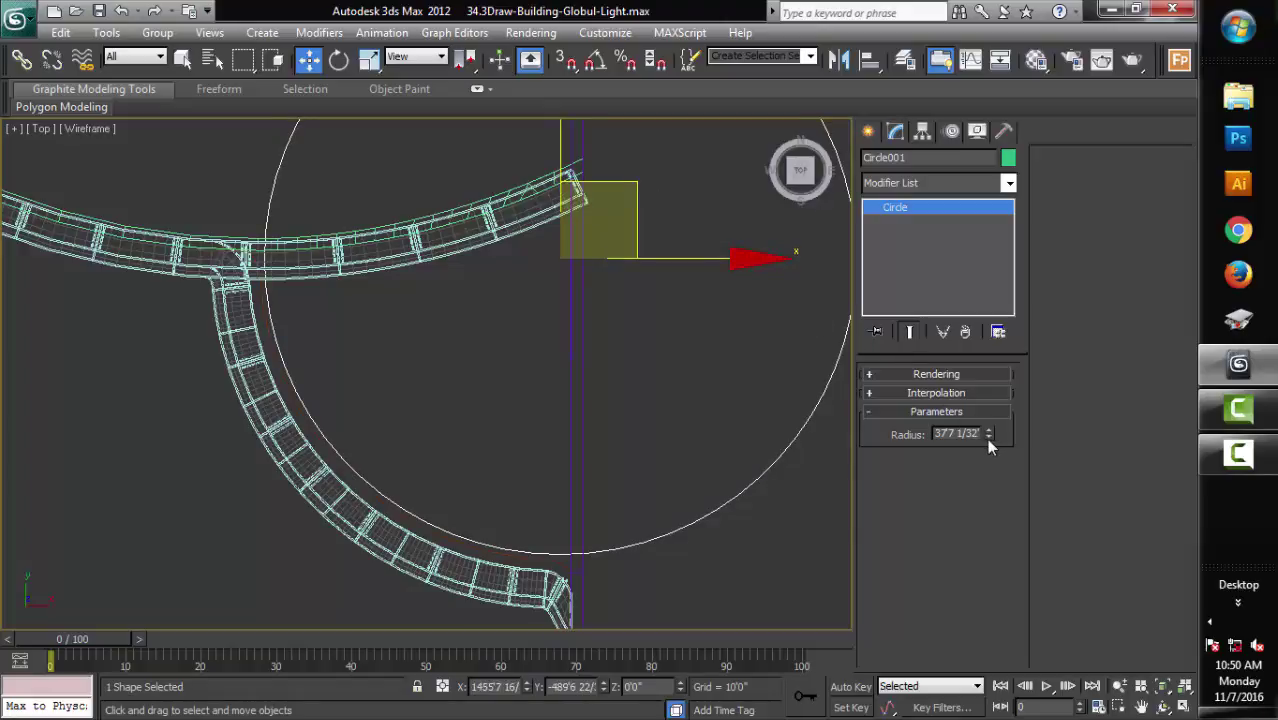
left_click_drag(986, 438, 987, 438)
left_click_drag(634, 183, 627, 190)
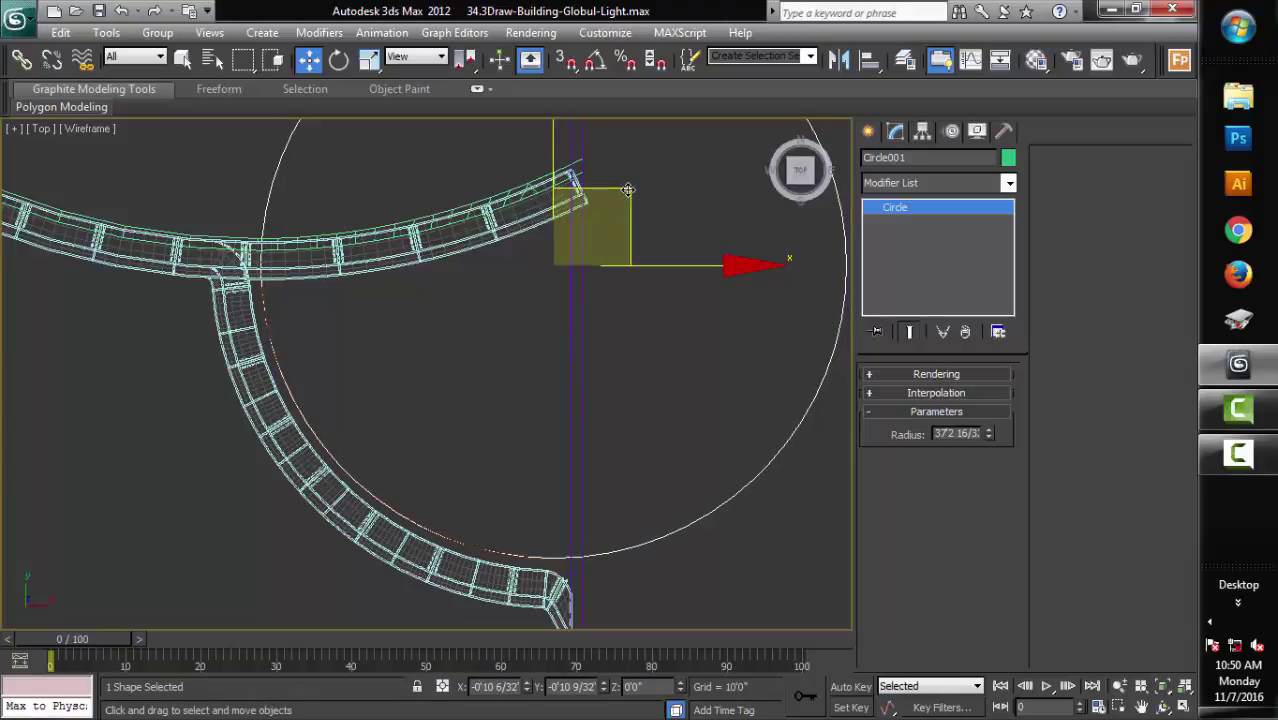
scroll(455, 430, "down", 2)
scroll(431, 426, "down", 2)
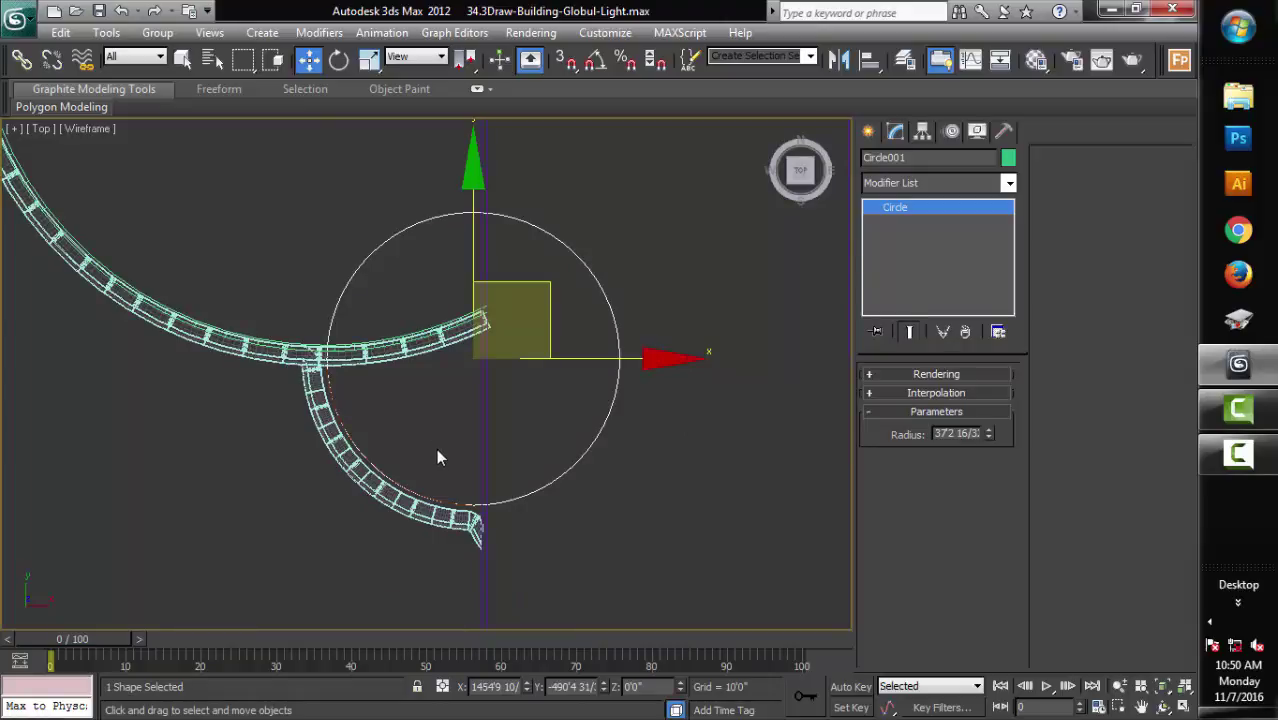
right_click(927, 209)
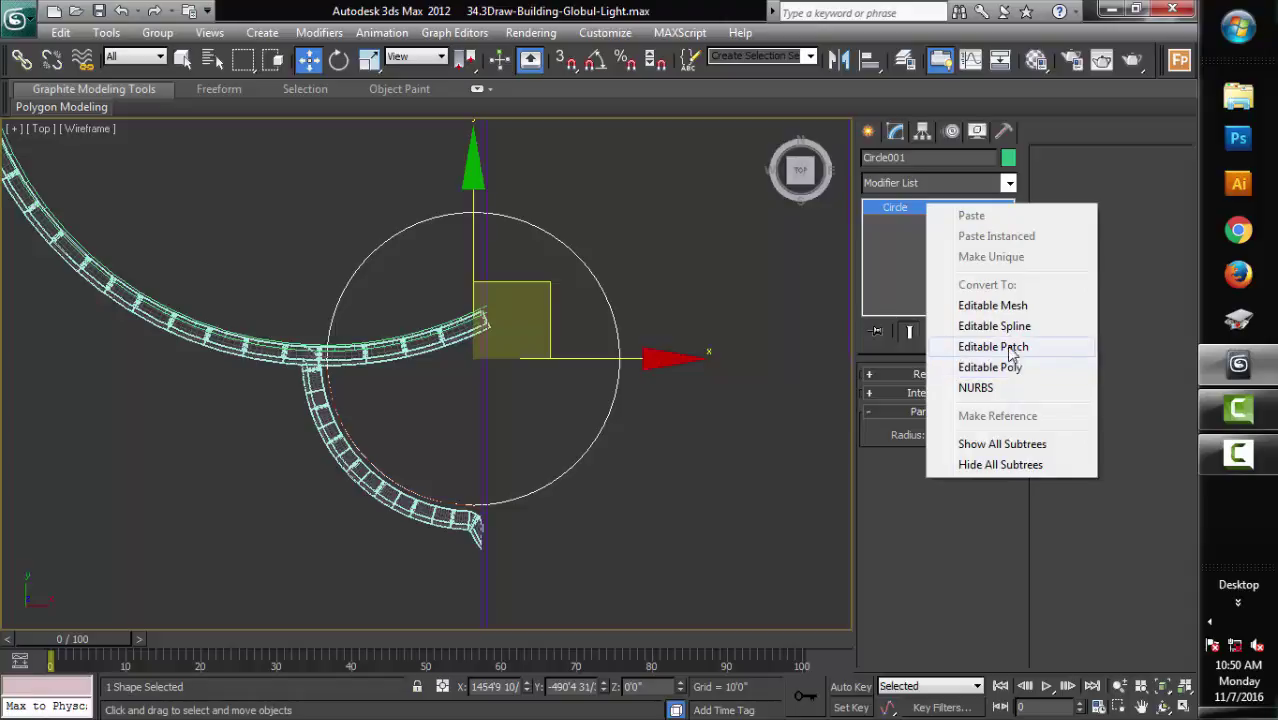
left_click(987, 328)
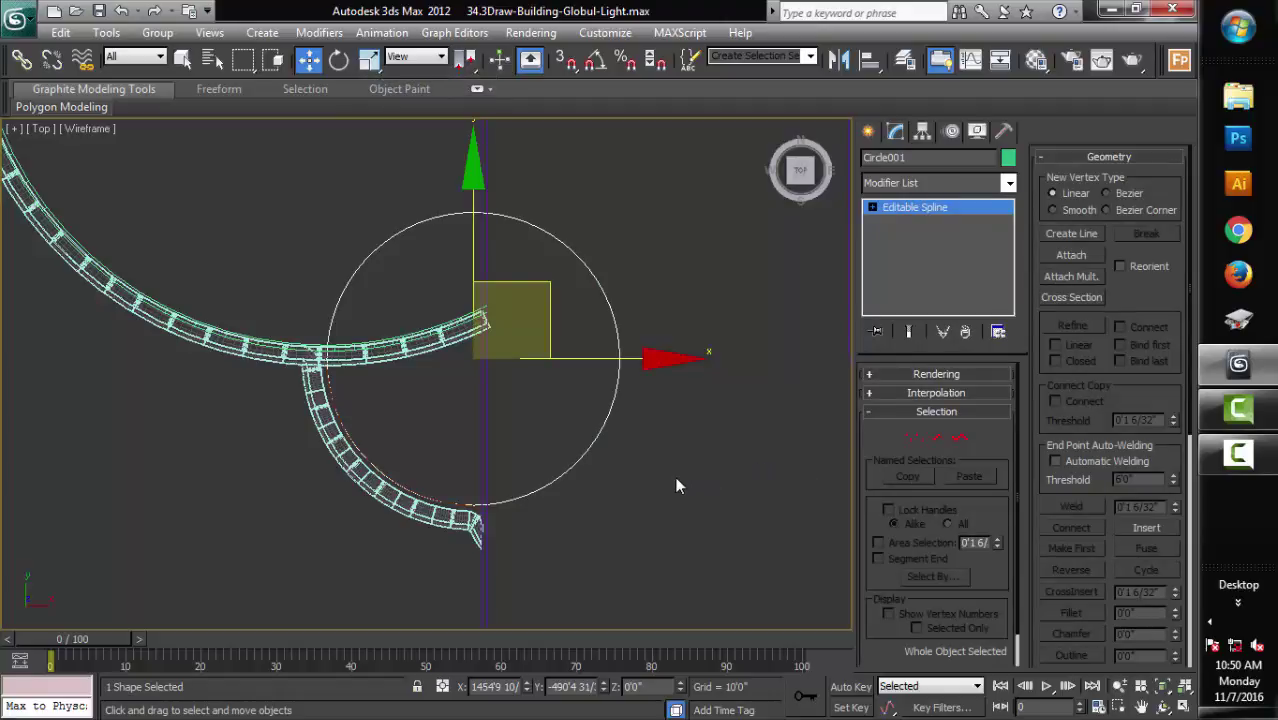
middle_click_drag(676, 483, 601, 505)
scroll(602, 499, "up", 2)
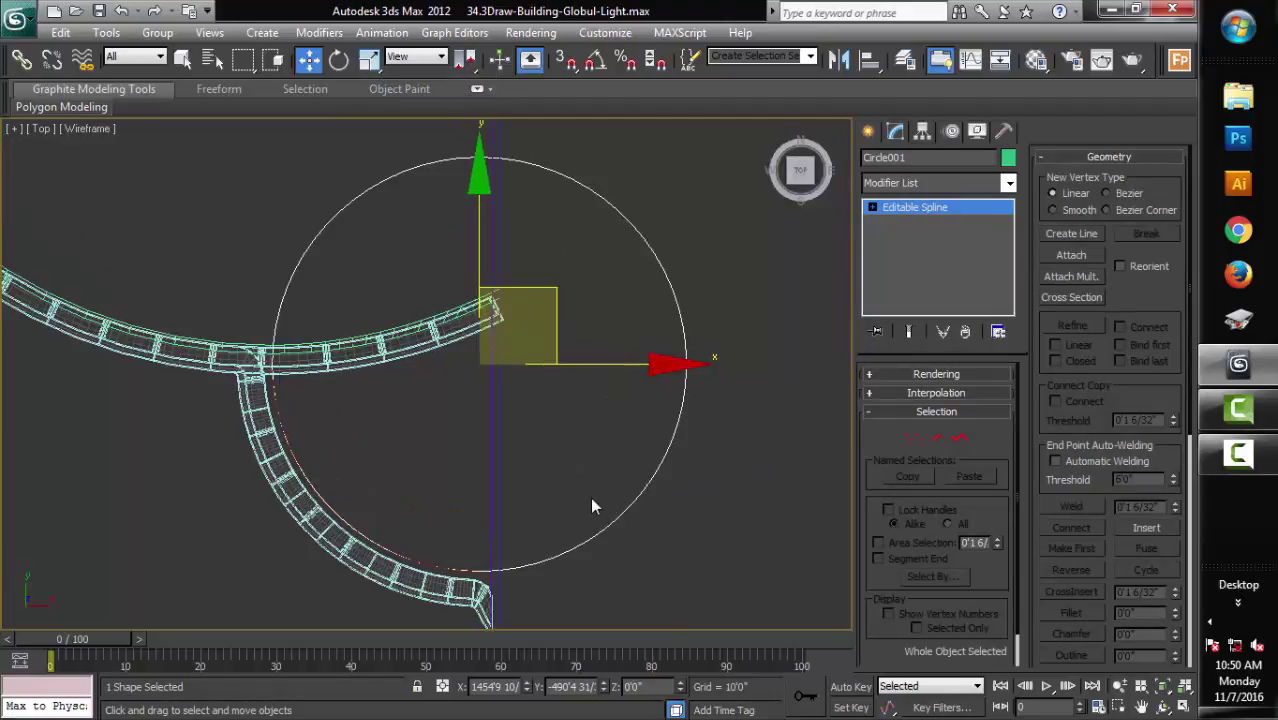
key("ctrl+z")
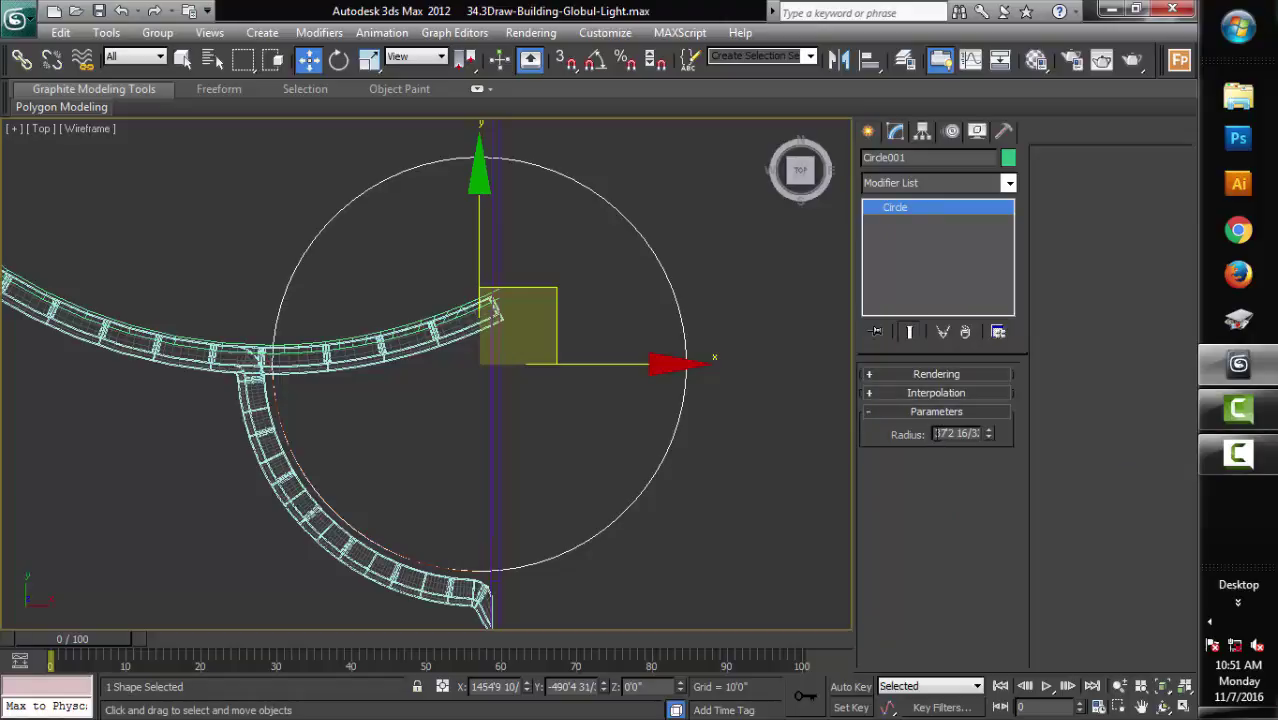
Step: Shrink Circle001's radius and save the scene
left_click_drag(934, 433, 995, 433)
left_click_drag(986, 436, 986, 436)
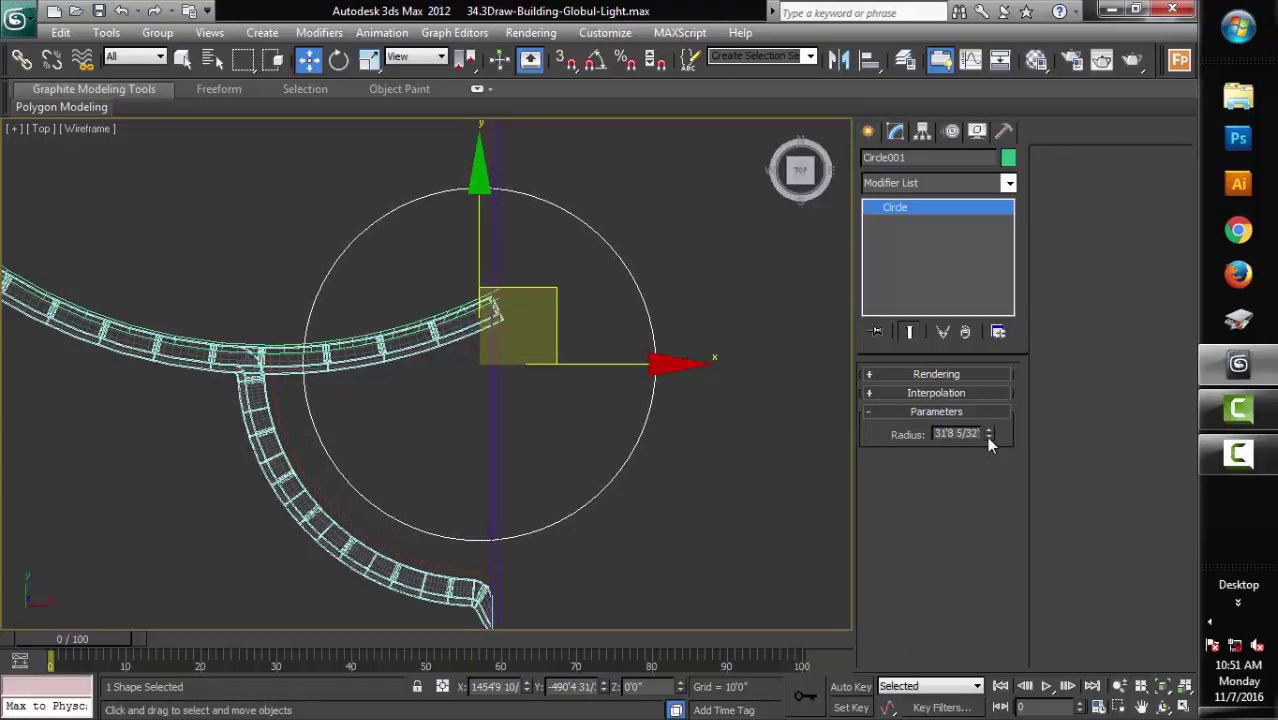
key("ctrl+s")
Step: Zoom in on the circle and fine-tune its radius to about 31'11"
middle_click_drag(687, 528, 690, 471)
scroll(614, 517, "up", 2)
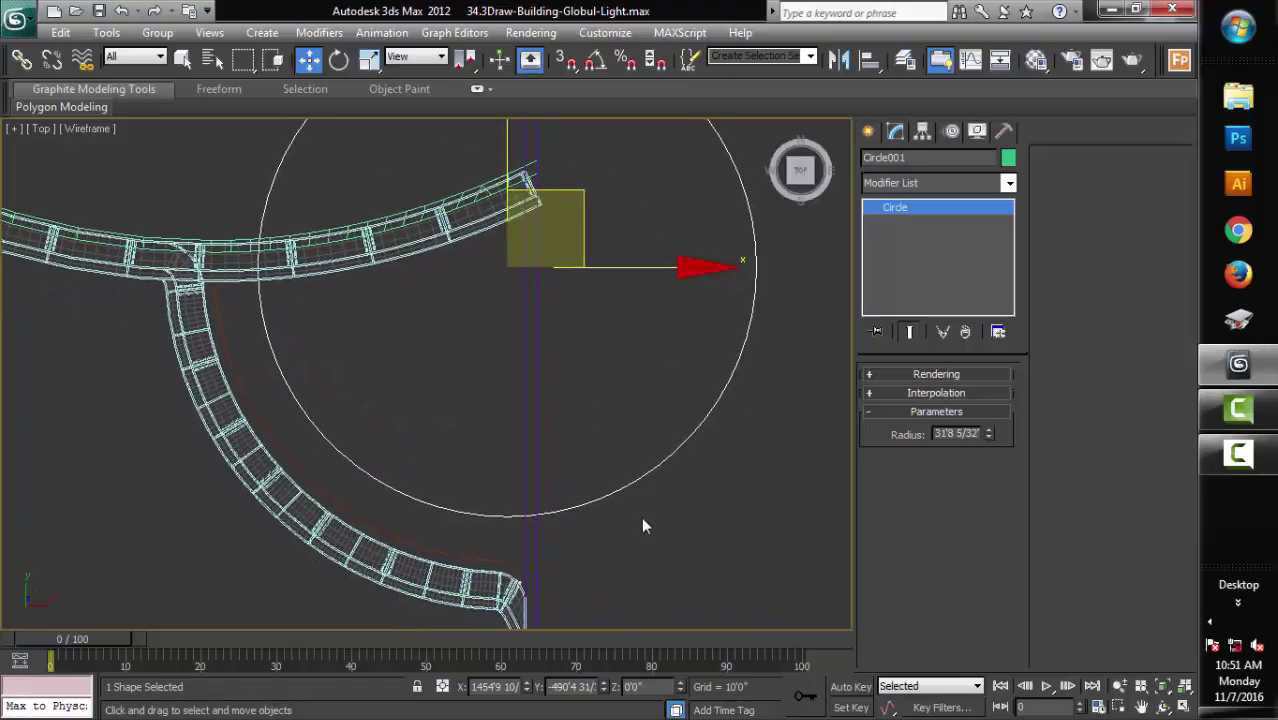
scroll(641, 516, "up", 1)
scroll(646, 525, "up", 2)
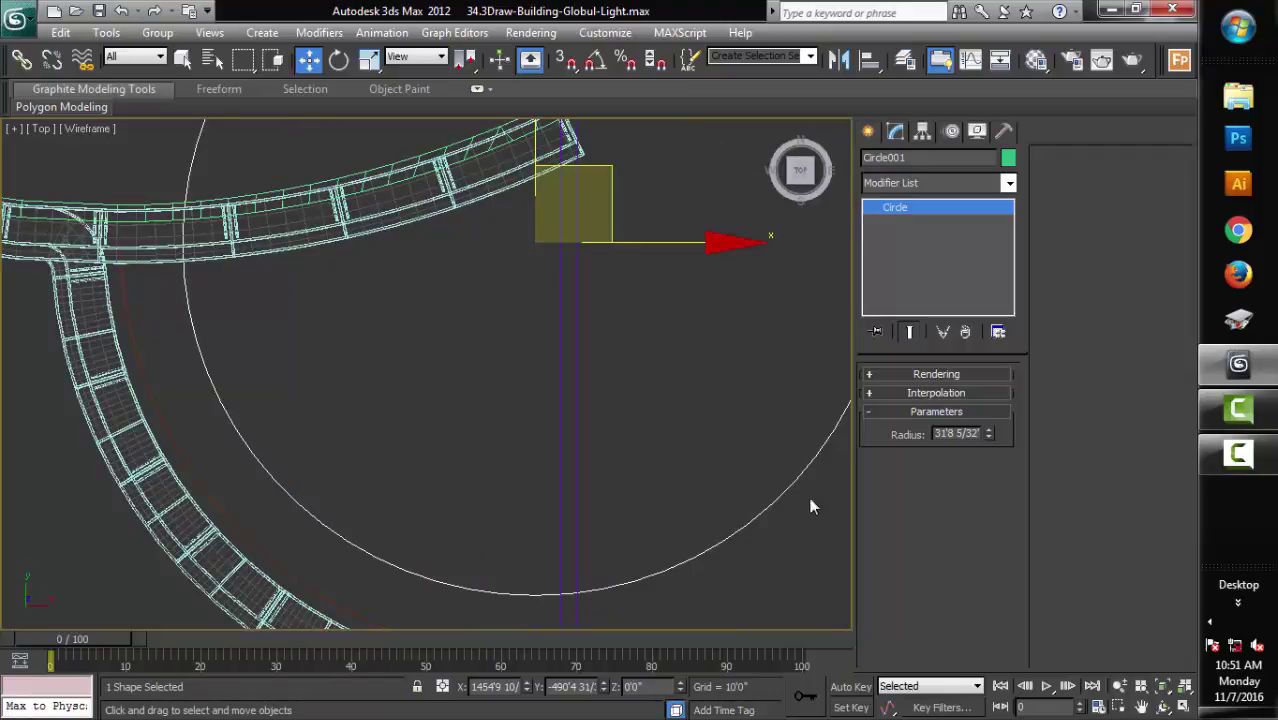
left_click_drag(988, 429, 988, 429)
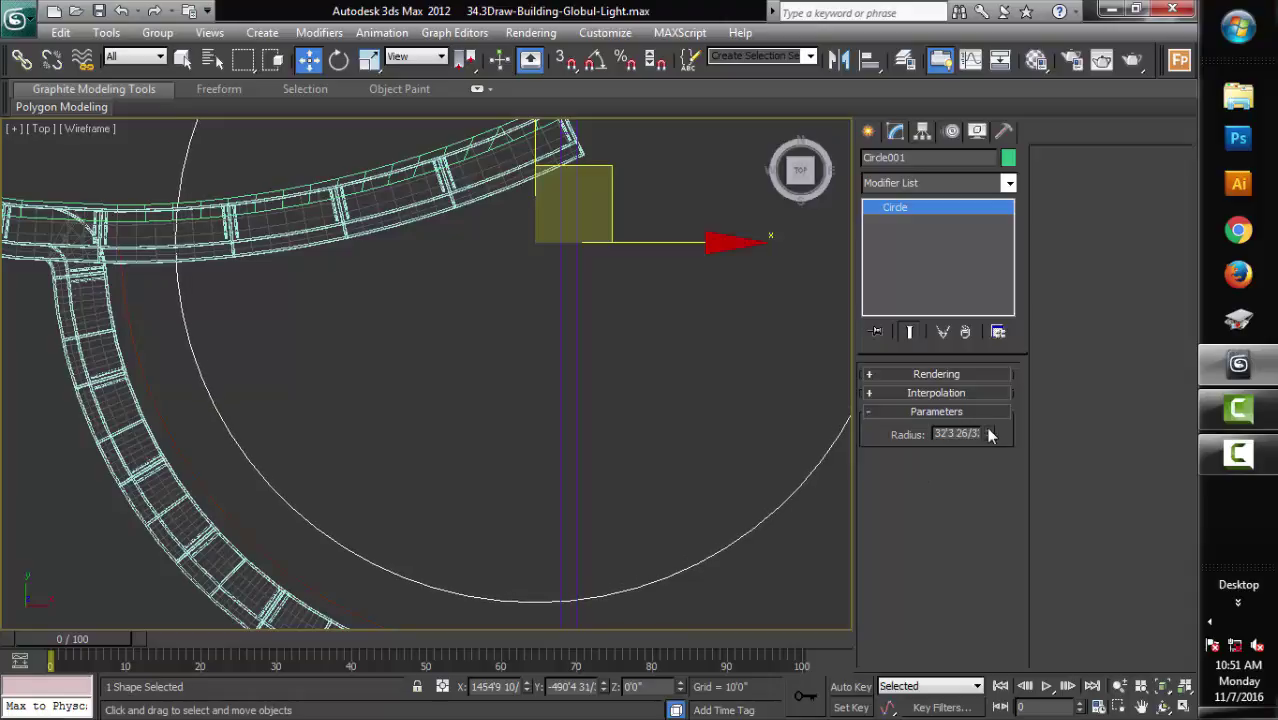
left_click(988, 437)
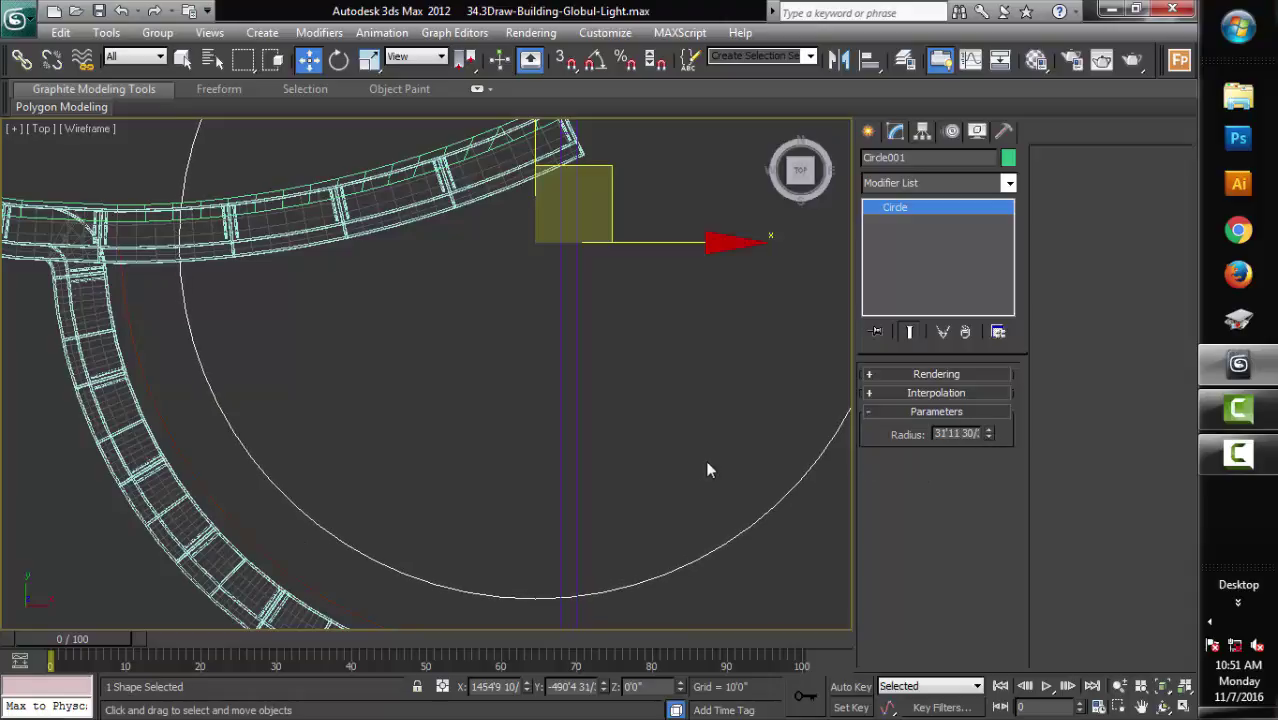
middle_click_drag(687, 466, 674, 476)
scroll(674, 476, "down", 3)
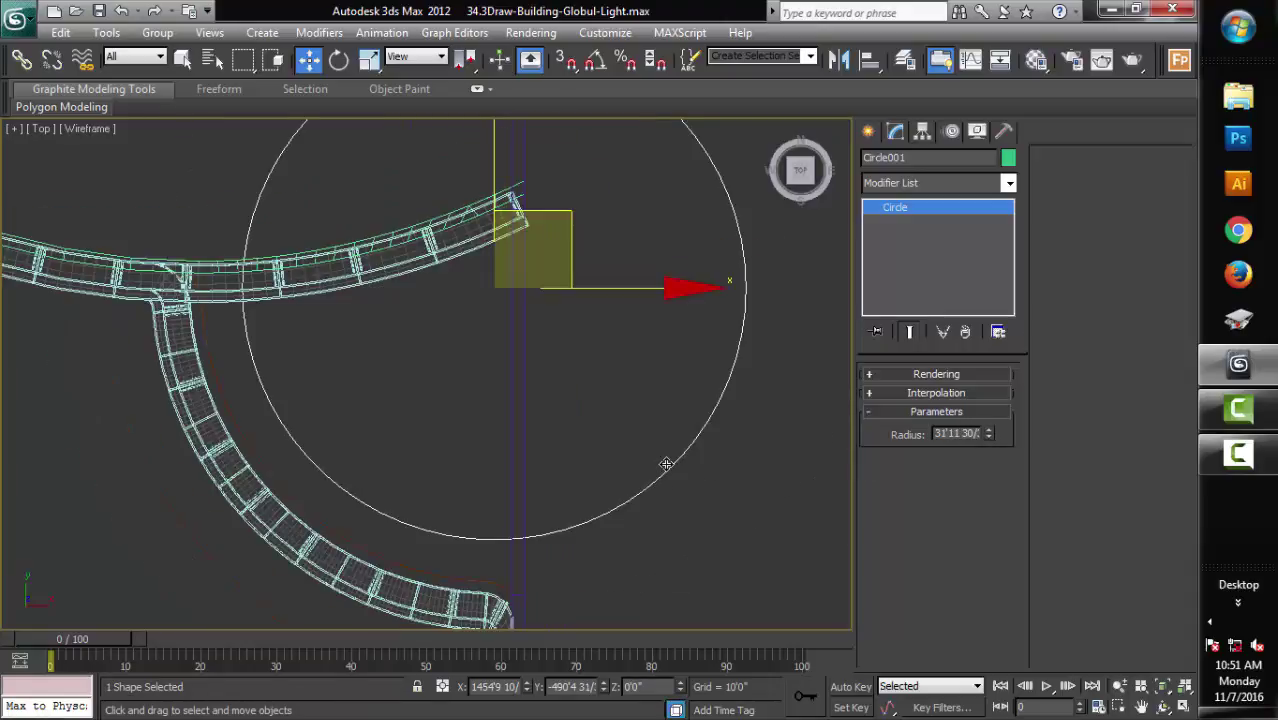
Step: Clone the circle as an independent copy named Circle002
key("ctrl+v")
left_click(526, 320)
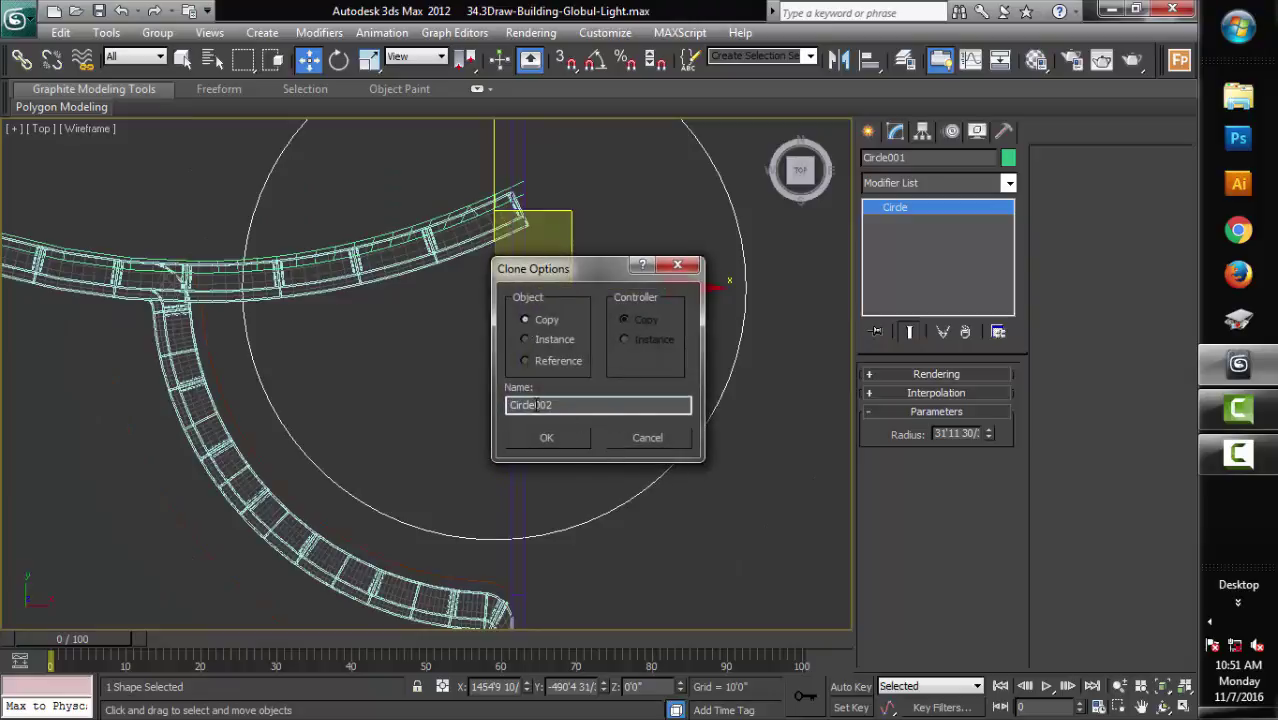
left_click(545, 440)
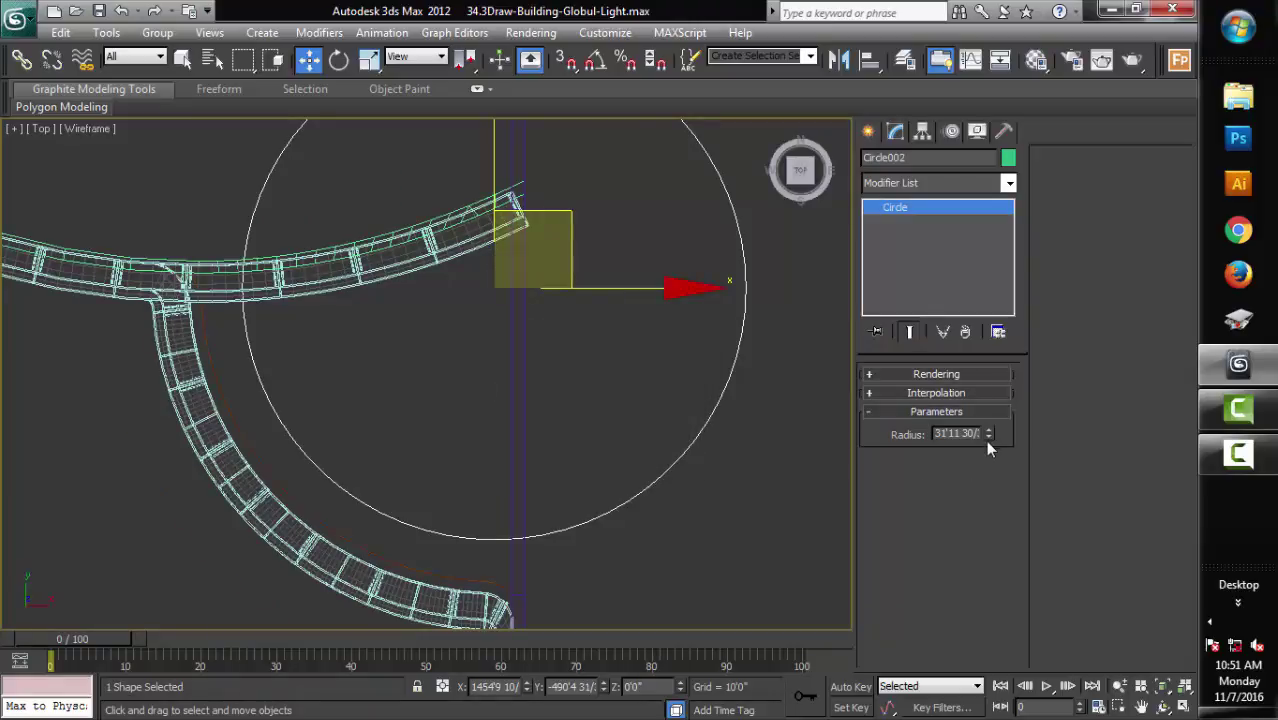
Step: Reduce Circle002's radius to about 25'7 22/32"
left_click(987, 438)
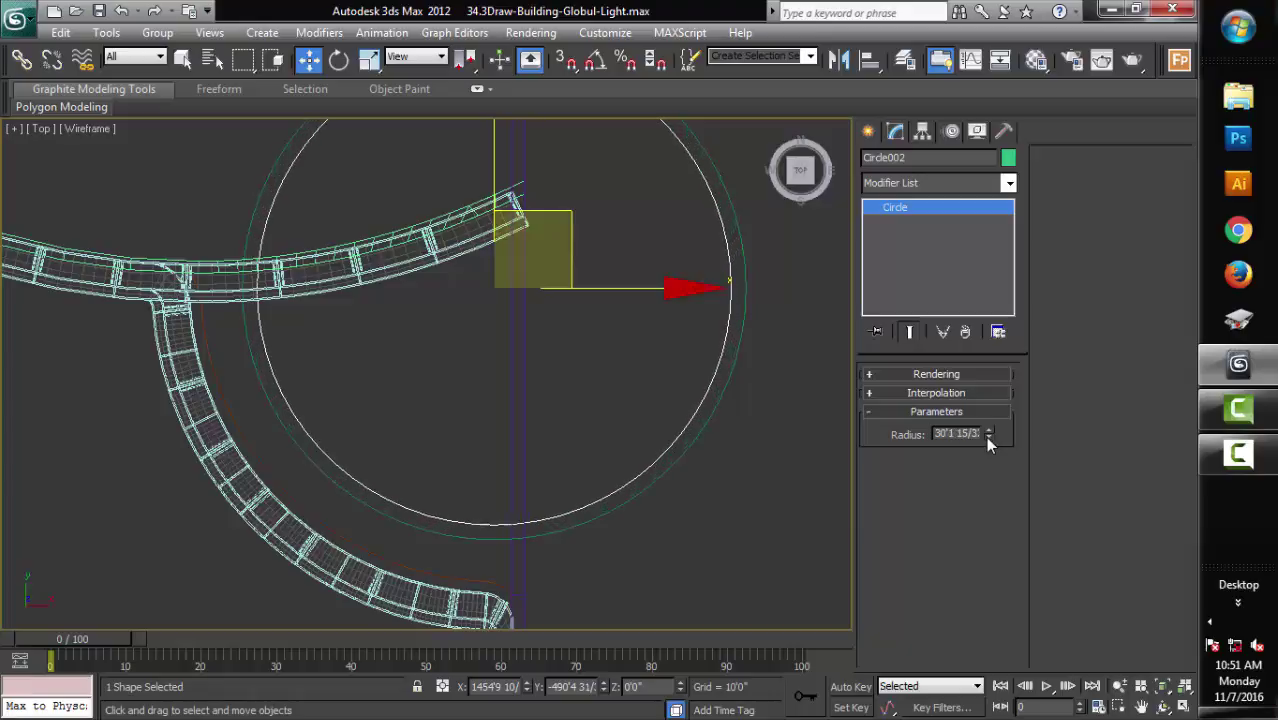
left_click_drag(987, 438, 987, 438)
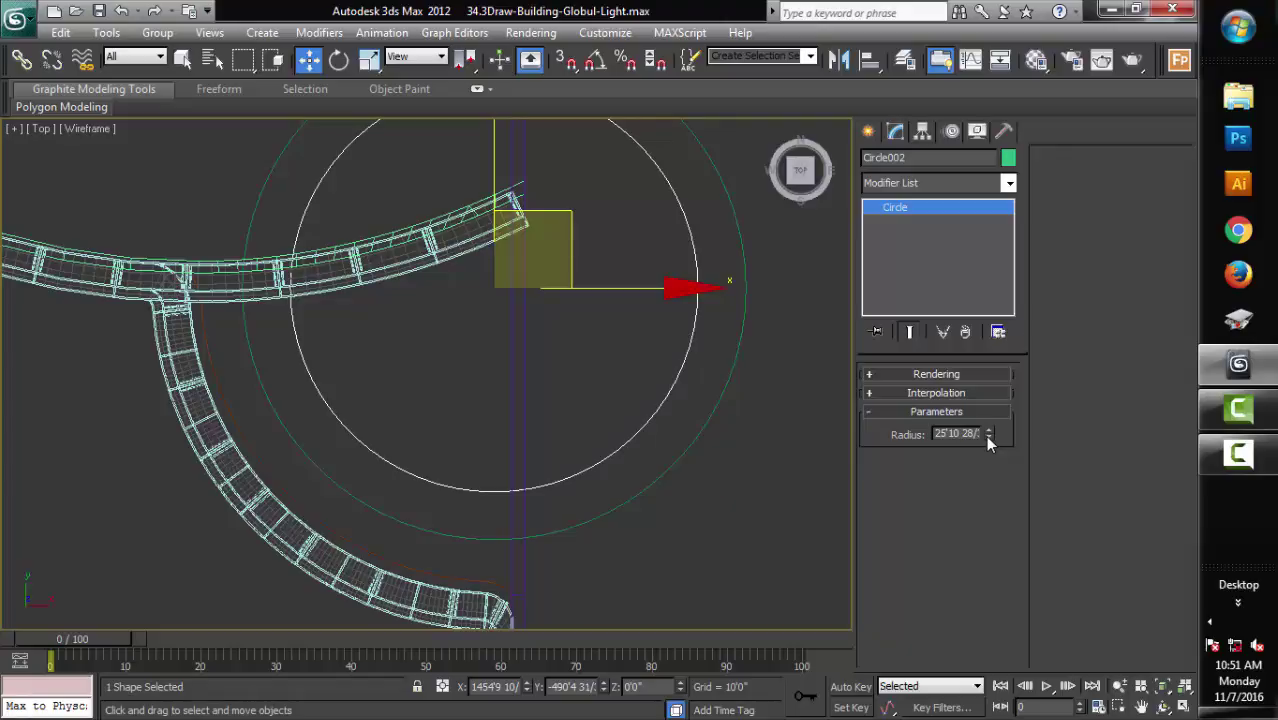
left_click(987, 438)
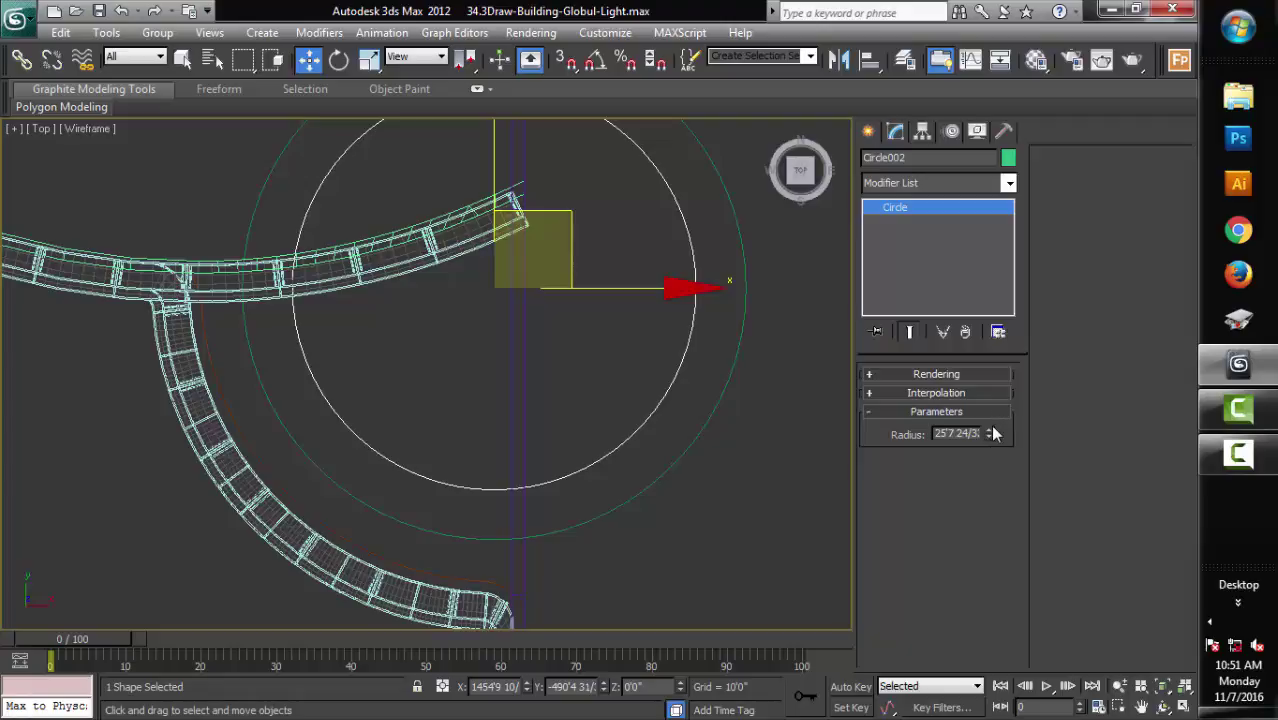
left_click(990, 429)
left_click(990, 429)
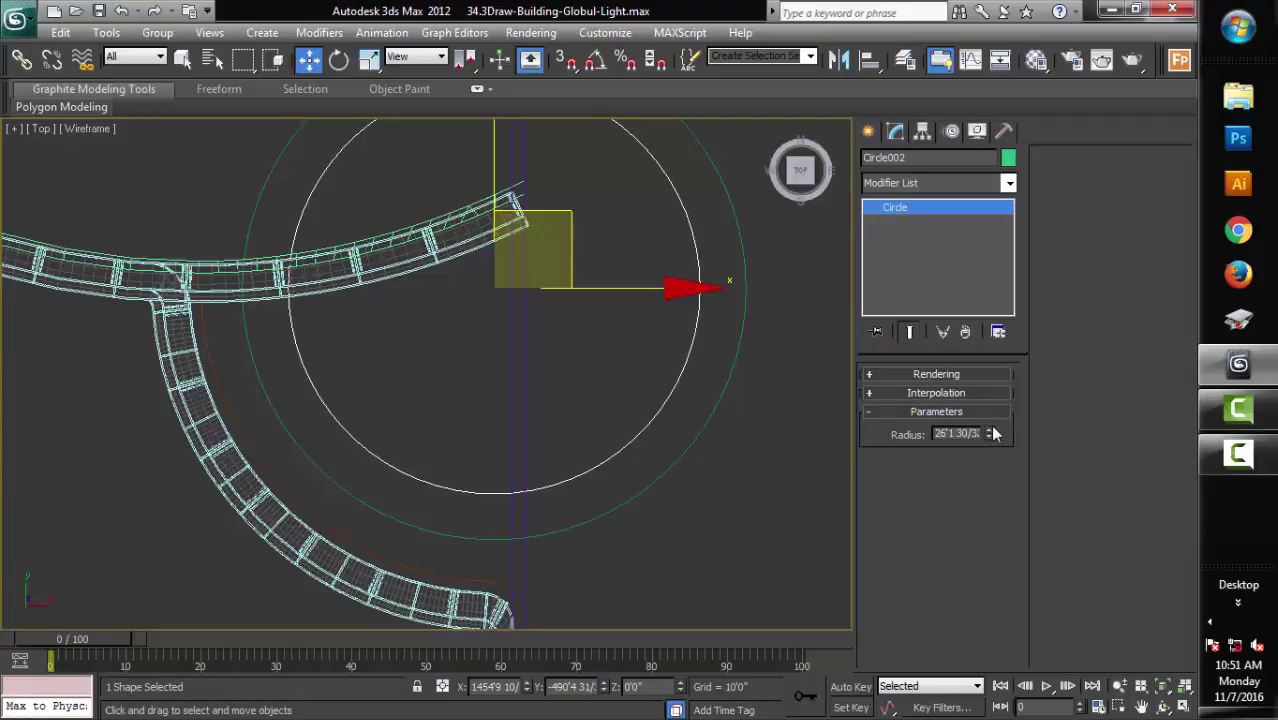
left_click(988, 438)
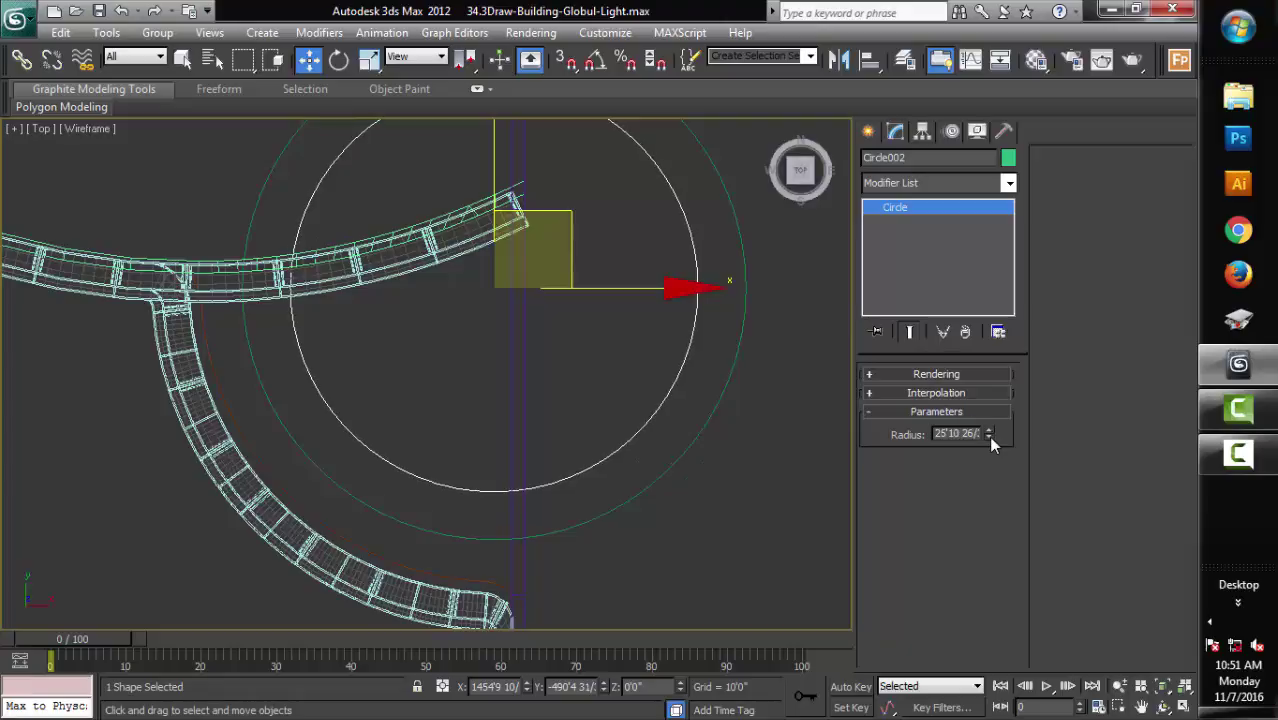
left_click(988, 438)
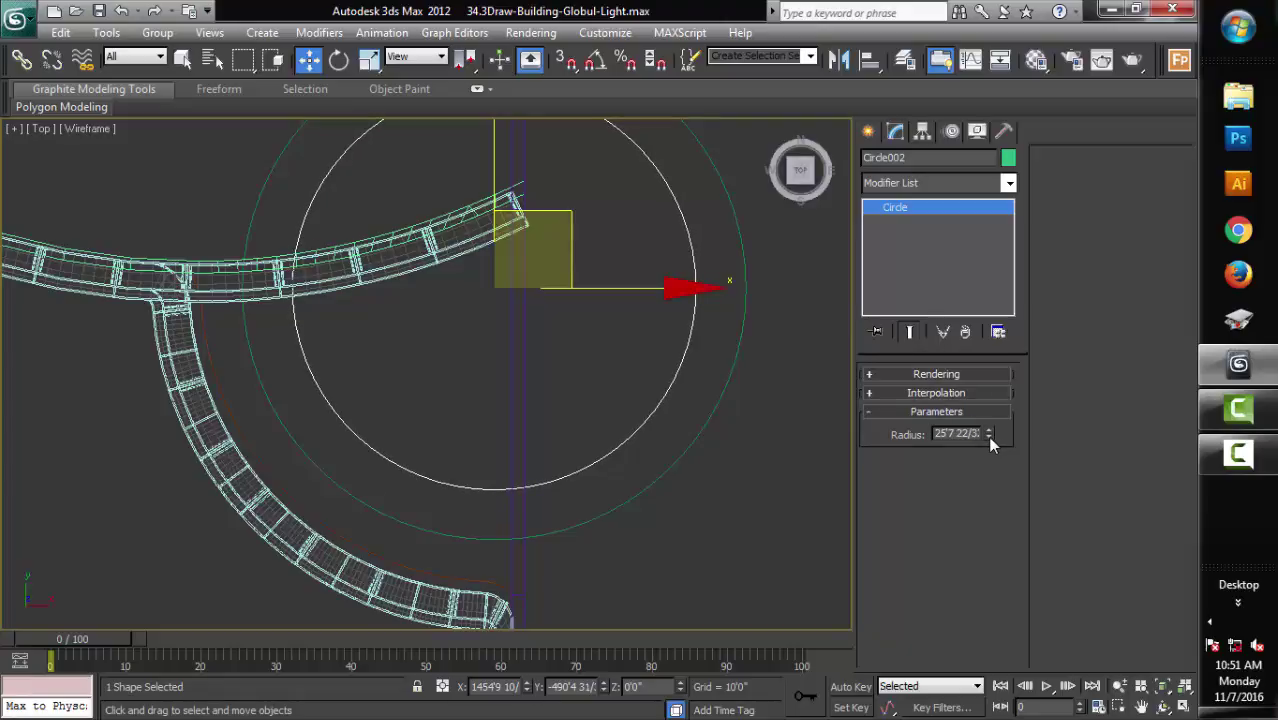
key("ctrl+v")
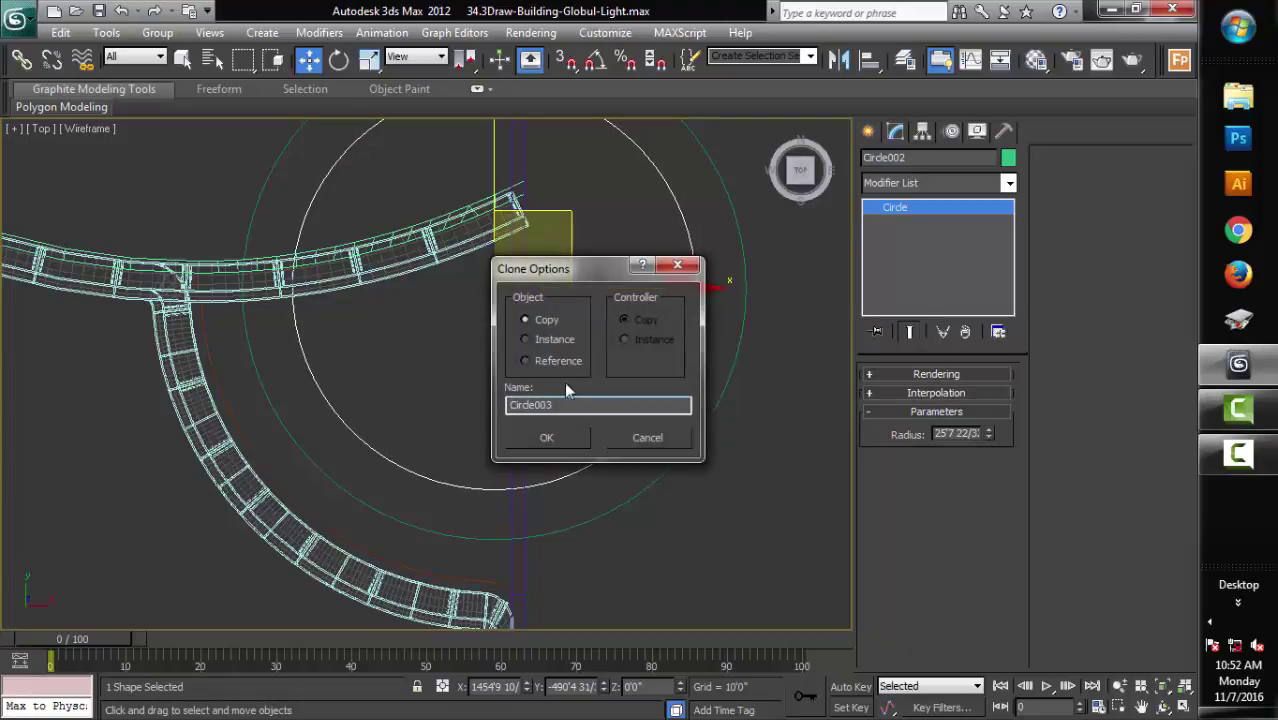
Step: Create copy Circle003 and reduce its radius to about 19'4"
left_click(545, 440)
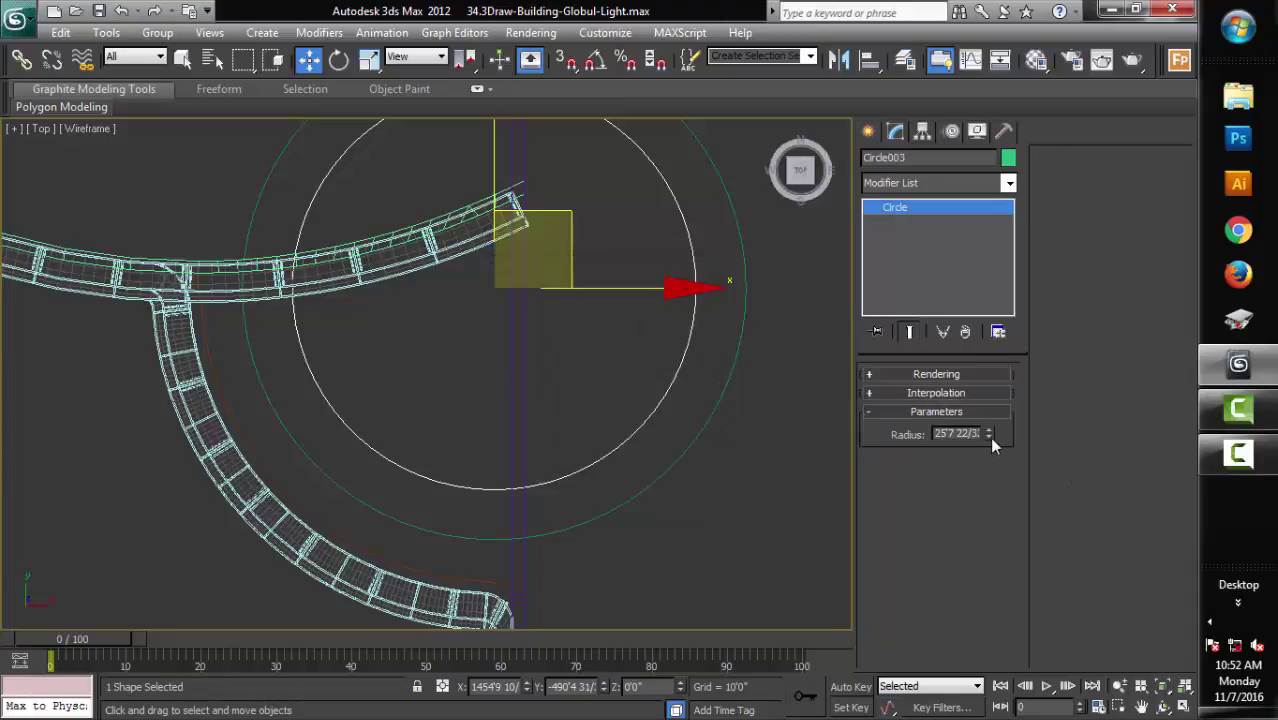
left_click_drag(988, 437, 990, 439)
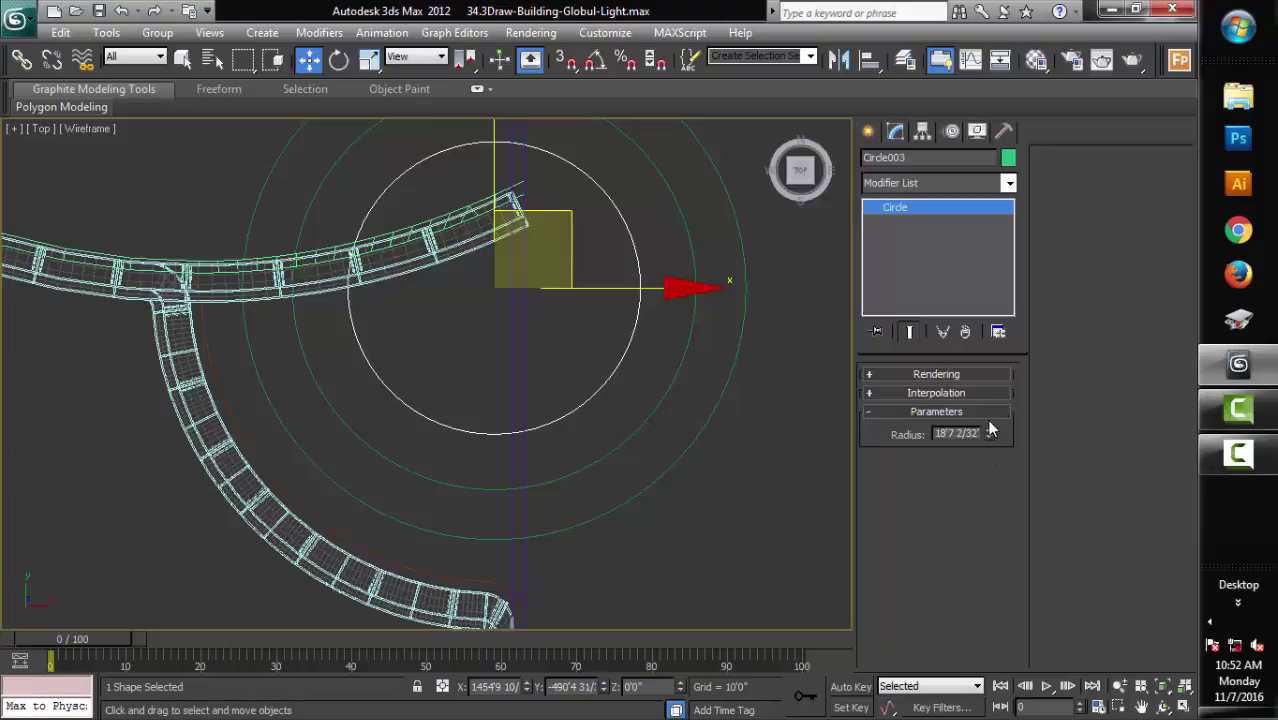
left_click_drag(989, 428, 992, 430)
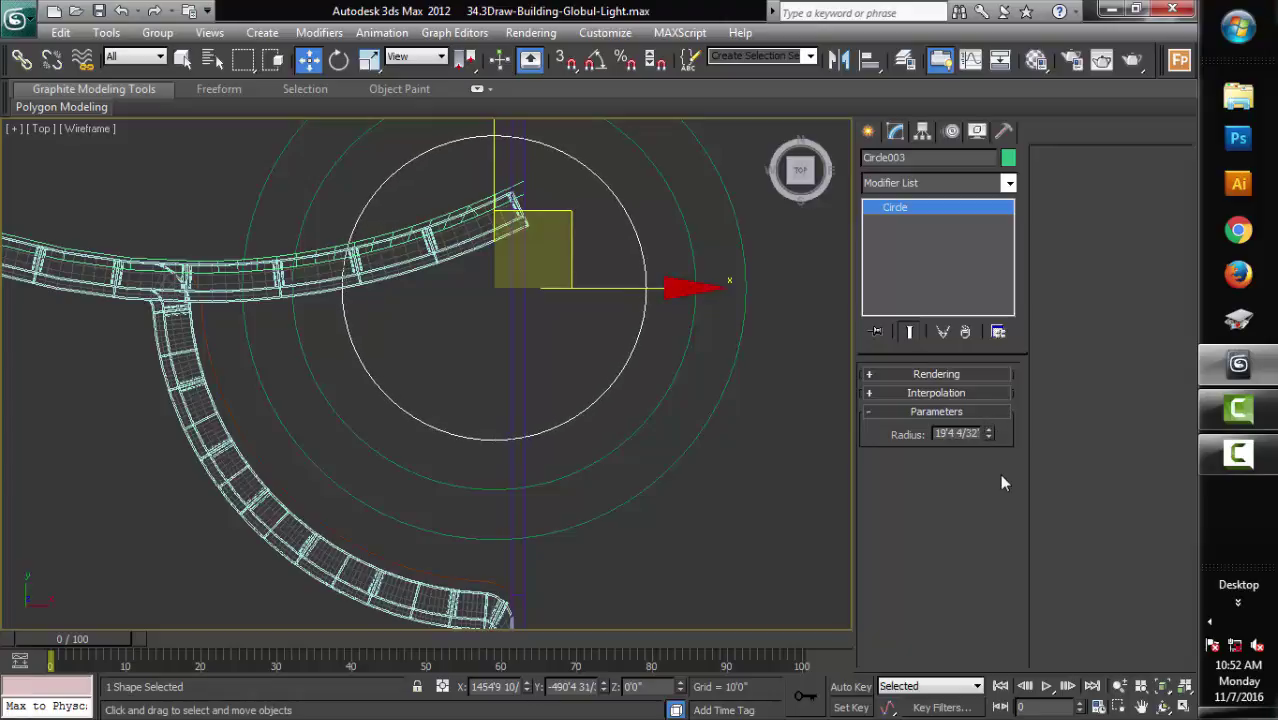
Step: Clone Circle004, shrink its radius to about 13'7 9/32", and nudge it left
key("ctrl+v")
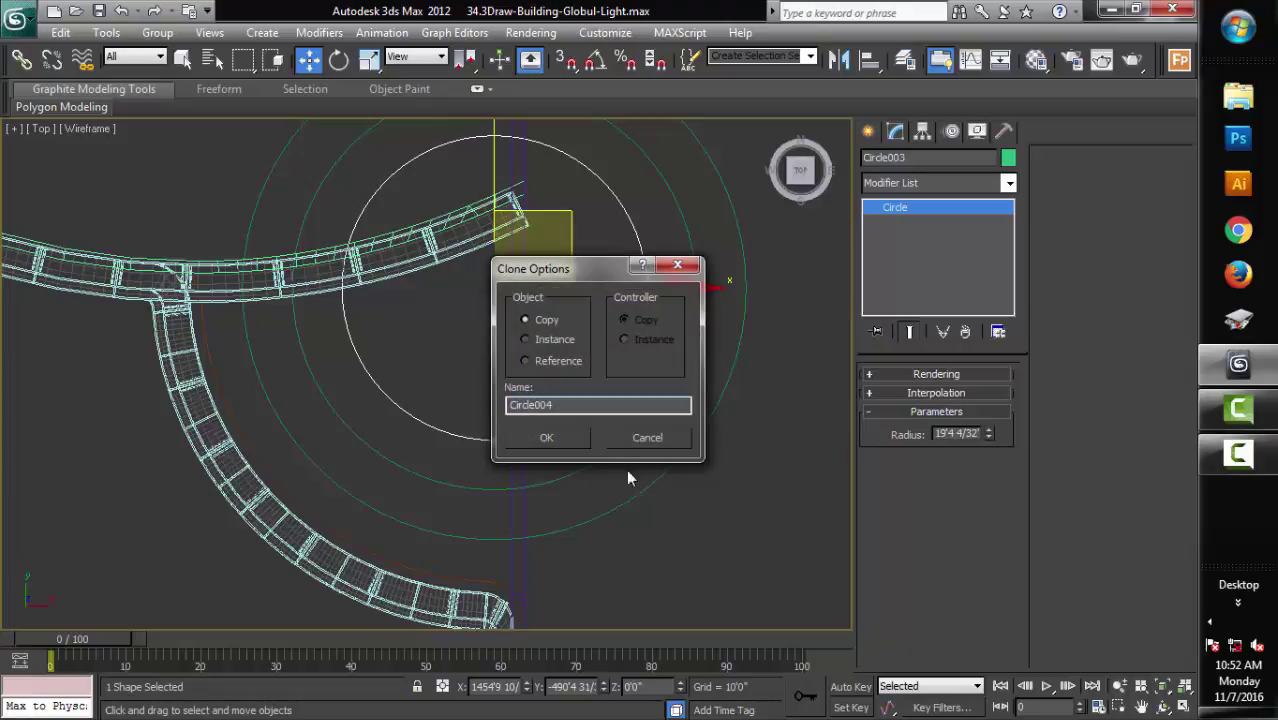
left_click(548, 439)
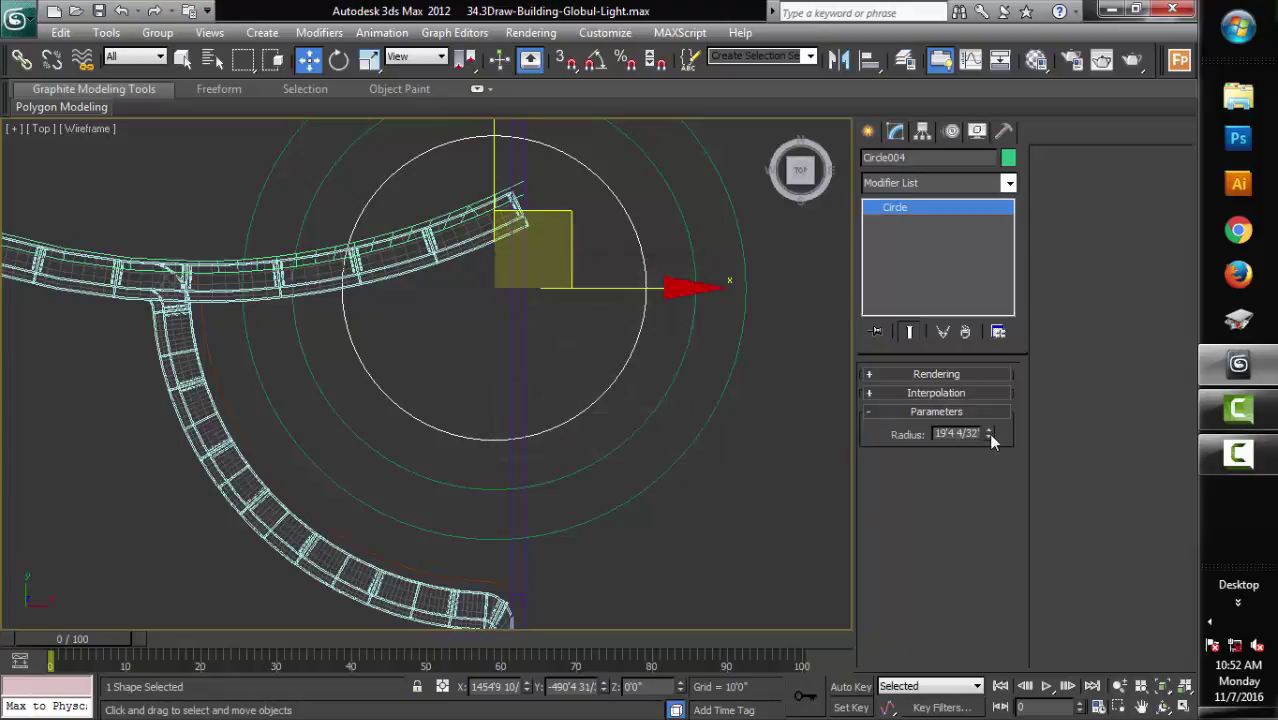
left_click_drag(990, 436, 988, 433)
left_click_drag(660, 289, 624, 289)
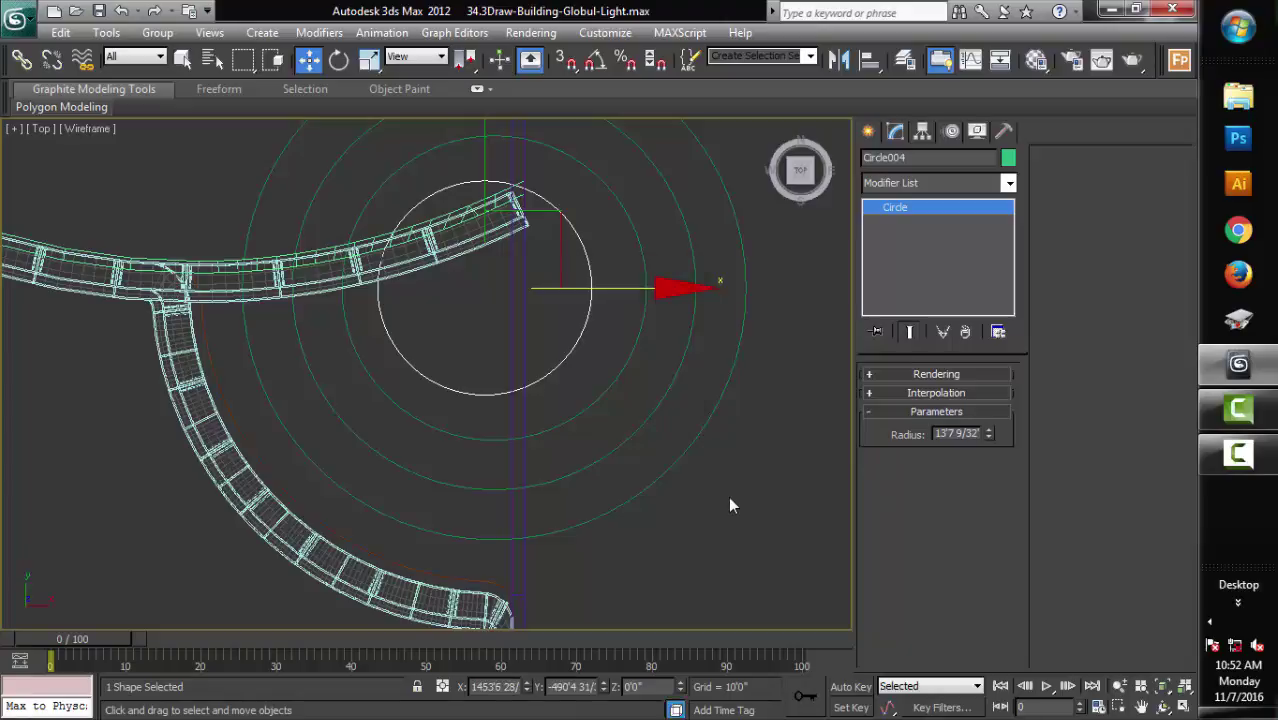
left_click(650, 437)
left_click_drag(988, 433, 986, 437)
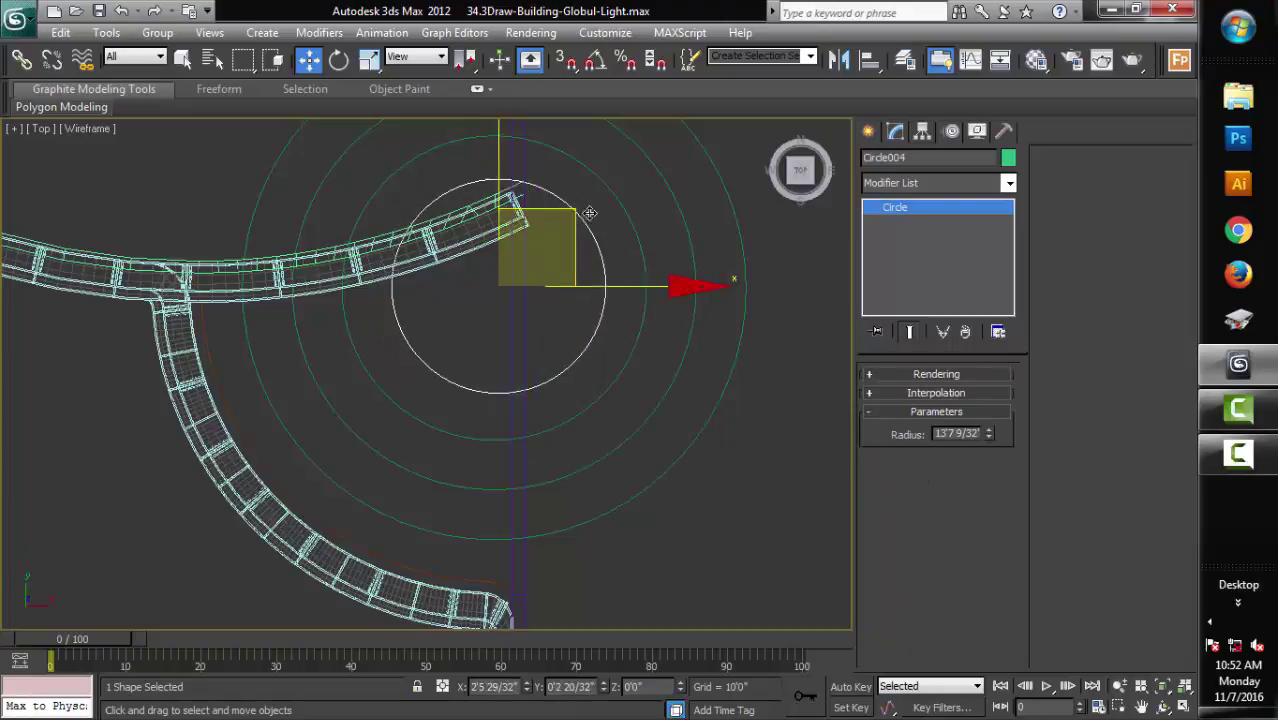
Step: Create copy Circle005 with radius about 8'3 25/32" and centre it
left_click_drag(454, 497, 456, 497, "shift")
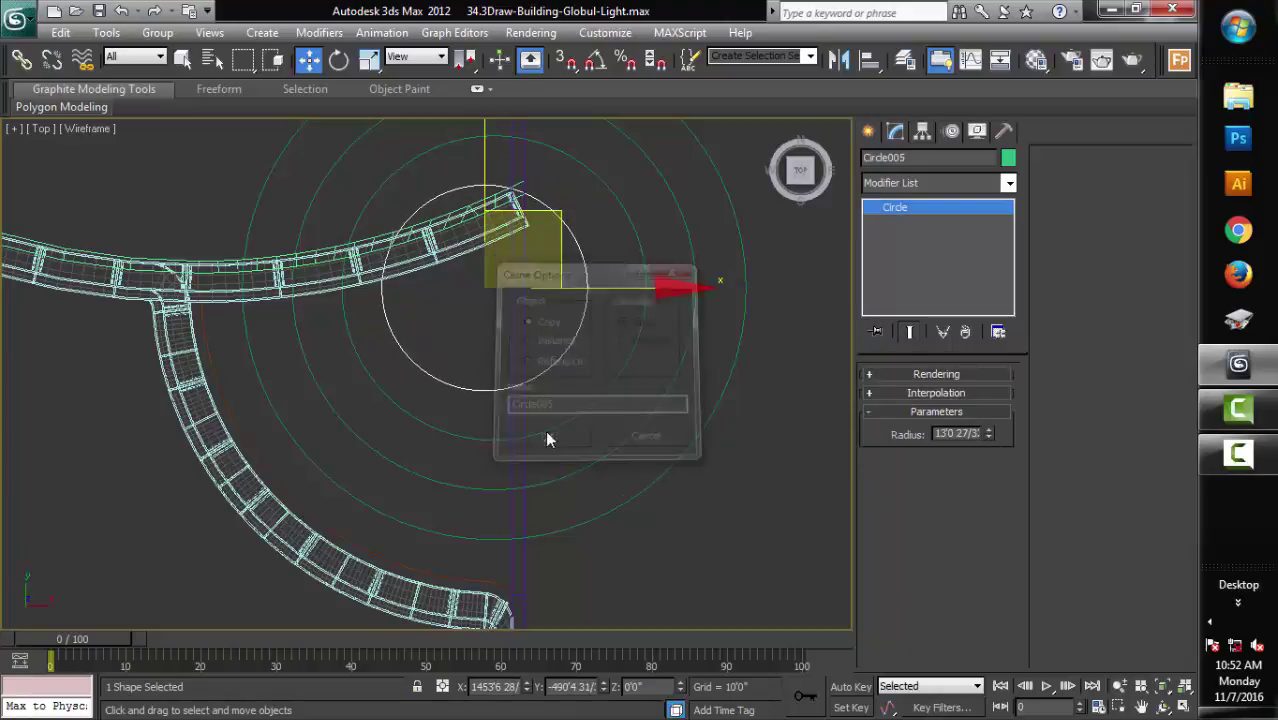
left_click(548, 434)
left_click_drag(988, 439, 986, 435)
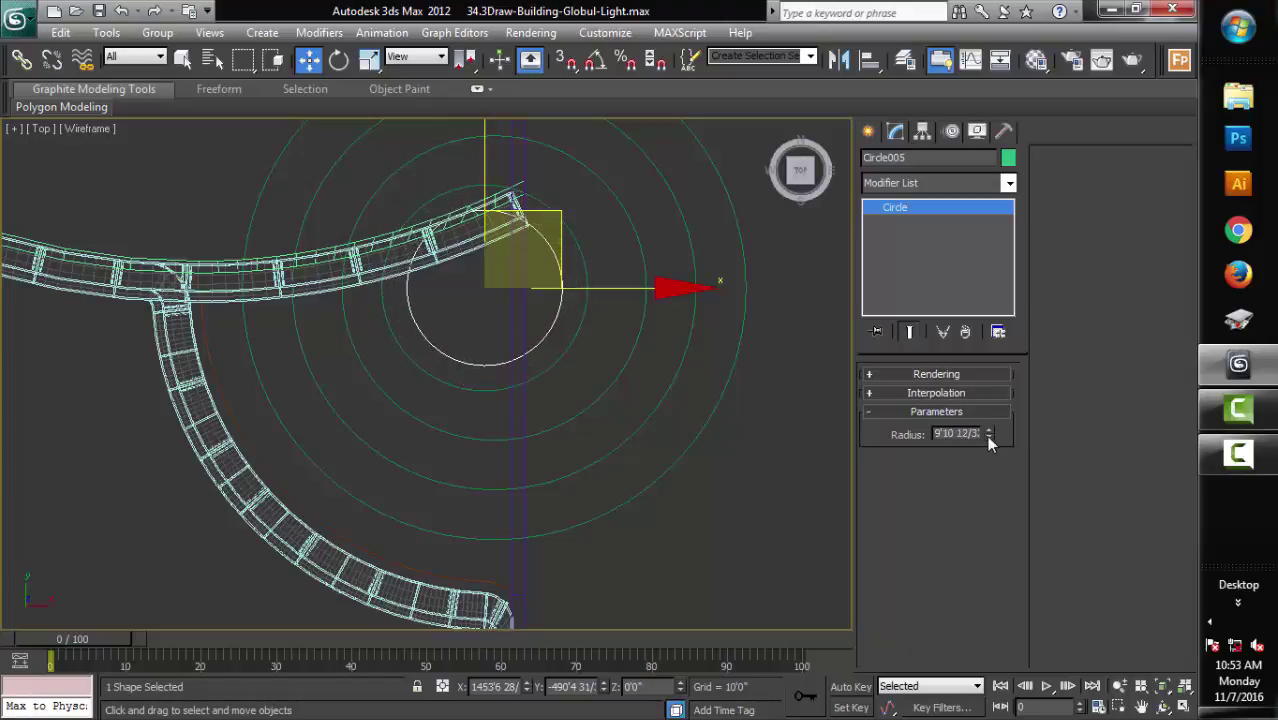
left_click_drag(560, 209, 566, 201)
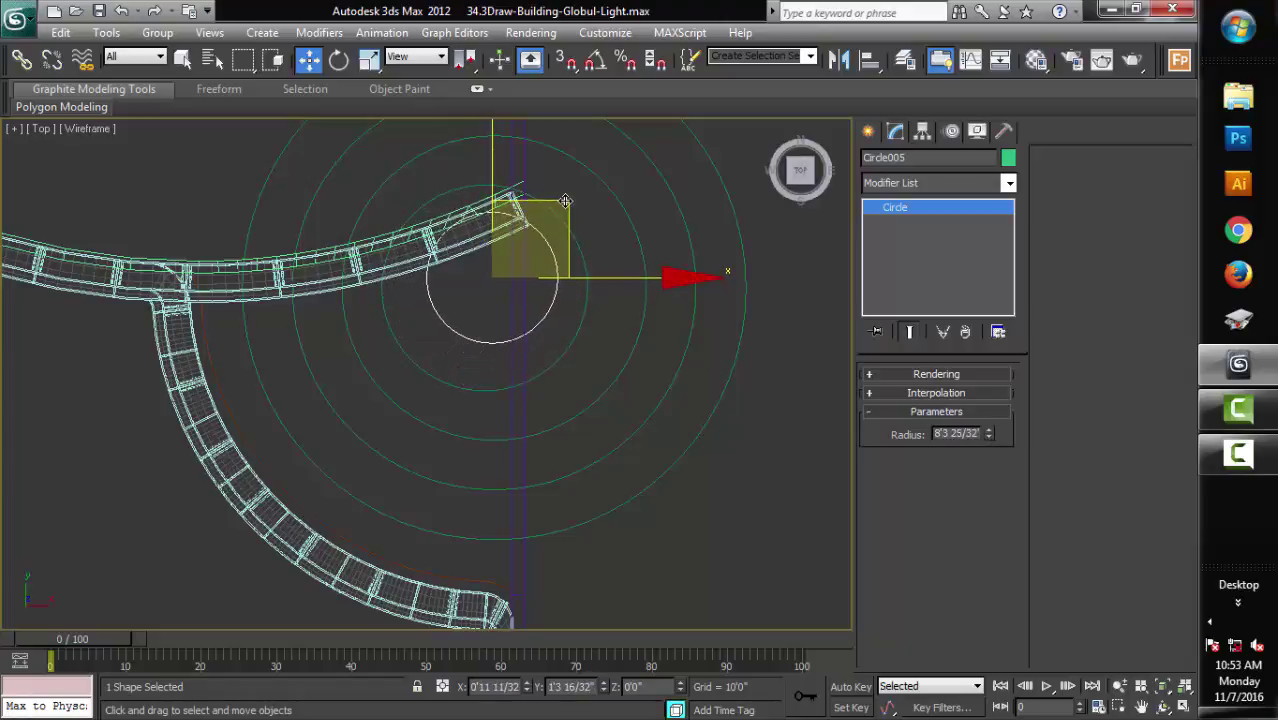
Step: Select four of the circles together and move them up-right into line
middle_click_drag(528, 357, 499, 434)
left_click(499, 434, "ctrl")
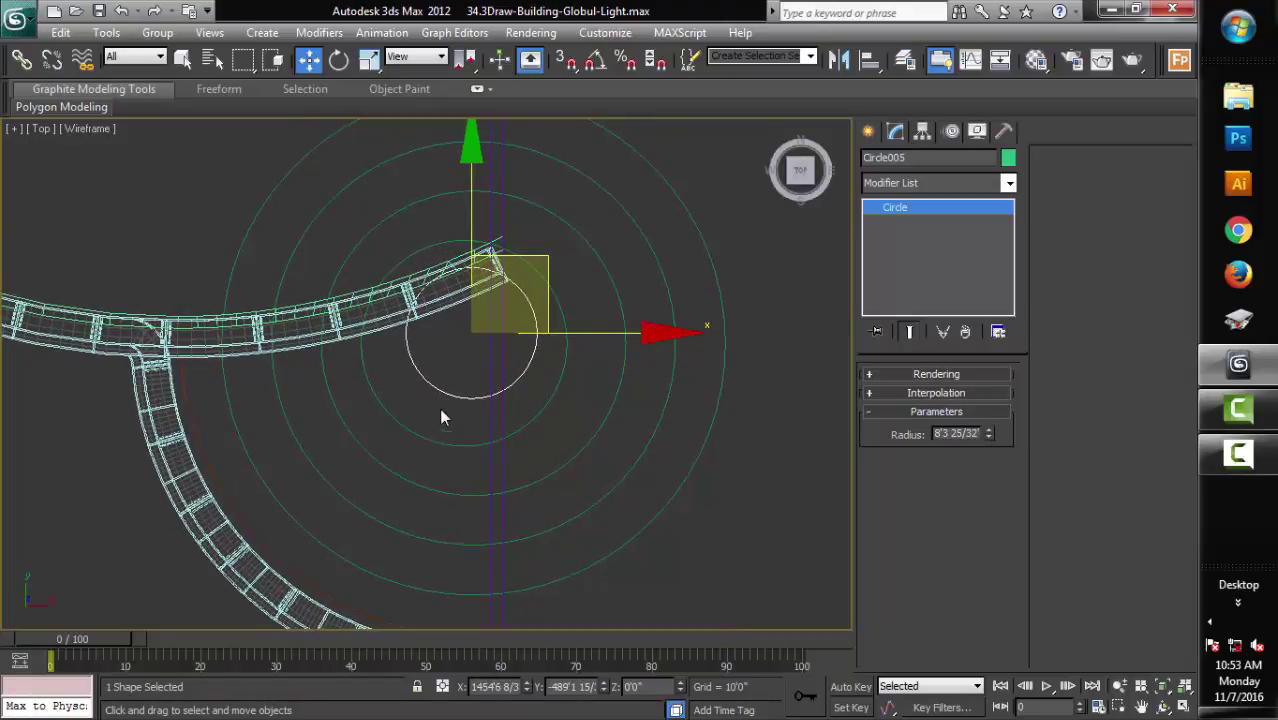
left_click(383, 462, "ctrl")
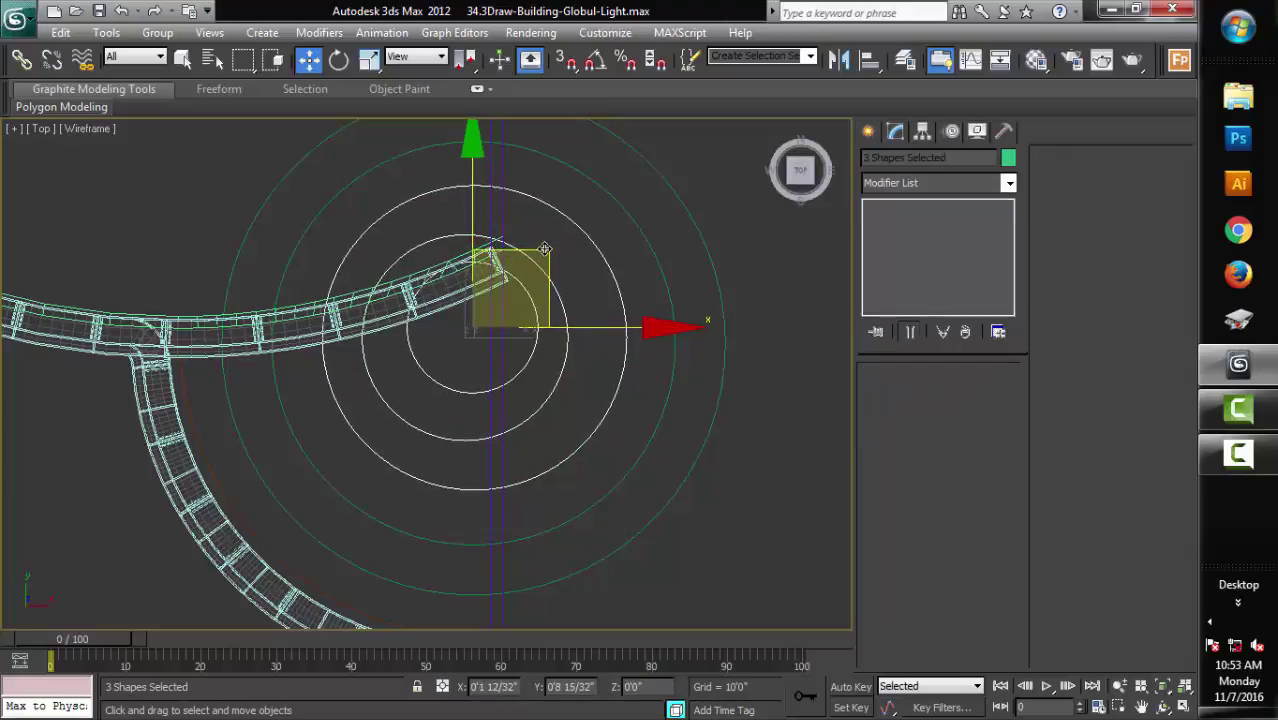
left_click(334, 489, "ctrl")
left_click_drag(548, 257, 553, 249)
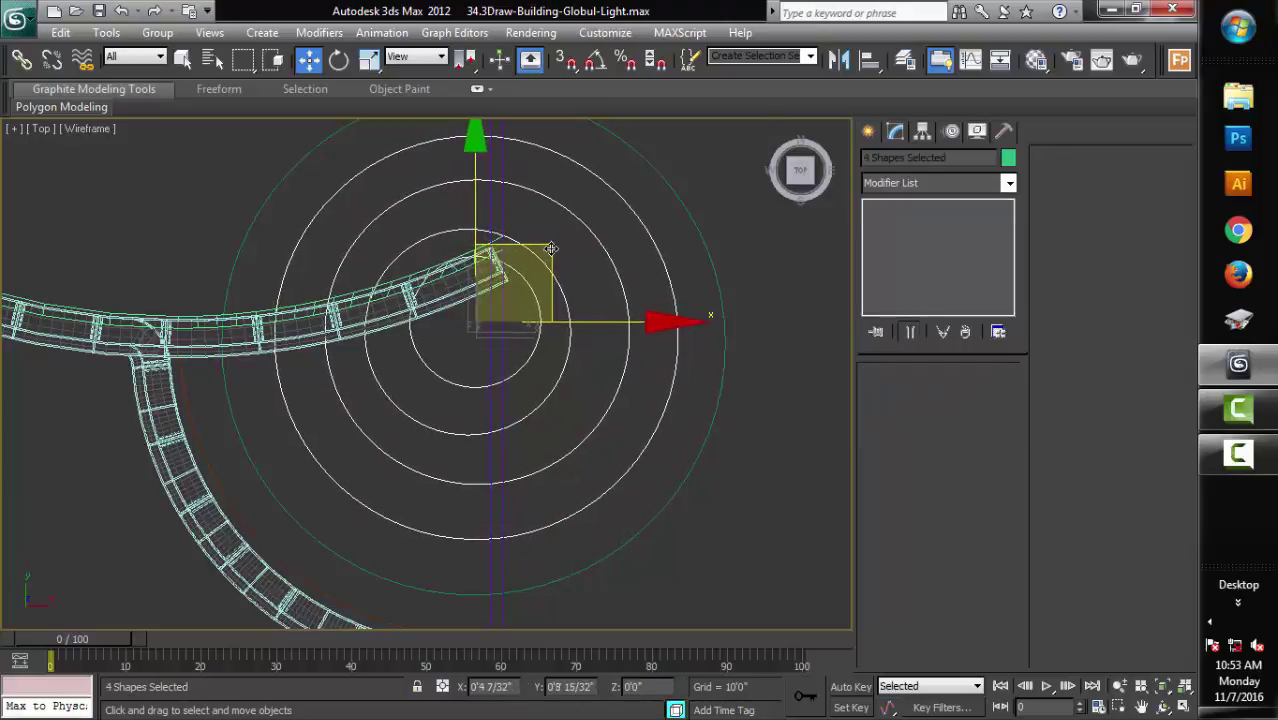
Step: Copy the smallest circle to Circle006 with radius 6'4 27/32" and centre it
left_click(456, 394)
left_click(458, 382)
key("ctrl+v")
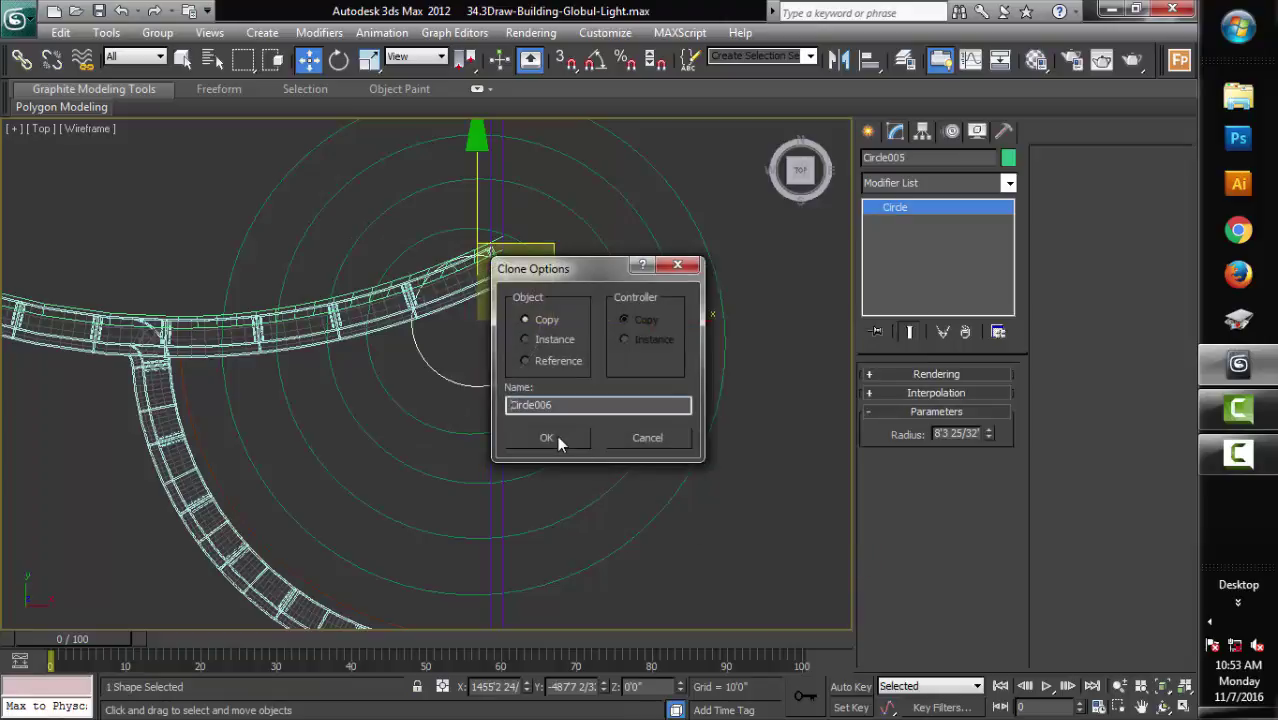
left_click(556, 436)
left_click_drag(988, 437, 989, 434)
left_click_drag(552, 248, 568, 221)
scroll(478, 190, "up", 3)
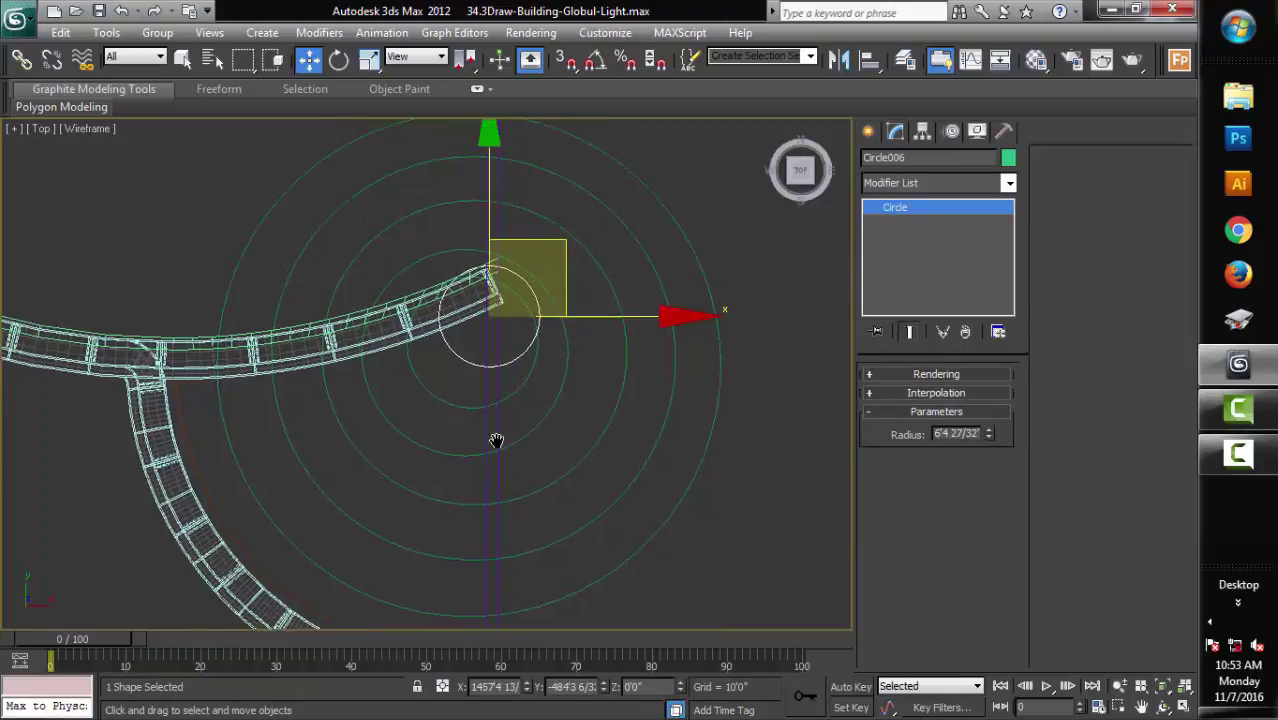
left_click_drag(575, 285, 571, 252)
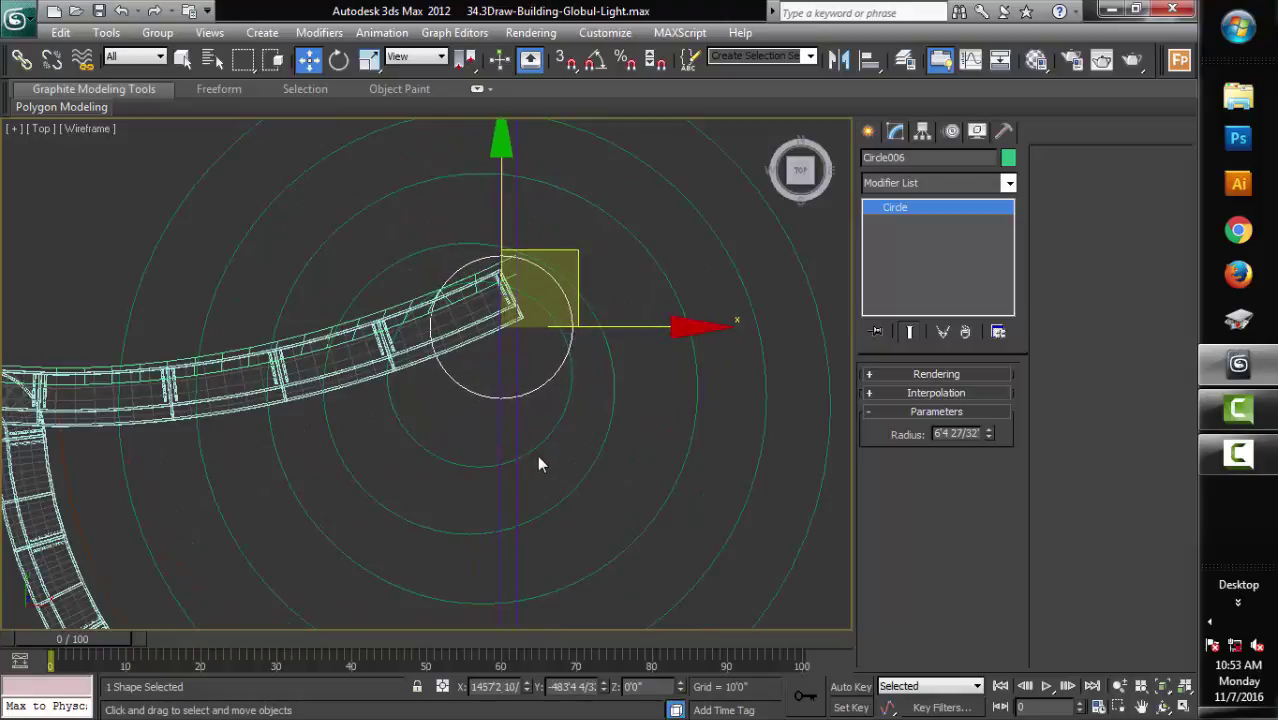
scroll(580, 432, "down", 3)
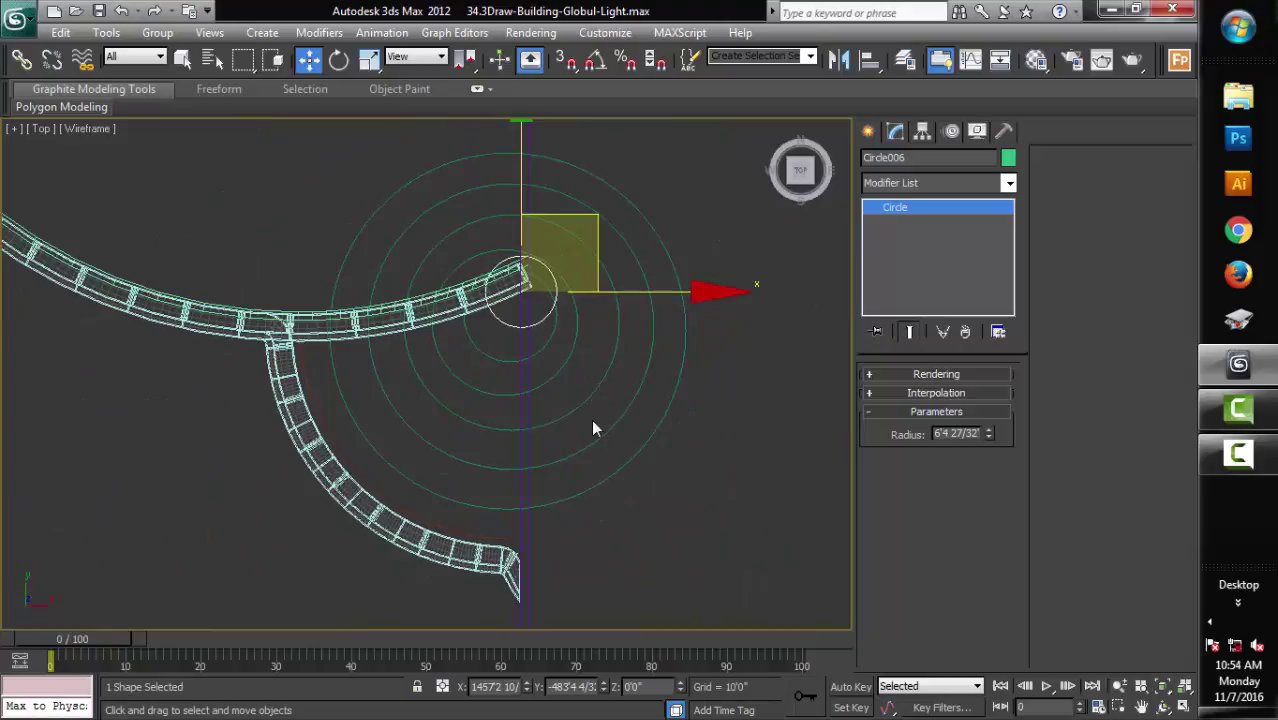
Step: Select all six circles, Circle006 through Circle001, and activate the Perspective view
left_click(689, 497)
key("q")
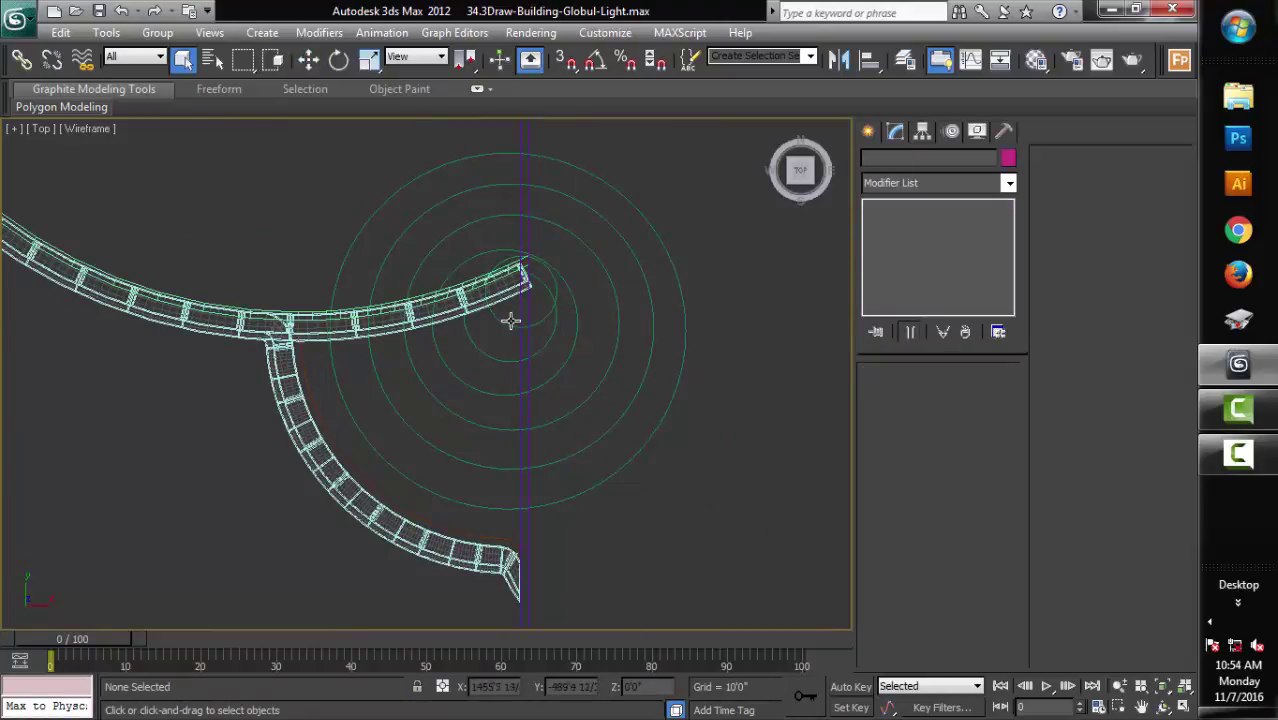
left_click(510, 320)
left_click(550, 318)
left_click(550, 318)
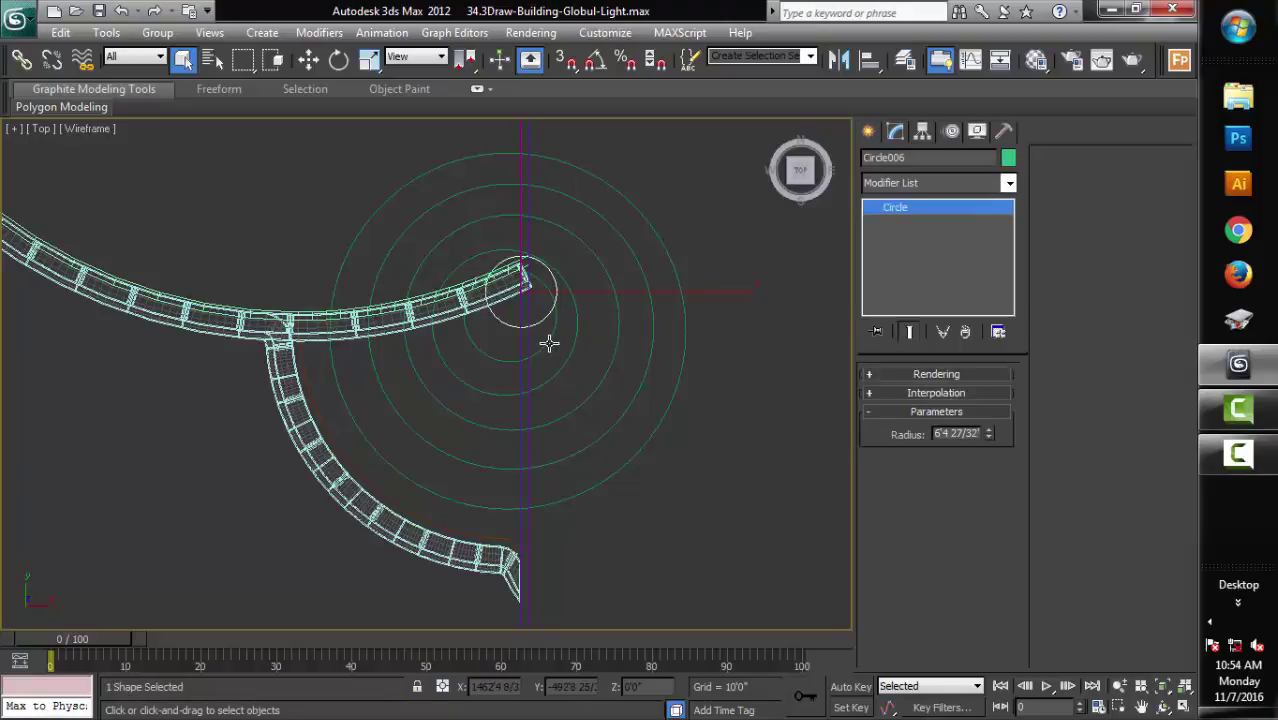
left_click(549, 343, "ctrl")
left_click(556, 365, "ctrl")
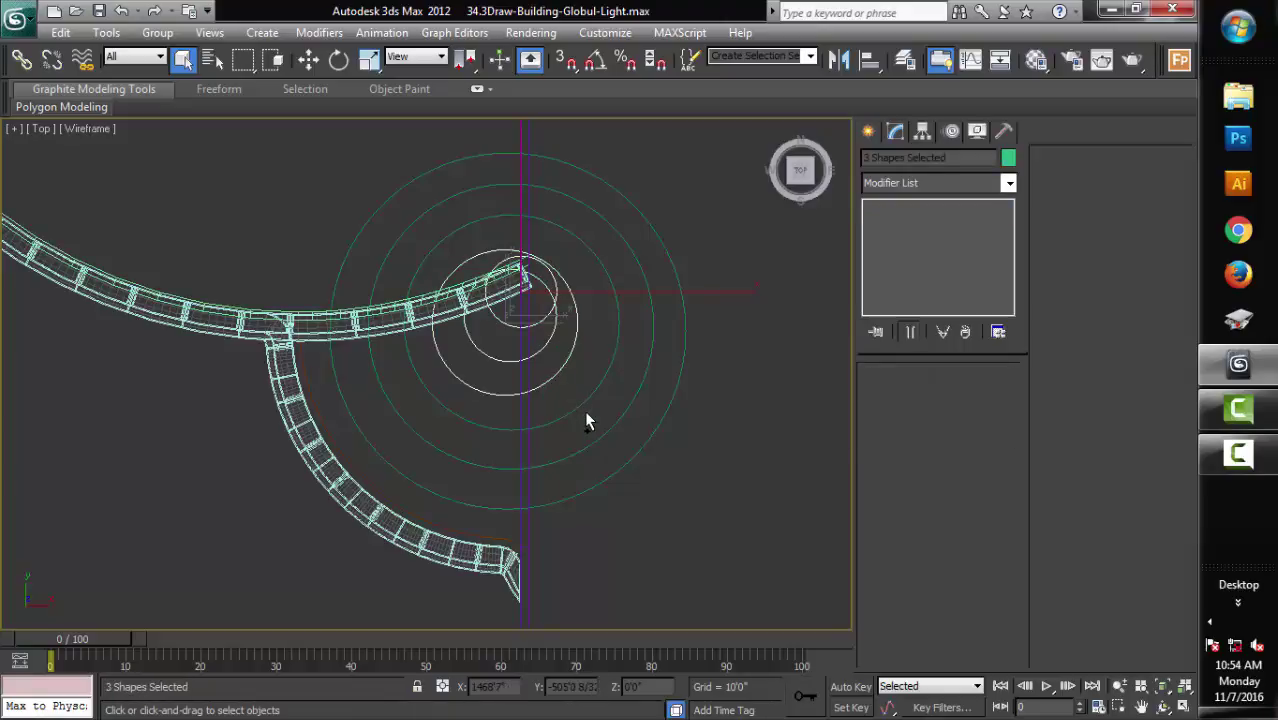
left_click(580, 406, "ctrl")
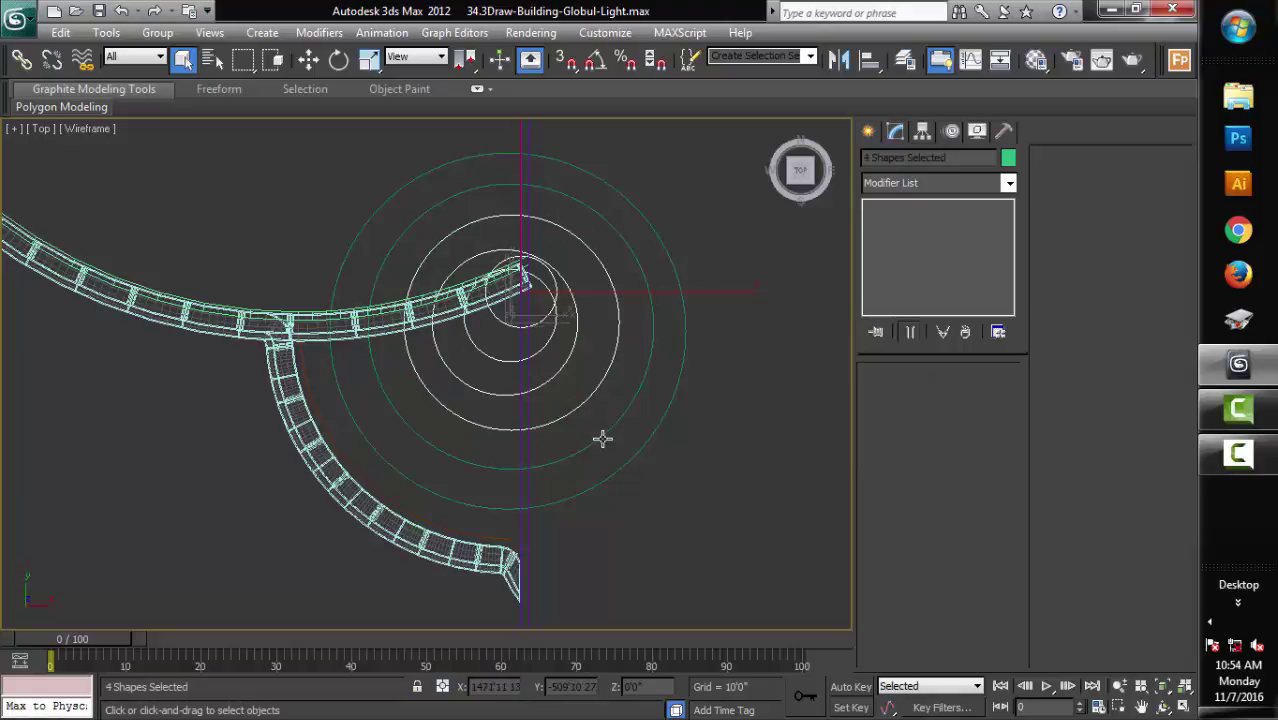
left_click(604, 442, "ctrl")
left_click(614, 470, "ctrl")
key("alt+w")
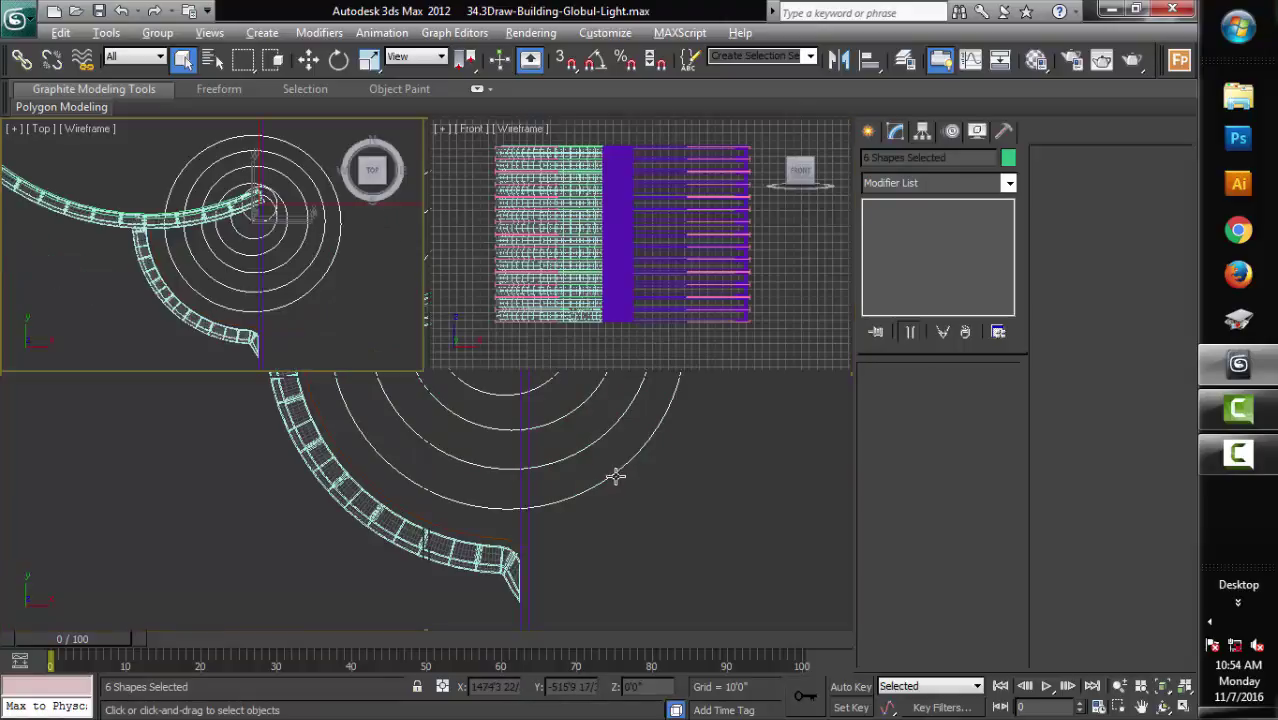
right_click(542, 553)
Step: Raise the six selected circles up toward the building in the maximized Perspective view
key("alt+w")
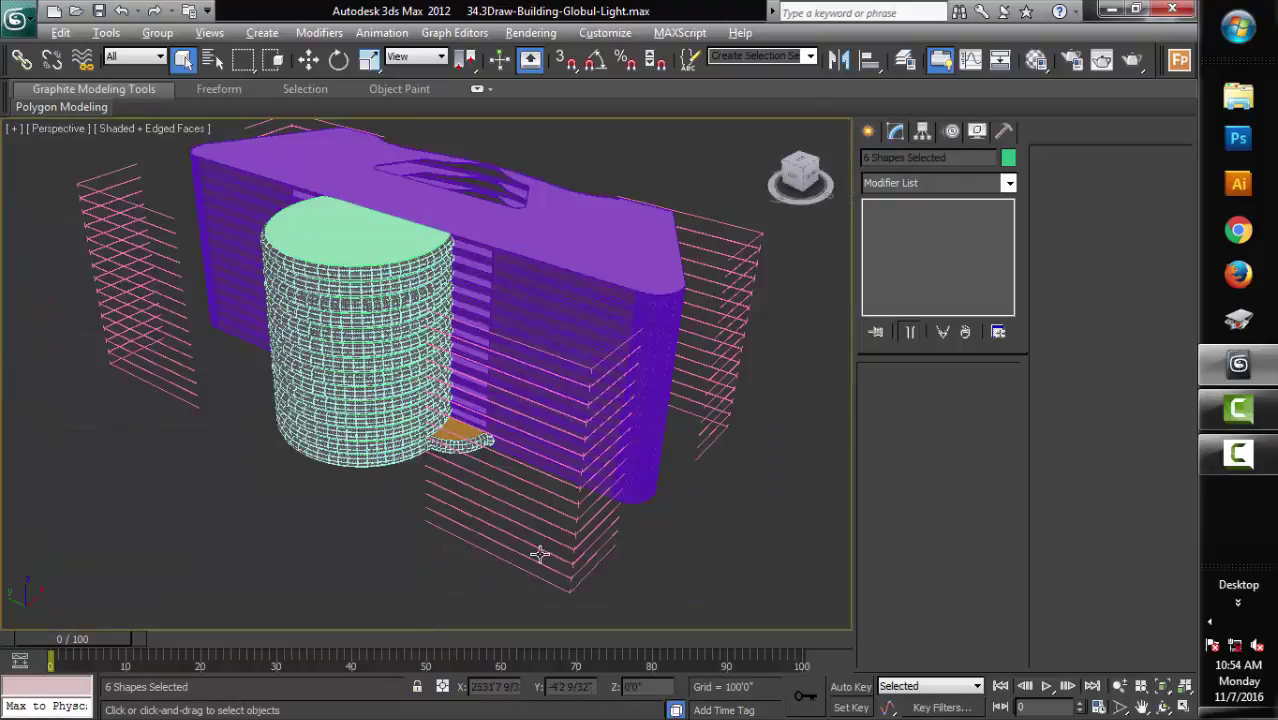
scroll(409, 580, "down", 5)
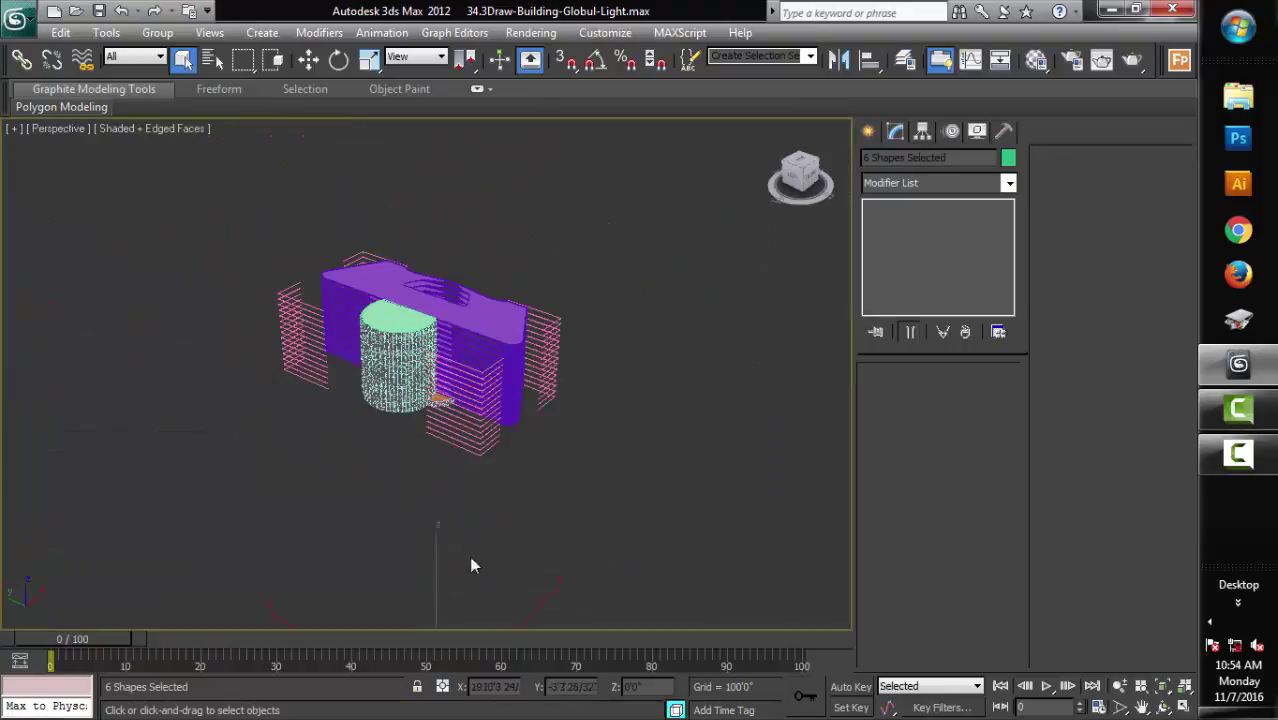
middle_click_drag(471, 563, 373, 187)
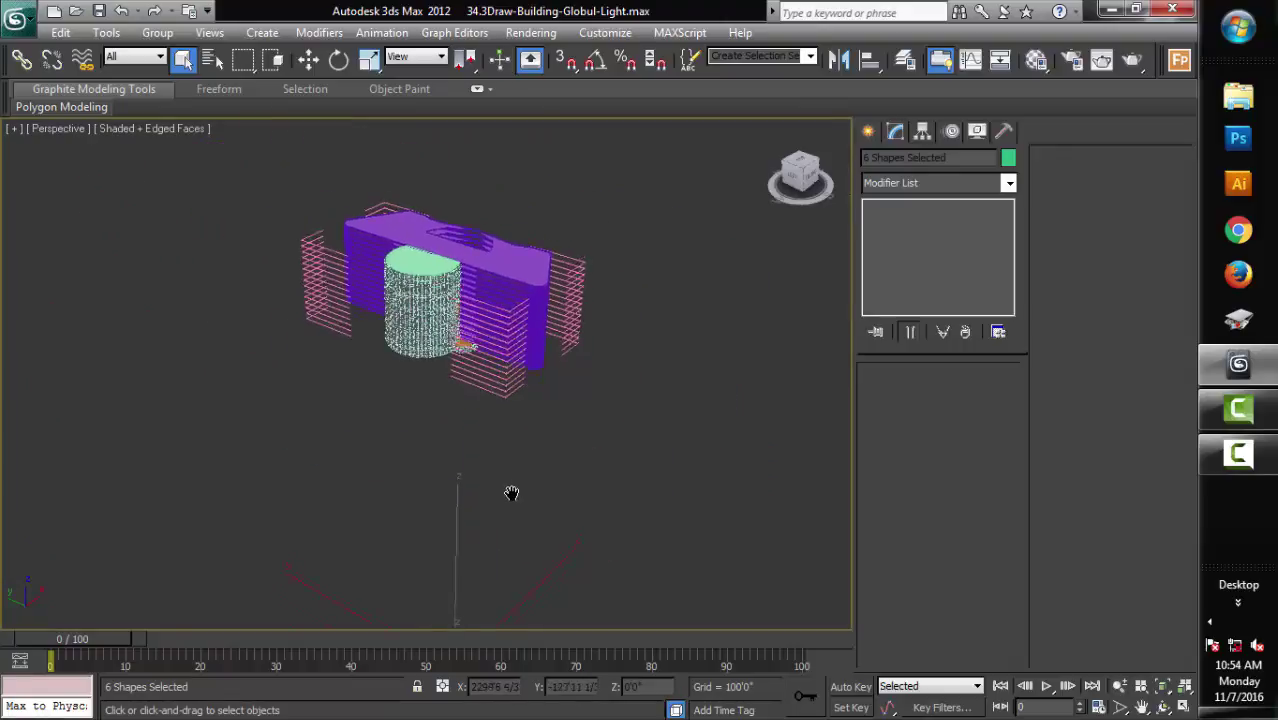
left_click(308, 59)
left_click_drag(468, 465, 472, 328)
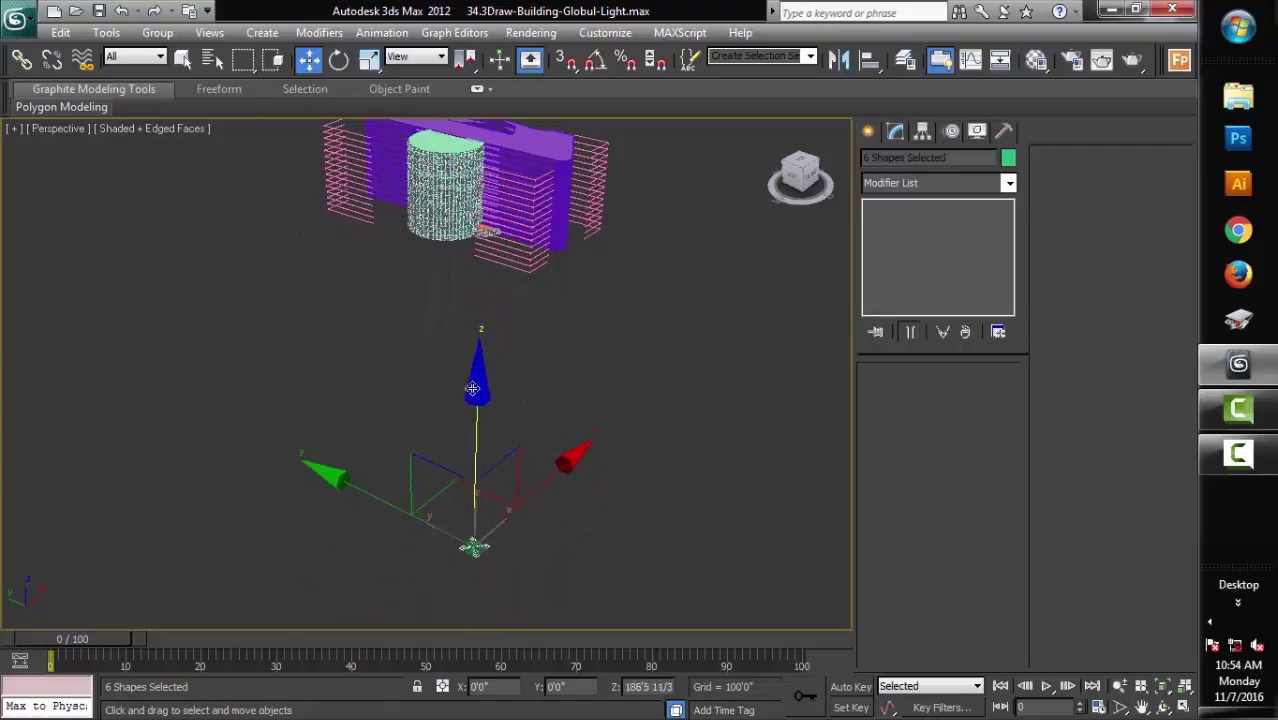
scroll(545, 378, "up", 5)
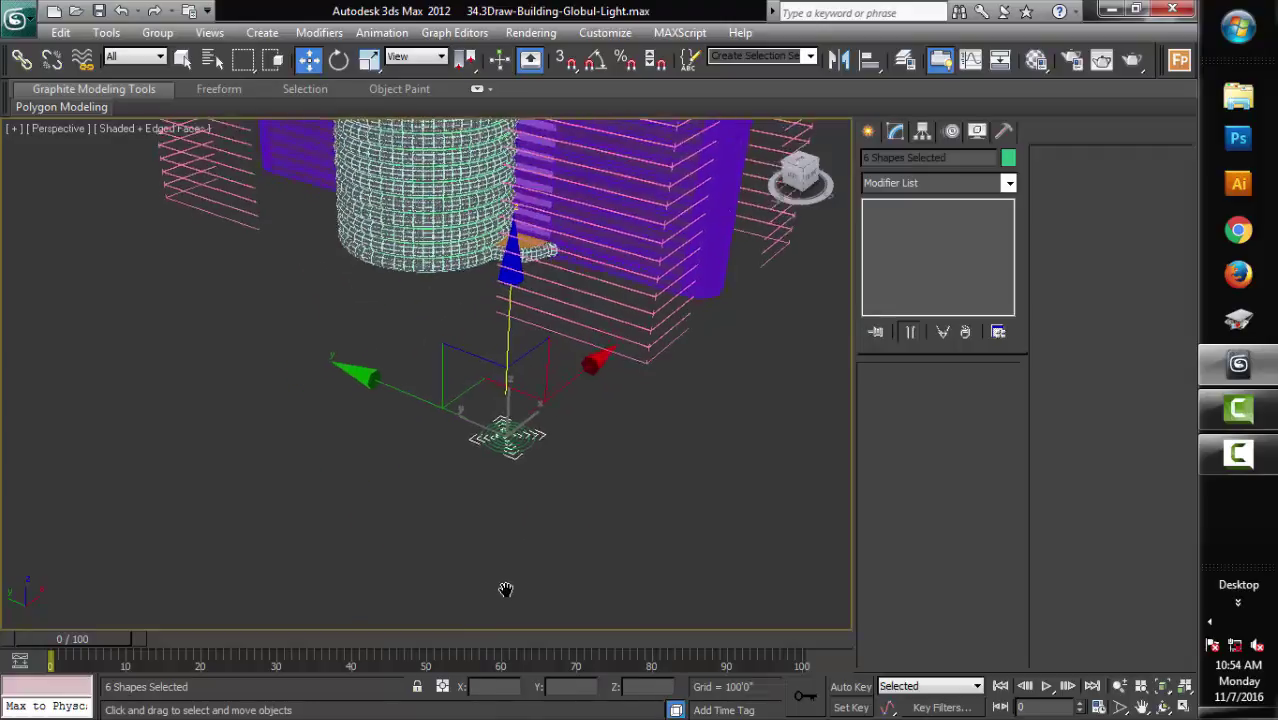
mouse_move(577, 442)
middle_mouse_down()
mouse_move(621, 377)
mouse_move(477, 519)
middle_mouse_up()
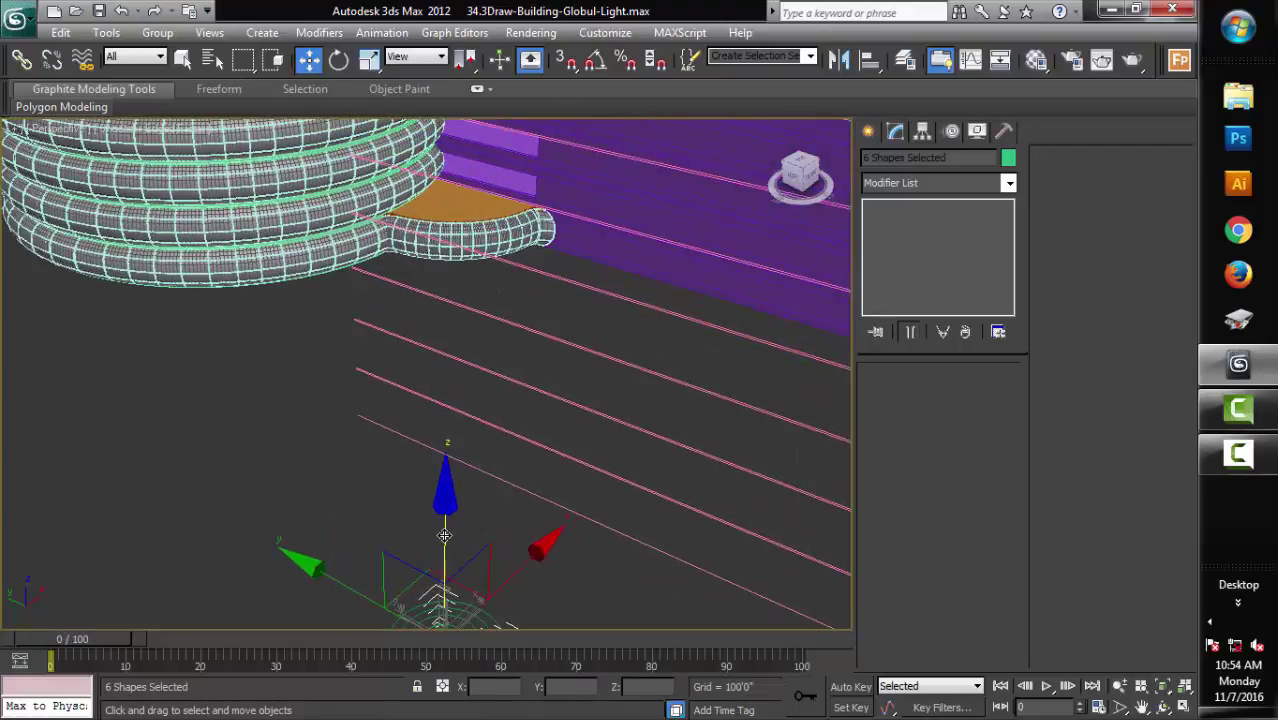
Step: Using vertex snap in the Front view, move the circles level with the walkway
key("f")
scroll(432, 485, "up", 2)
scroll(383, 491, "up", 2)
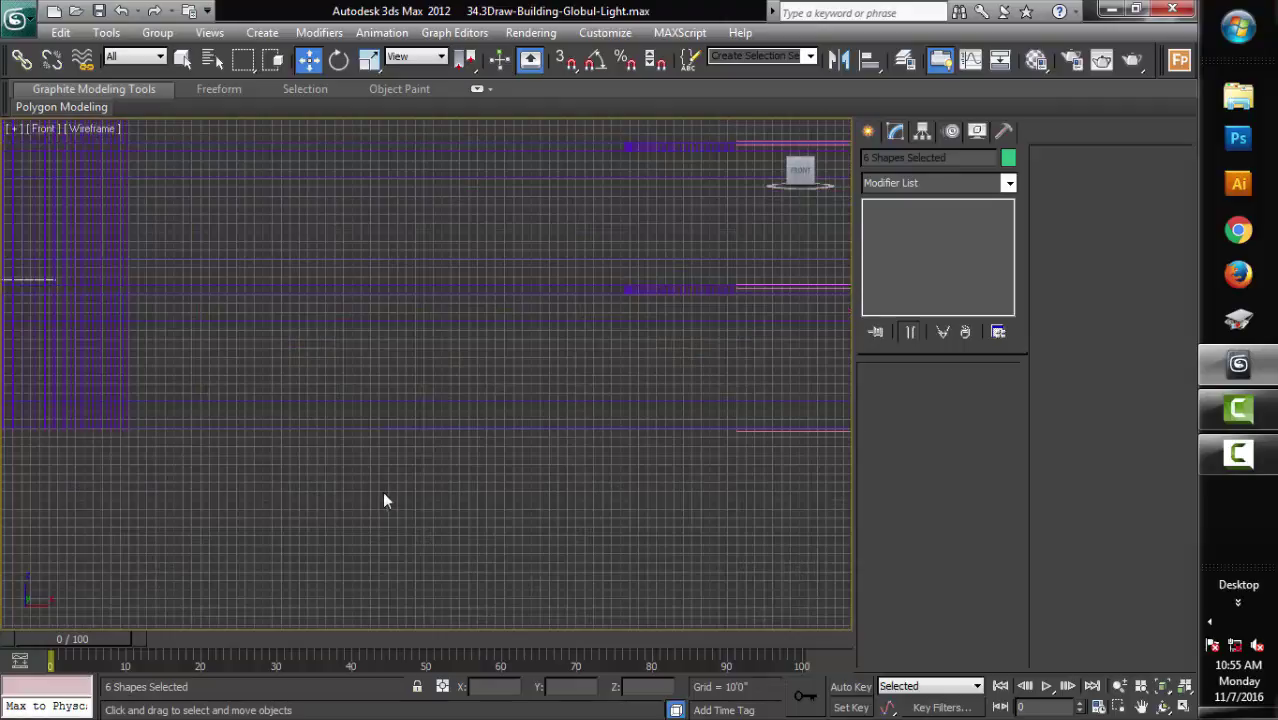
scroll(383, 500, "down", 2)
scroll(425, 485, "down", 1)
scroll(445, 491, "down", 2)
scroll(513, 493, "down", 2)
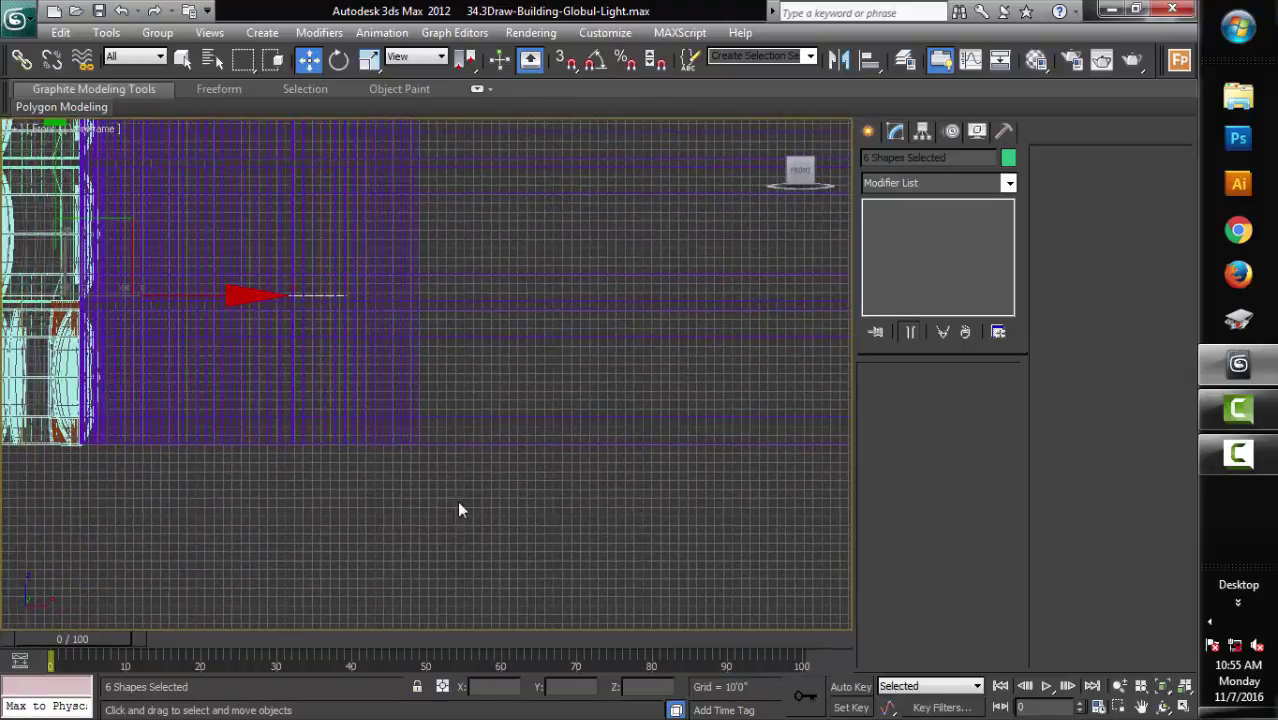
middle_click_drag(459, 503, 456, 501)
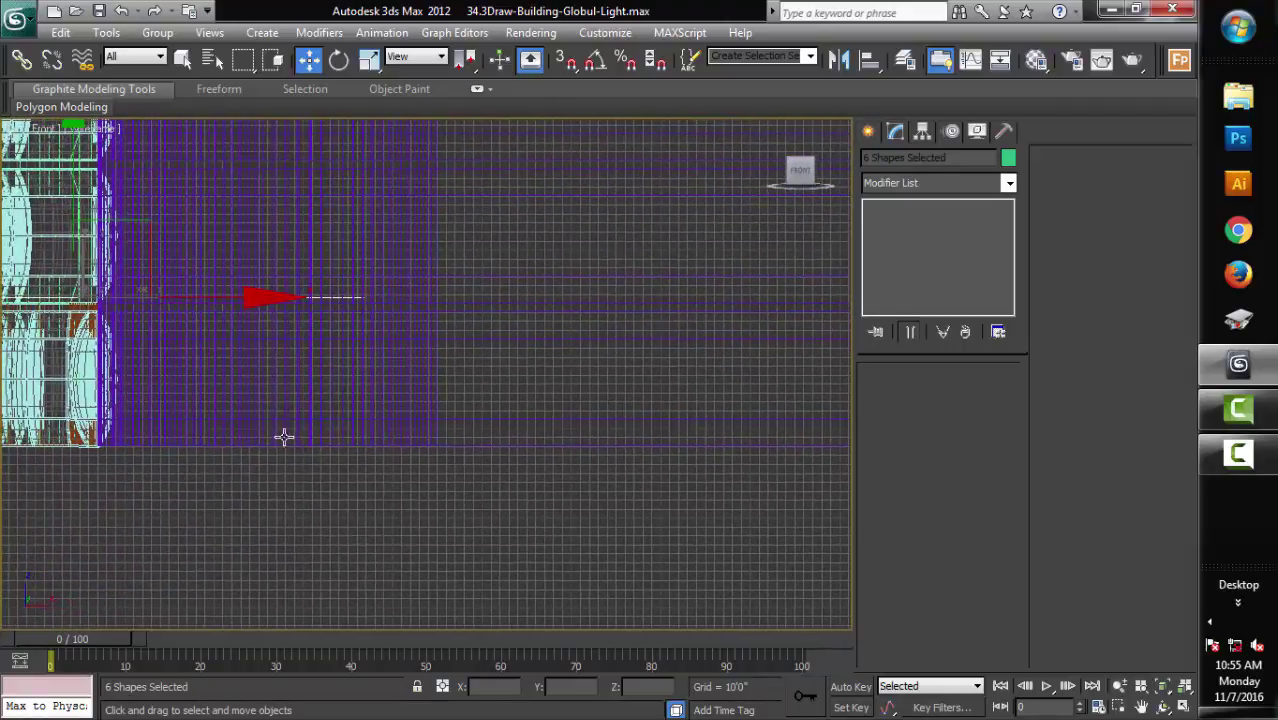
left_click(562, 61)
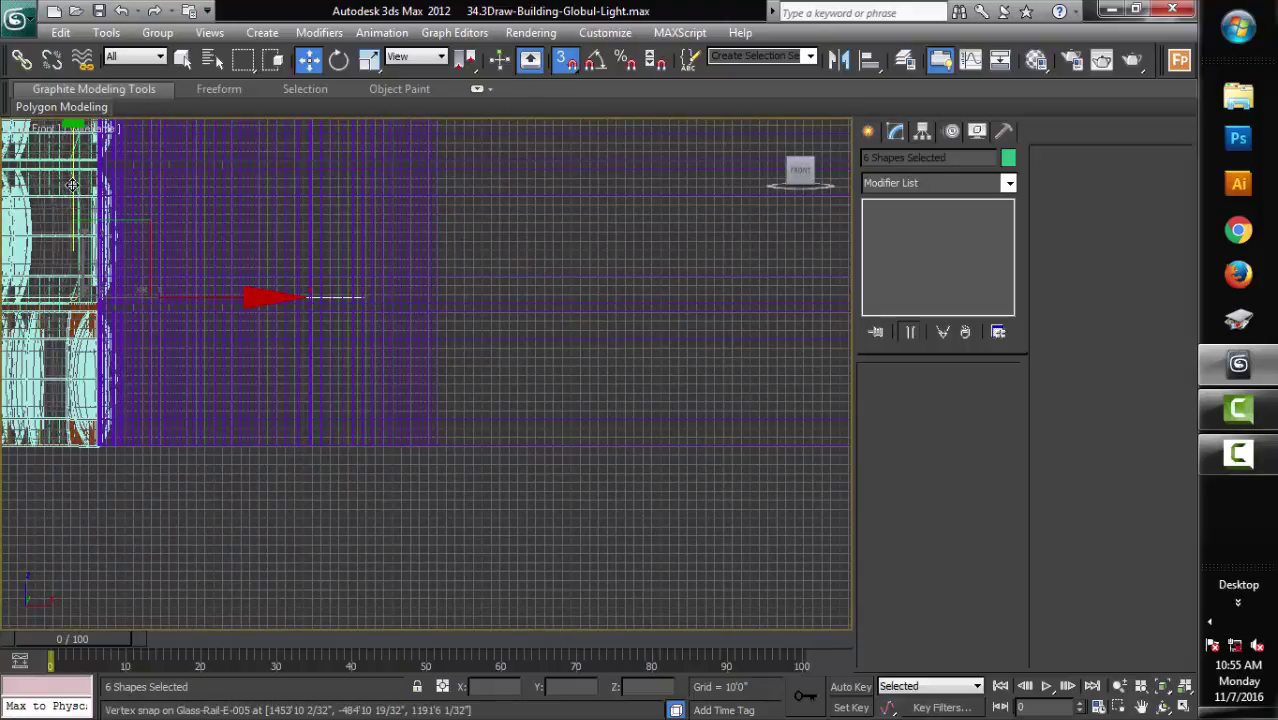
left_click_drag(72, 184, 444, 301)
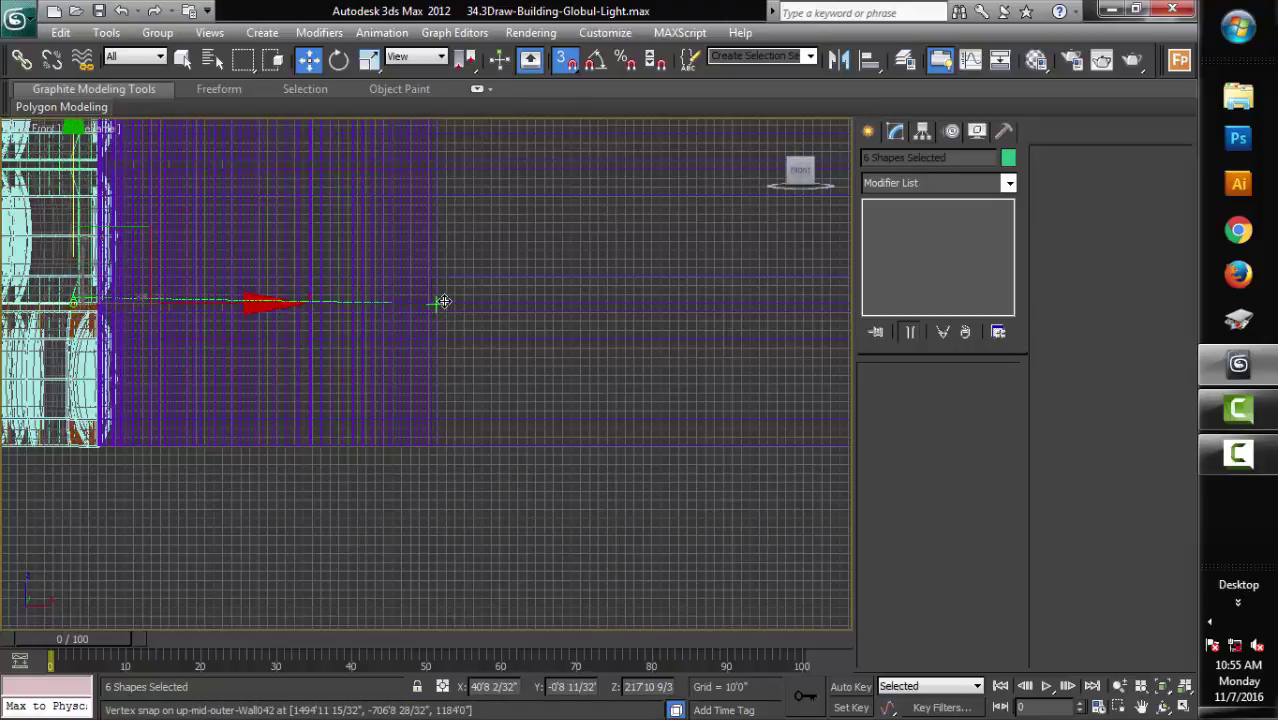
key("alt+w")
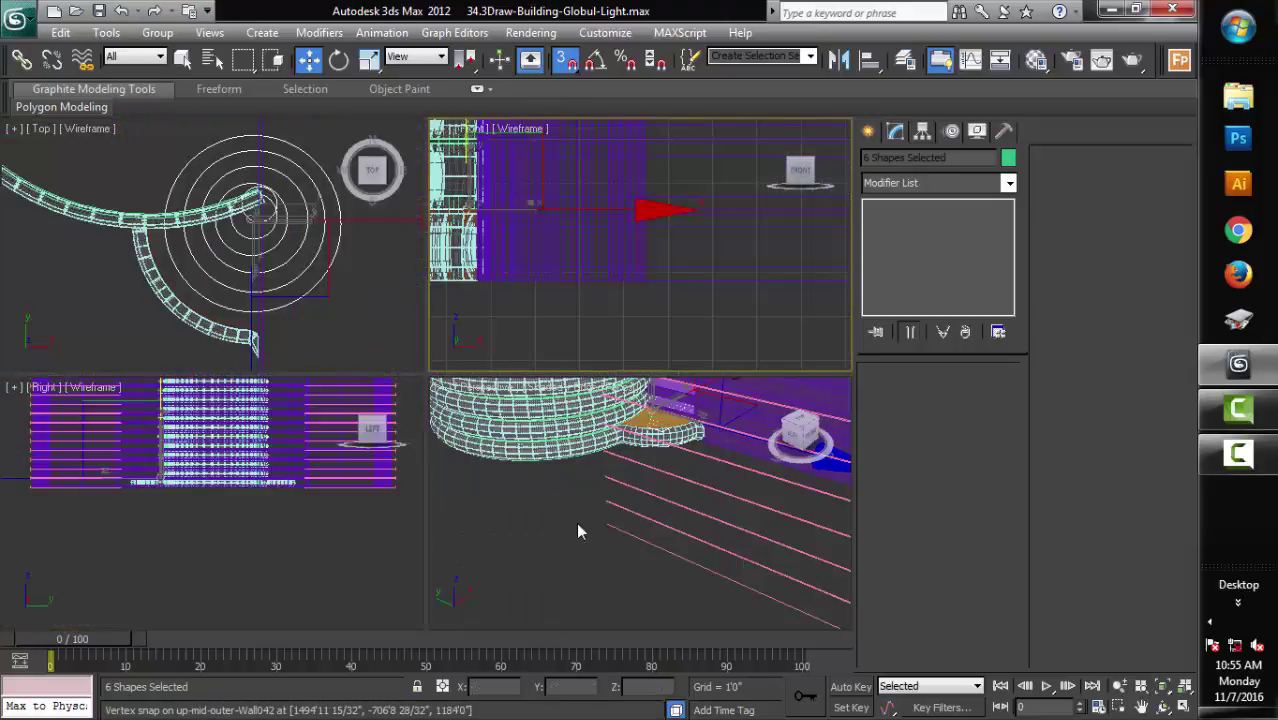
right_click(570, 533)
key("alt+w")
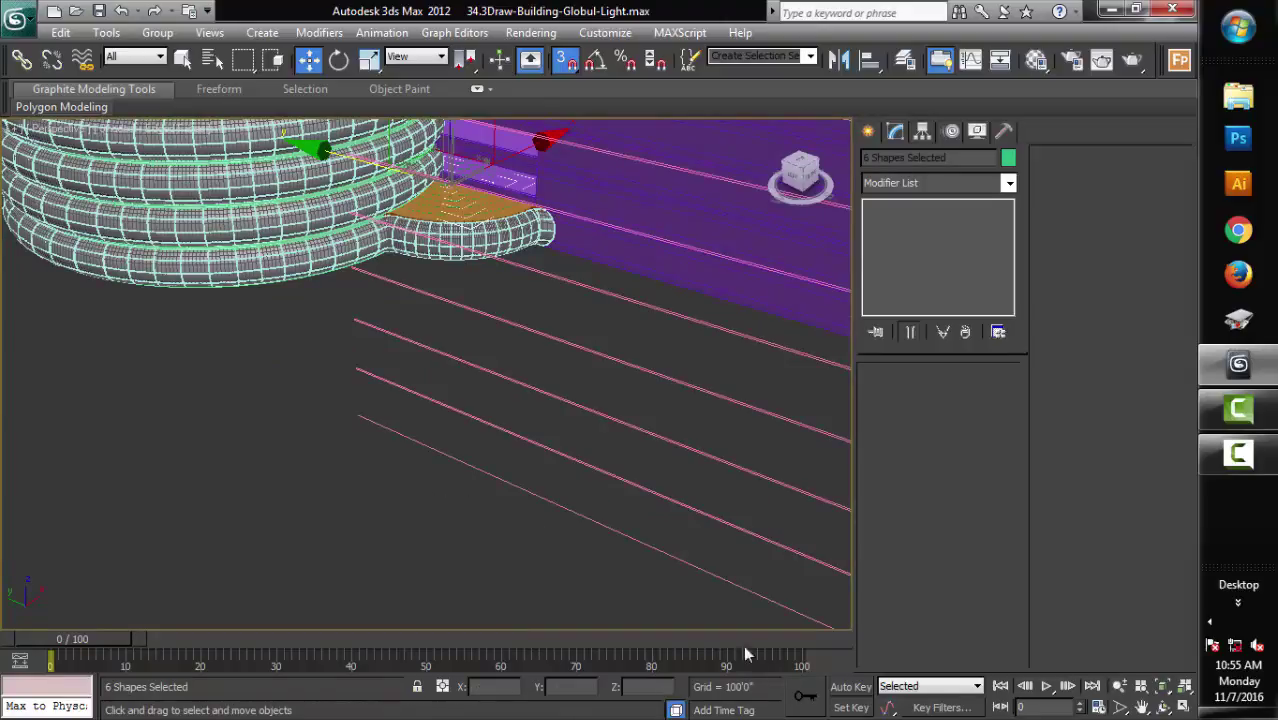
Step: Frame the circles, orbit close to the walkway base, and deselect one circle
left_click(1163, 688)
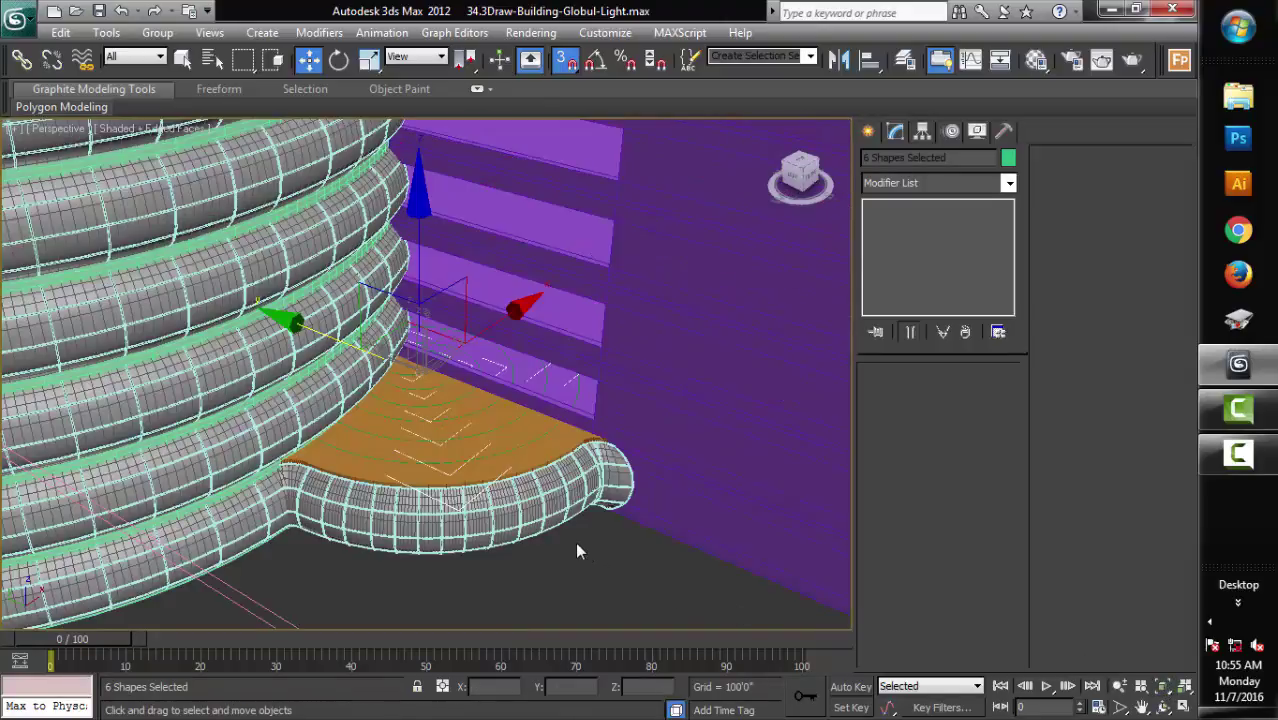
mouse_move(580, 542)
middle_mouse_down("alt")
mouse_move(595, 504)
mouse_move(541, 515)
middle_mouse_up("alt")
key("alt+w")
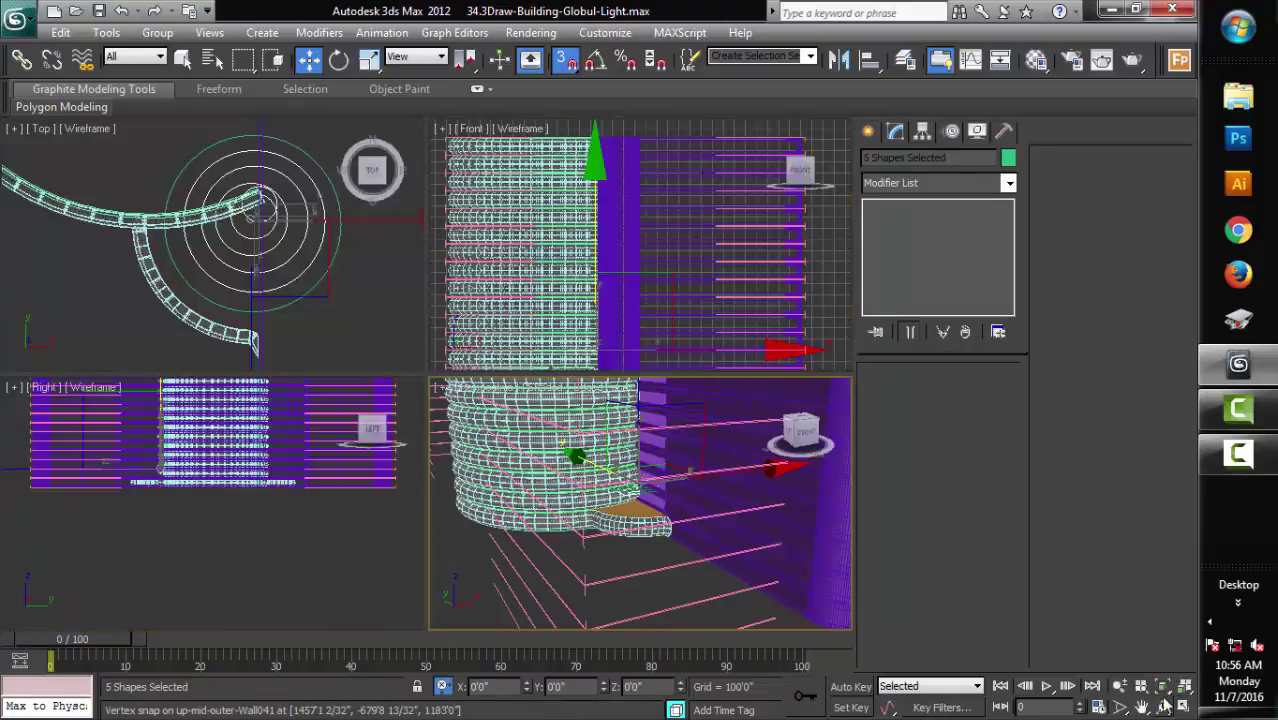
left_click(1163, 688)
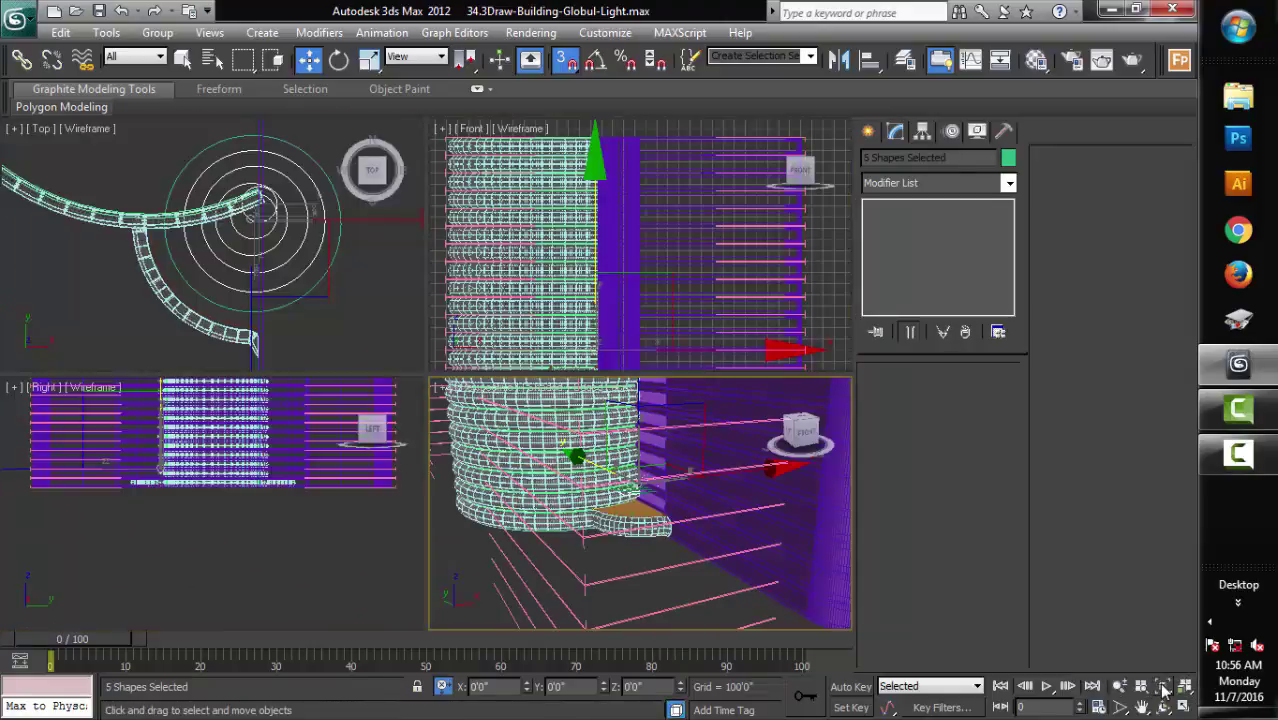
key("alt+w")
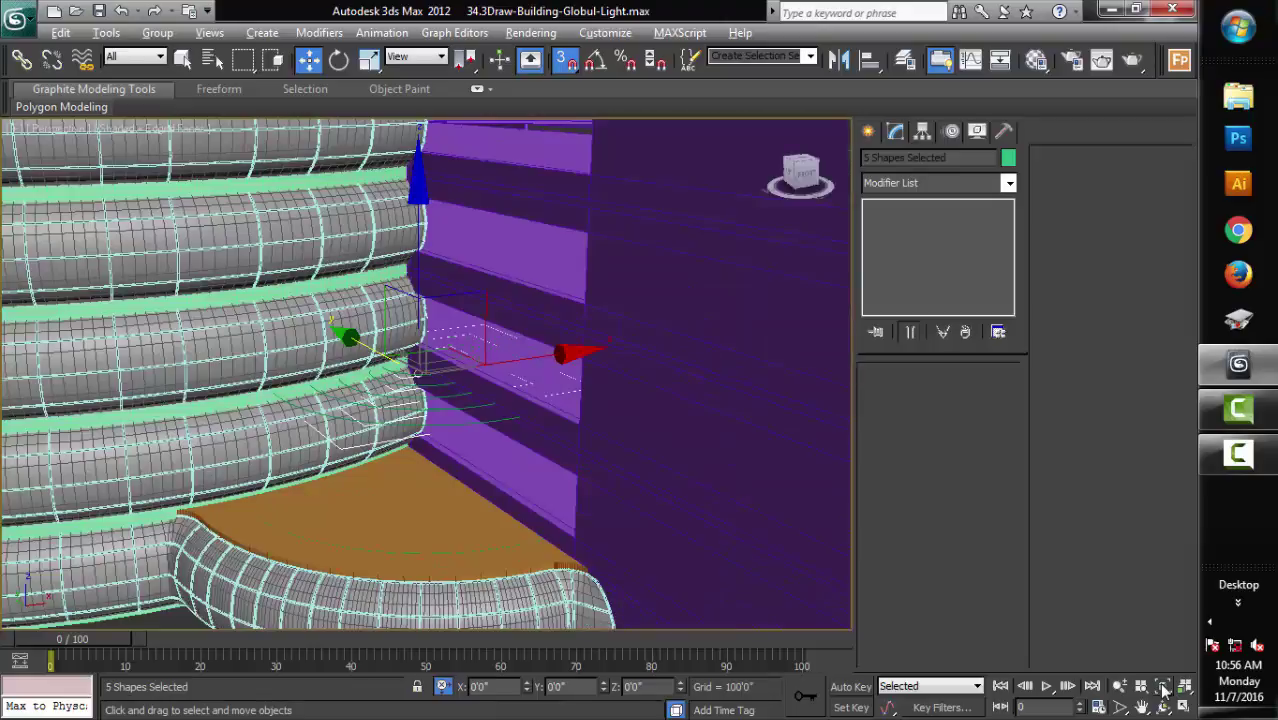
mouse_move(640, 620)
middle_mouse_down("alt")
mouse_move(573, 497)
mouse_move(539, 558)
middle_mouse_up("alt")
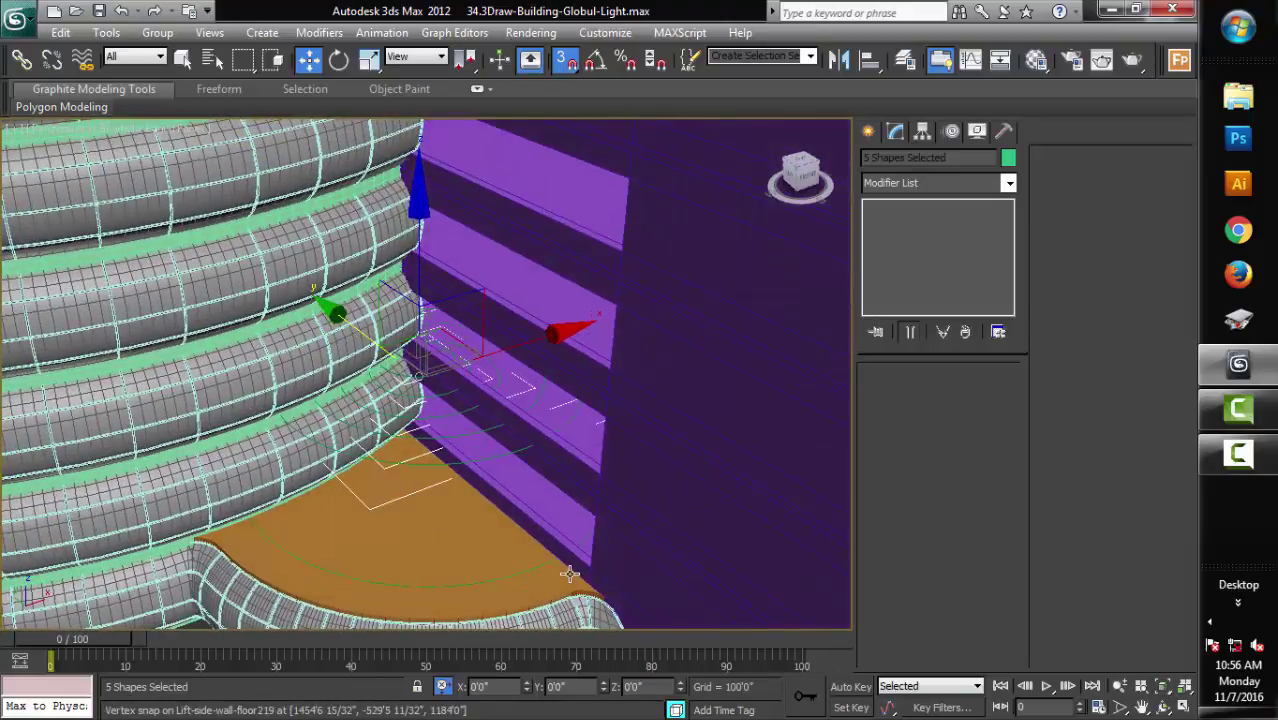
middle_click_drag(473, 484, 499, 459, "alt")
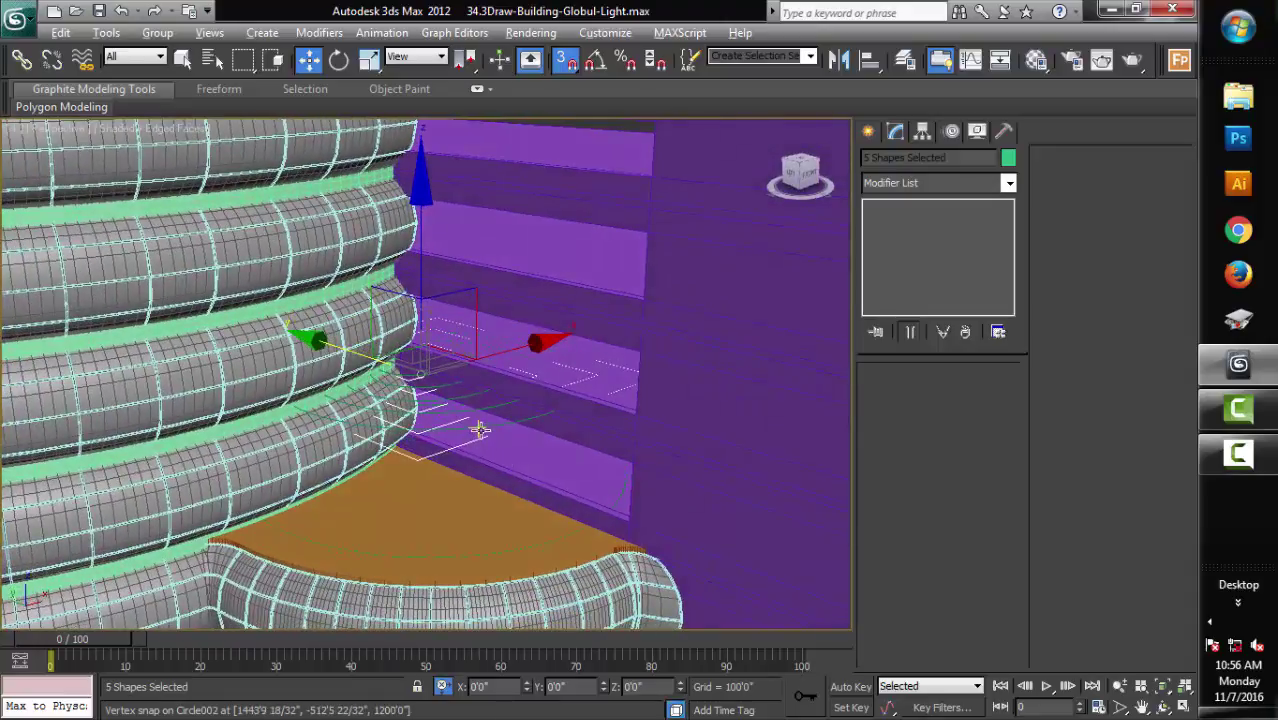
left_click(477, 428, "alt")
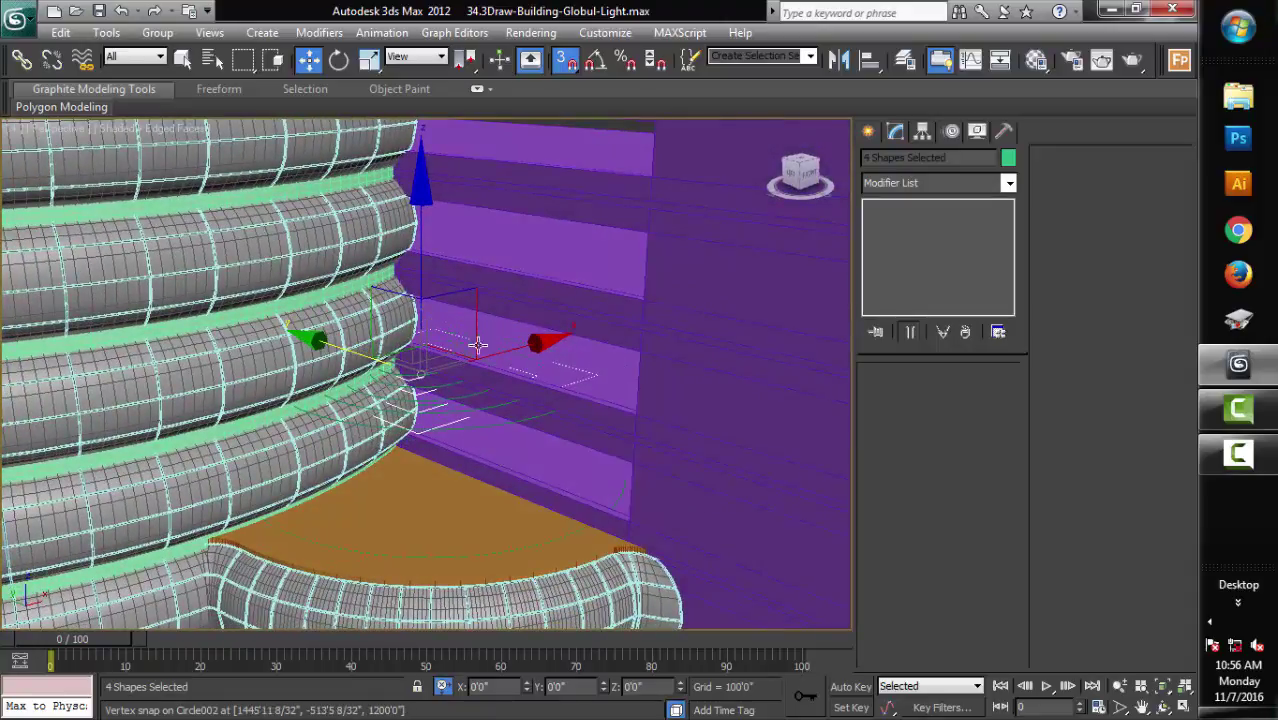
Step: Turn off snaps, save as 35.3Draw-Building-Globul-Light.max, and raise three circles 16 in Z
left_click(567, 64)
key("ctrl+s")
type("16")
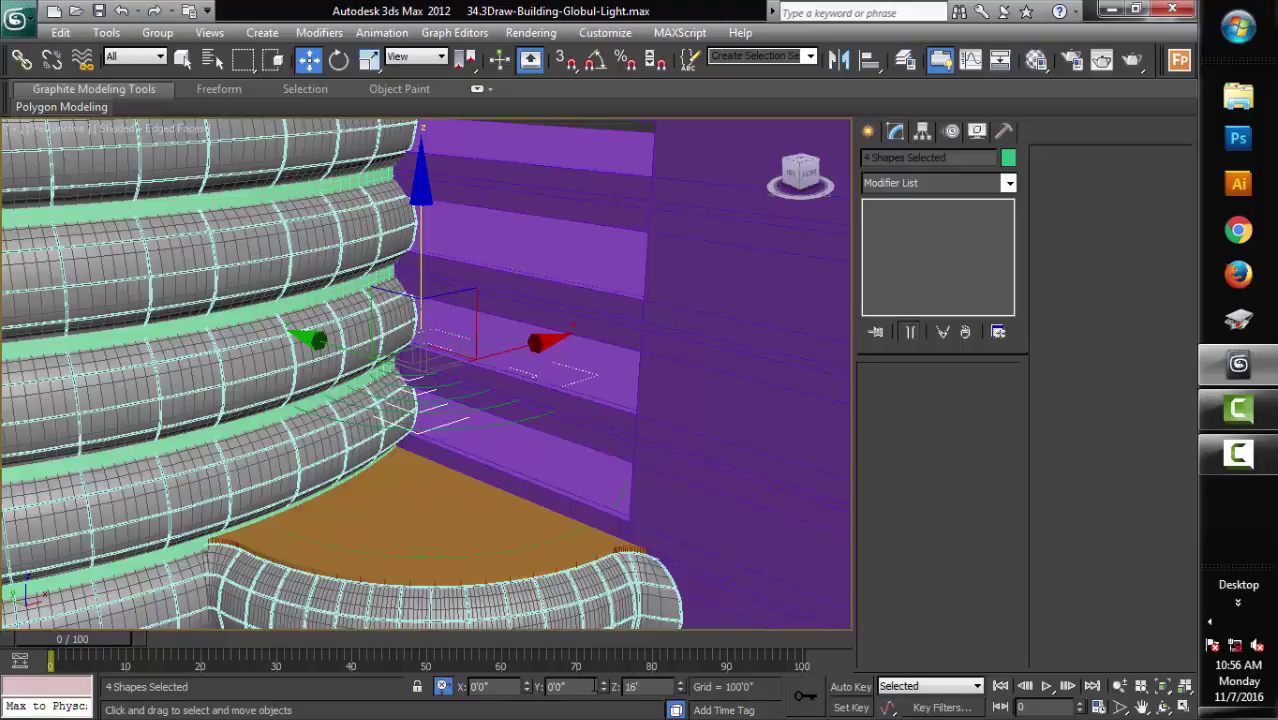
type("0")
key("Return")
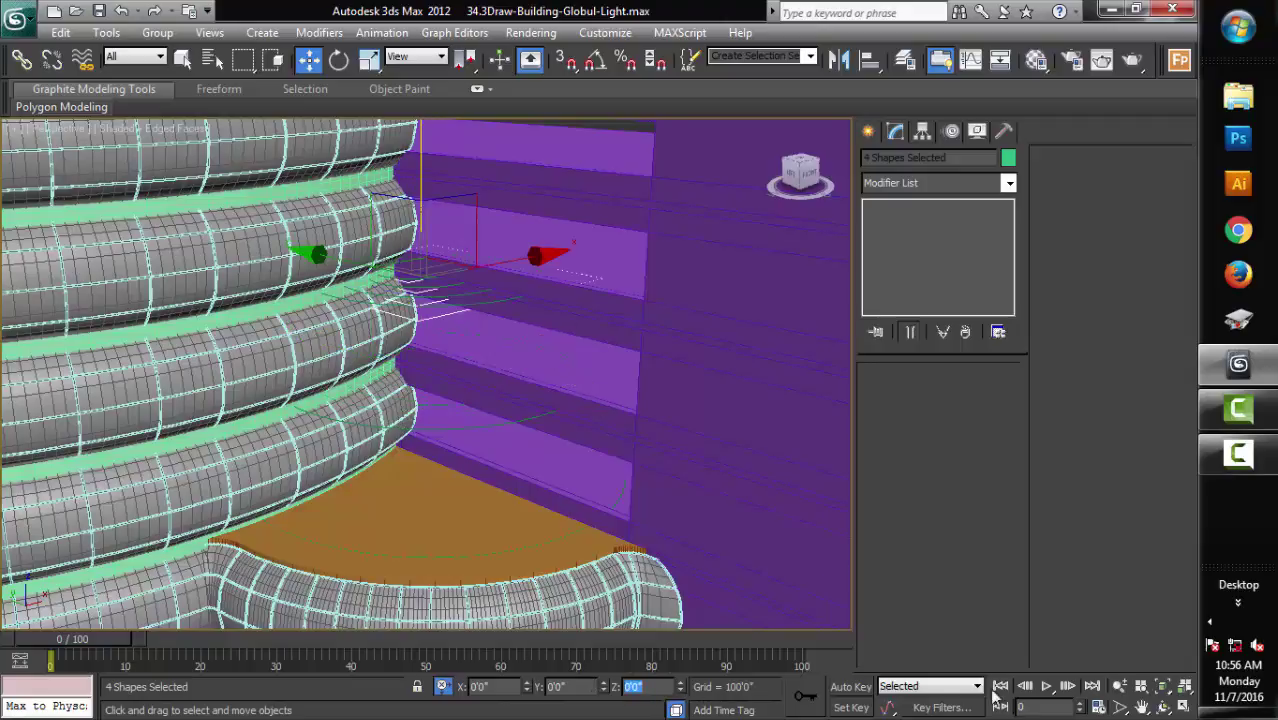
left_click(1163, 688)
type("16'")
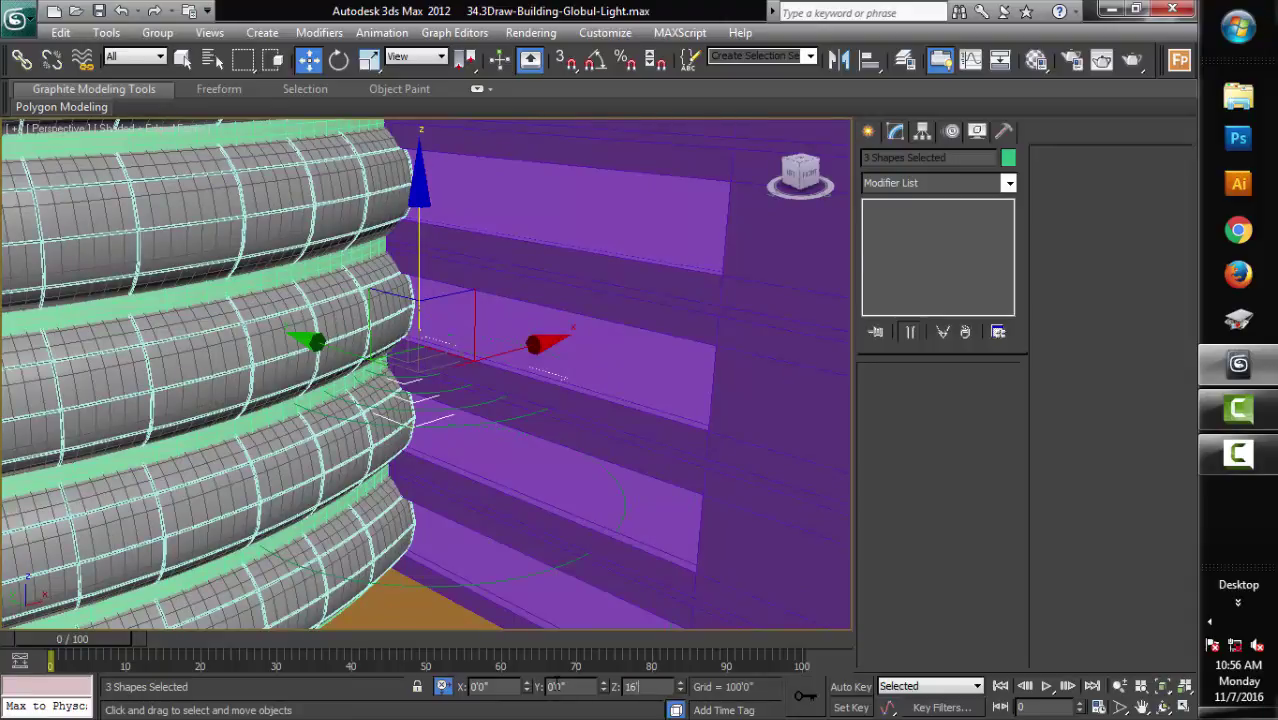
key("Return")
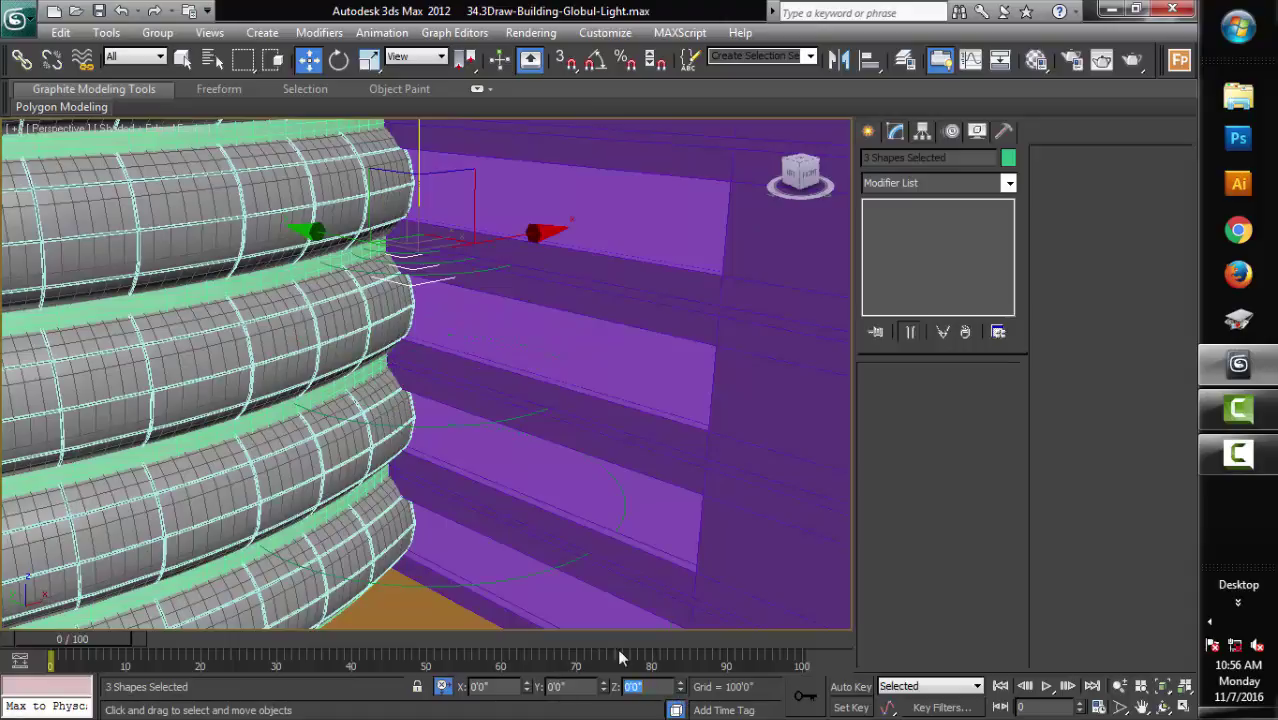
Step: Lift Circle006 alone by 16 along Z and orbit to check its position
left_click(1161, 686)
left_click(477, 428)
type("16'")
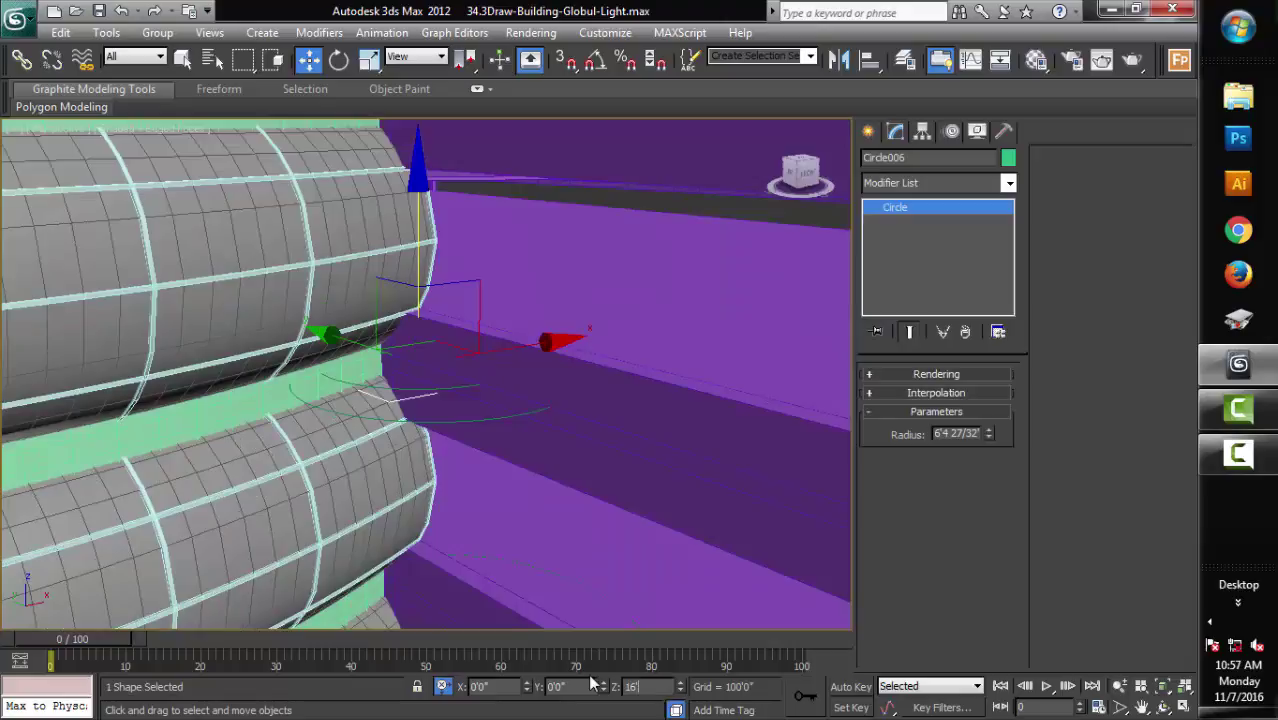
key("Return")
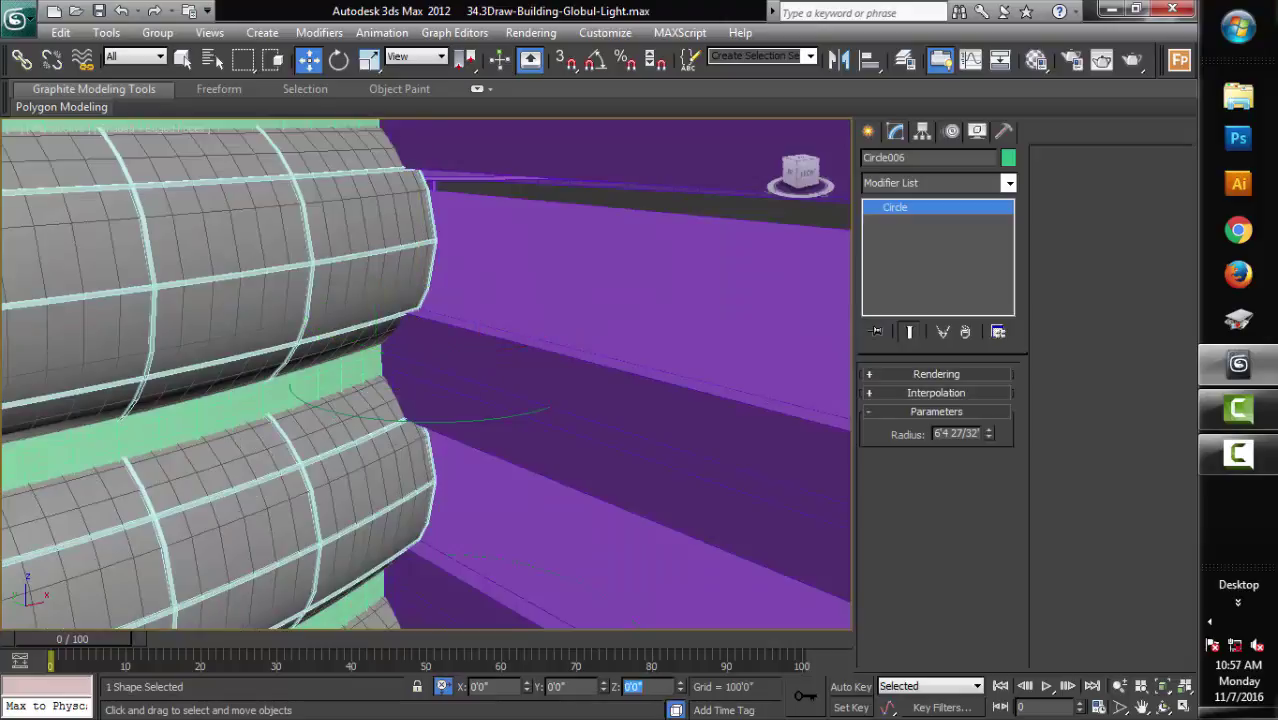
middle_click_drag(513, 331, 499, 508, "alt")
middle_click_drag(453, 391, 512, 446, "alt")
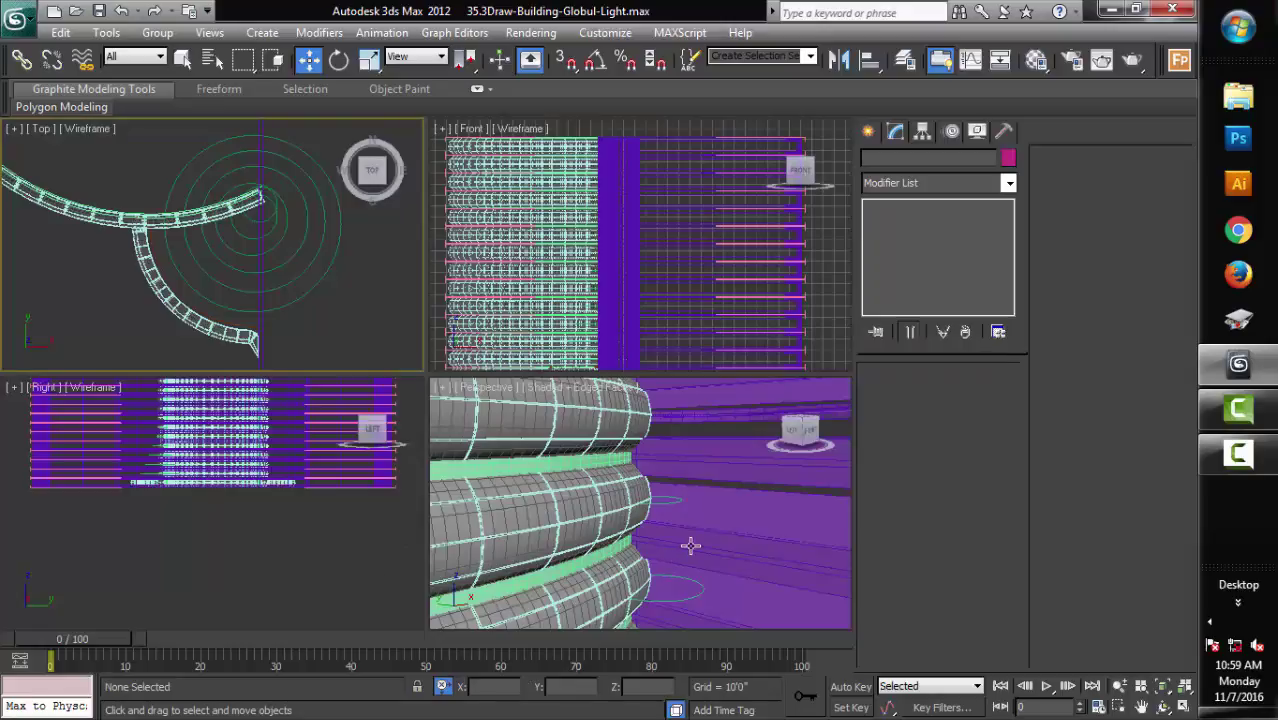
Step: Maximize the Perspective view and orbit to look down on the whole building
left_click(690, 545)
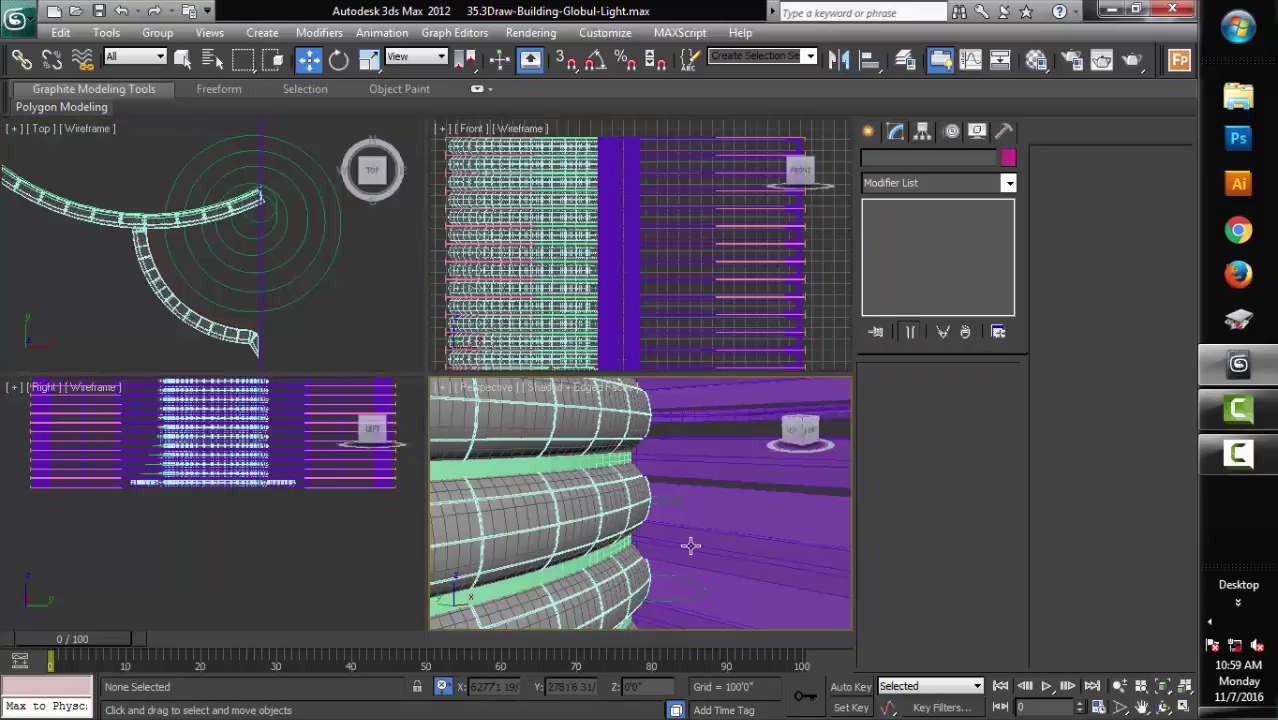
key("alt+w")
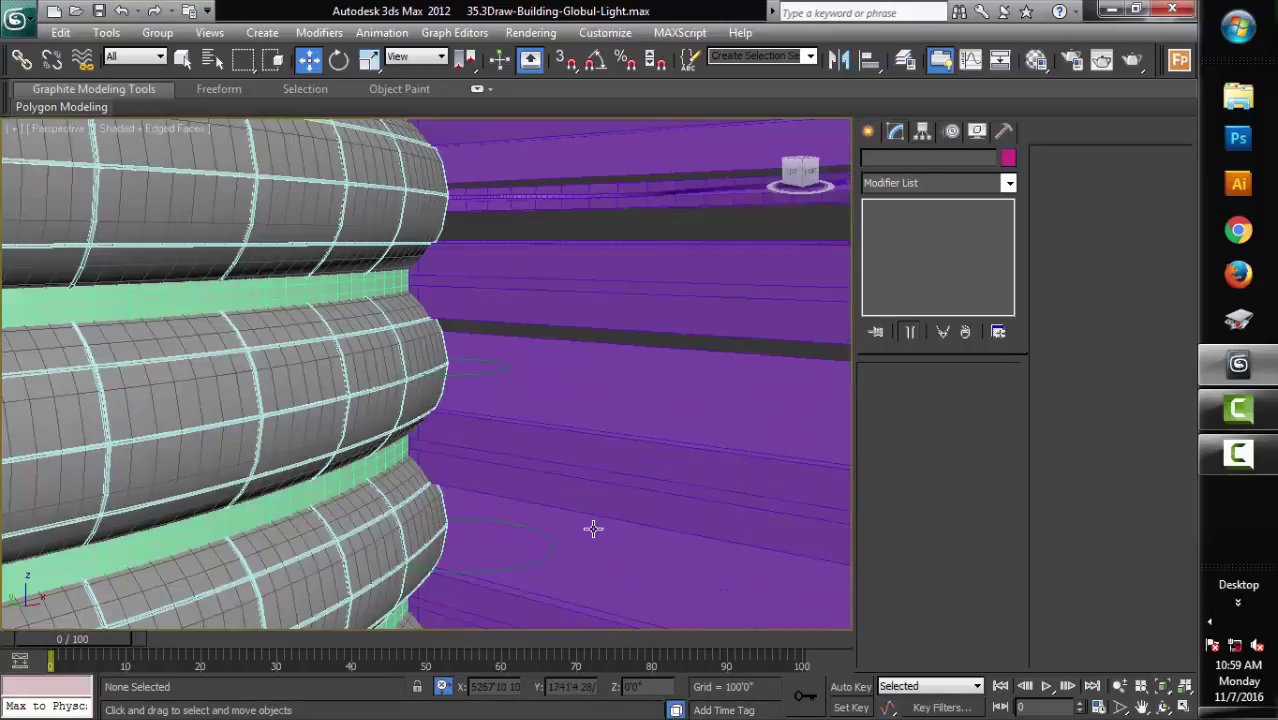
scroll(590, 527, "down", 3)
scroll(585, 529, "down", 3)
scroll(560, 550, "down", 3)
scroll(540, 572, "down", 2)
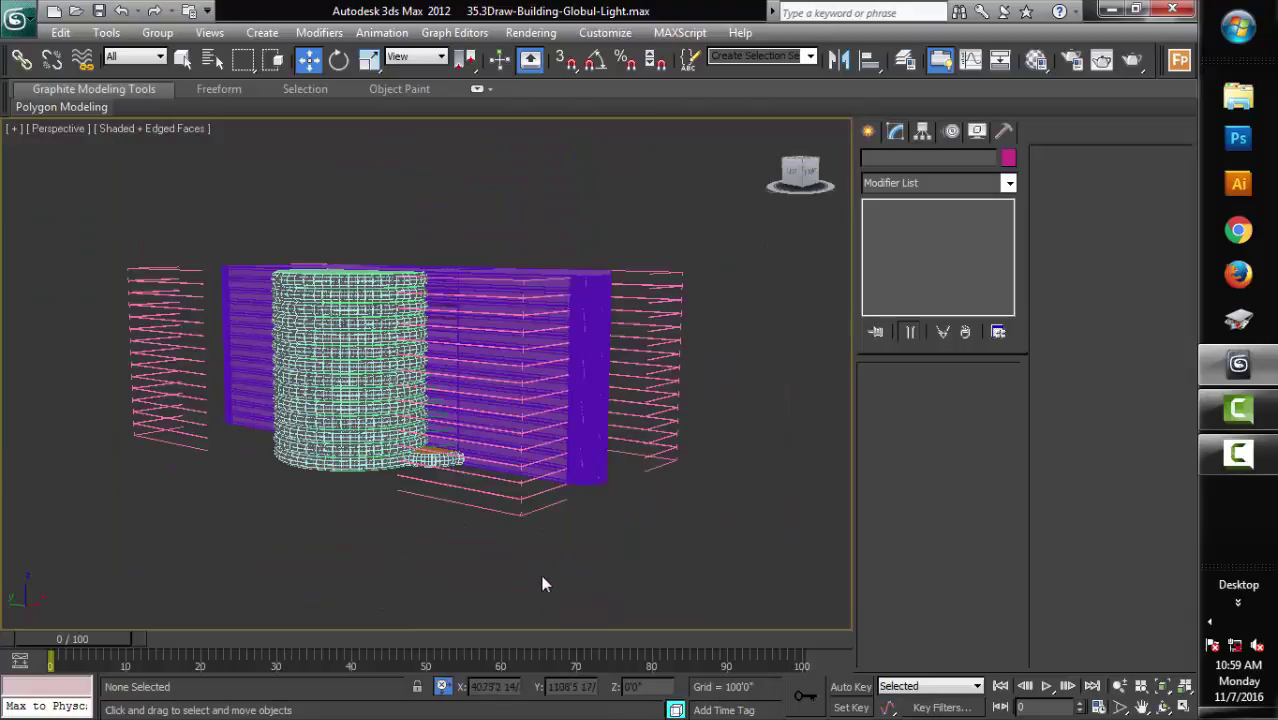
mouse_move(558, 579)
middle_mouse_down("alt")
mouse_move(560, 605)
mouse_move(581, 594)
mouse_move(609, 412)
middle_mouse_up("alt")
scroll(605, 418, "down", 3)
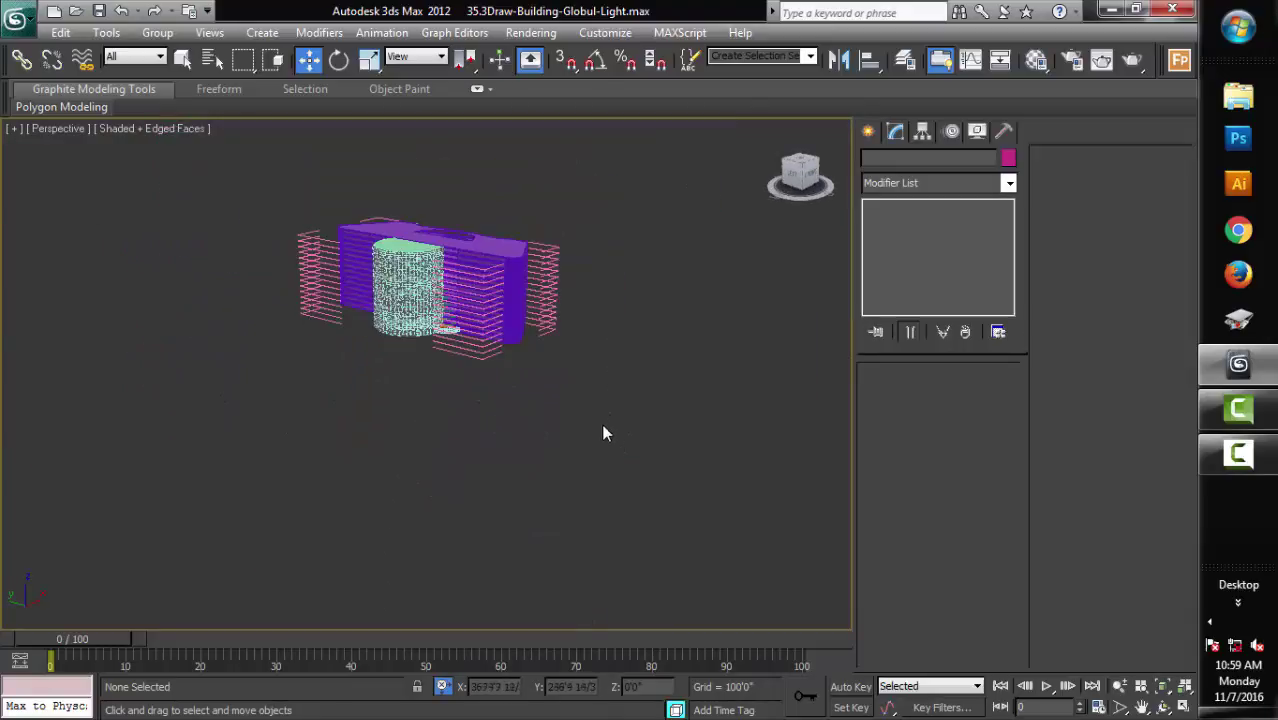
Step: Hide the referance layer in the Layer Manager, then select every object with Ctrl+A
left_click(905, 60)
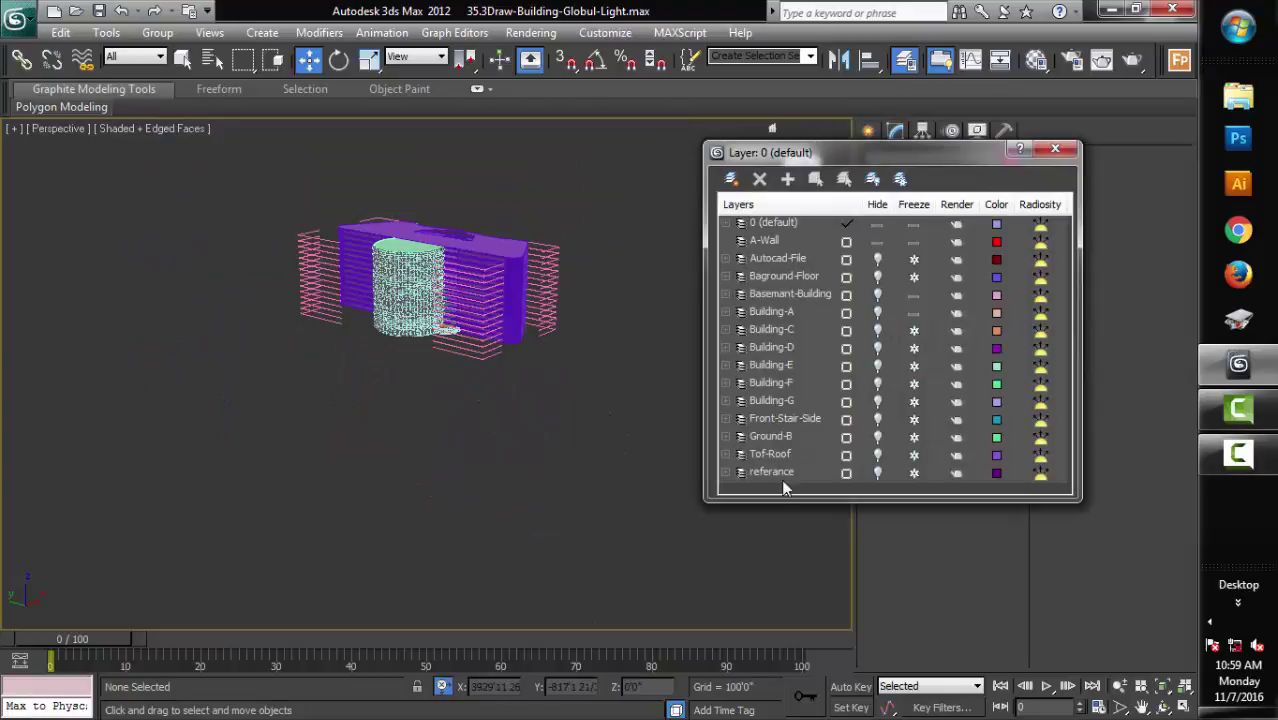
left_click(877, 474)
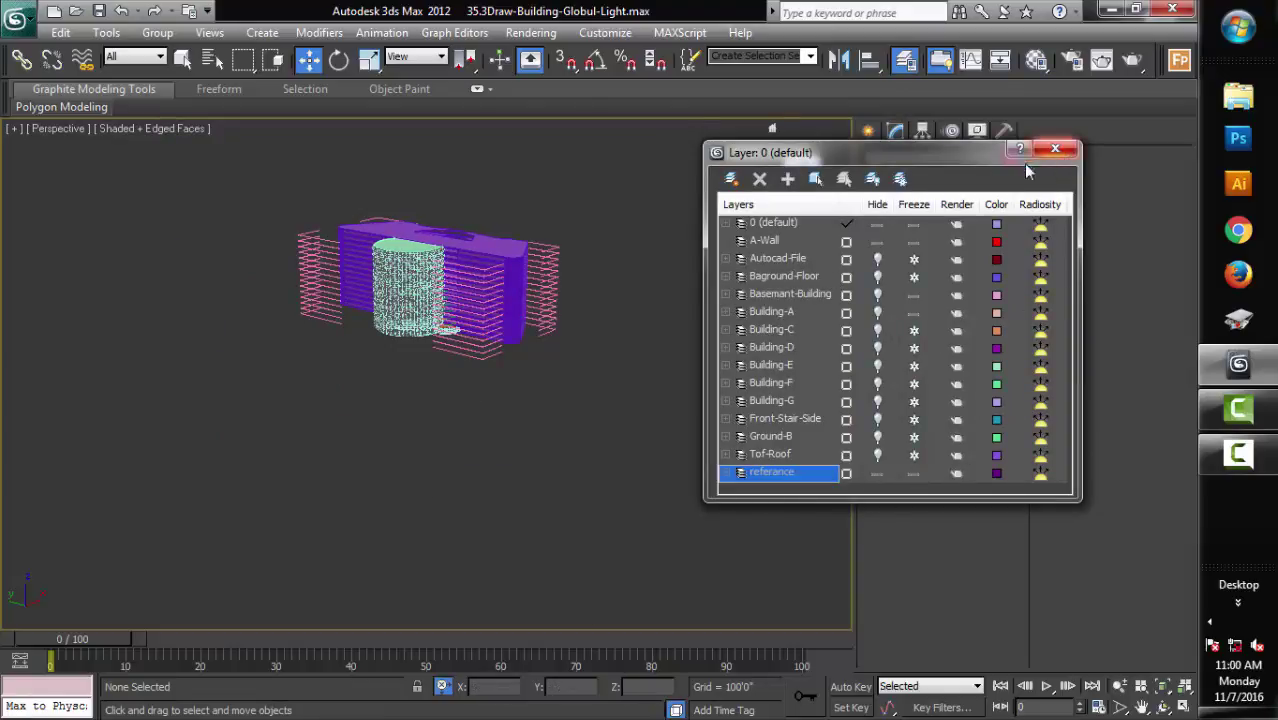
left_click(1055, 149)
key("ctrl+a")
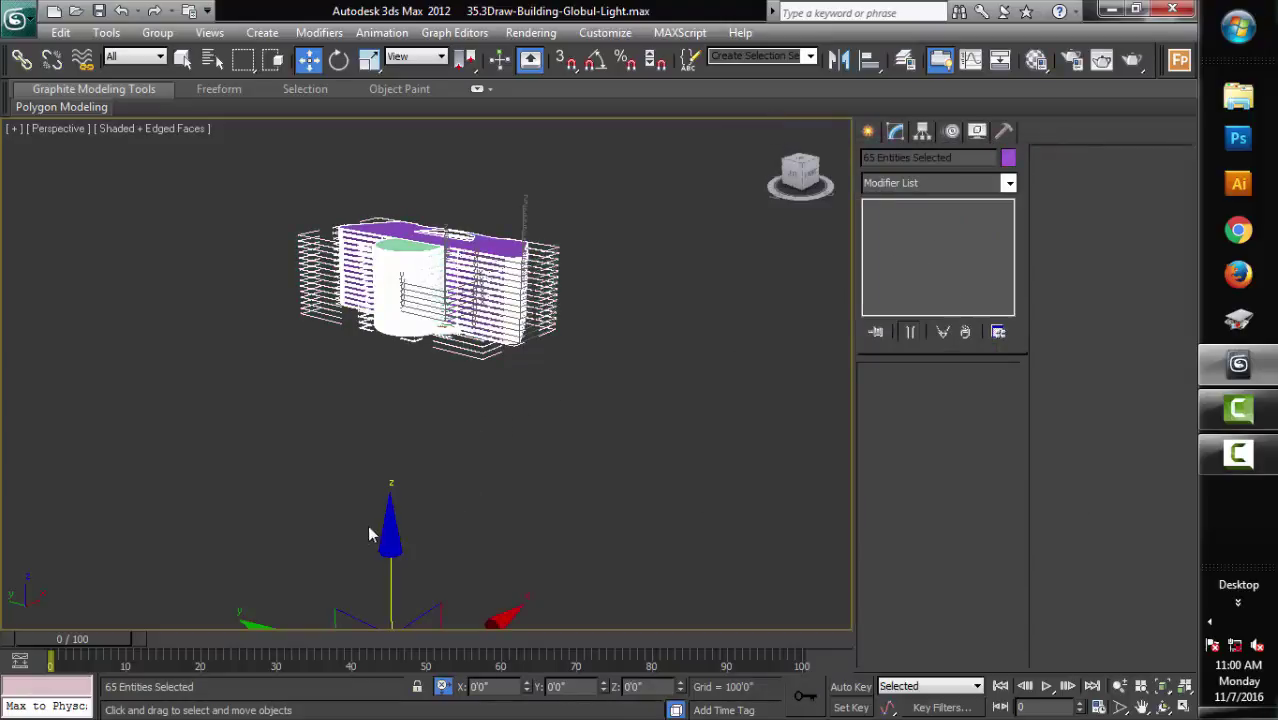
middle_click_drag(567, 507, 603, 364)
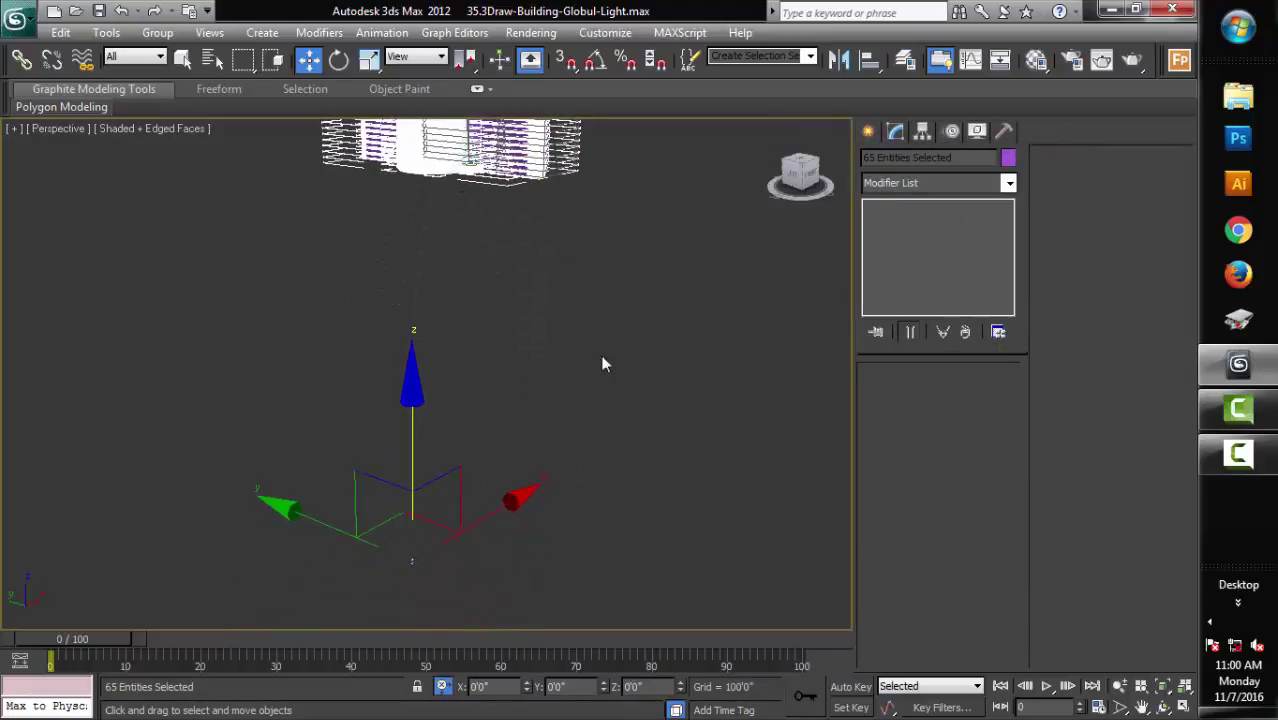
Step: Select the Glass-ref-001 outline shape and move it up and sideways toward the building
left_click(600, 418)
left_click_drag(318, 478, 450, 598)
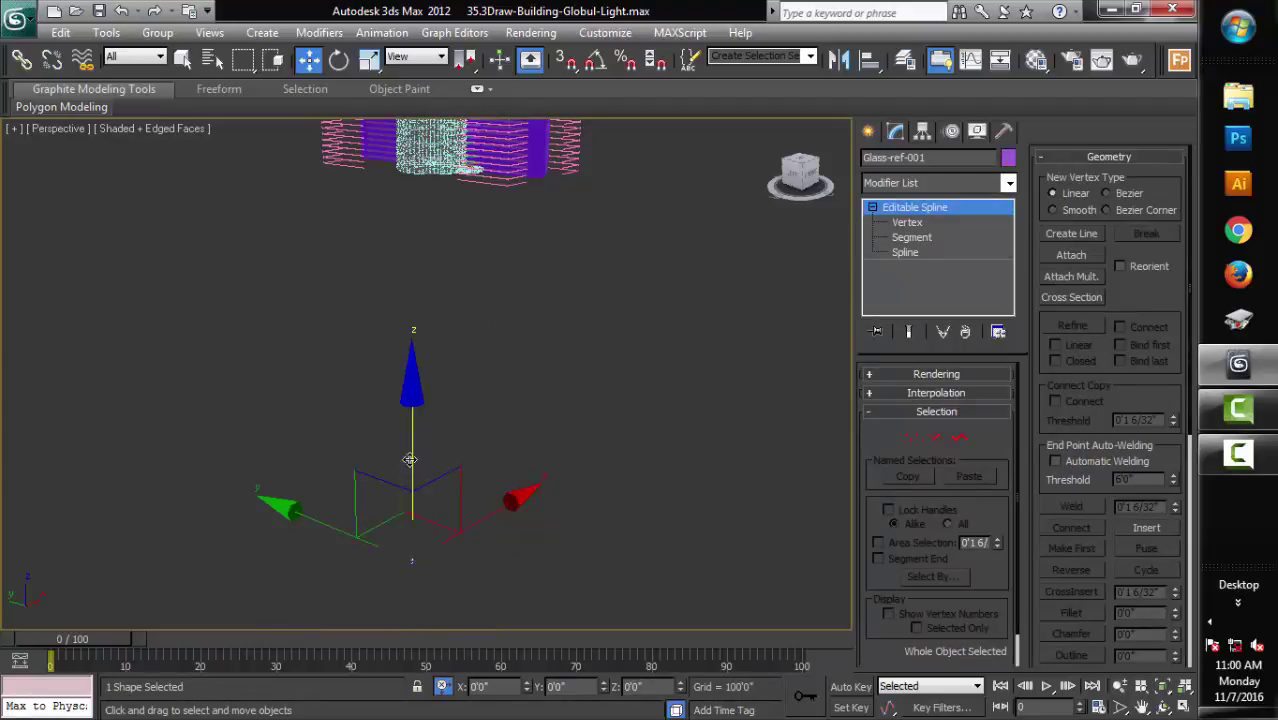
mouse_move(412, 444)
middle_mouse_down()
mouse_move(435, 469)
mouse_move(410, 542)
middle_mouse_up()
scroll(410, 542, "up", 2)
scroll(397, 555, "up", 2)
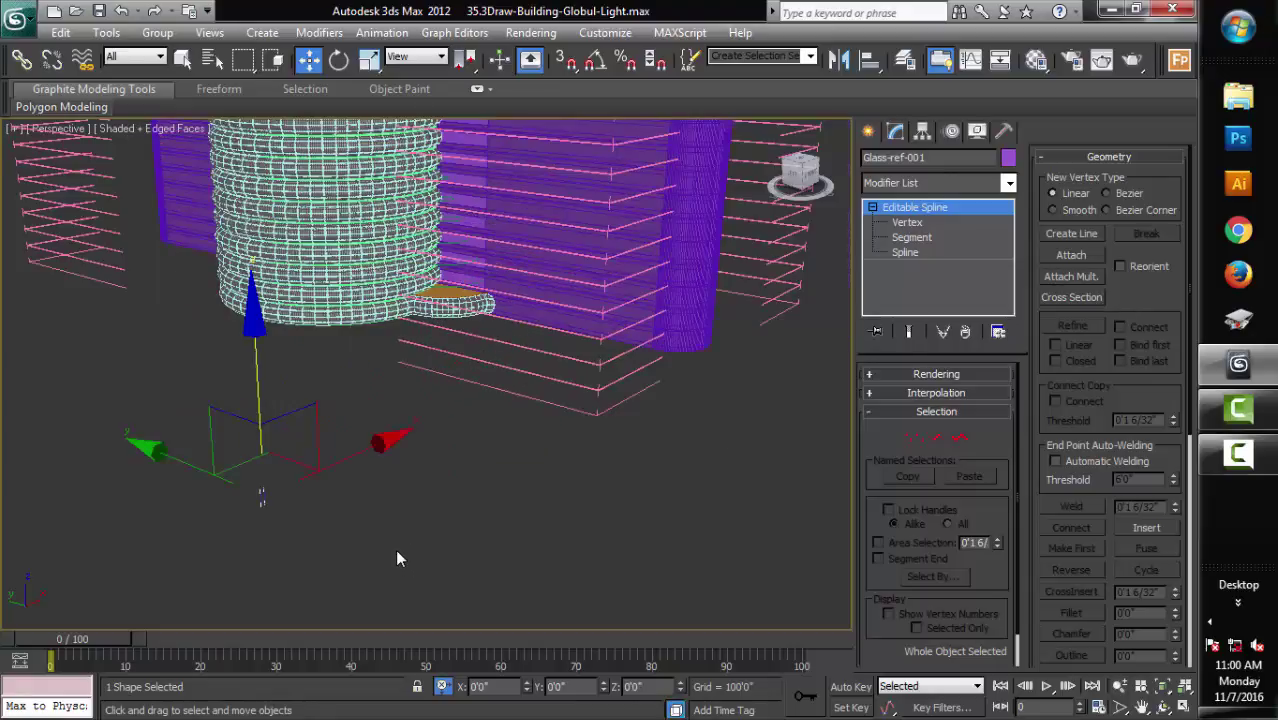
scroll(395, 549, "up", 2)
left_click_drag(223, 460, 215, 370)
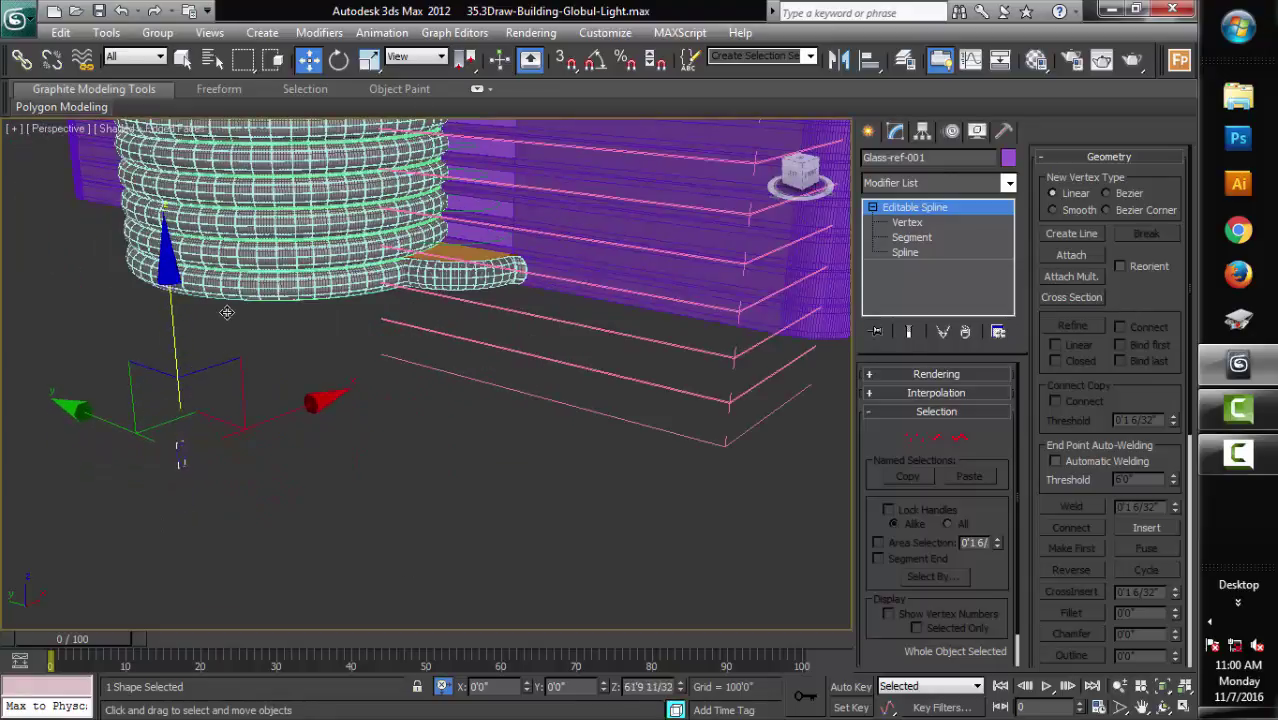
left_click_drag(240, 420, 360, 345)
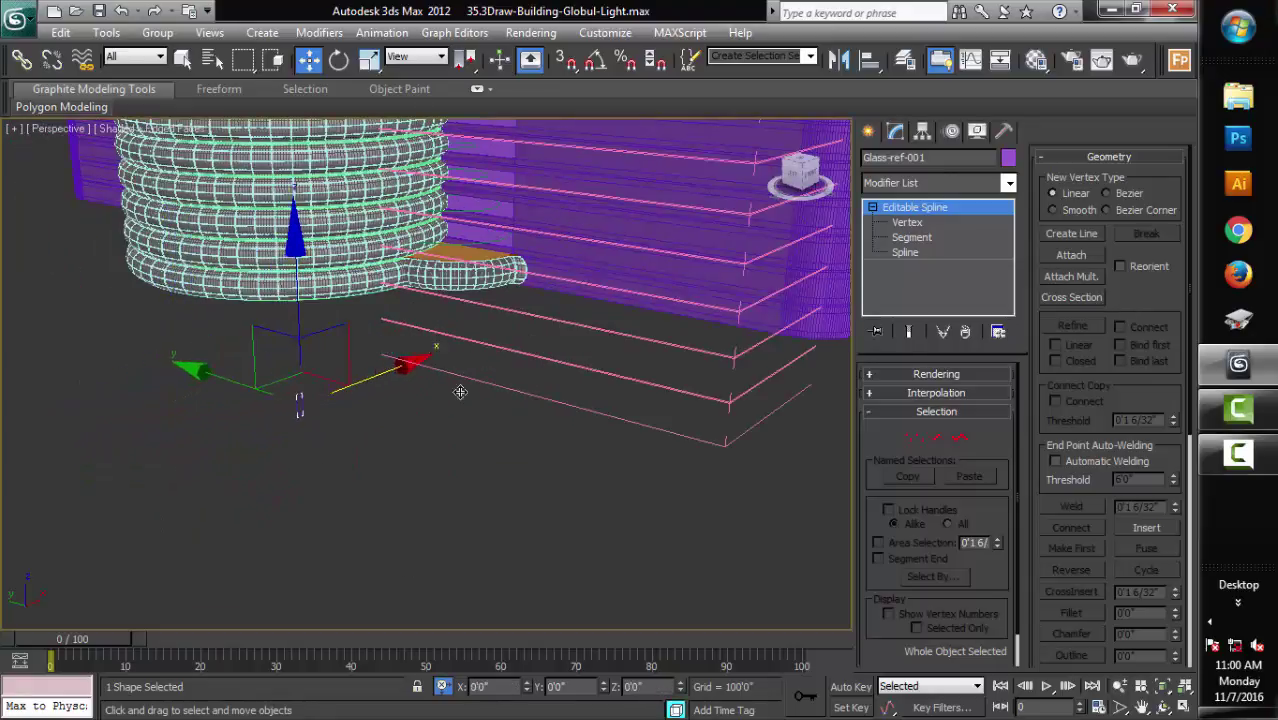
Step: Raise Glass-ref-001 further and slide it across beside the lofted walkways
middle_click_drag(458, 461, 423, 486)
scroll(423, 486, "up", 2)
scroll(305, 523, "up", 2)
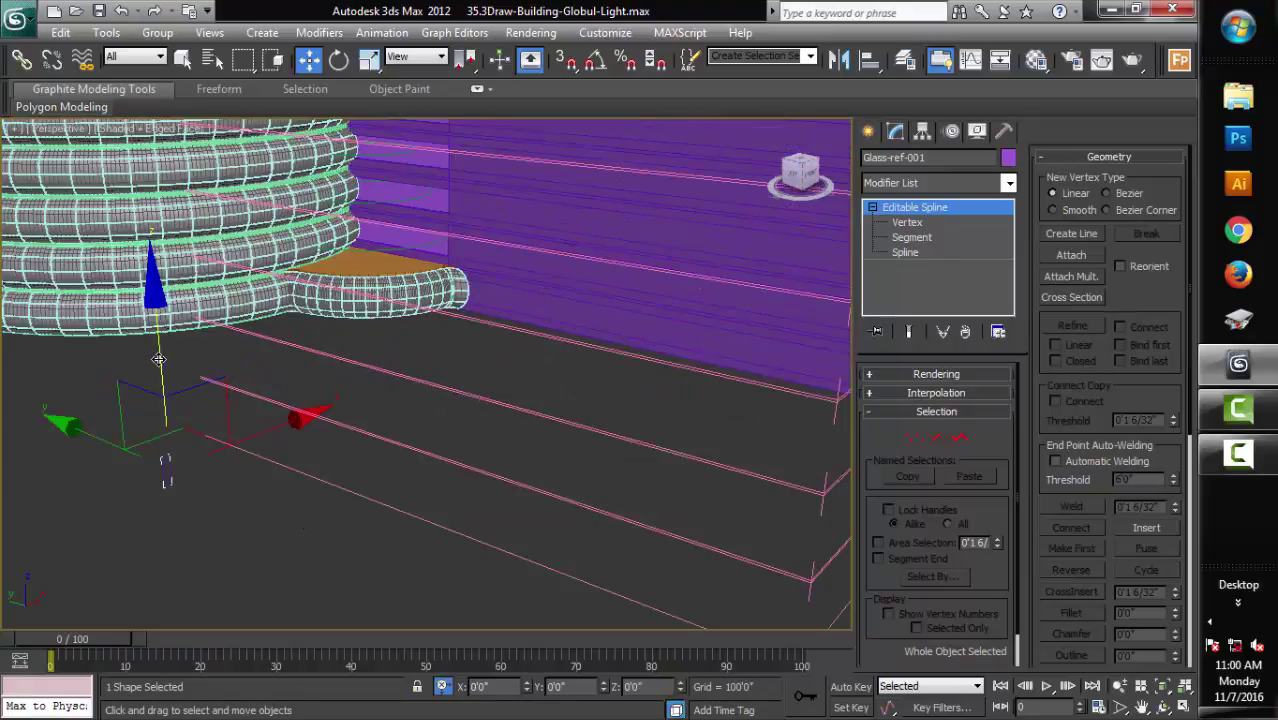
left_click_drag(165, 320, 162, 125)
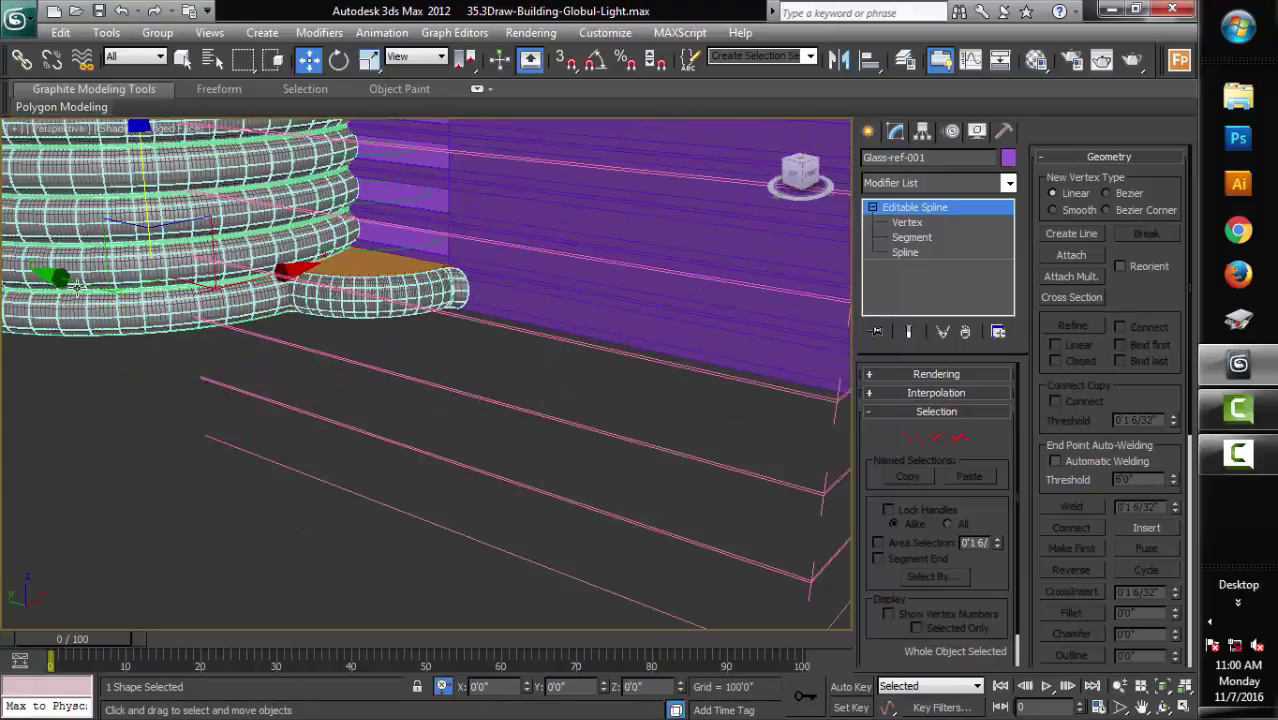
left_click_drag(76, 282, 176, 302)
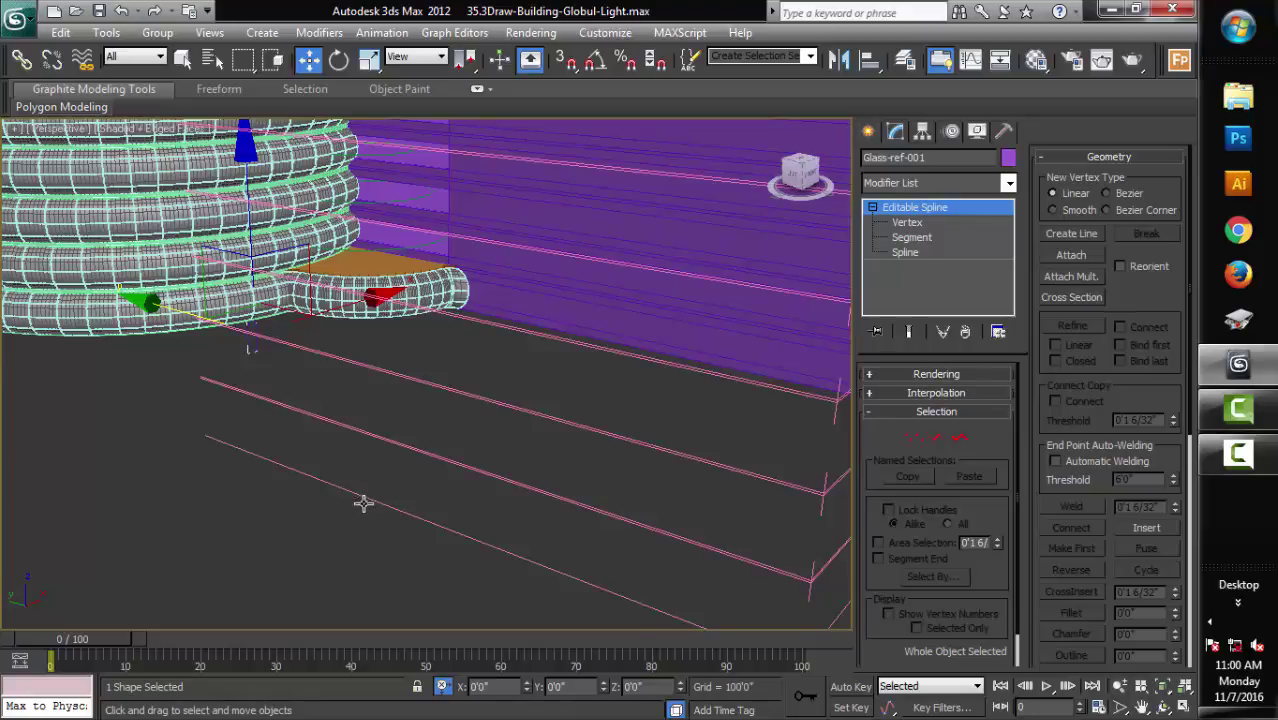
mouse_move(363, 503)
middle_mouse_down("alt")
mouse_move(333, 536)
mouse_move(358, 295)
middle_mouse_up("alt")
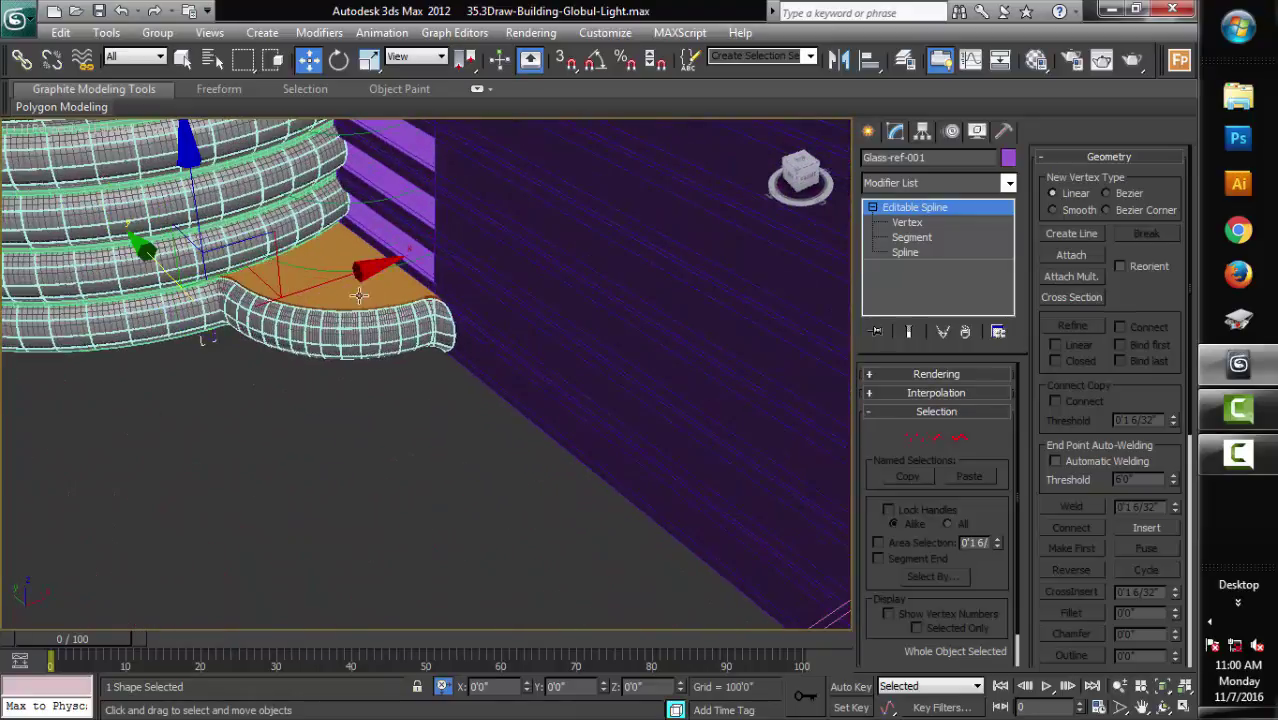
mouse_move(341, 273)
left_mouse_down()
mouse_move(273, 175)
mouse_move(272, 93)
mouse_move(277, 240)
left_mouse_up()
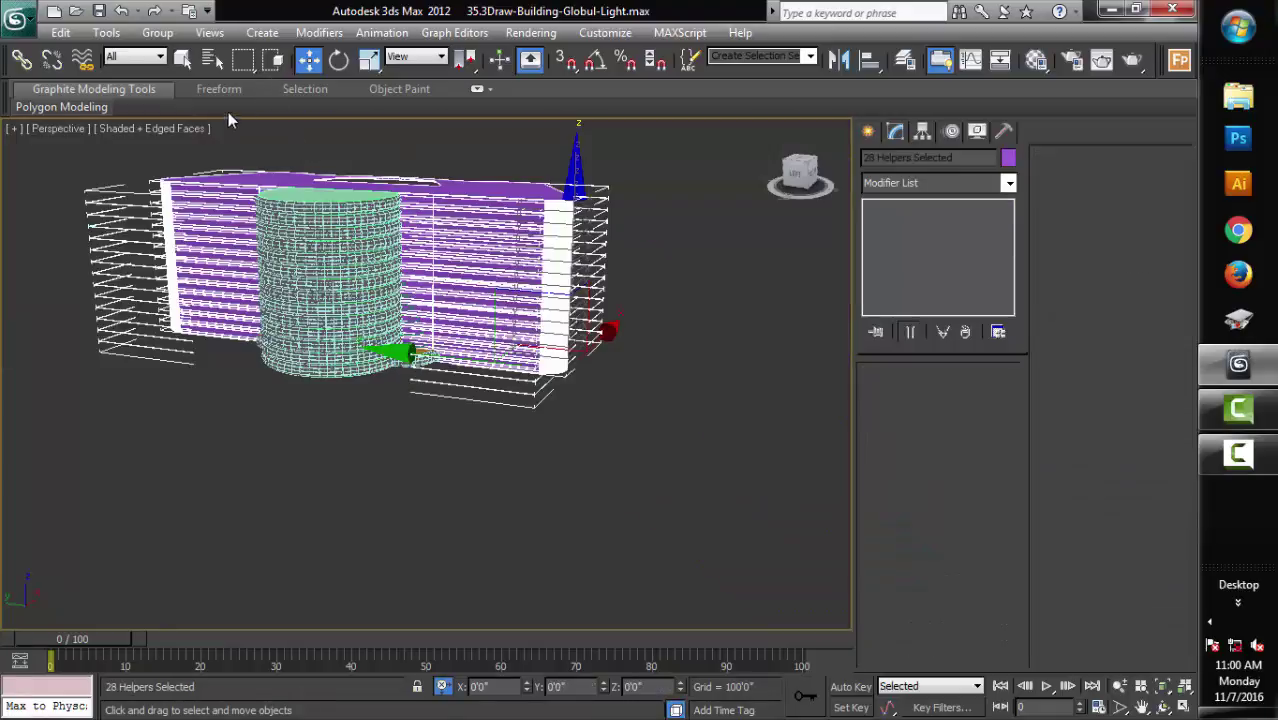
Step: Close the building's groups with Group > Close and hide them using Hide Selection
left_click(160, 33)
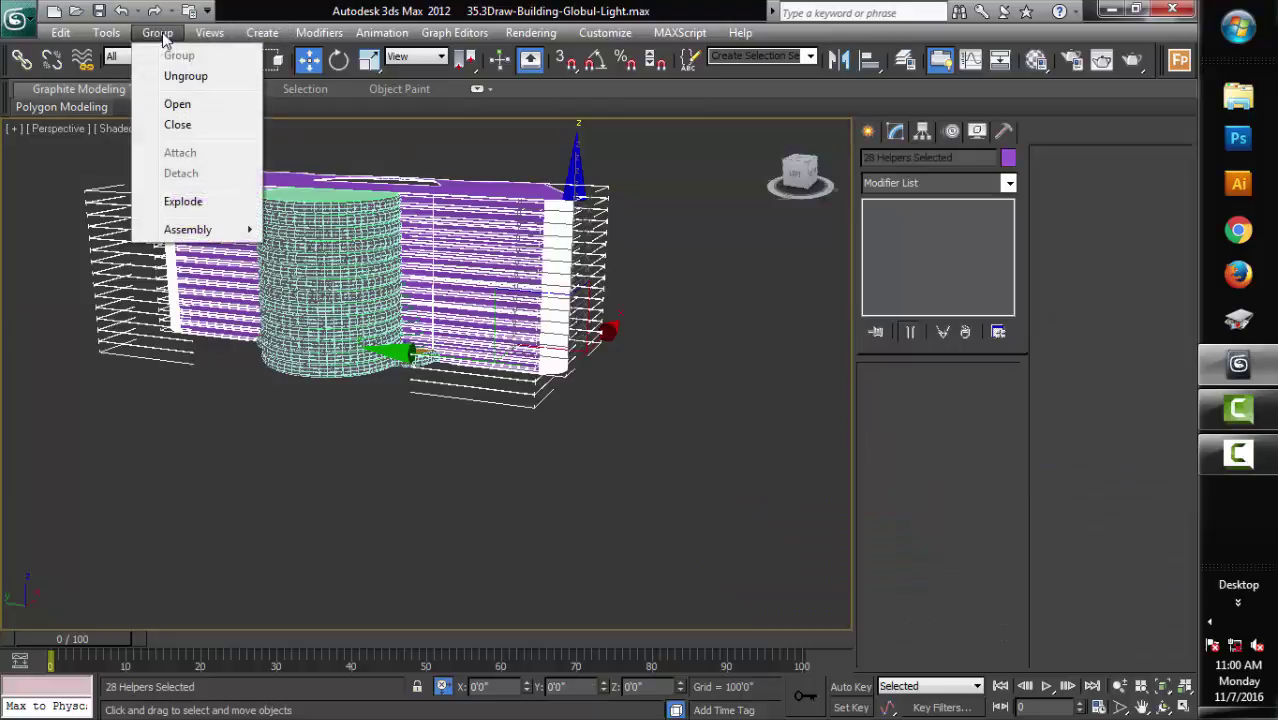
left_click(182, 128)
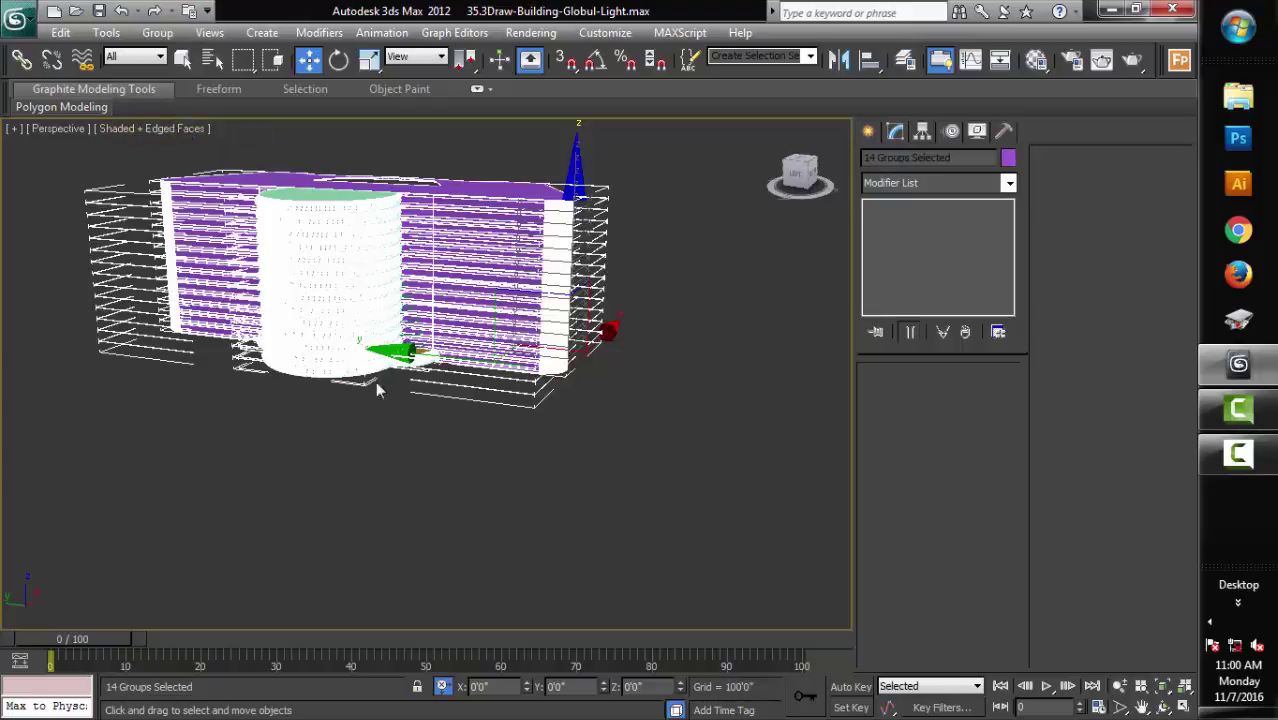
right_click(567, 497)
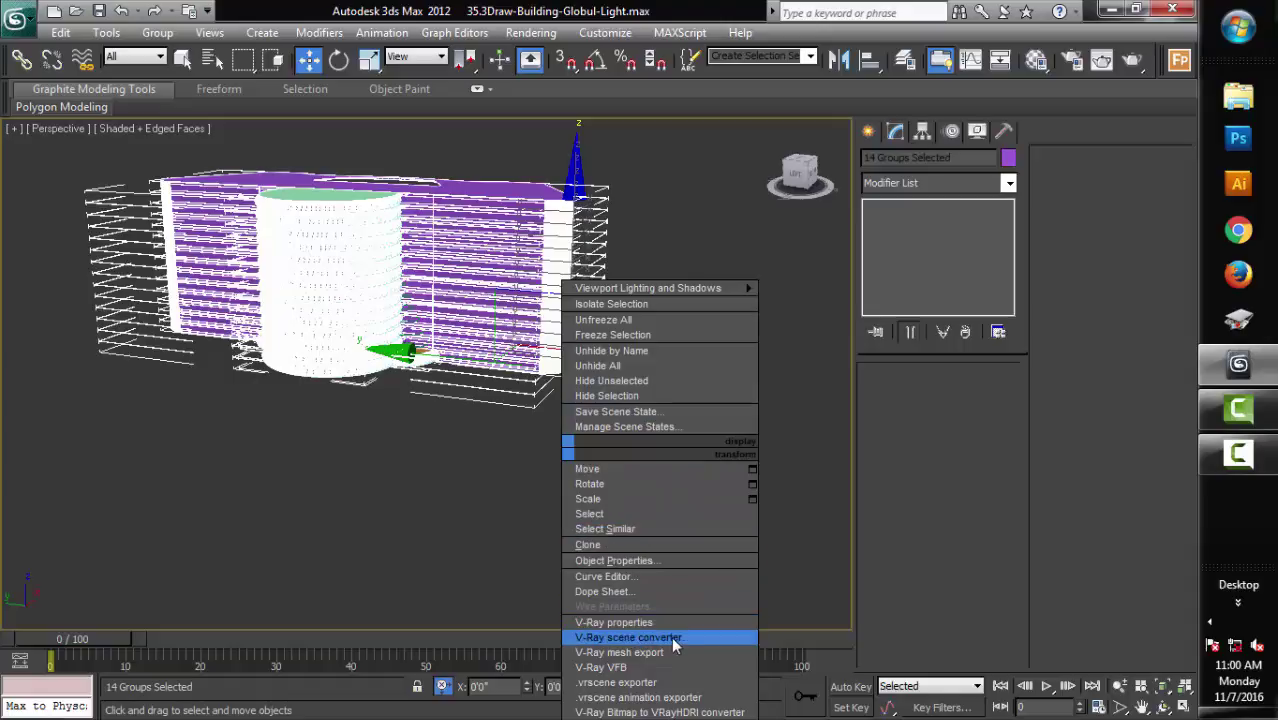
left_click(627, 395)
Step: Frame the green rings, select the Glass-ref-001 profile, and restore the four-viewport layout
scroll(480, 450, "up", 3)
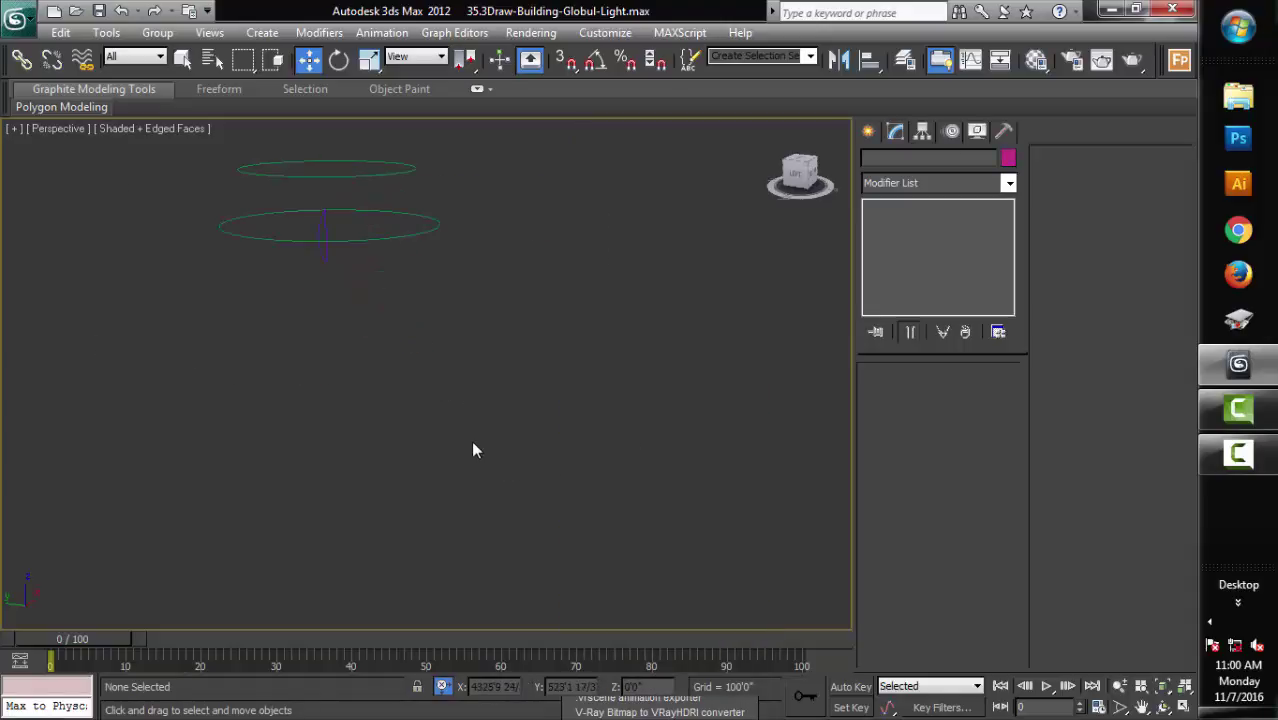
scroll(468, 440, "up", 2)
mouse_move(438, 456)
middle_mouse_down()
mouse_move(470, 434)
mouse_move(351, 386)
middle_mouse_up()
left_click(317, 340)
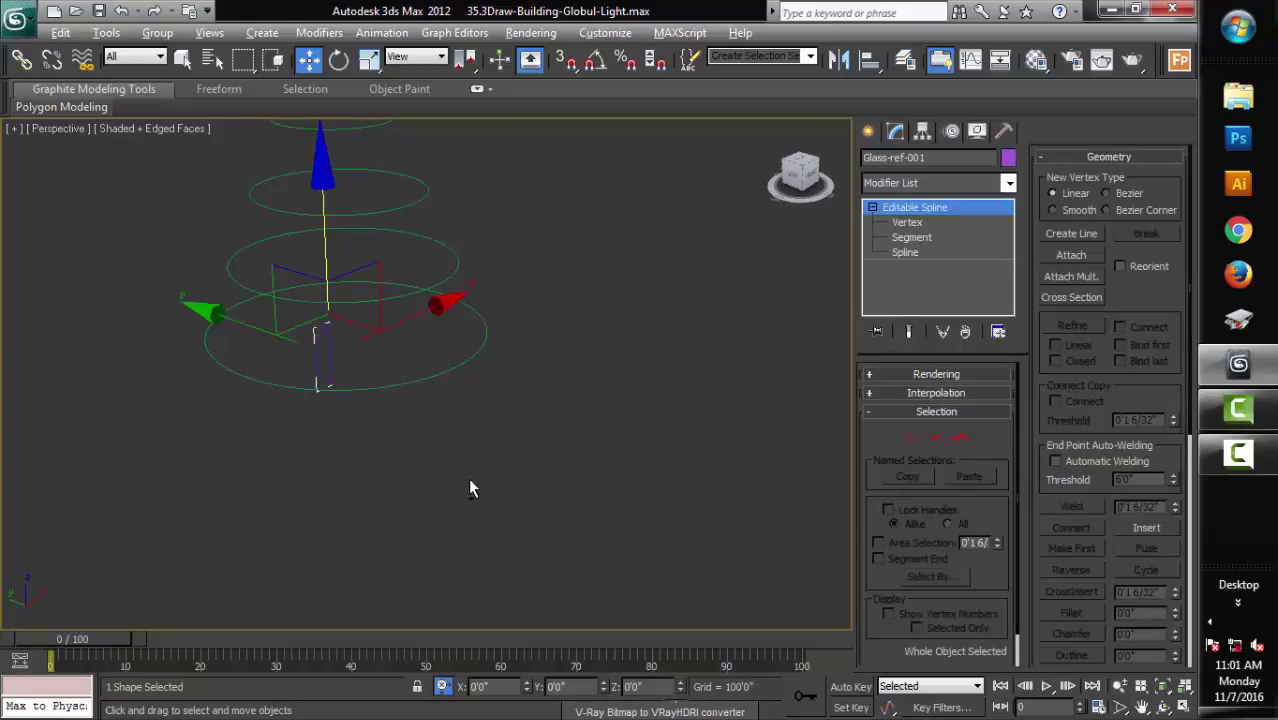
mouse_move(380, 463)
middle_mouse_down("alt")
mouse_move(530, 511)
mouse_move(510, 483)
mouse_move(628, 505)
mouse_move(558, 487)
middle_mouse_up("alt")
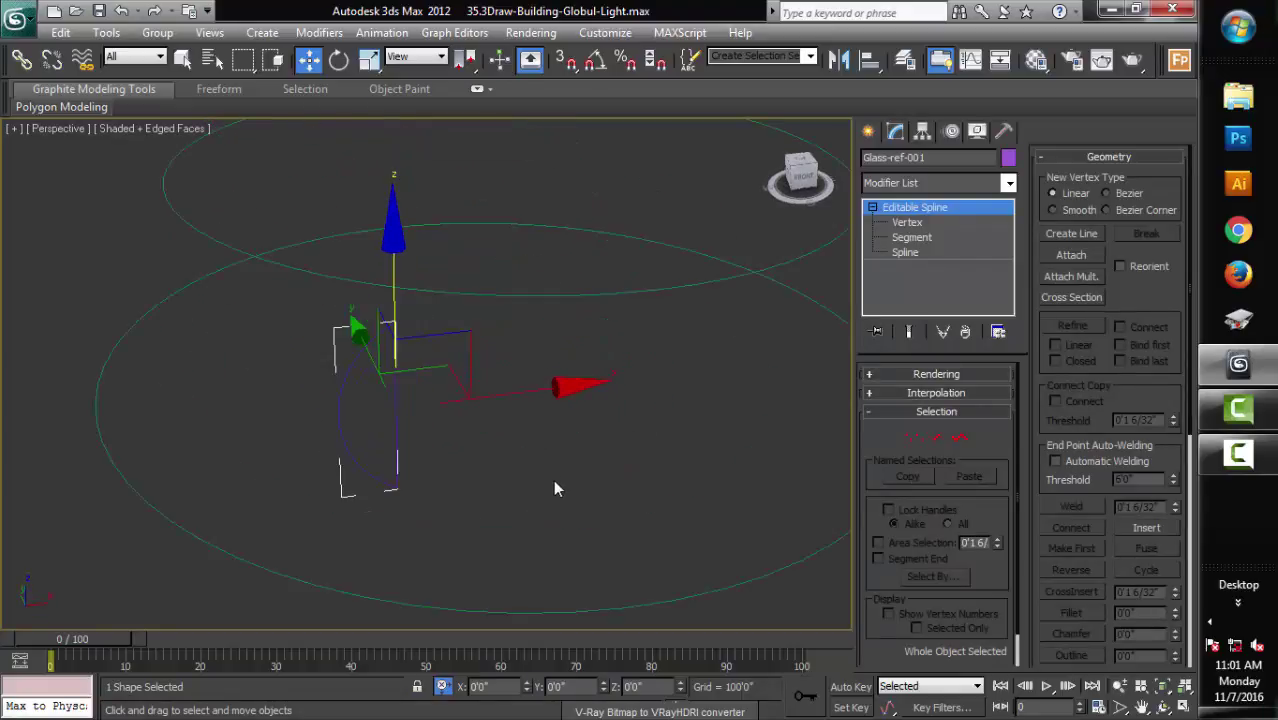
key("alt+w")
Step: Maximize the Front view, zoom in on the profile and shift it left and slightly up
right_click(491, 272)
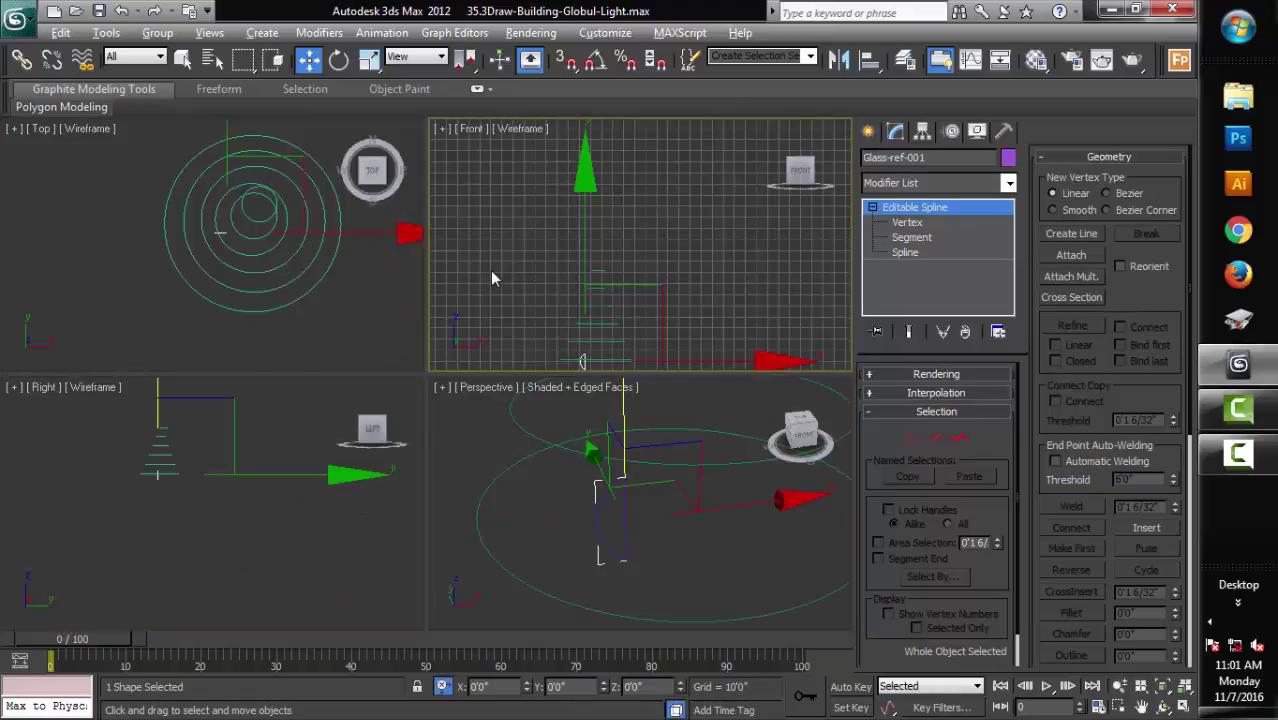
key("alt+w")
middle_click_drag(515, 423, 542, 391)
scroll(485, 444, "up", 2)
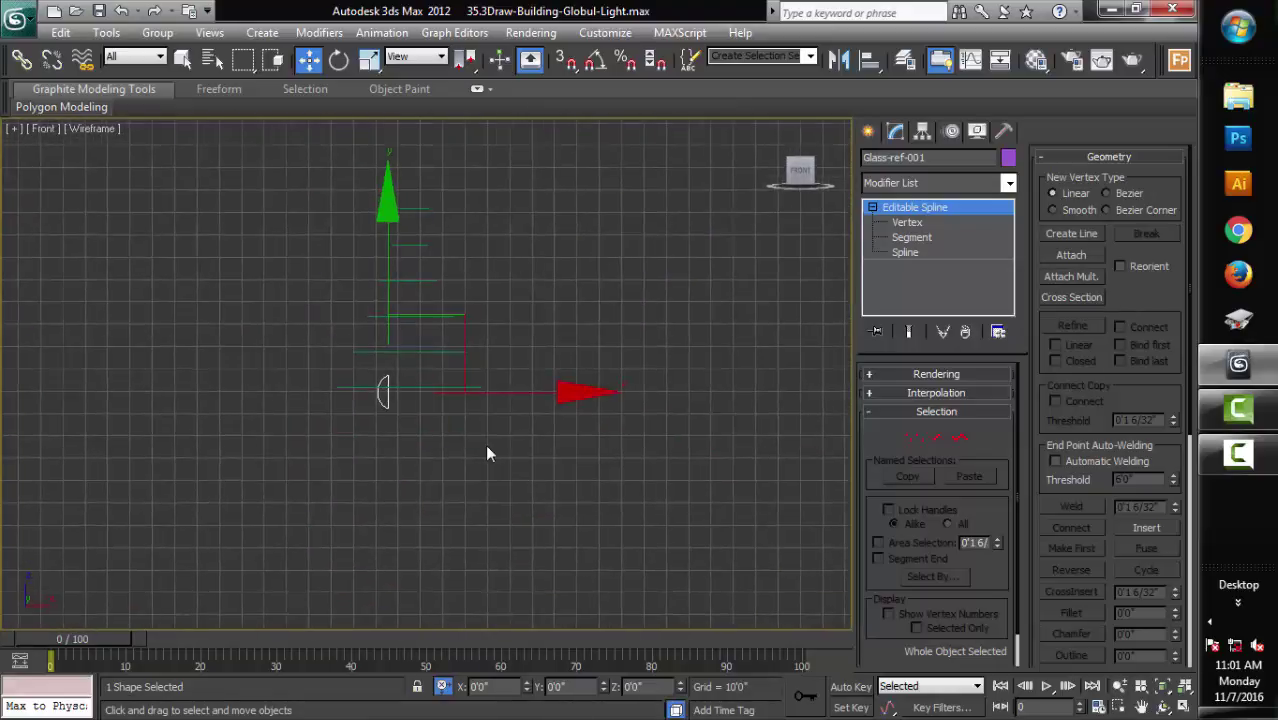
left_click_drag(486, 410, 386, 410)
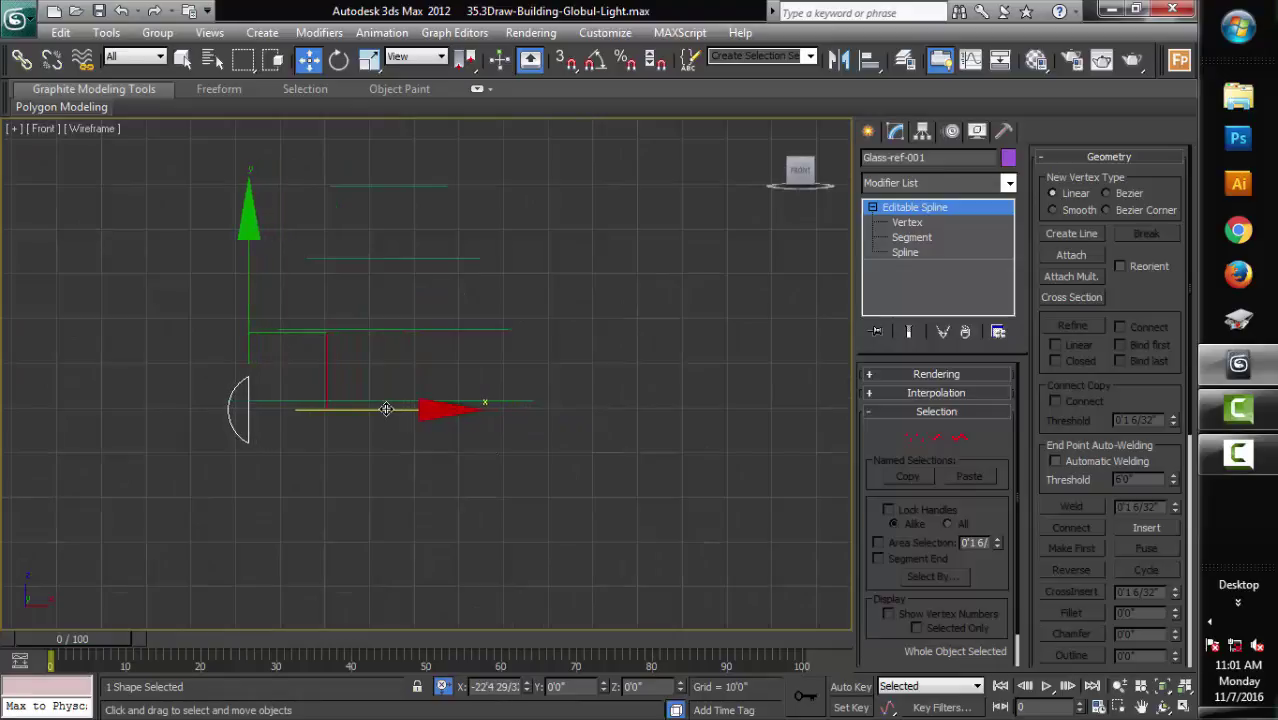
left_click_drag(252, 268, 249, 261)
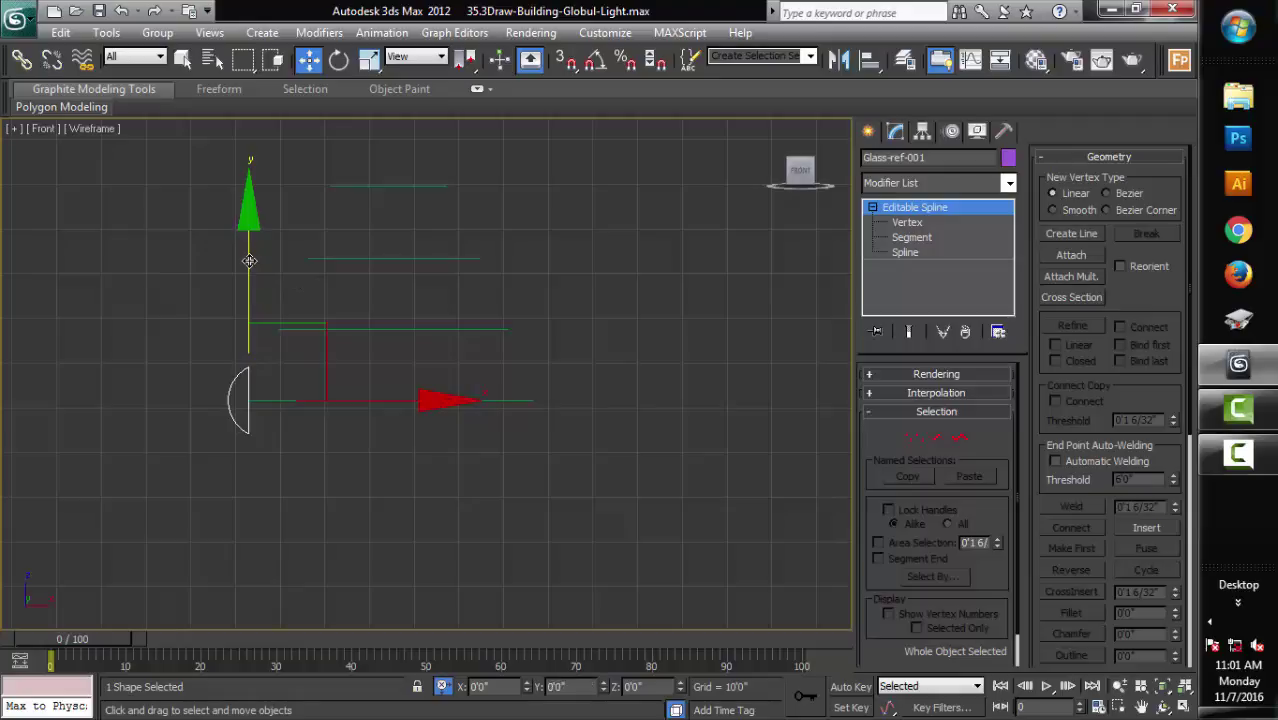
Step: Shift-copy the profile upward as Glass-ref-040 and Glass-ref-041, aligning each onto its ring
left_click_drag(249, 261, 254, 192, "shift")
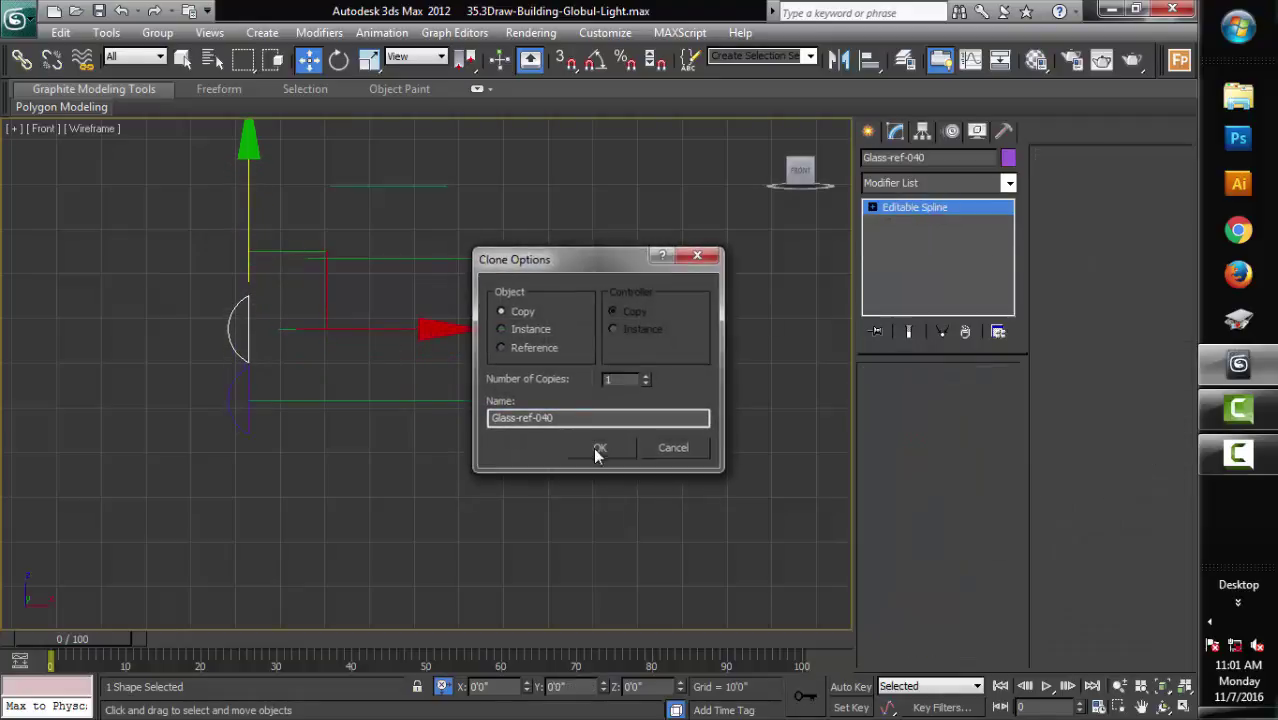
left_click(596, 448)
left_click_drag(377, 328, 411, 329)
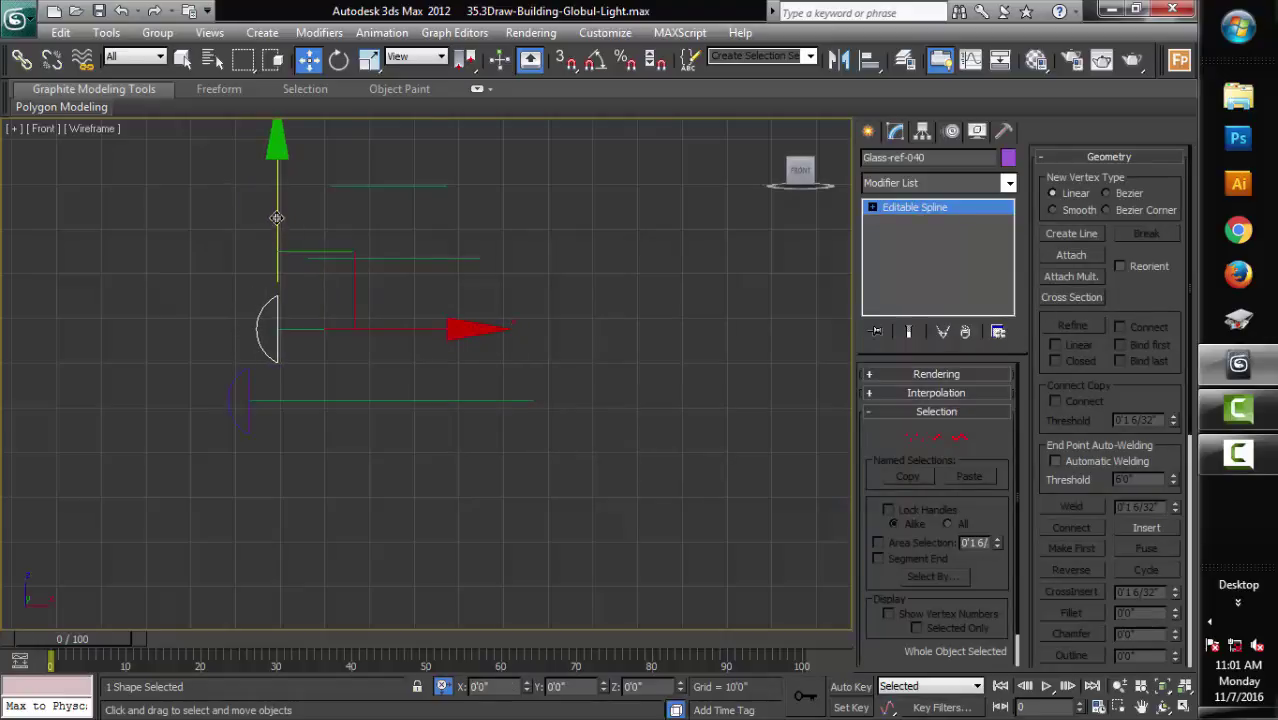
left_click_drag(277, 218, 385, 280, "shift")
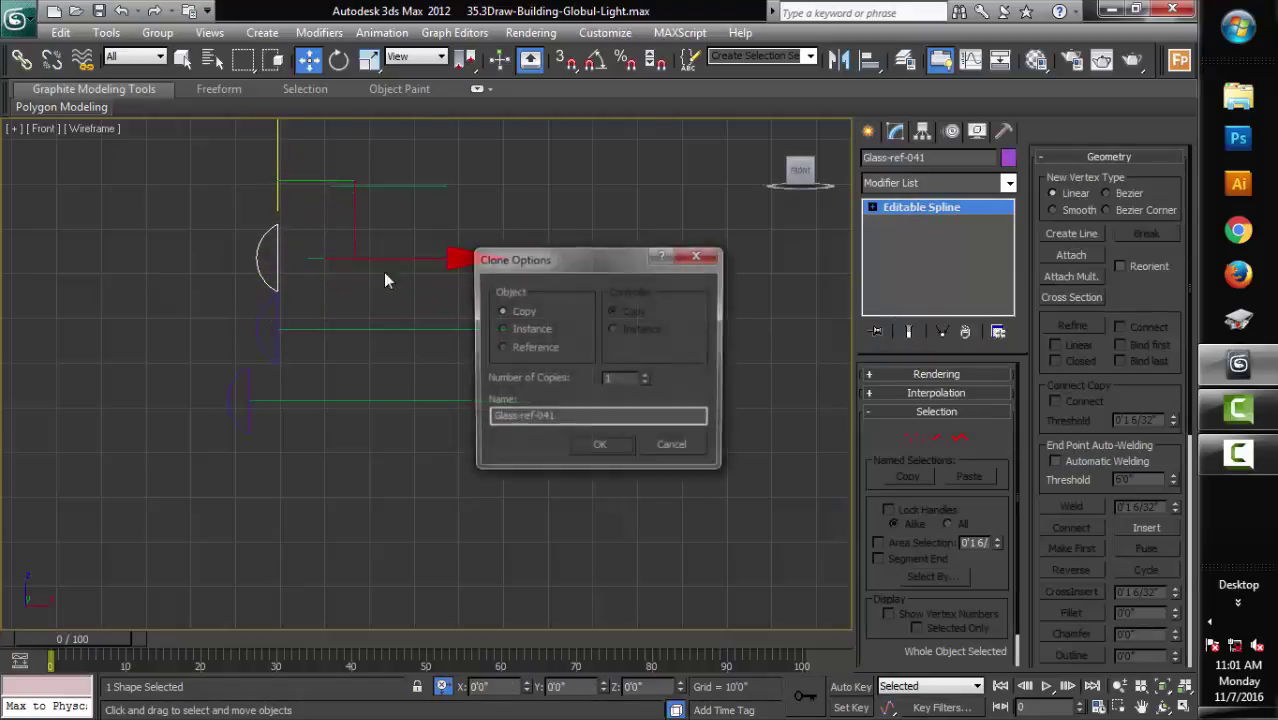
left_click(596, 443)
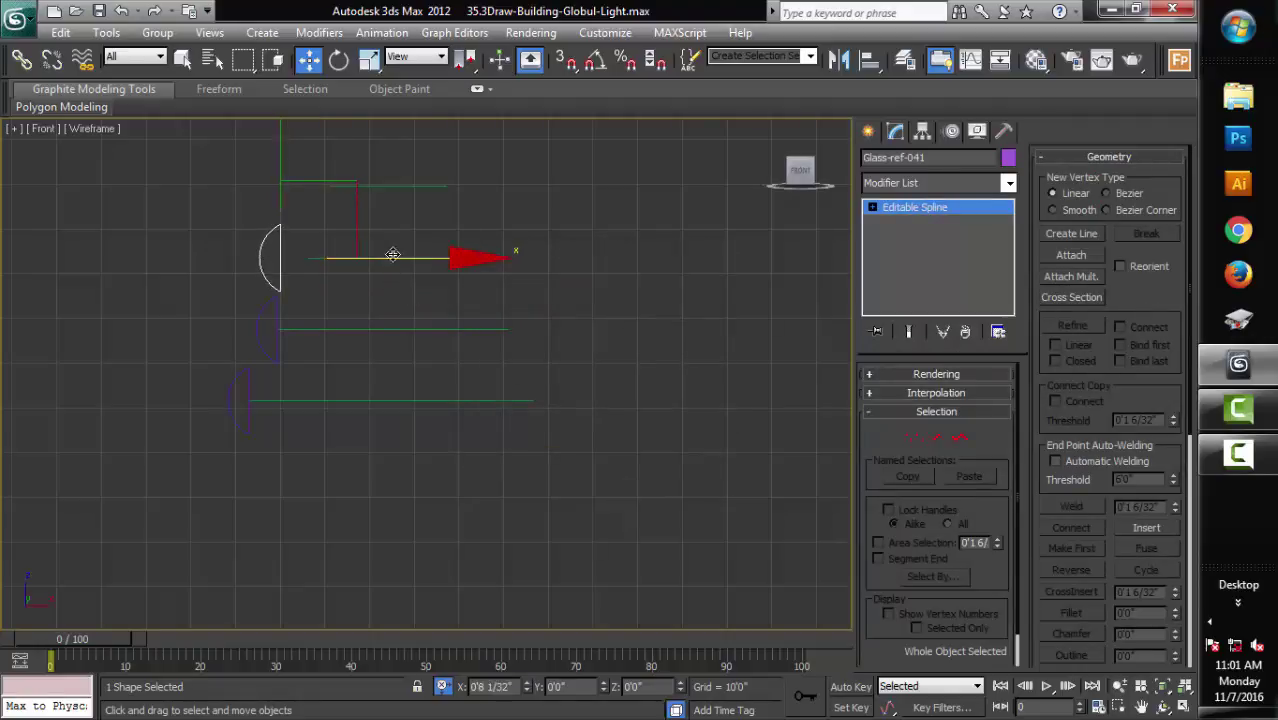
left_click_drag(393, 255, 417, 251)
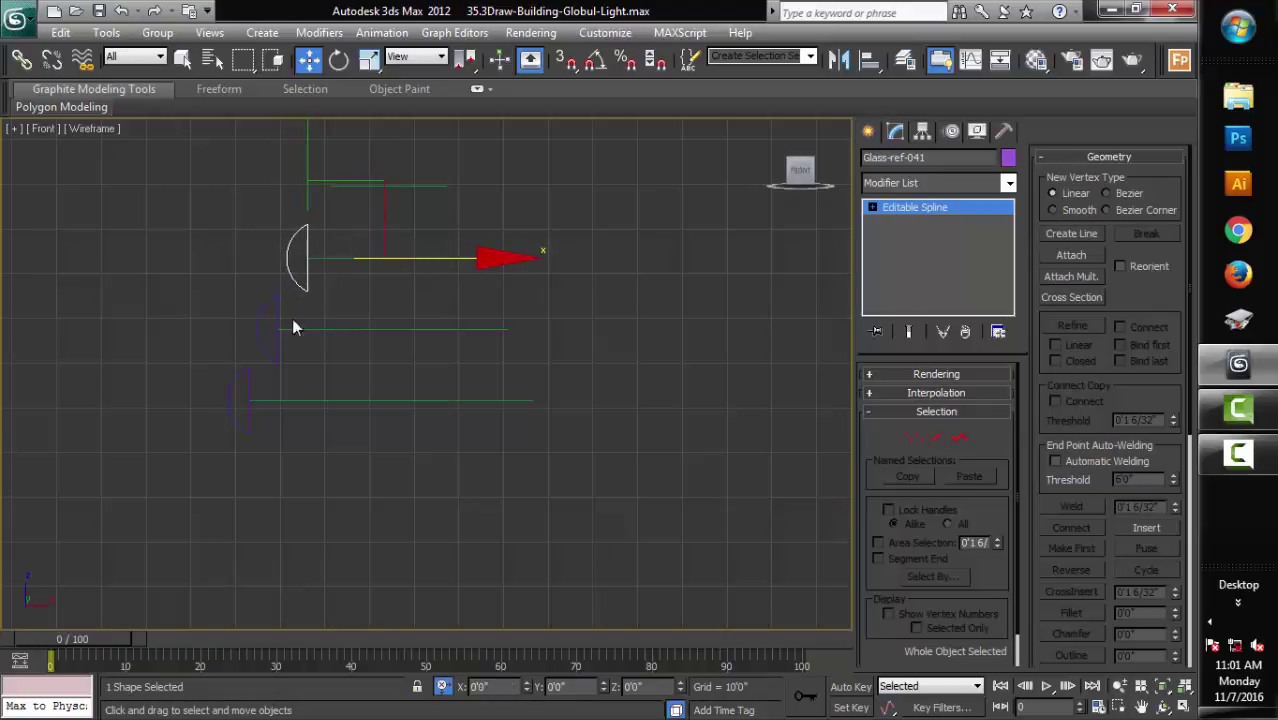
left_click(267, 306)
left_click_drag(423, 328, 397, 328)
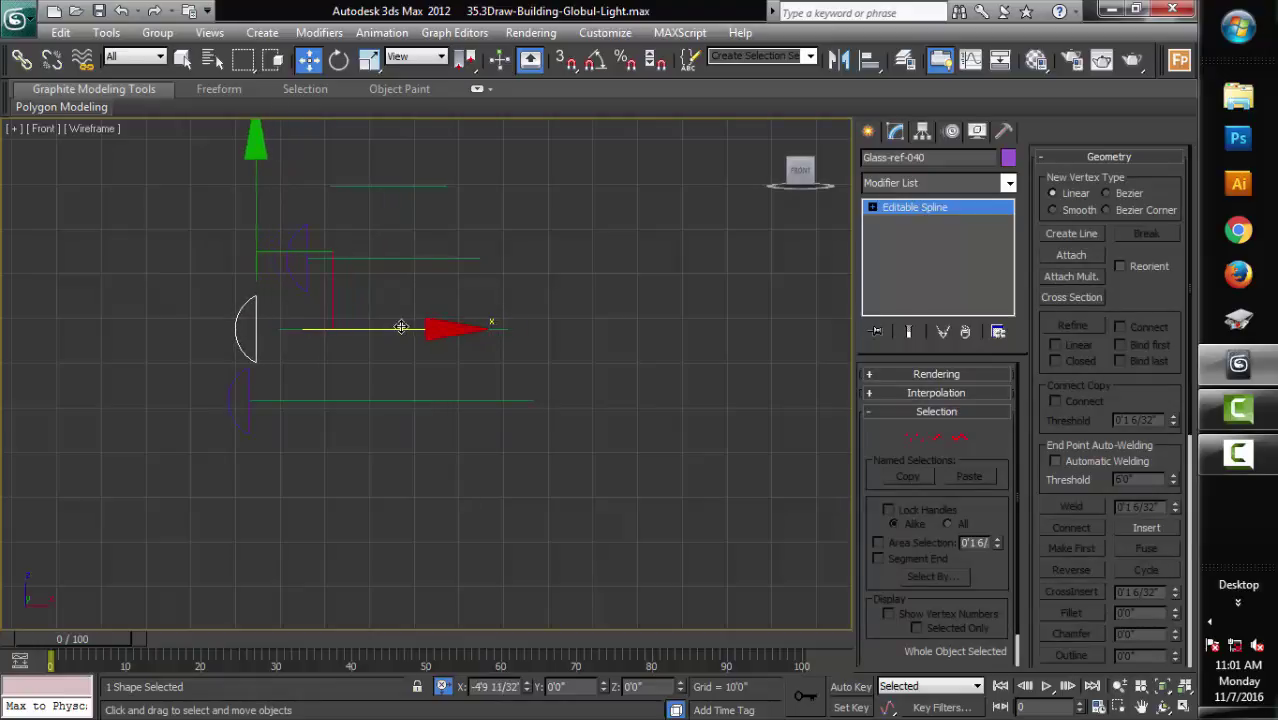
middle_click_drag(211, 278, 209, 443)
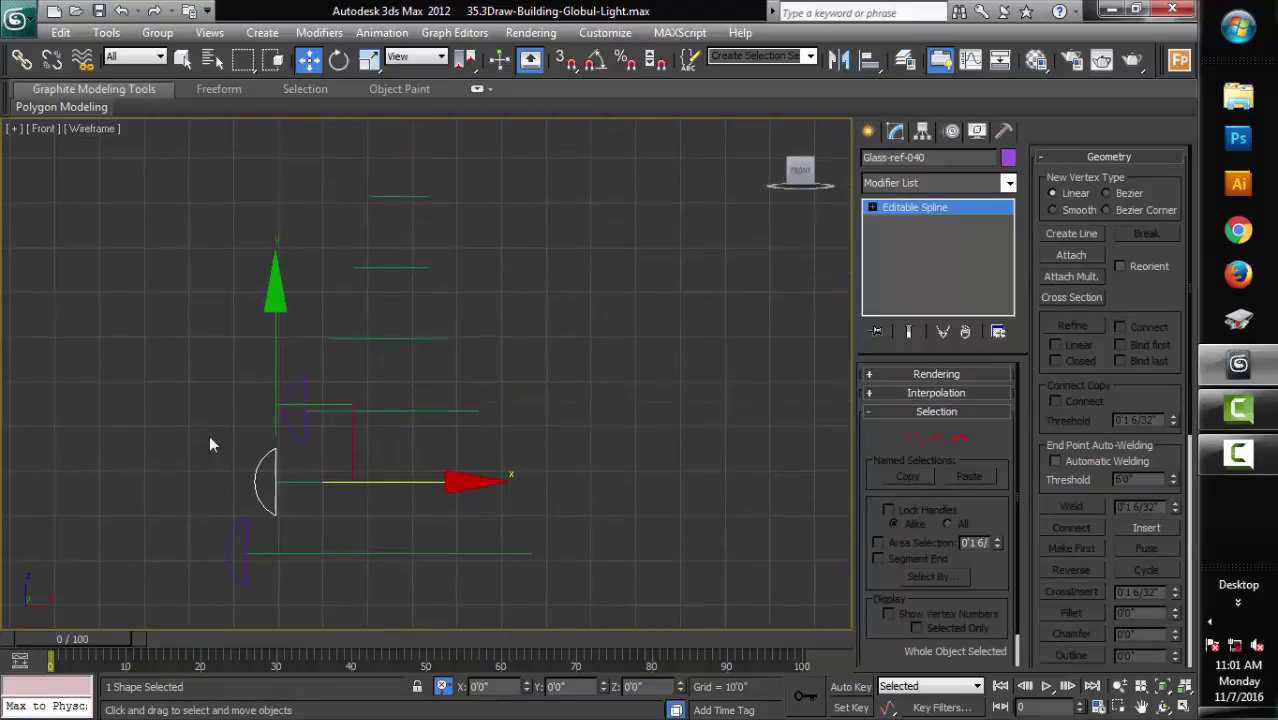
Step: Make raised copies Glass-ref-042 and Glass-ref-043, shifting each right onto its ring
left_click_drag(297, 387, 300, 244, "shift")
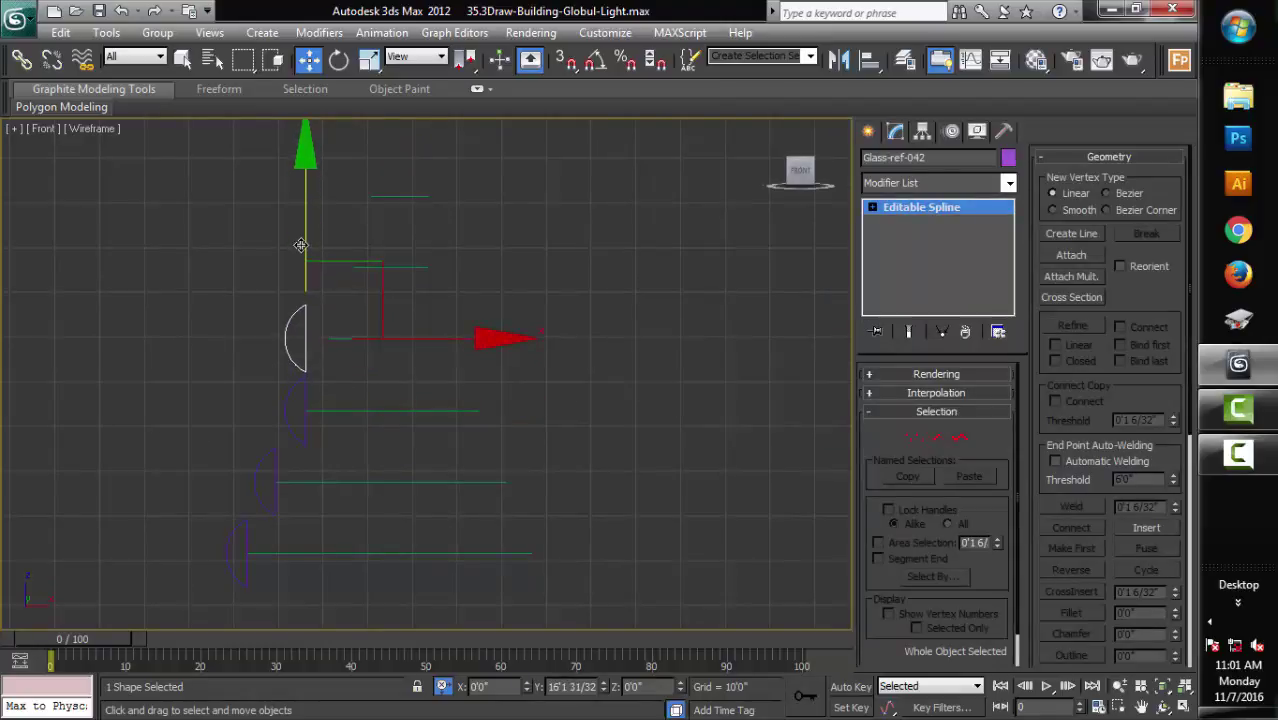
left_click(598, 449)
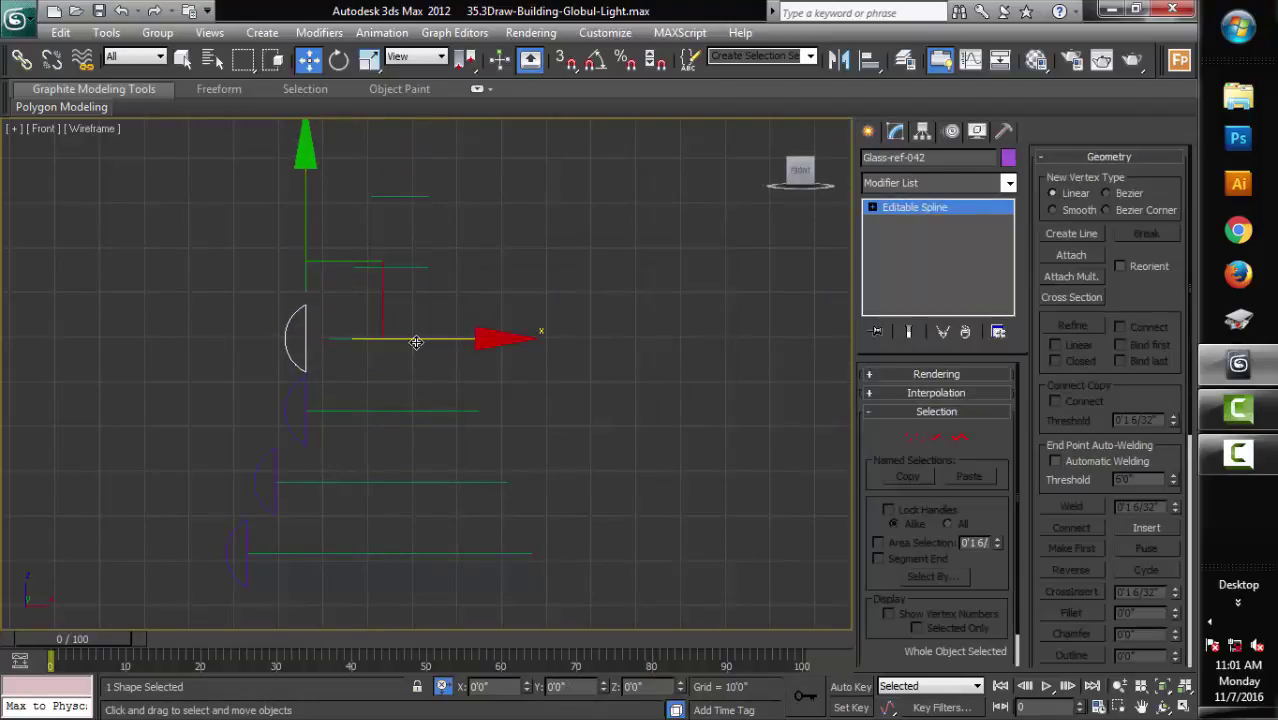
left_click_drag(418, 337, 438, 334)
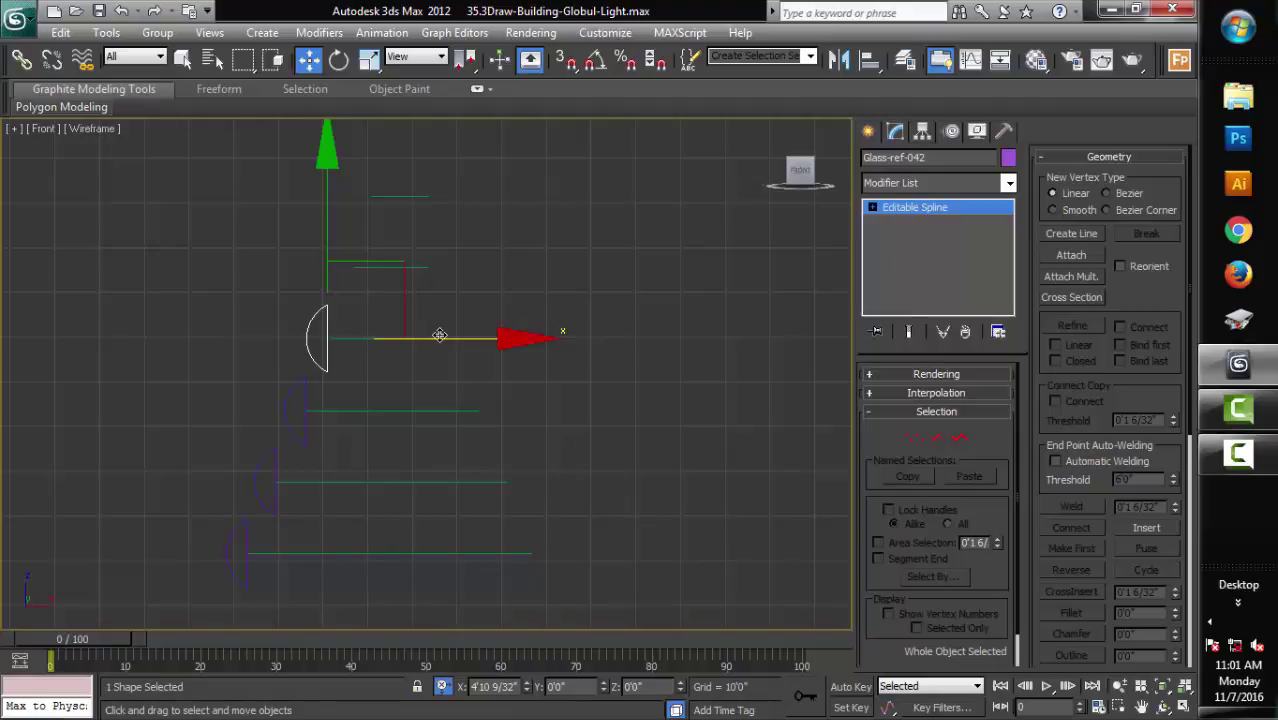
left_click_drag(324, 243, 324, 171, "shift")
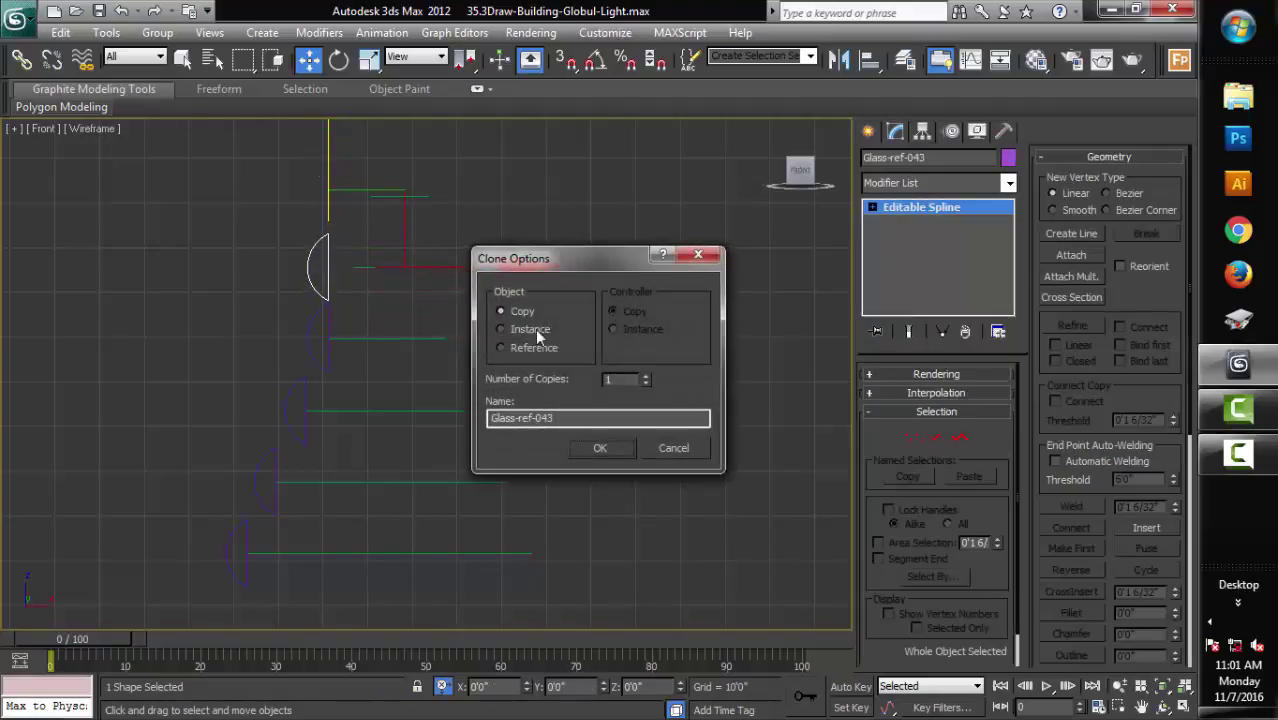
left_click(598, 448)
left_click_drag(459, 267, 479, 267)
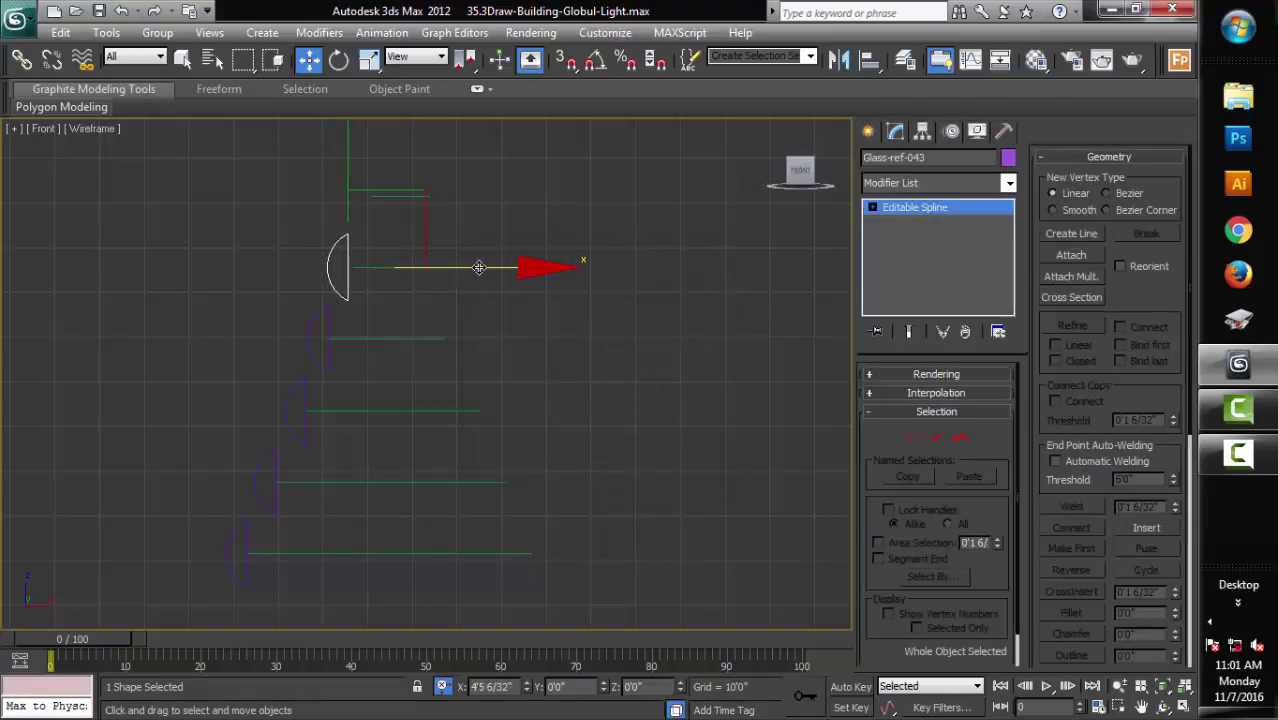
Step: Lift the profile to the top ring and copy it as Glass-ref-044, shifted right
middle_click_drag(458, 327, 428, 443)
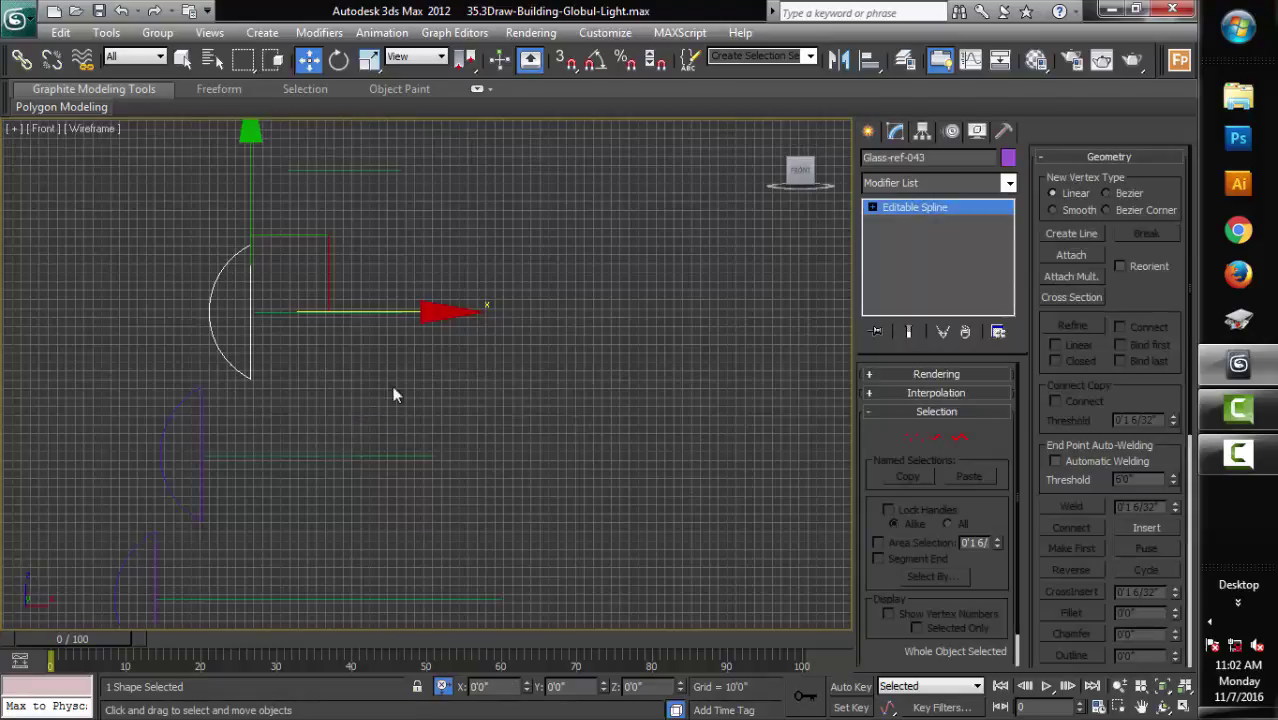
scroll(394, 394, "up", 2)
scroll(436, 496, "up", 2)
scroll(397, 488, "up", 2)
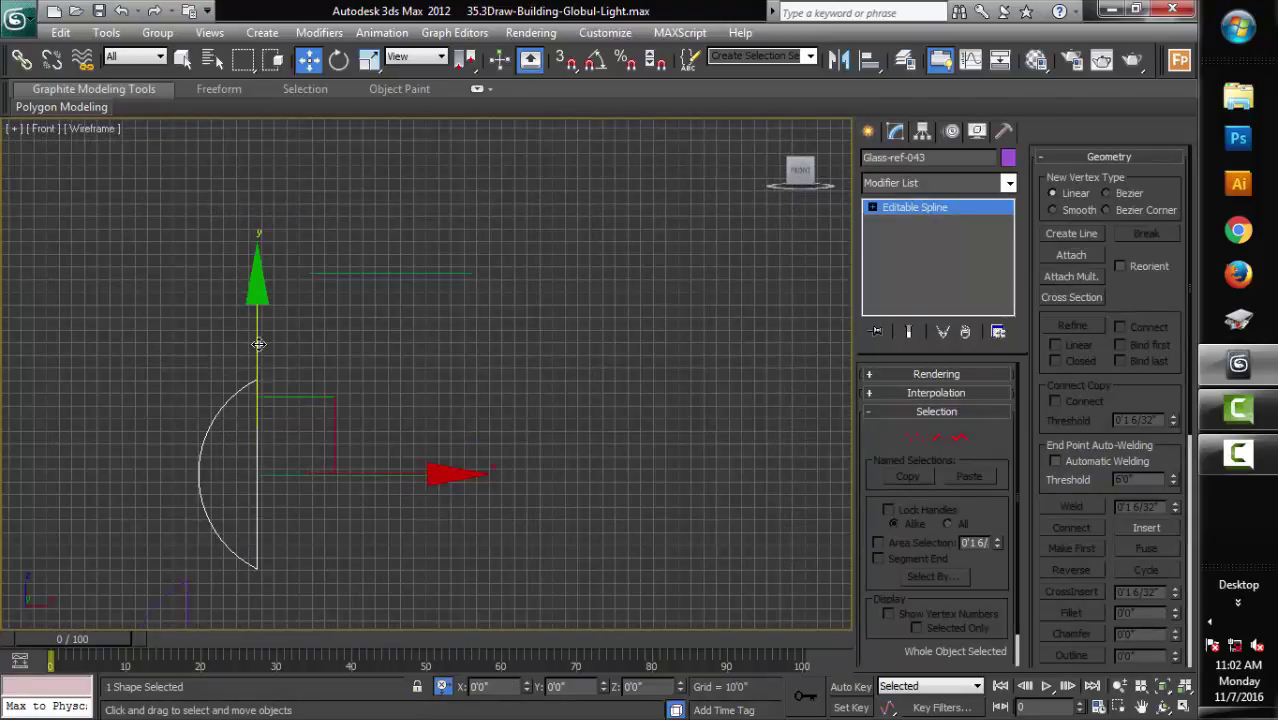
left_click_drag(283, 375, 272, 142)
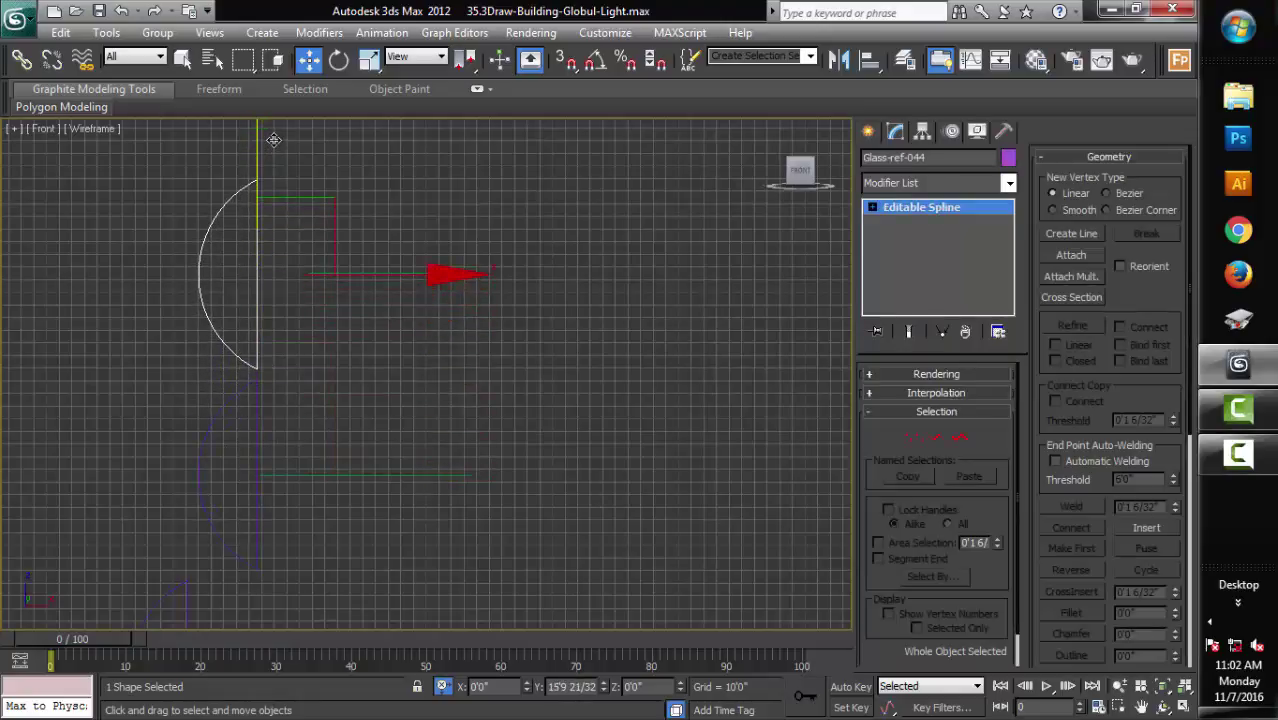
left_click_drag(273, 140, 276, 150, "shift")
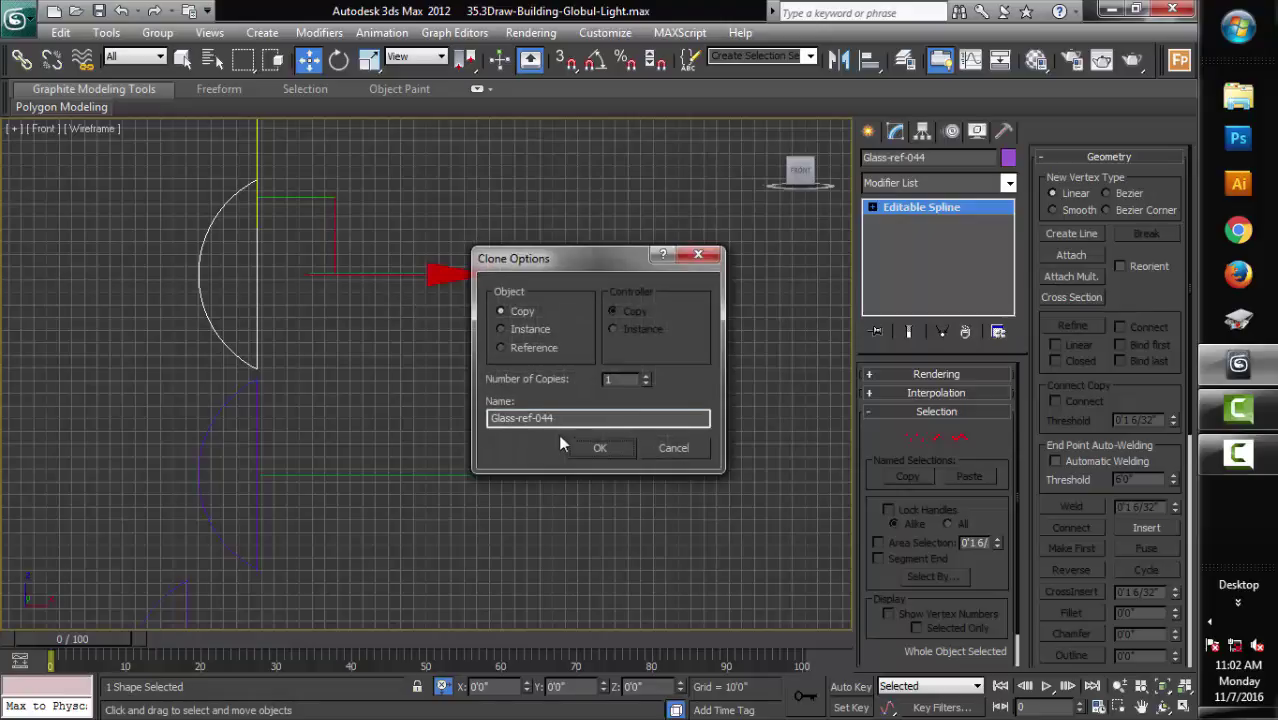
left_click(590, 449)
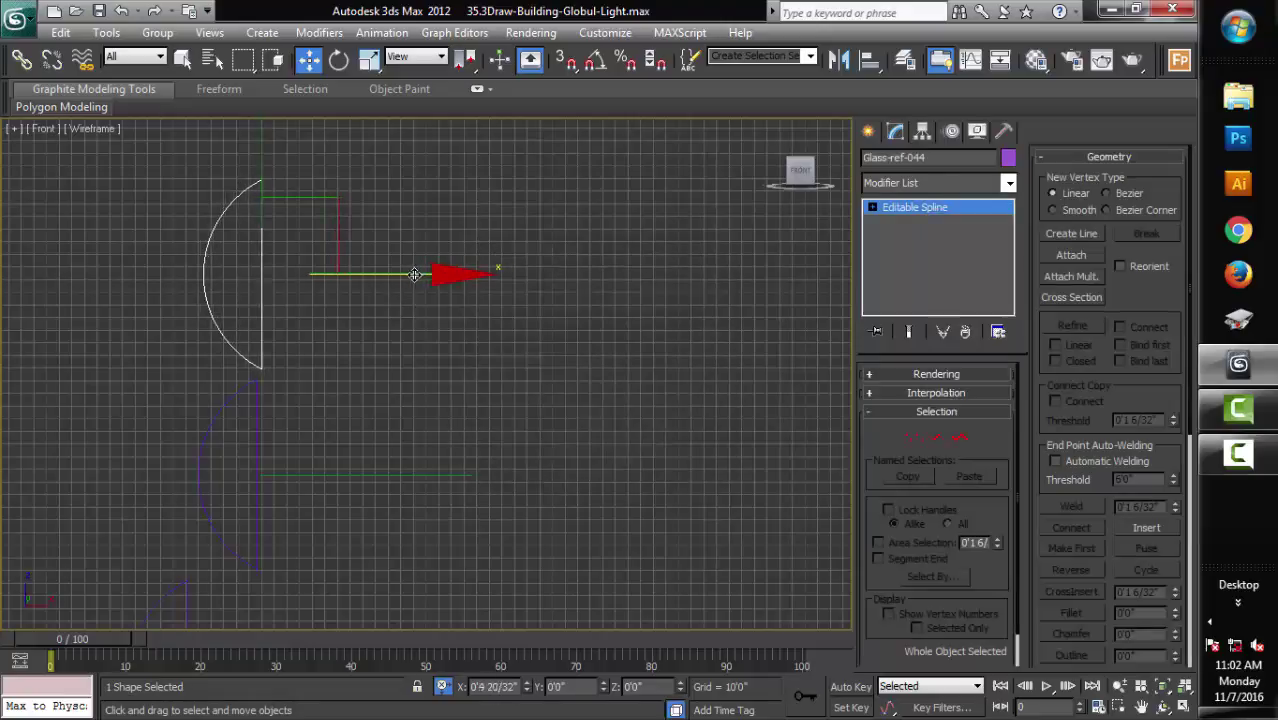
left_click_drag(420, 276, 466, 277)
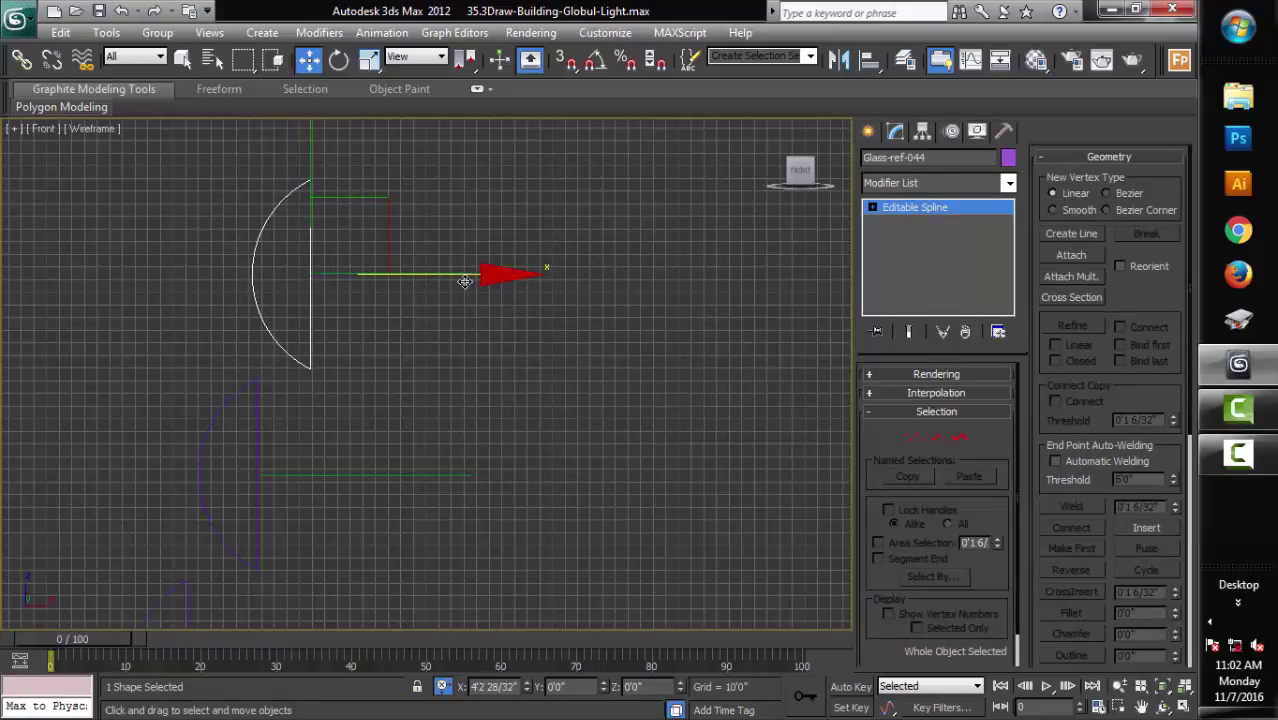
Step: Maximize the Perspective view and zoom out over the stacked ring circles
key("alt+w")
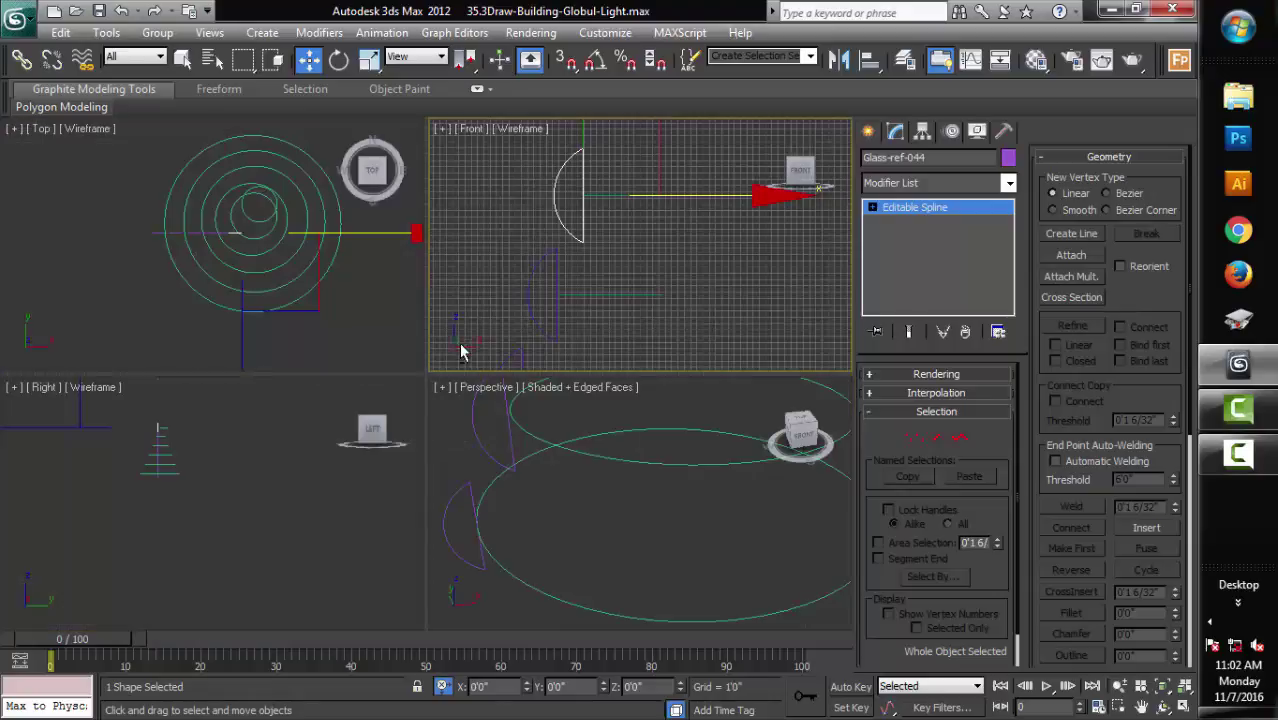
scroll(548, 570, "up", 2)
left_click(507, 571)
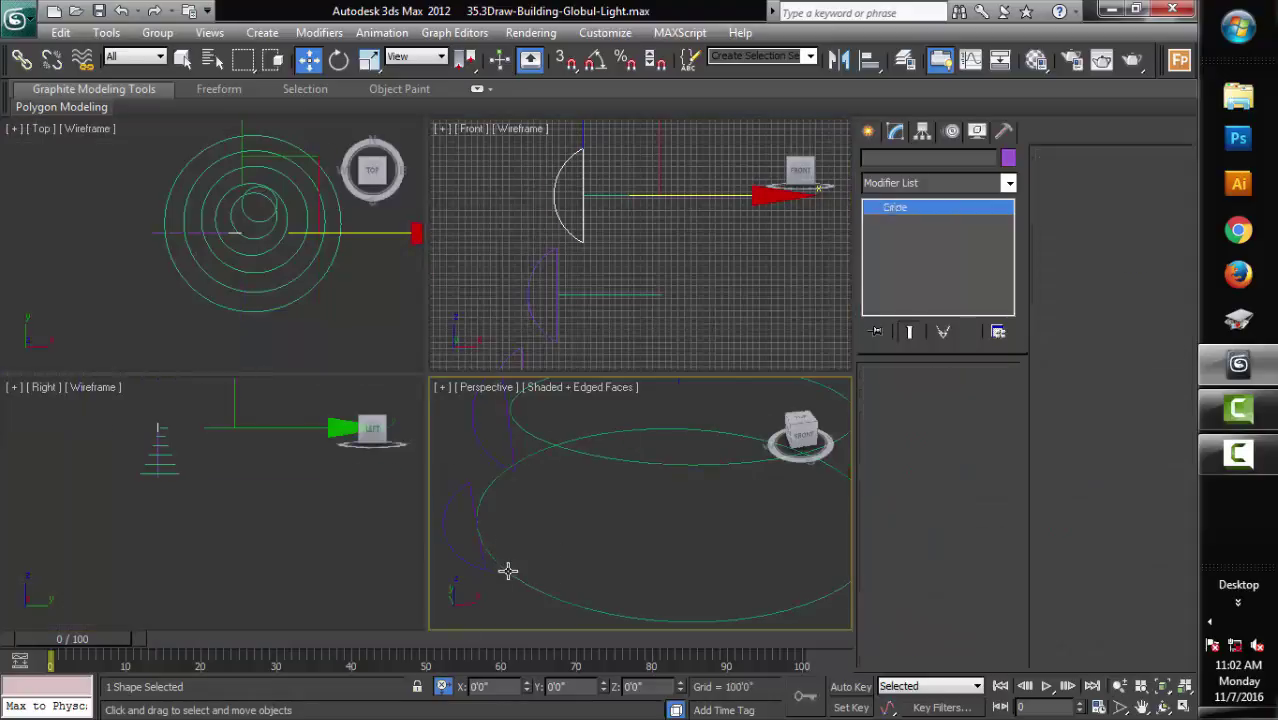
key("alt+w")
scroll(466, 500, "down", 2)
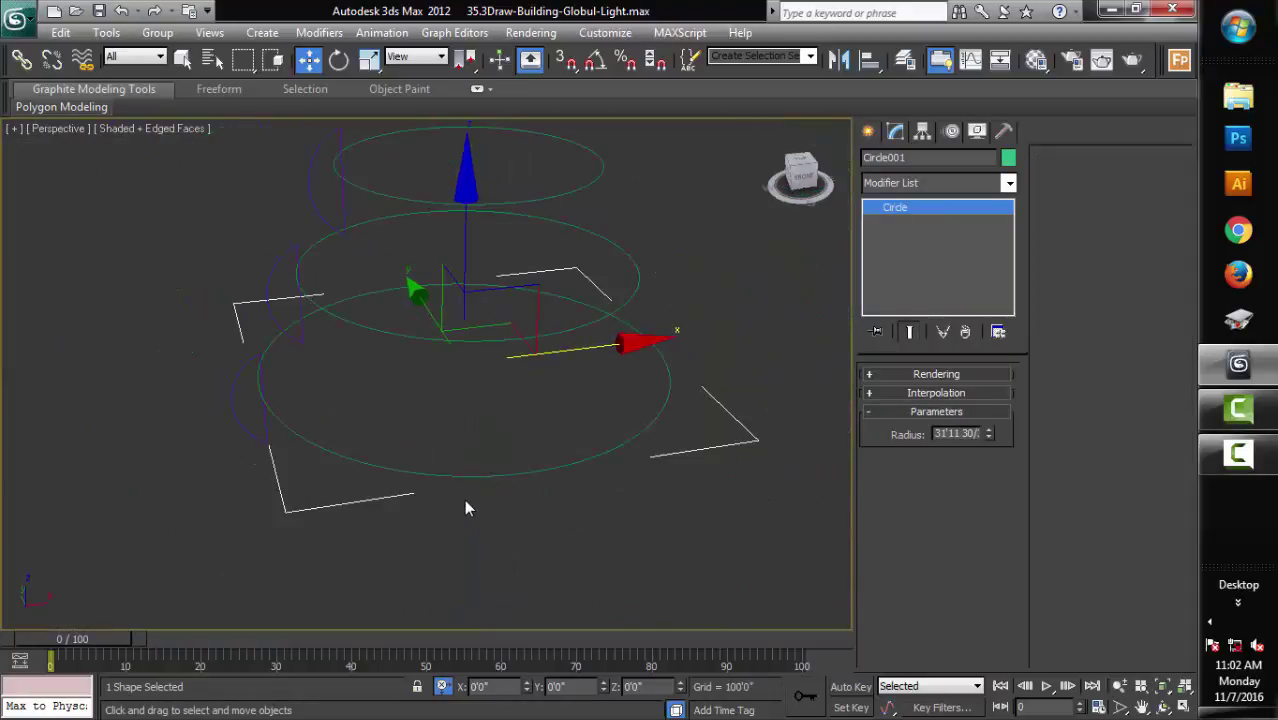
scroll(498, 526, "down", 2)
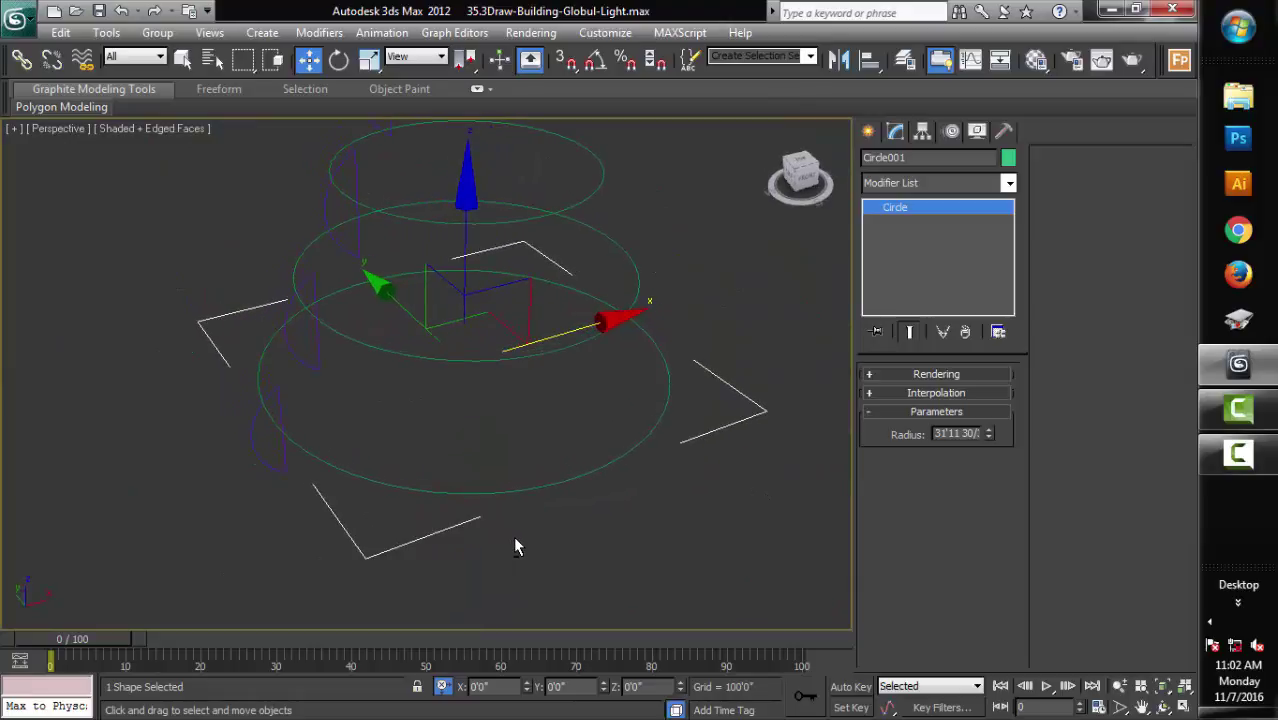
Step: Select the largest circle as the loft path and open Create > Geometry
left_click(185, 59)
left_click(594, 555)
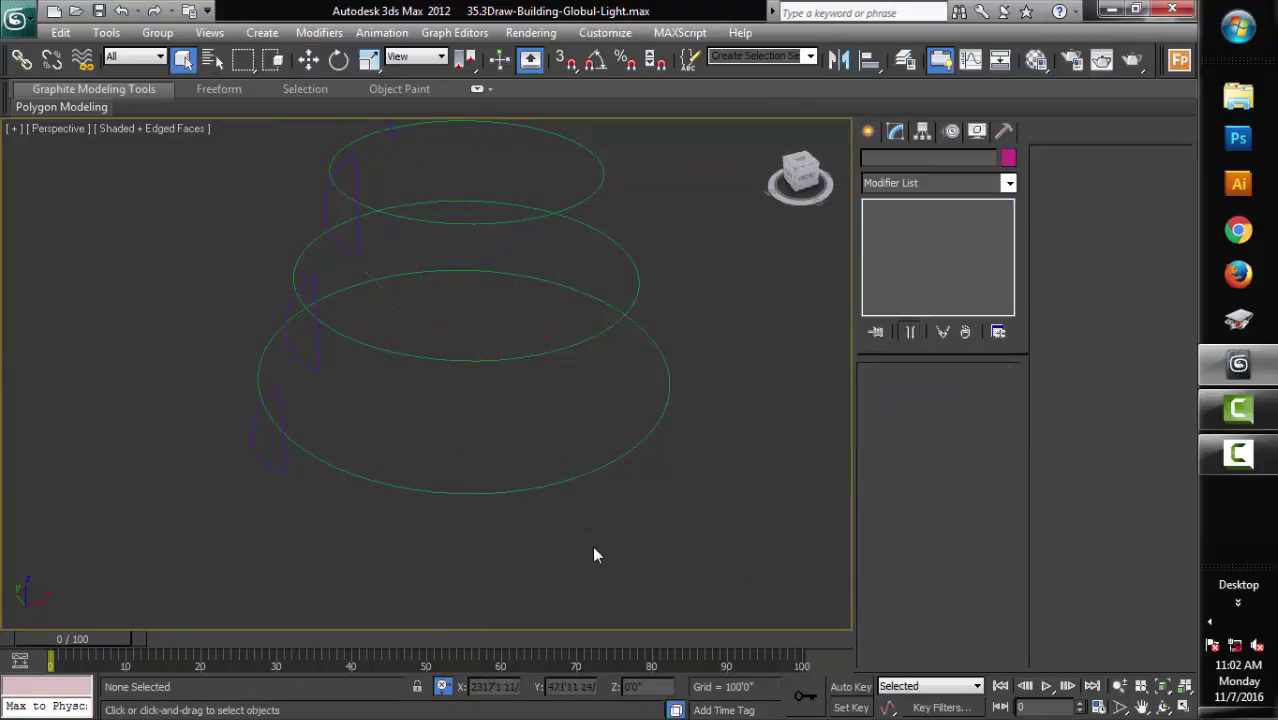
left_click(600, 465)
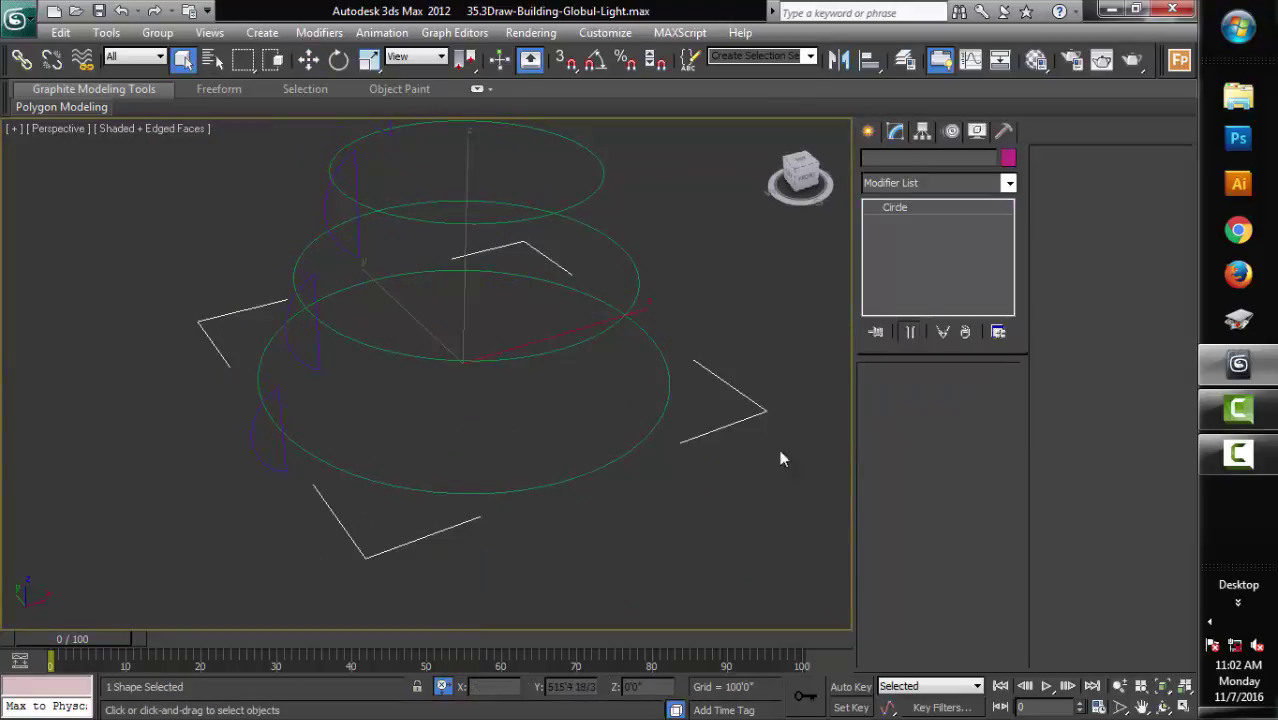
left_click(870, 132)
left_click(874, 163)
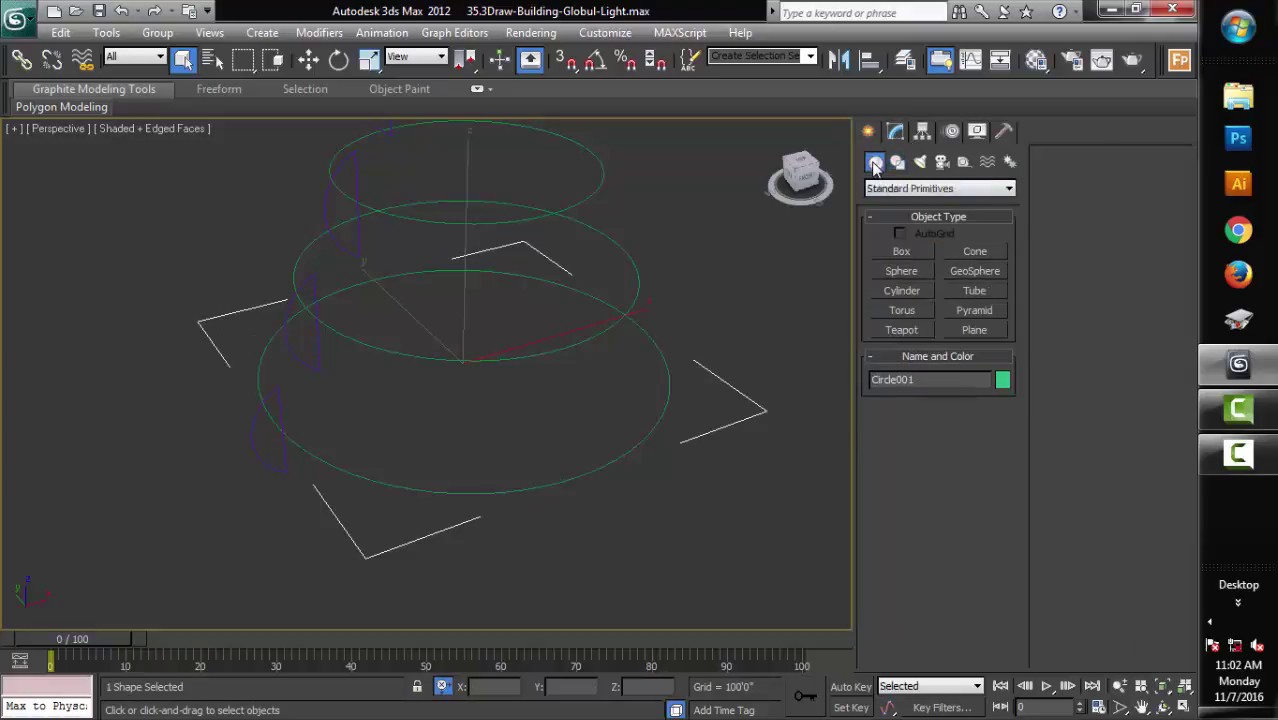
Step: Choose Compound Objects, start a Loft on the largest circle, and activate Get Shape
left_click(1004, 190)
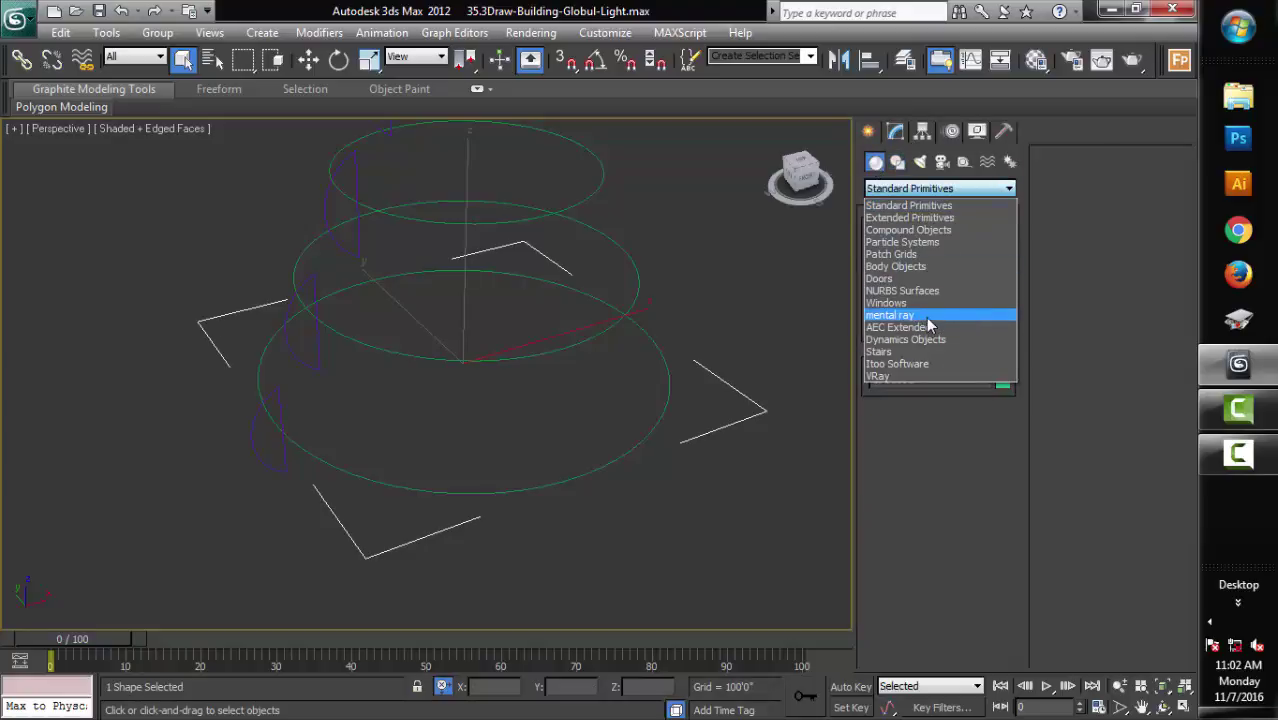
left_click(908, 230)
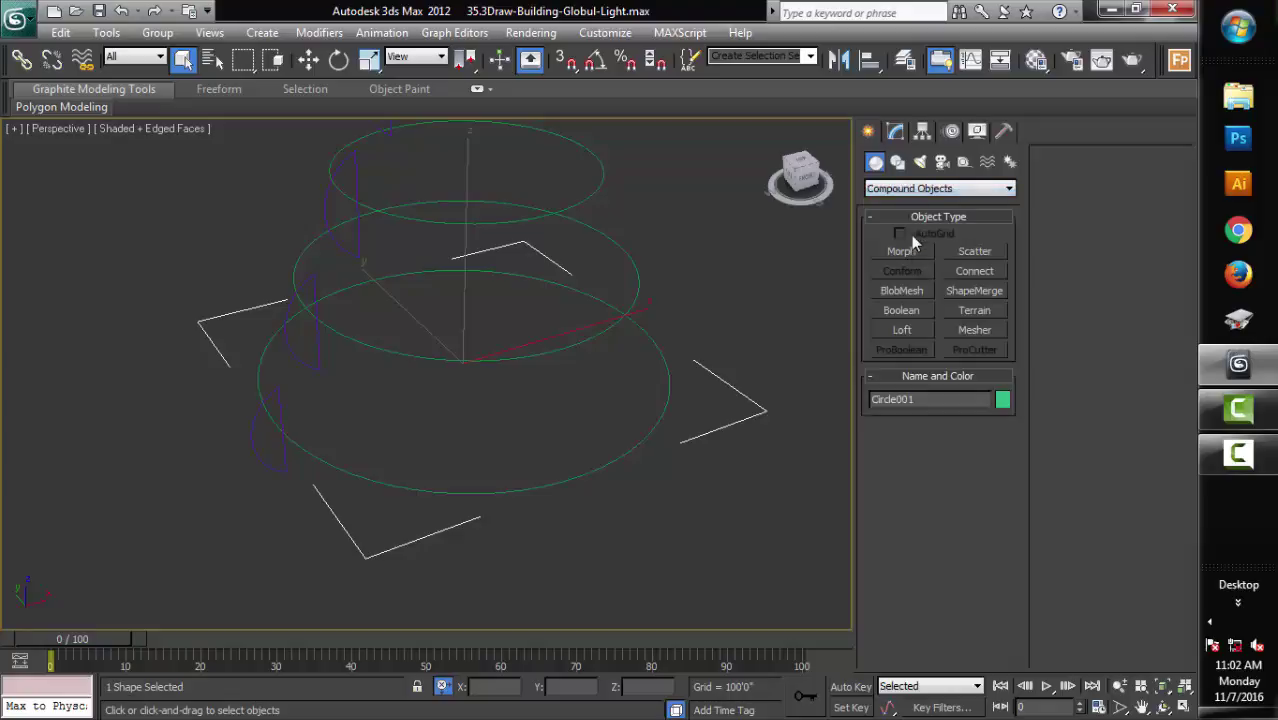
left_click(897, 332)
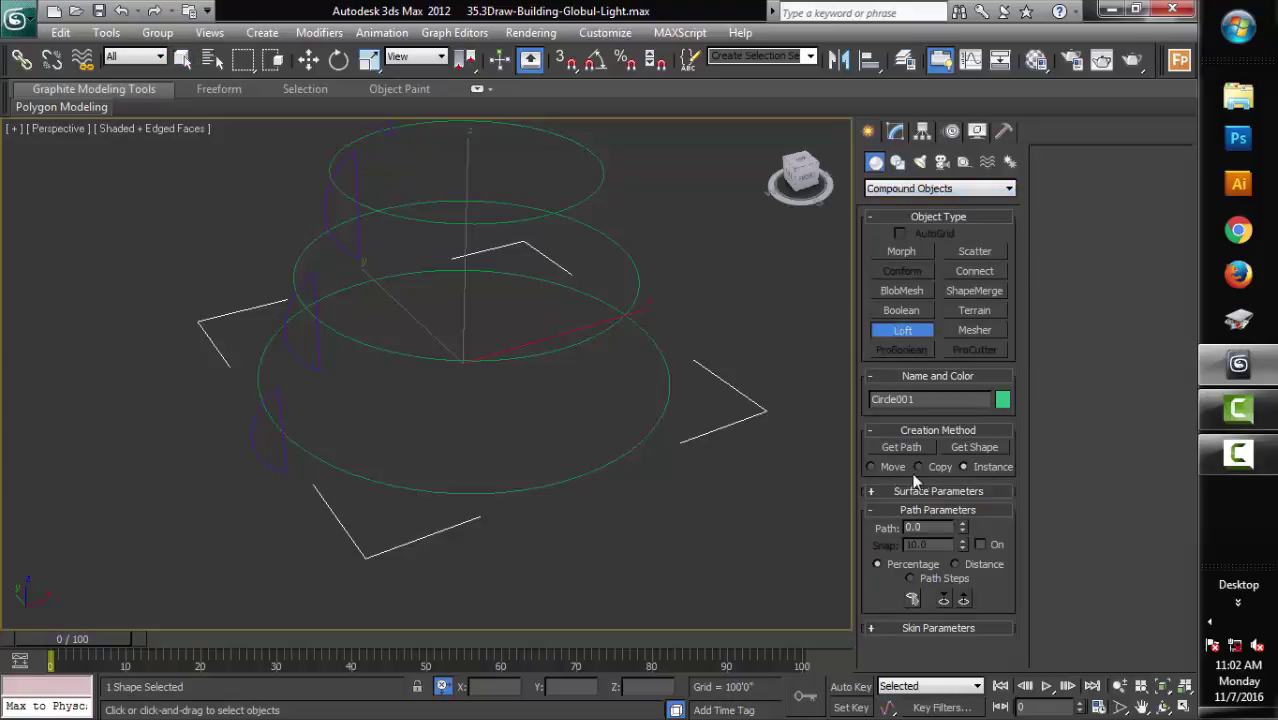
left_click(966, 449)
Step: Pick the small profile for the largest ring, then loft the second circle with a profile
left_click(254, 443)
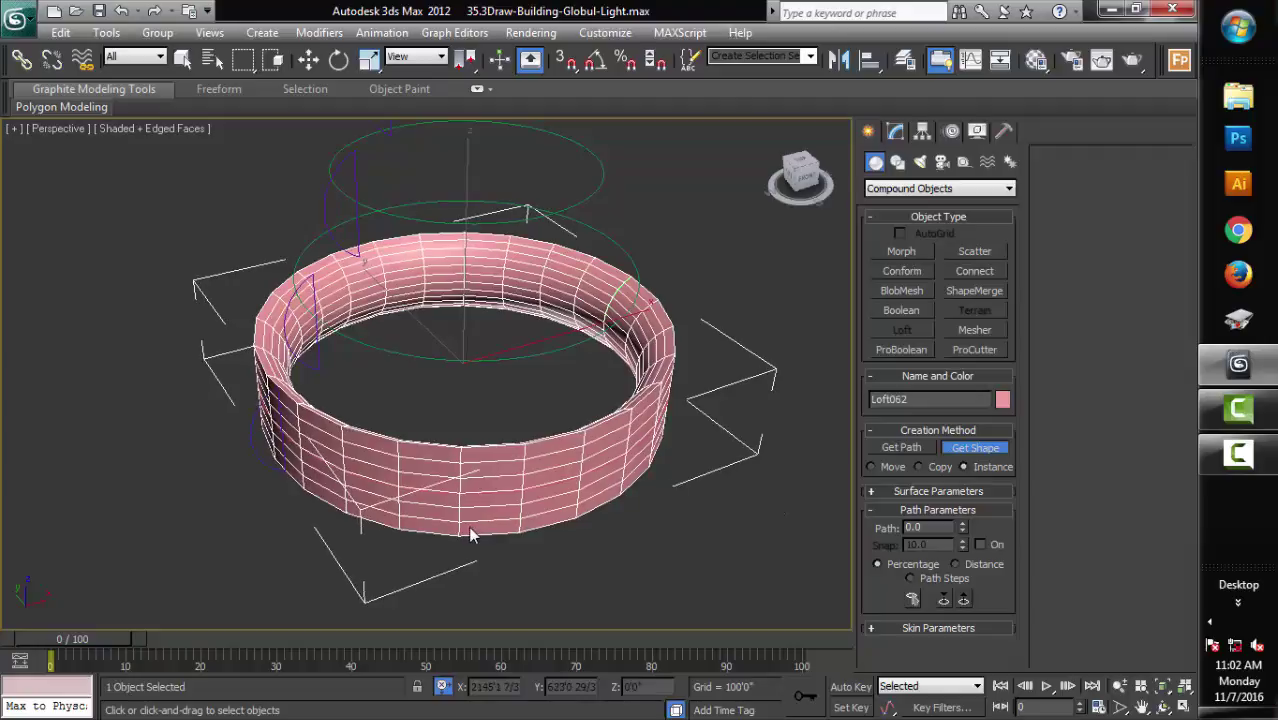
key("w")
left_click(422, 437)
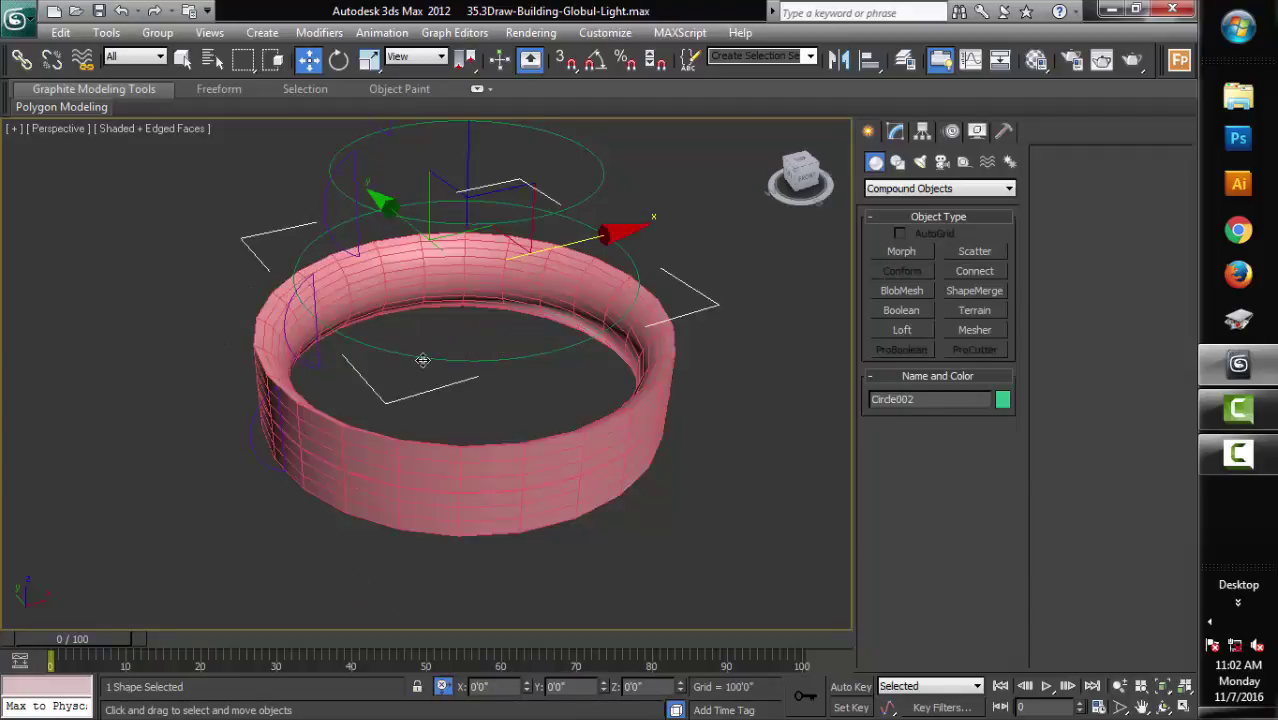
left_click(901, 330)
left_click(975, 447)
left_click(318, 356)
scroll(522, 508, "up", 3)
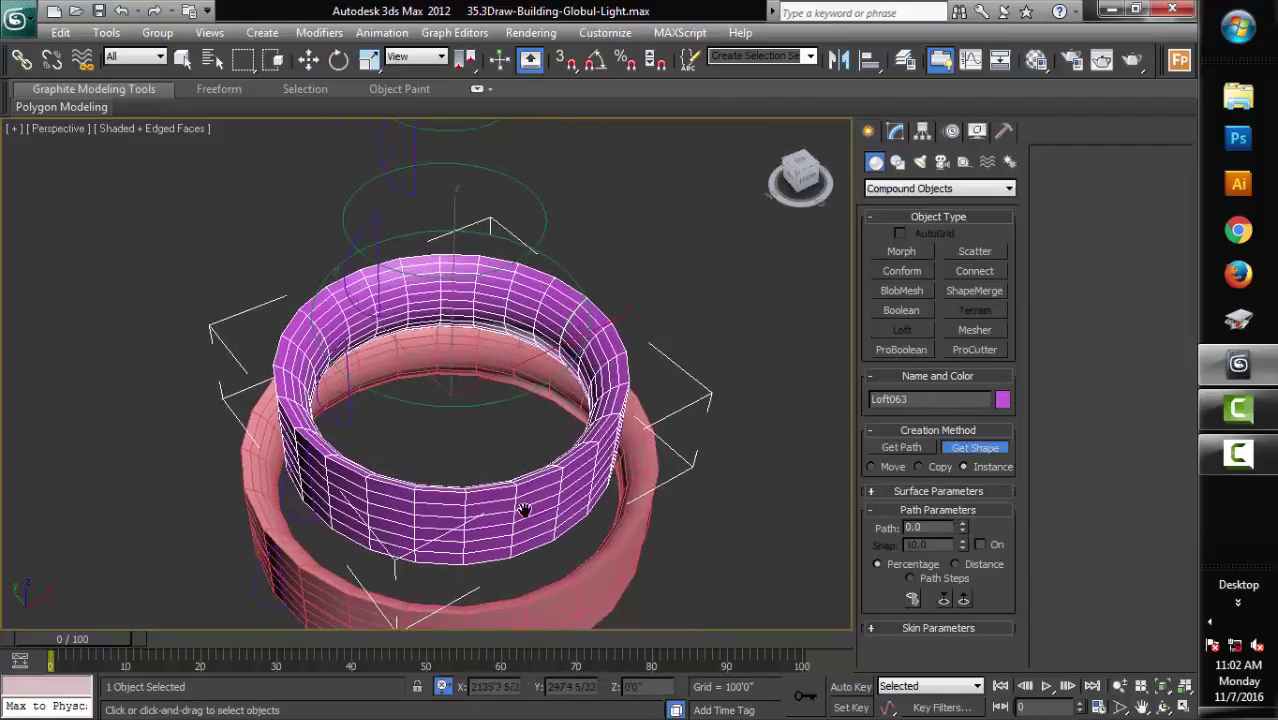
key("w")
Step: Loft the third and fourth circles, picking a profile shape for each
left_click(530, 386)
scroll(585, 399, "up", 2)
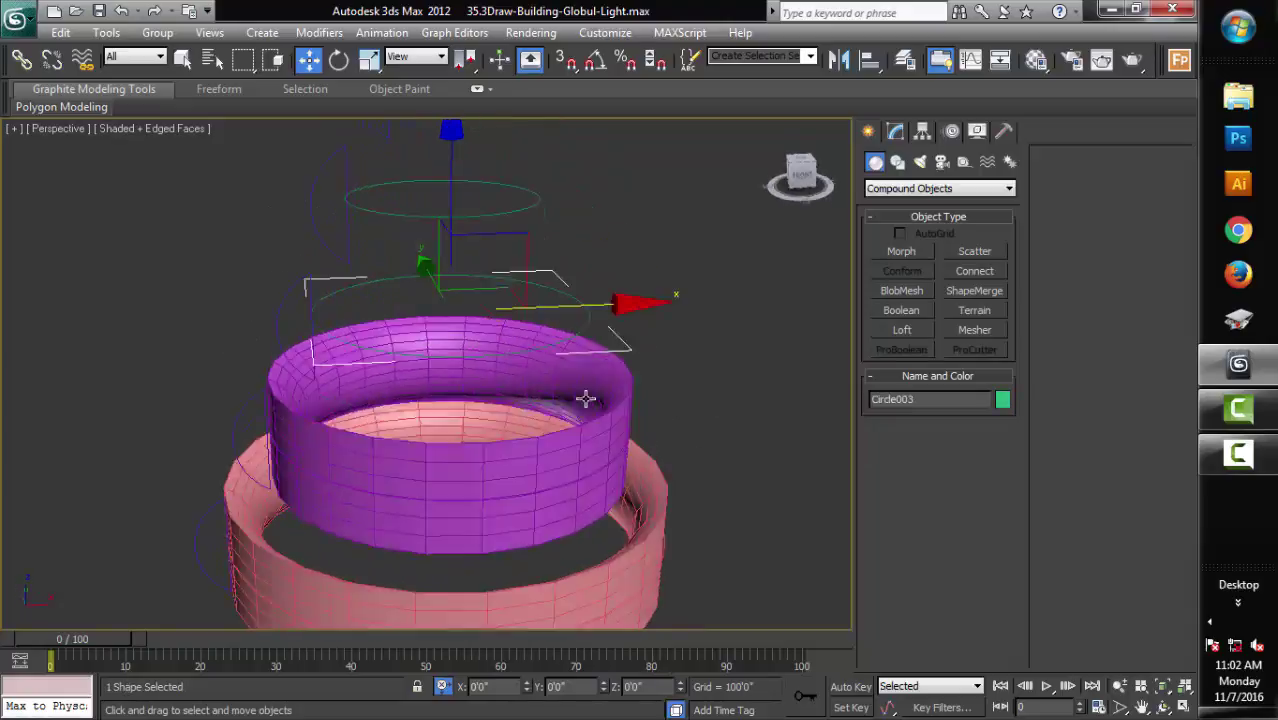
left_click(901, 330)
left_click(975, 447)
left_click(306, 284)
key("w")
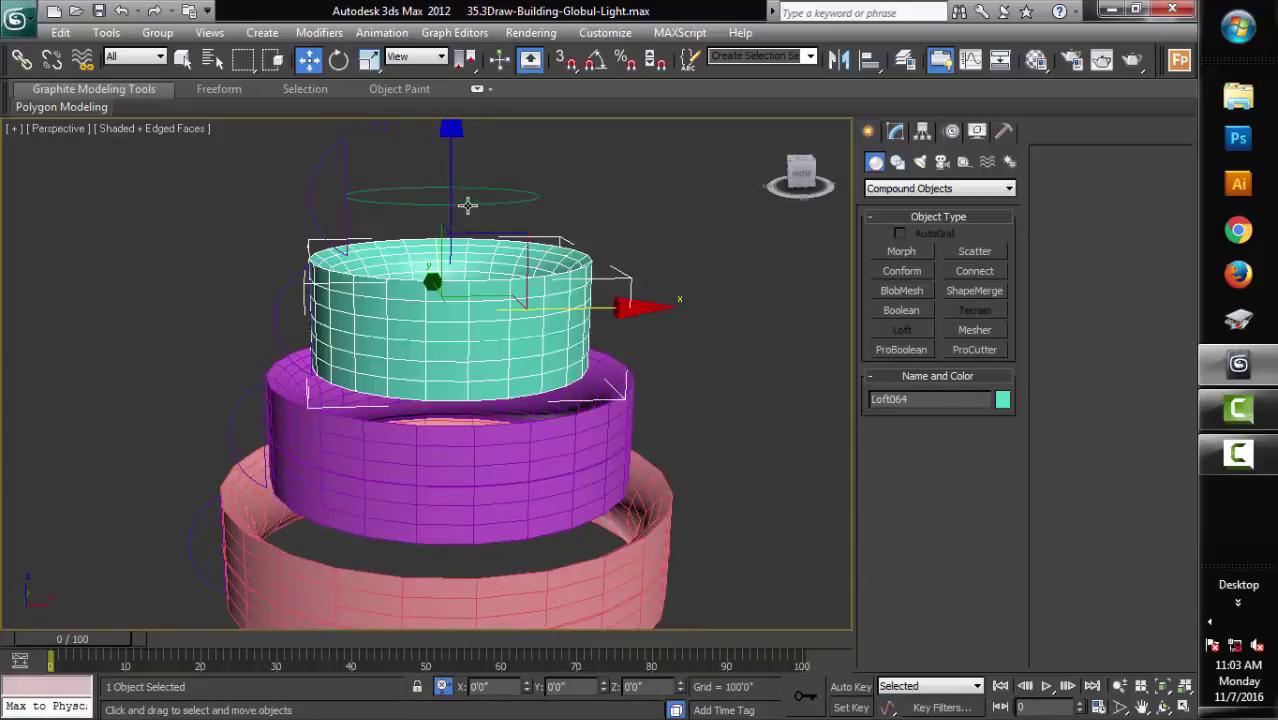
left_click(468, 198)
mouse_move(468, 205)
middle_mouse_down("alt")
mouse_move(623, 416)
mouse_move(732, 350)
middle_mouse_up("alt")
left_click(901, 330)
left_click(343, 378)
key("w")
Step: Loft the fifth and top circles, then orbit to look down on the ring stack
left_click(901, 330)
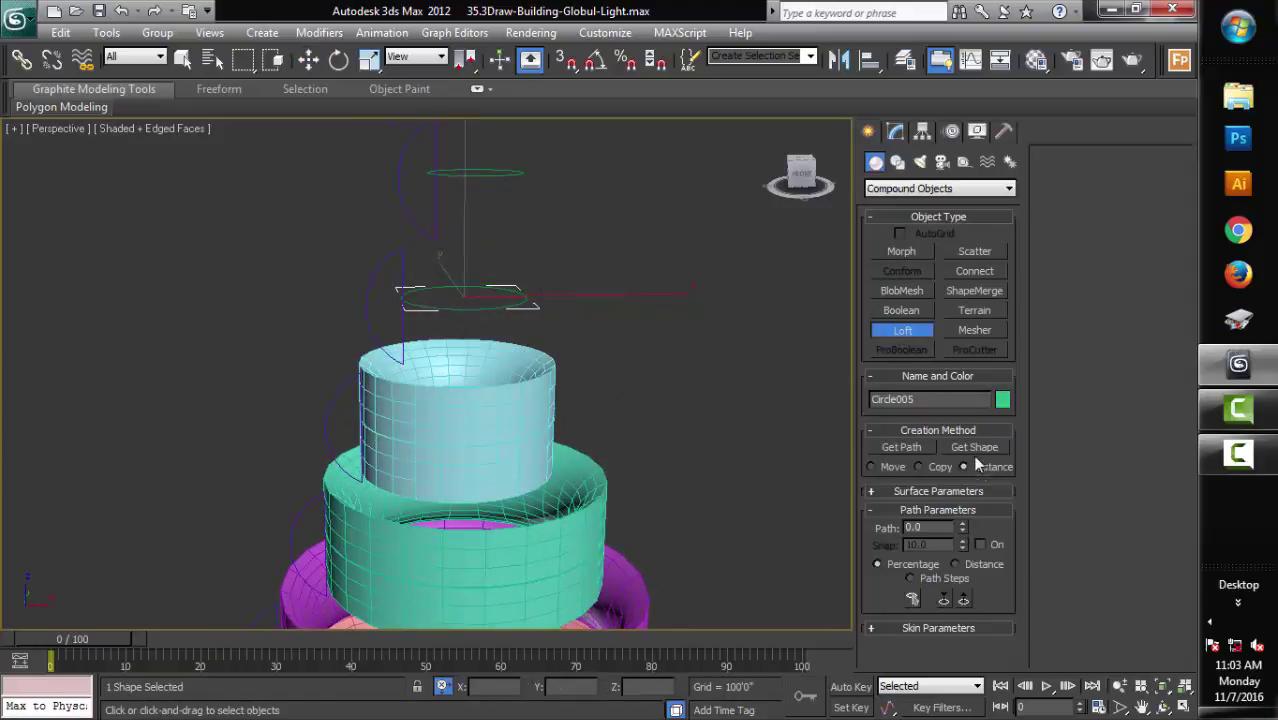
left_click(972, 449)
left_click(397, 291)
key("w")
middle_click_drag(374, 262, 622, 320, "alt")
left_click(480, 290)
left_click(901, 330)
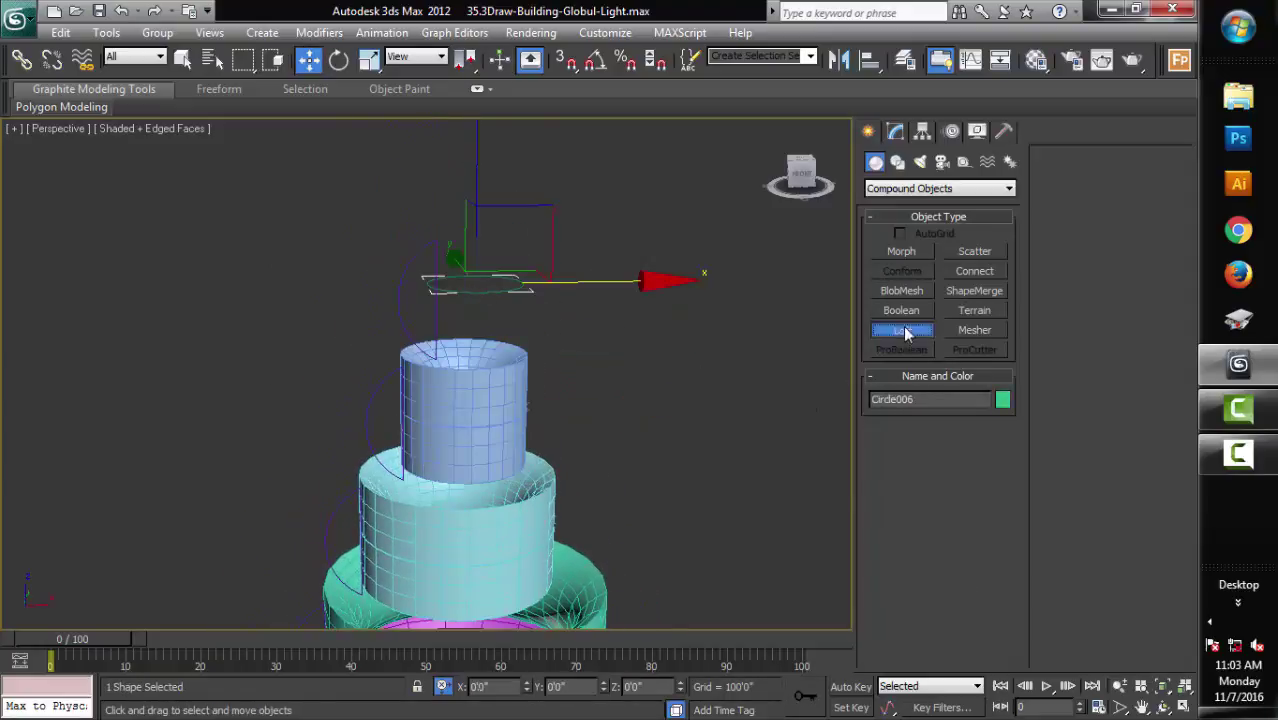
left_click(975, 447)
left_click(399, 290)
key("w")
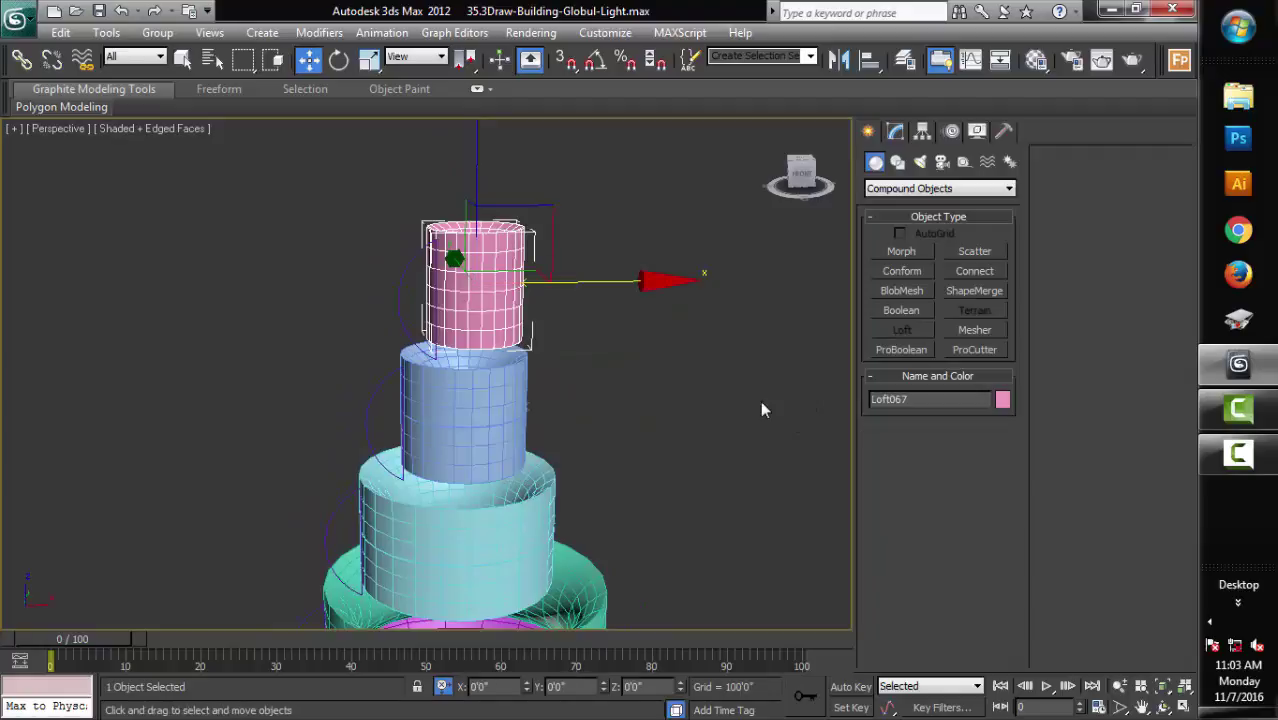
middle_click_drag(760, 400, 686, 477, "alt")
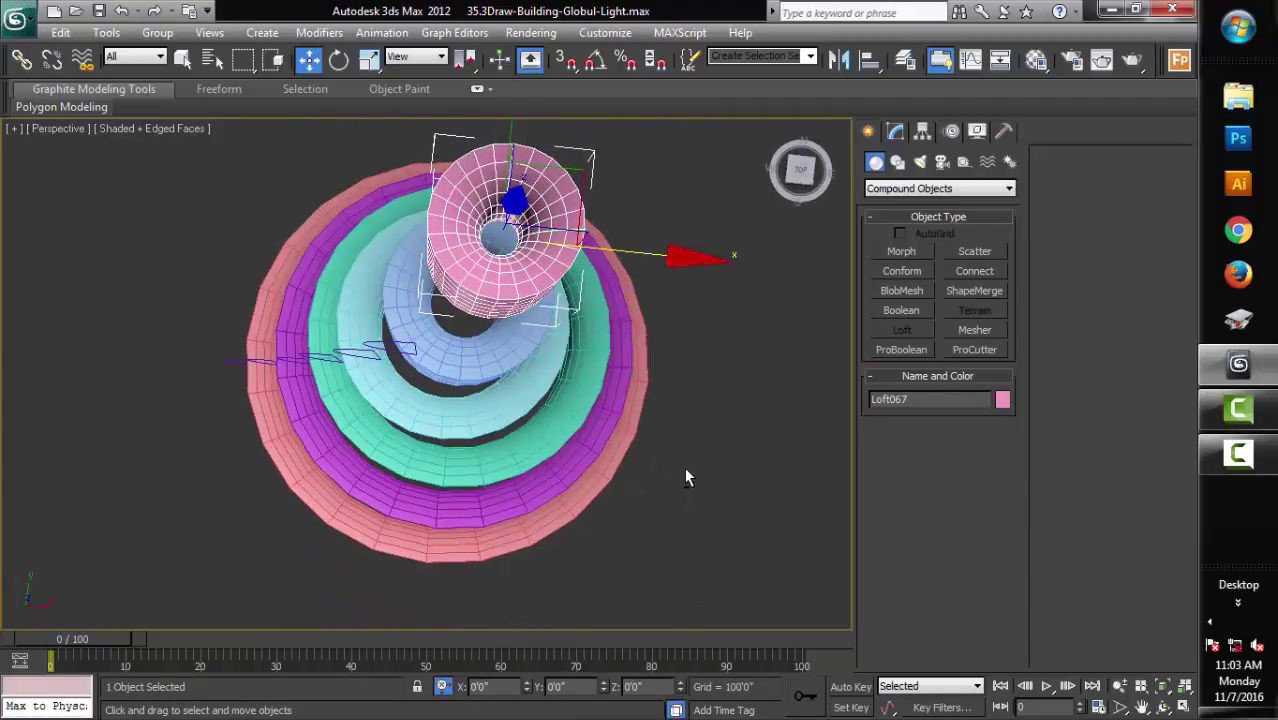
Step: Select the Shape sub-object of the top loft and center it in a maximized Top view
left_click(895, 131)
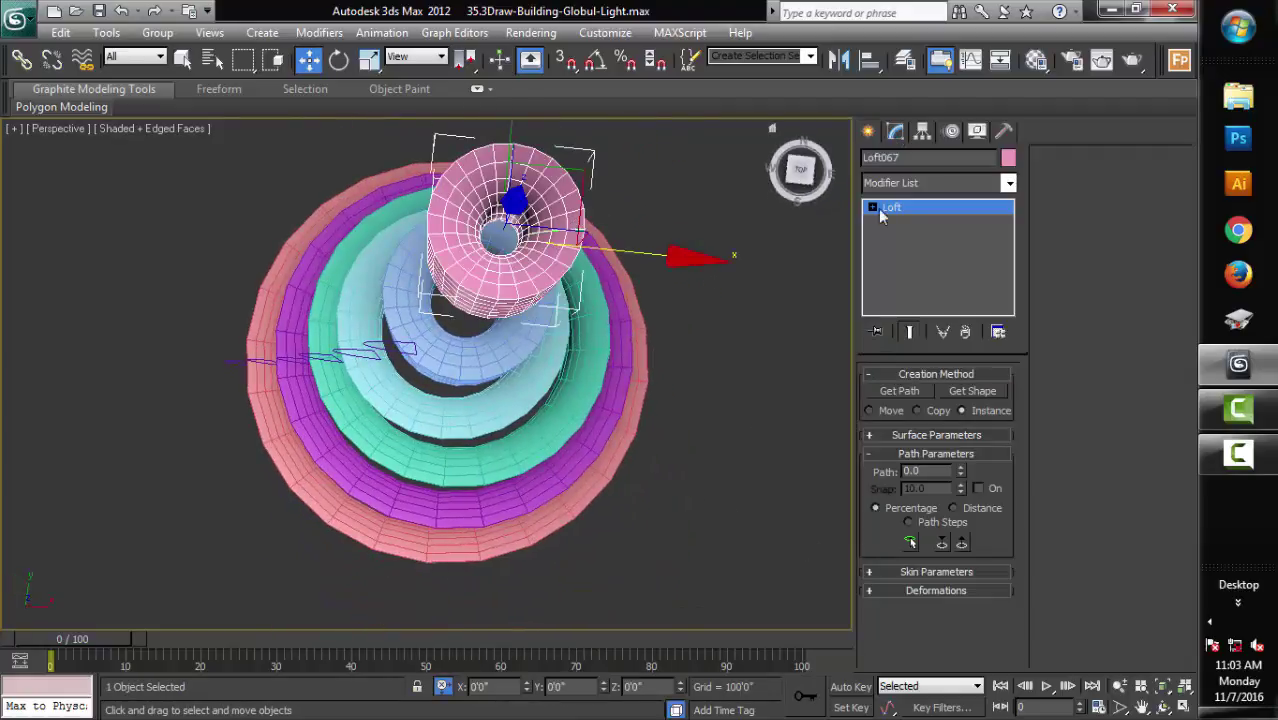
left_click(872, 207)
left_click(907, 222)
left_click(590, 262)
mouse_move(590, 262)
middle_mouse_down("alt")
mouse_move(420, 220)
mouse_move(393, 262)
mouse_move(265, 305)
mouse_move(414, 325)
mouse_move(628, 399)
mouse_move(593, 371)
mouse_move(575, 378)
middle_mouse_up("alt")
key("alt+w")
right_click(326, 340)
key("alt+w")
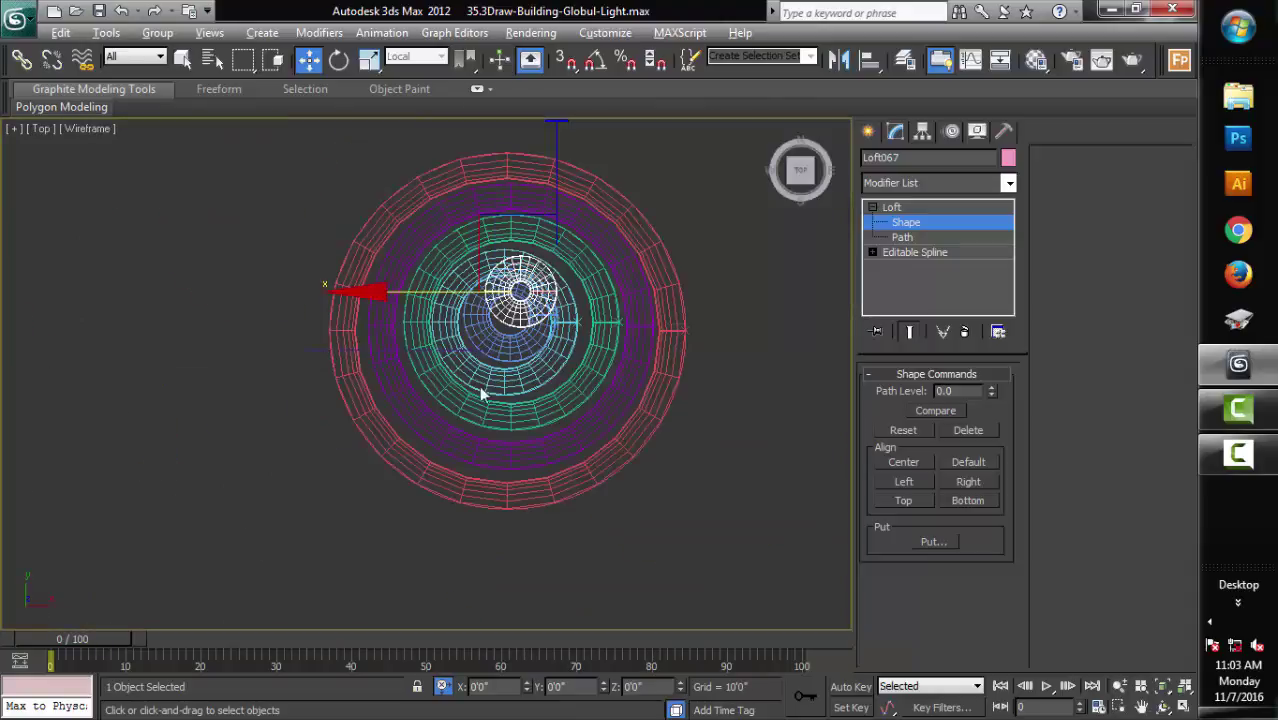
scroll(666, 412, "up", 1)
scroll(549, 305, "up", 3)
scroll(510, 478, "down", 1)
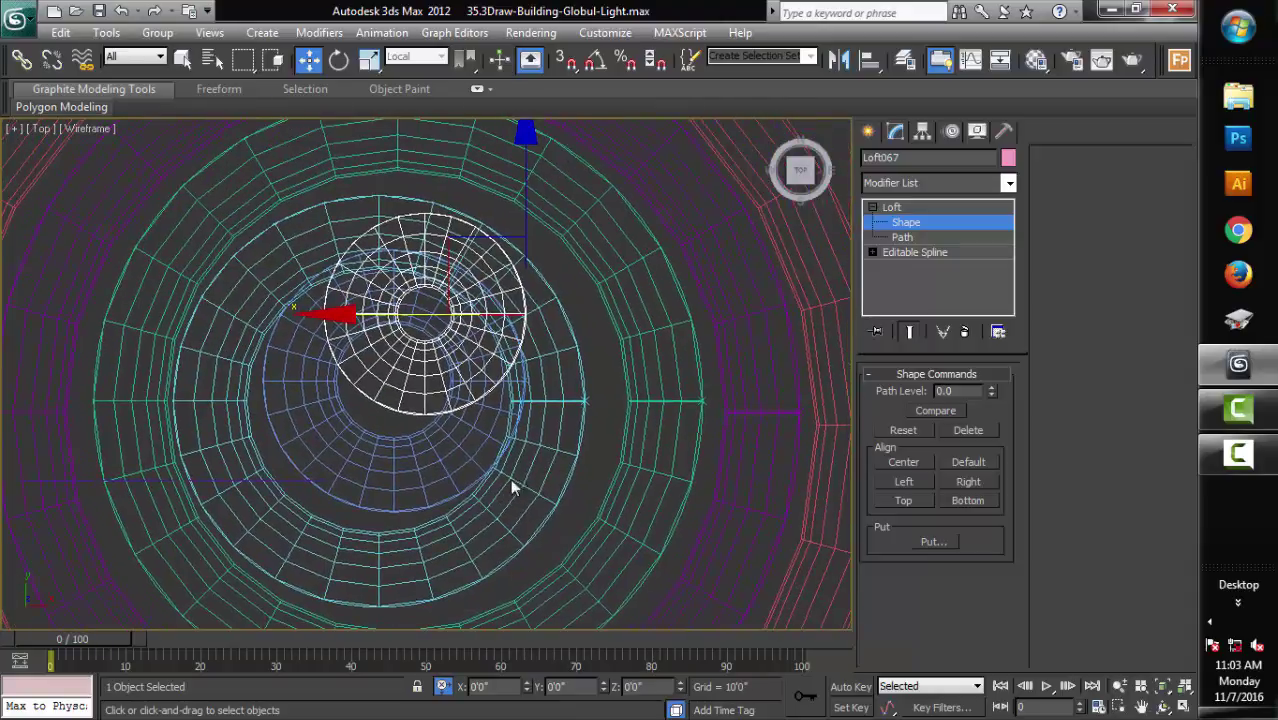
scroll(563, 417, "up", 1)
middle_click_drag(564, 418, 536, 438)
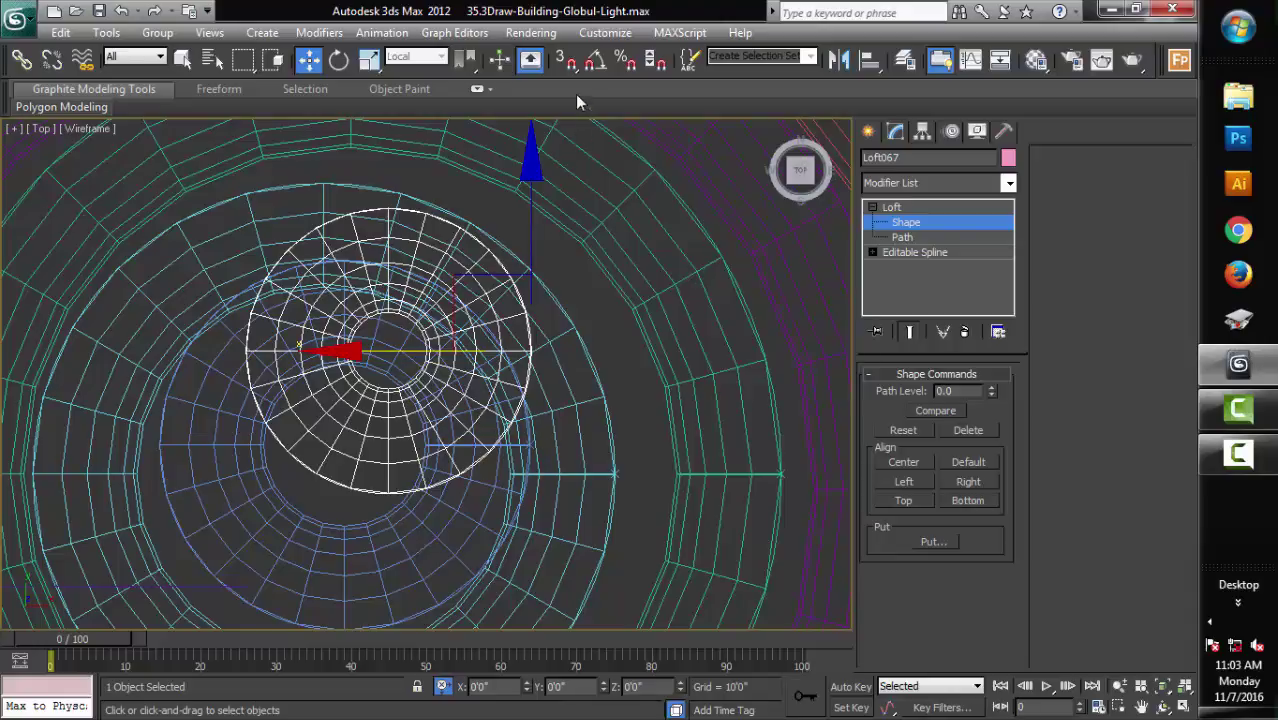
Step: Rotate the top loft's profile shape with Angle Snap enabled to form a rounded globe
left_click(339, 60)
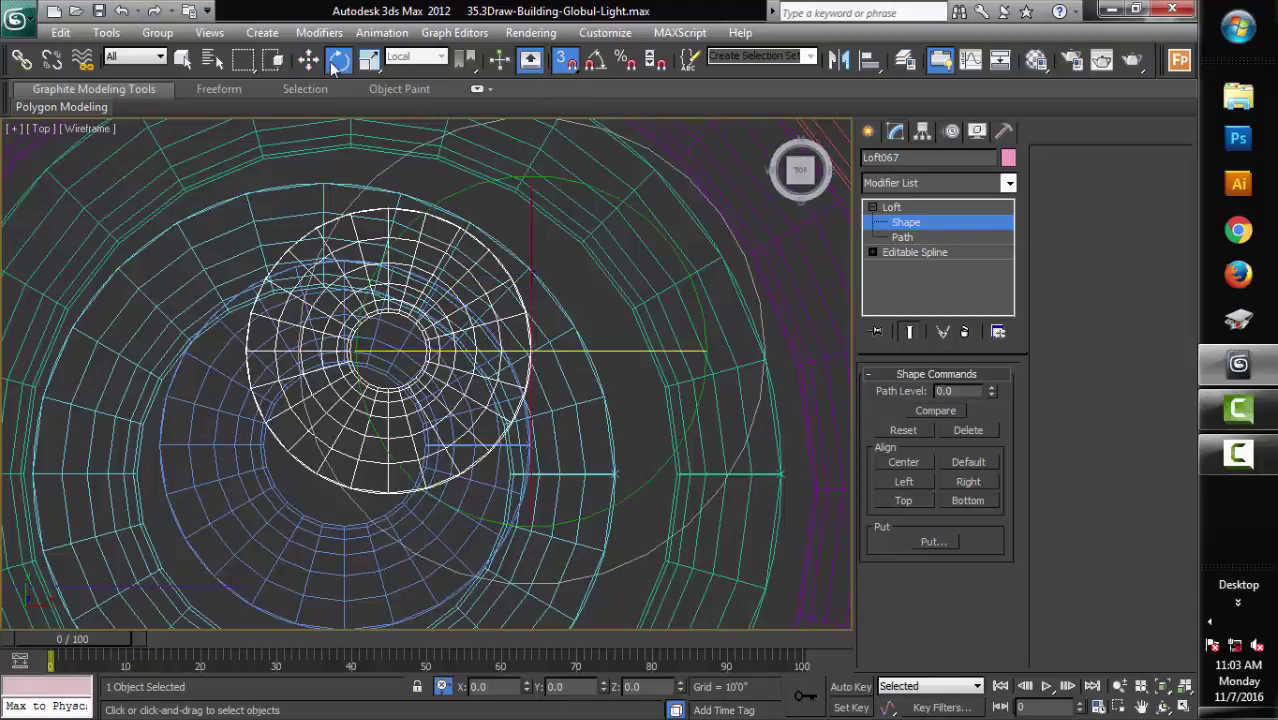
scroll(563, 403, "down", 2)
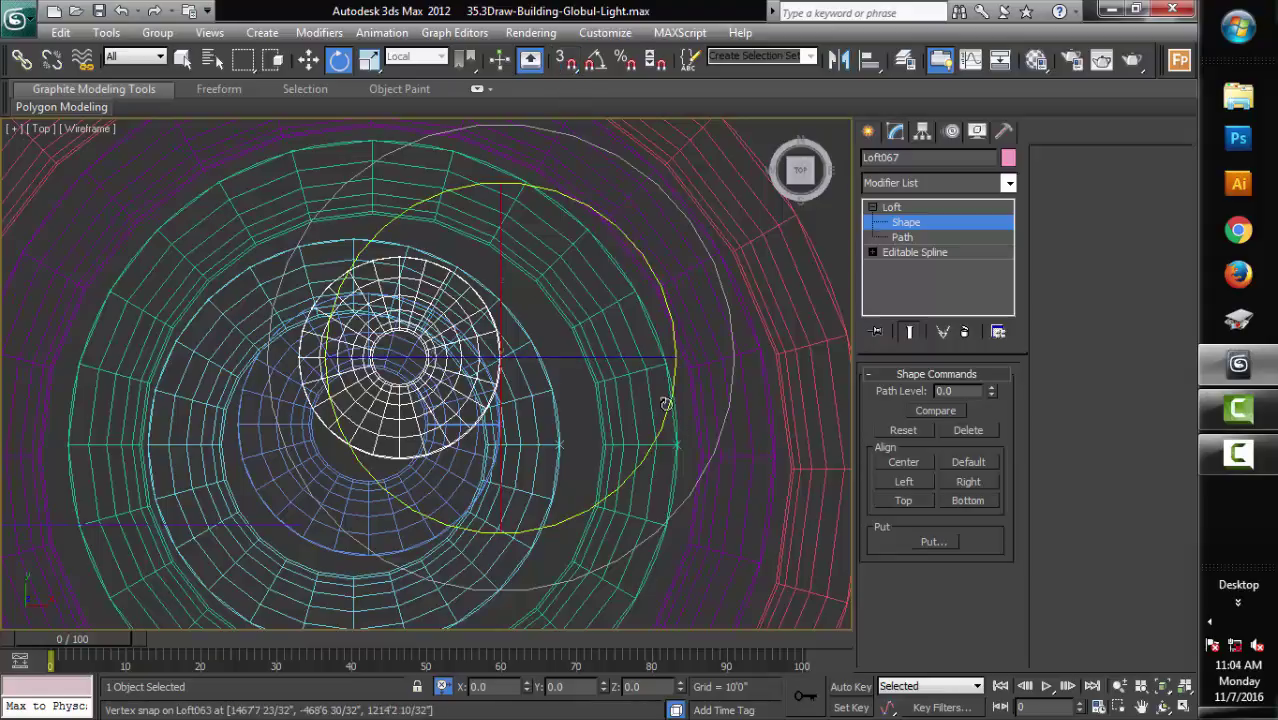
left_click(592, 64)
scroll(612, 338, "down", 2)
scroll(551, 338, "down", 1)
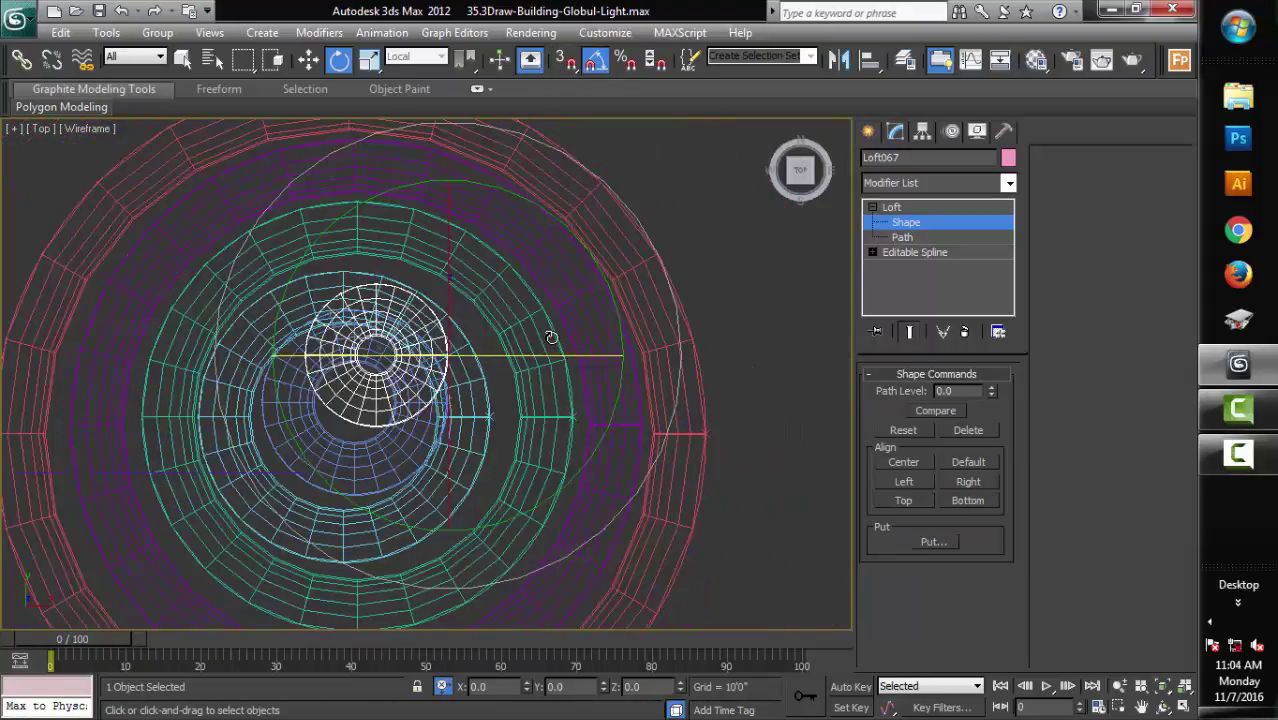
mouse_move(619, 395)
left_mouse_down()
mouse_move(605, 281)
mouse_move(575, 208)
left_mouse_up()
scroll(528, 422, "up", 2)
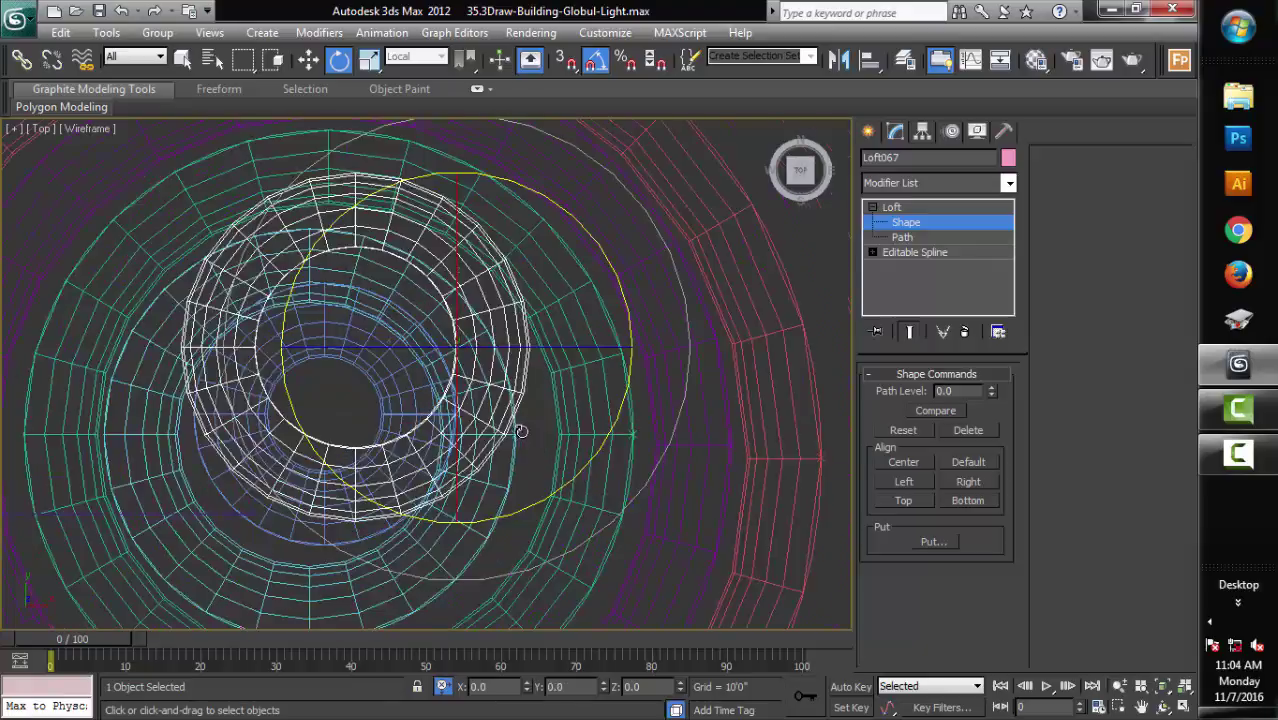
scroll(535, 435, "up", 2)
scroll(541, 443, "down", 3)
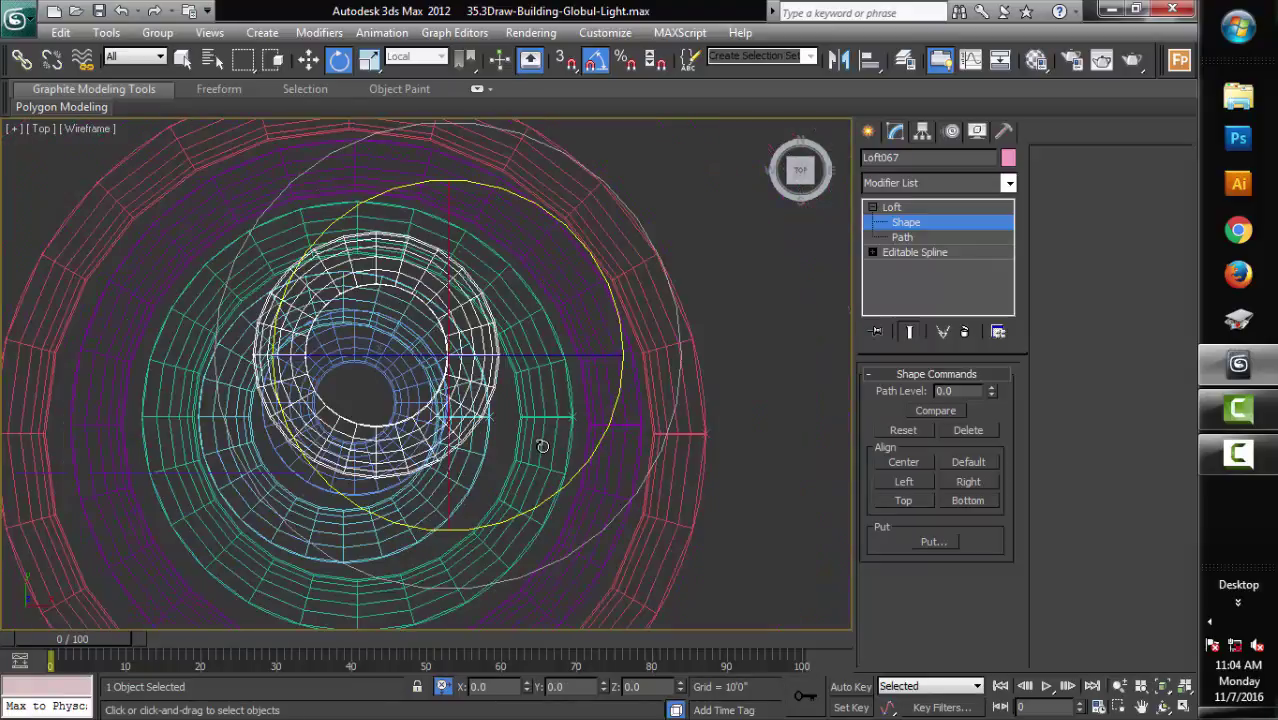
key("alt+w")
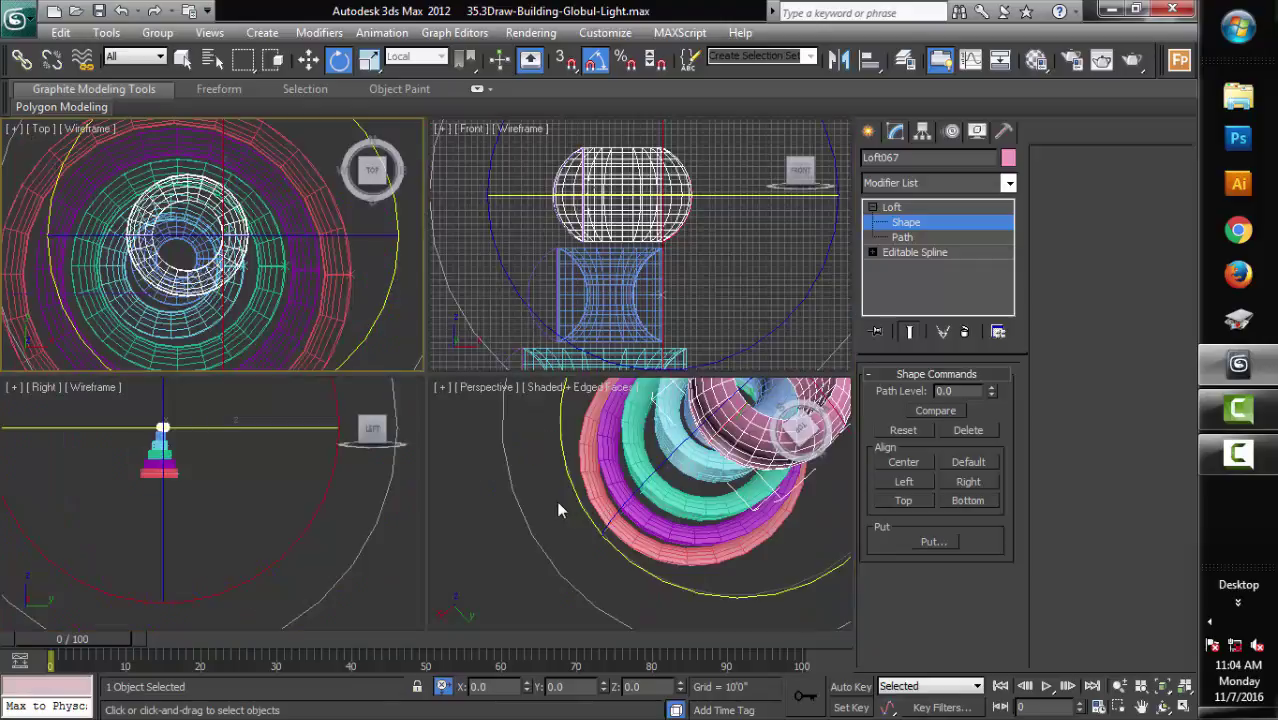
Step: Maximize the perspective view, orbit down onto the tower, and select the top pink loft Loft067
right_click(556, 500)
key("alt+w")
mouse_move(663, 483)
middle_mouse_down("alt")
mouse_move(678, 410)
mouse_move(757, 422)
mouse_move(797, 377)
mouse_move(857, 357)
mouse_move(947, 397)
mouse_move(970, 440)
middle_mouse_up("alt")
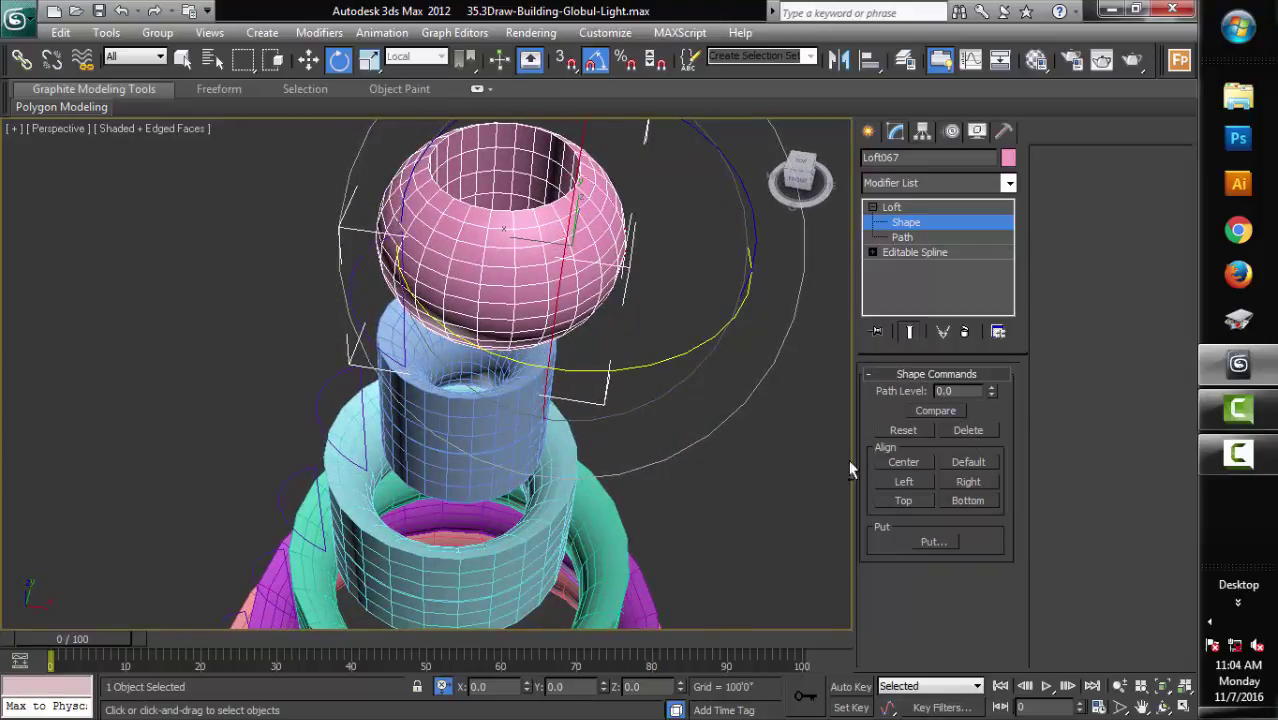
left_click(893, 207)
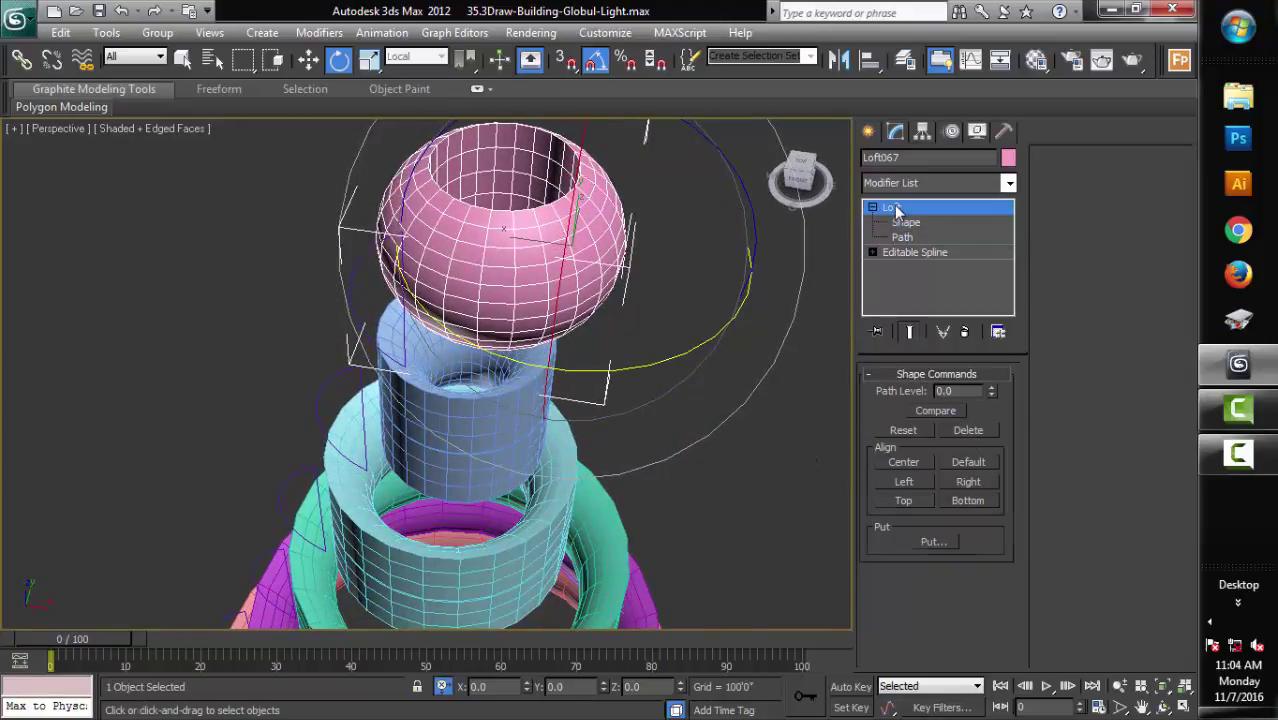
left_click(745, 419)
left_click(580, 246)
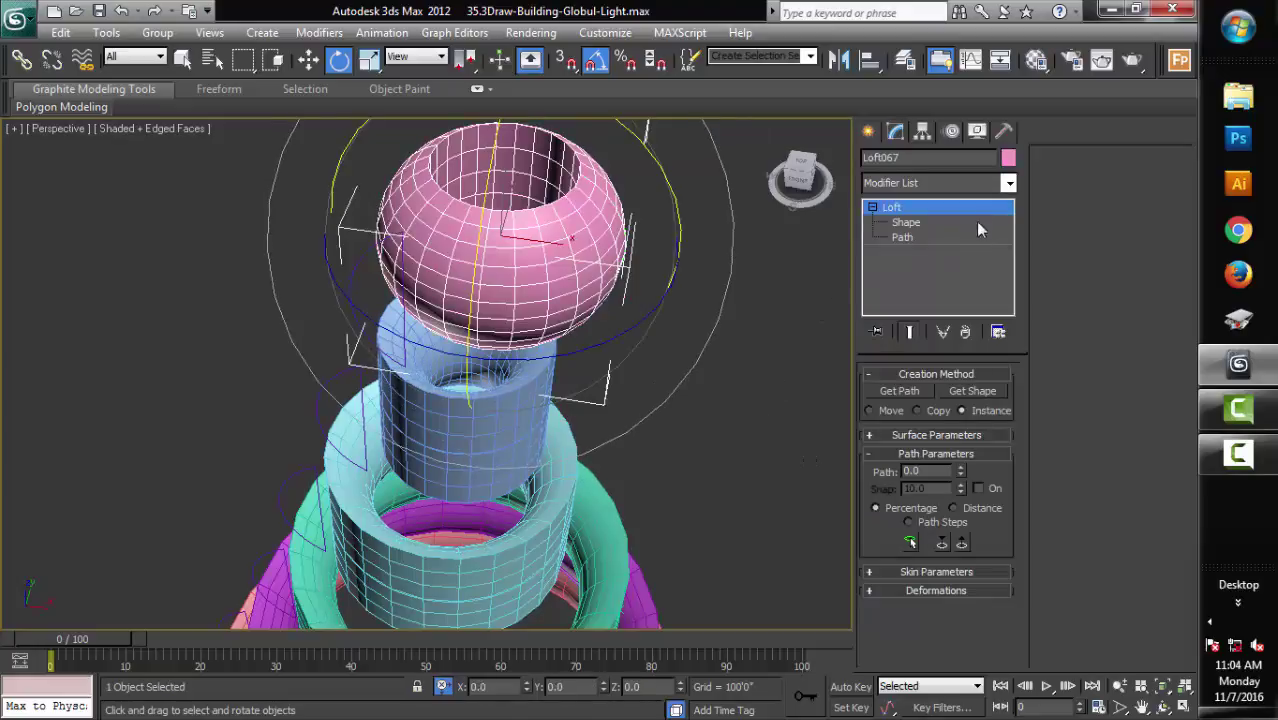
Step: Add an Edit Poly modifier to Loft067 from the Modifier List
left_click(1010, 183)
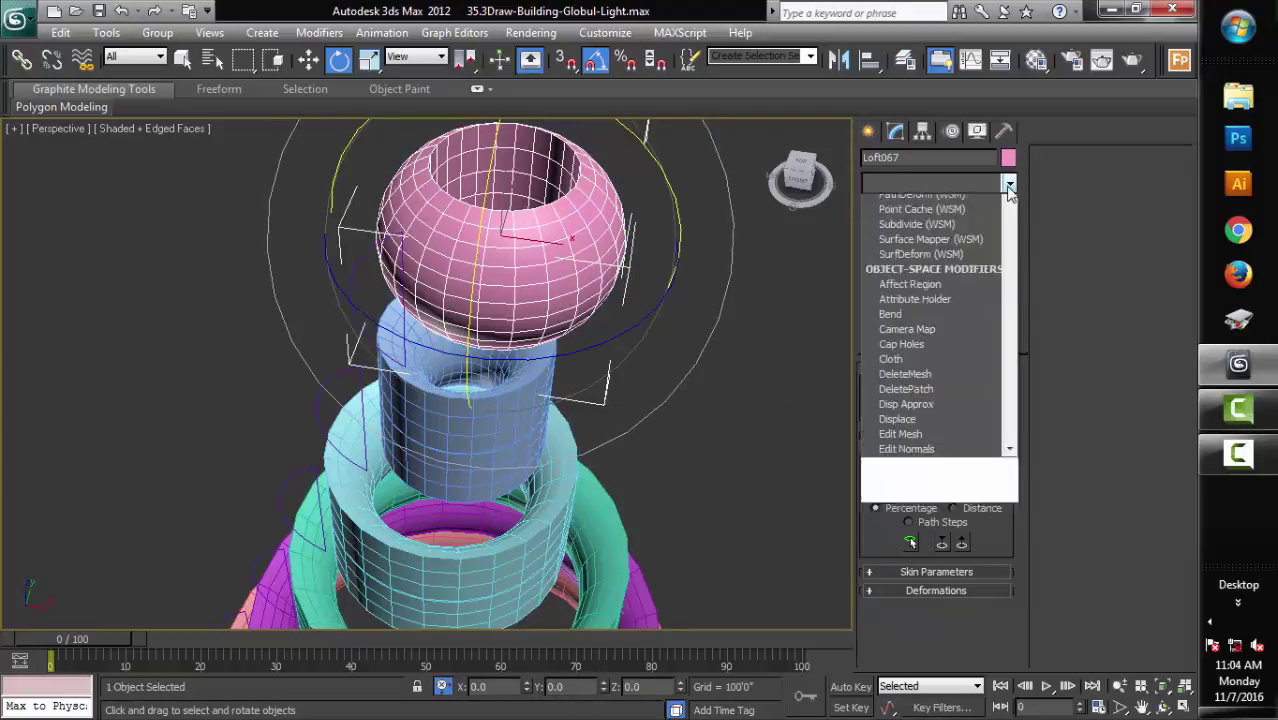
key("e")
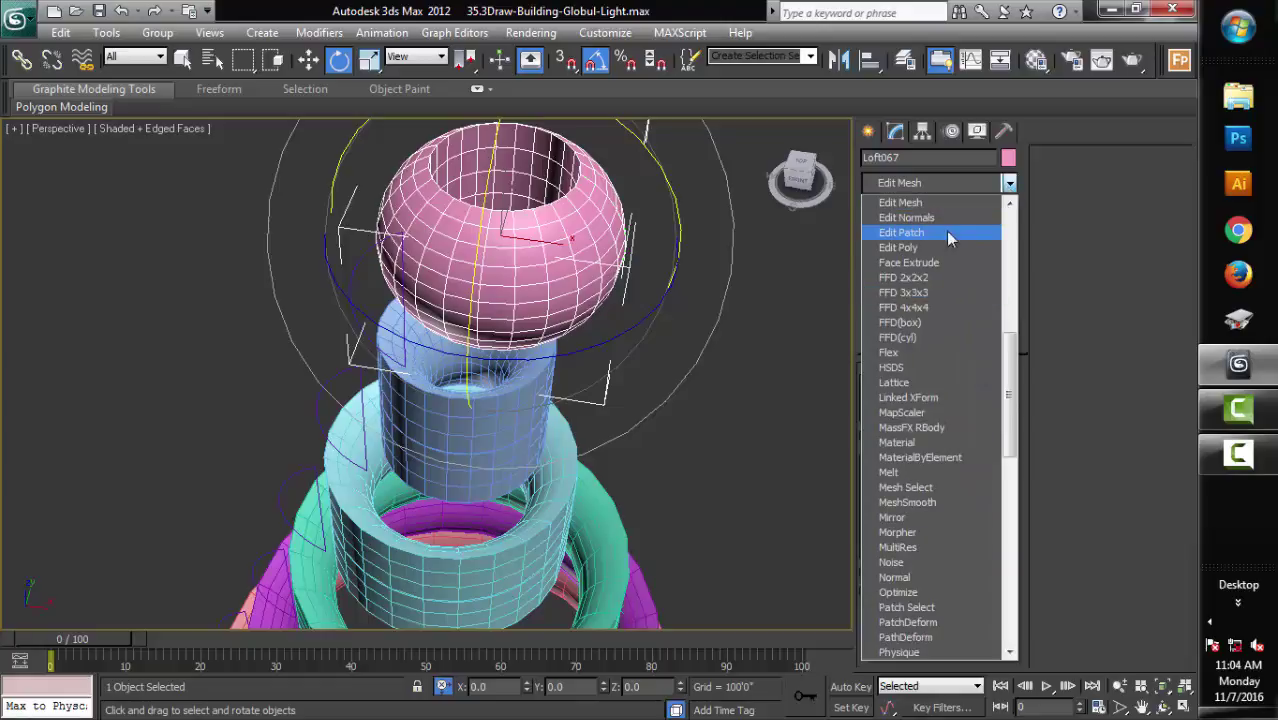
left_click(905, 247)
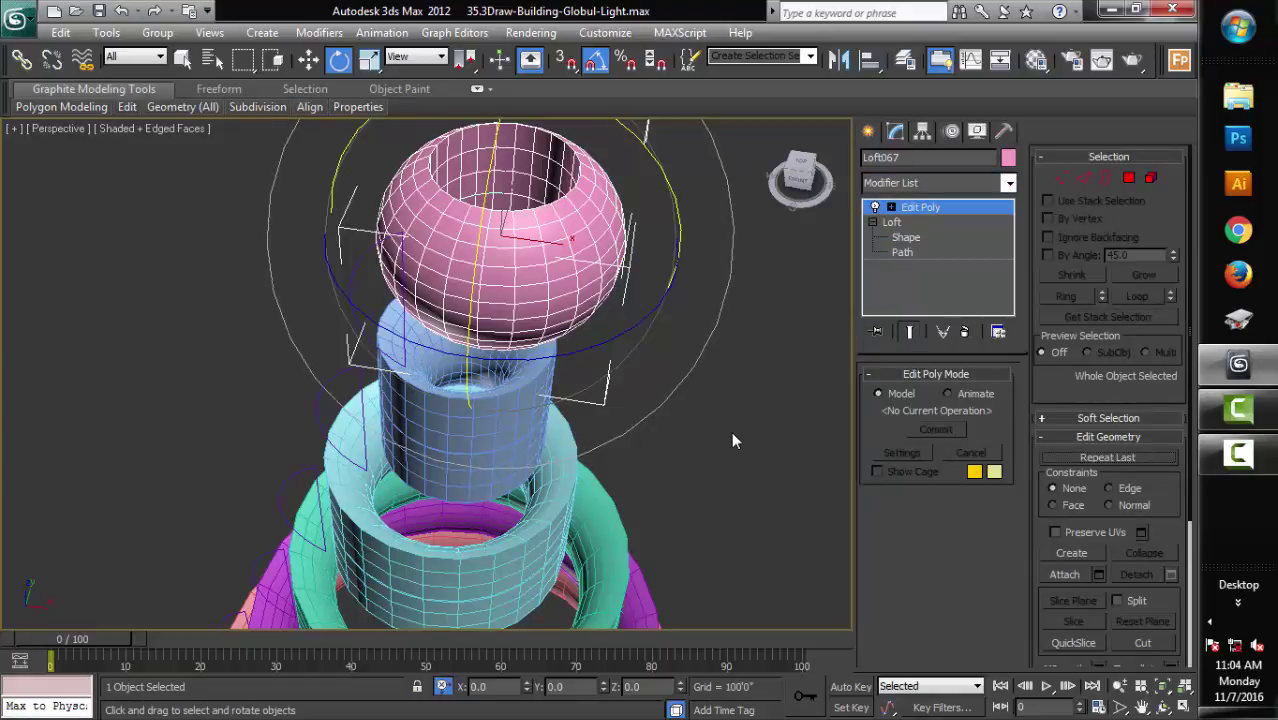
left_click(1010, 183)
key("e")
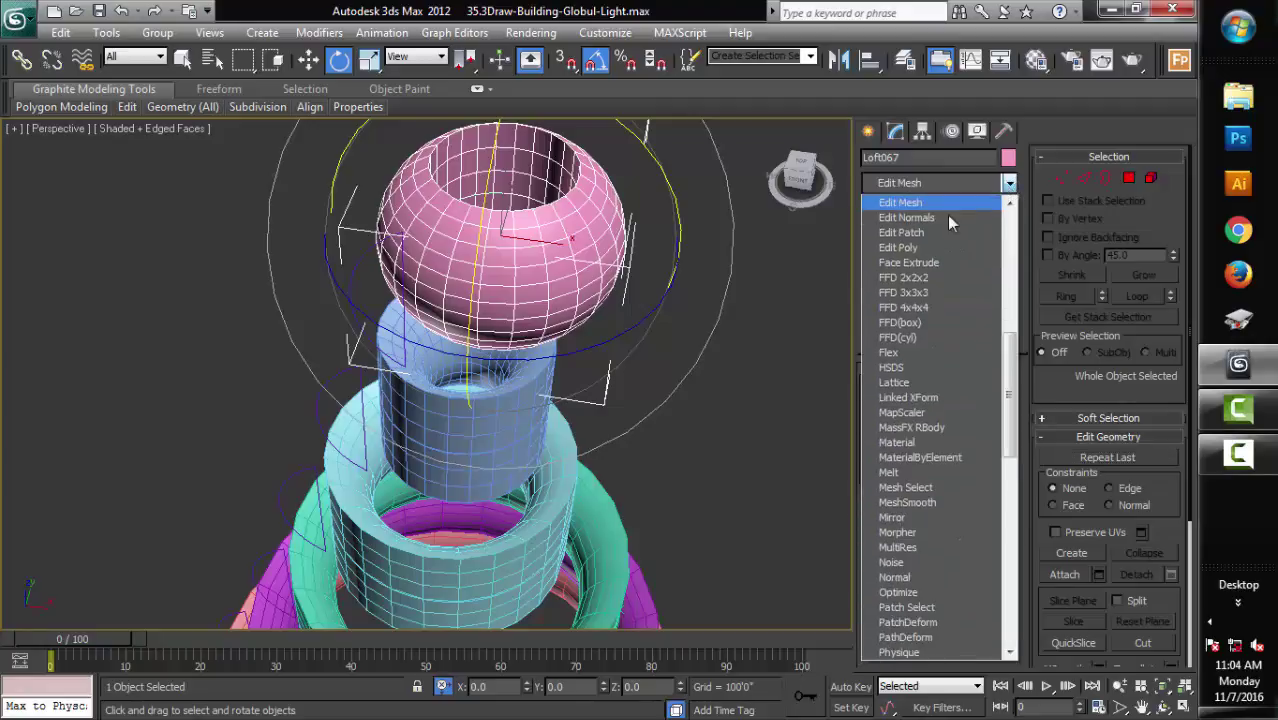
left_click(900, 247)
Step: Hide Loft067 and select the blue loft Loft066 beneath it
right_click(756, 361)
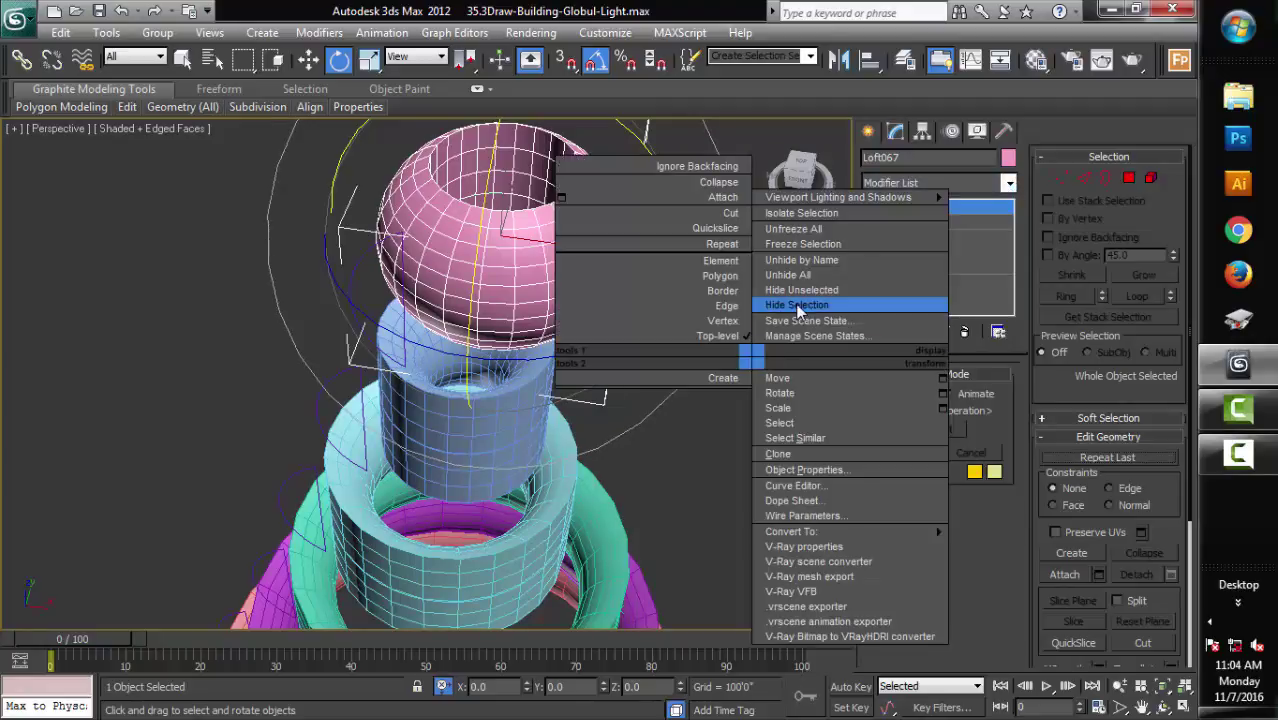
left_click(797, 305)
left_click(507, 392)
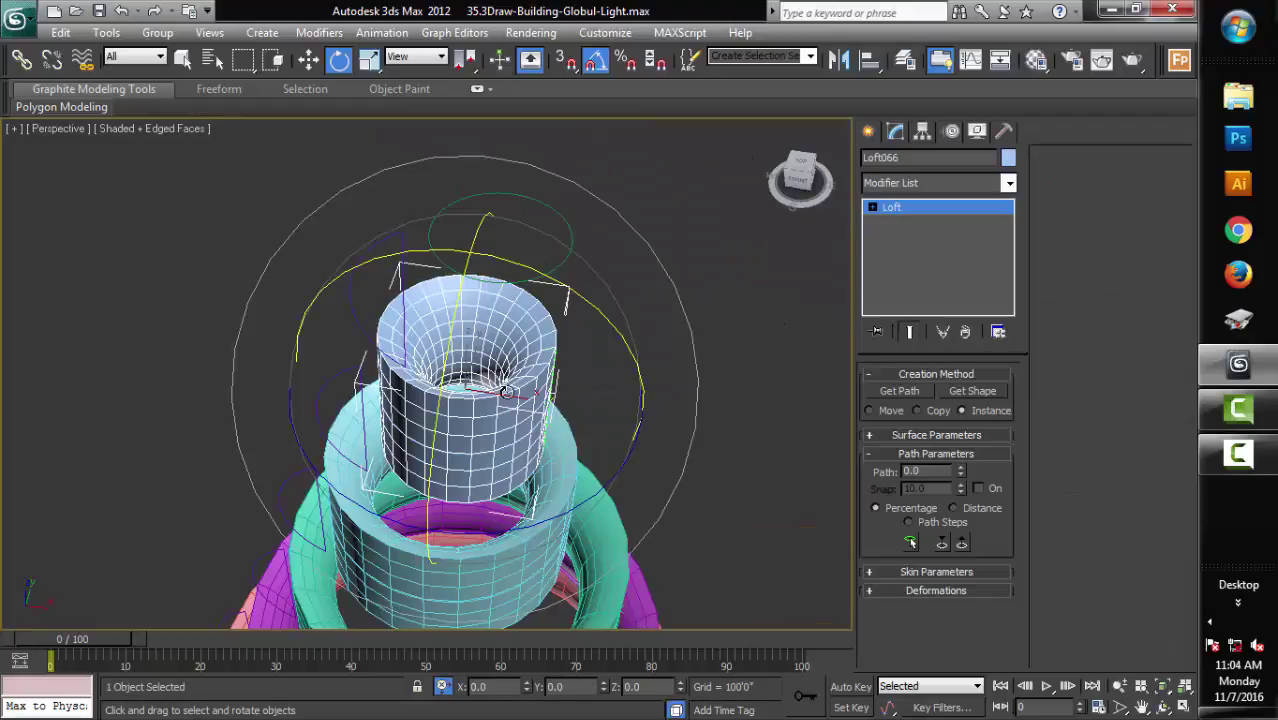
Step: Rotate Loft066's cross-section shape in the maximized Top view
left_click(872, 207)
left_click(906, 222)
left_click(610, 530)
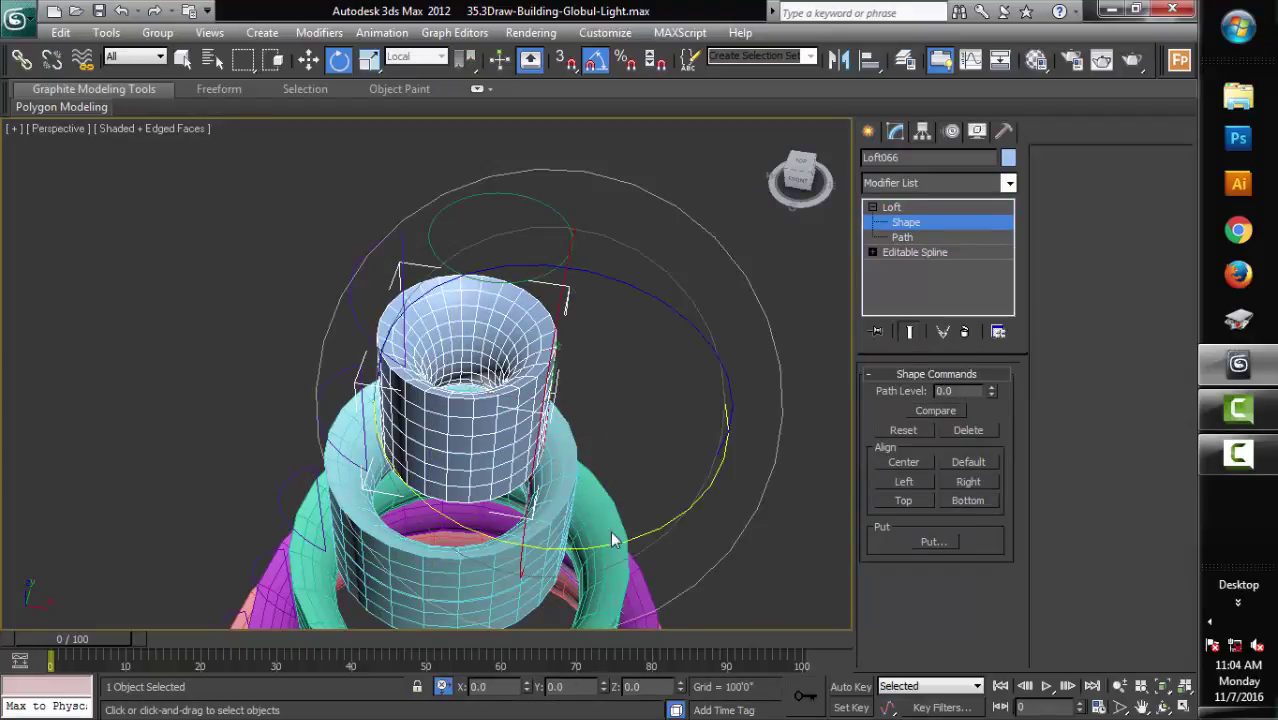
key("alt+w")
left_click(359, 311)
key("alt+w")
left_click_drag(588, 379, 580, 208)
Step: Return to Loft066's top level in Perspective and add an Edit Poly modifier
key("ctrl+b")
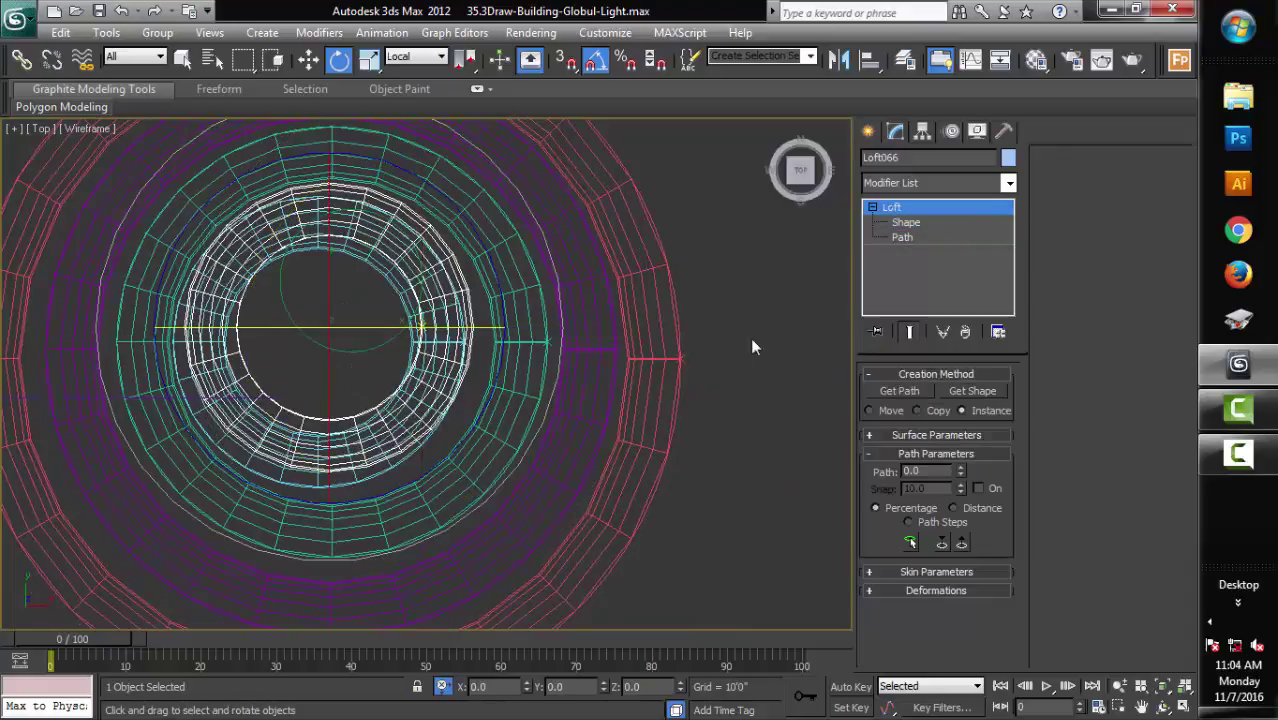
key("p")
left_click(1009, 183)
scroll(930, 450, "down", 1)
scroll(930, 400, "down", 8)
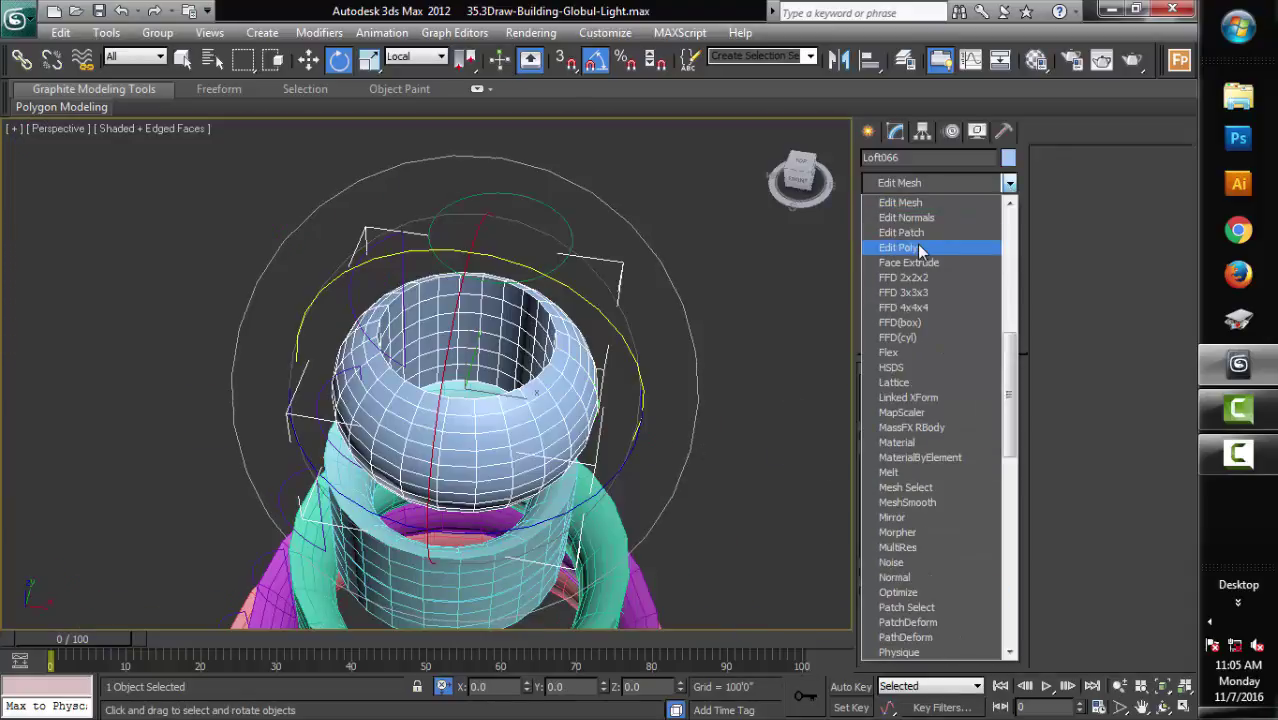
left_click(919, 251)
left_click(1011, 188)
left_click(798, 308)
Step: Hide Loft066 and select the light cyan loft Loft065
right_click(720, 270)
left_click(790, 251)
left_click(560, 380)
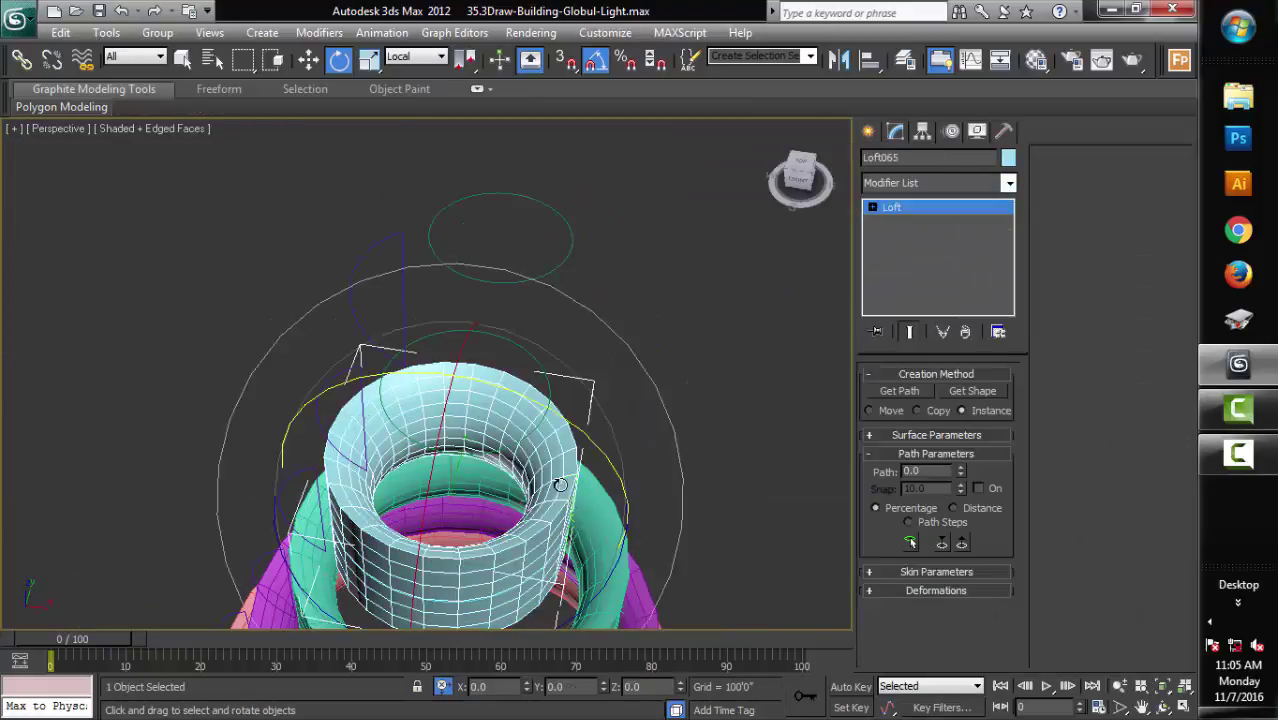
middle_click_drag(703, 302, 703, 270)
Step: Rotate Loft065's cross-section shape in wireframe Top view to round the ring, then return to its top level
left_click(905, 222)
left_click(638, 505)
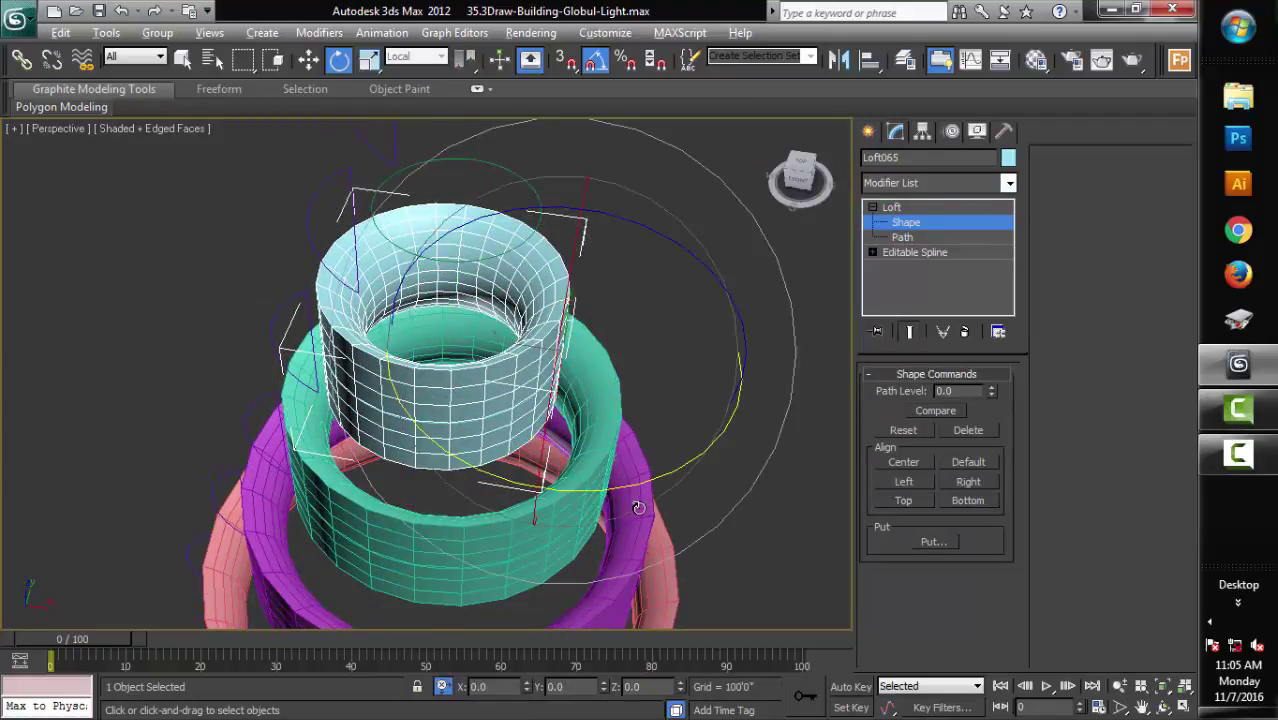
key("t")
key("F3")
middle_click_drag(530, 462, 482, 554)
left_click_drag(482, 554, 610, 447)
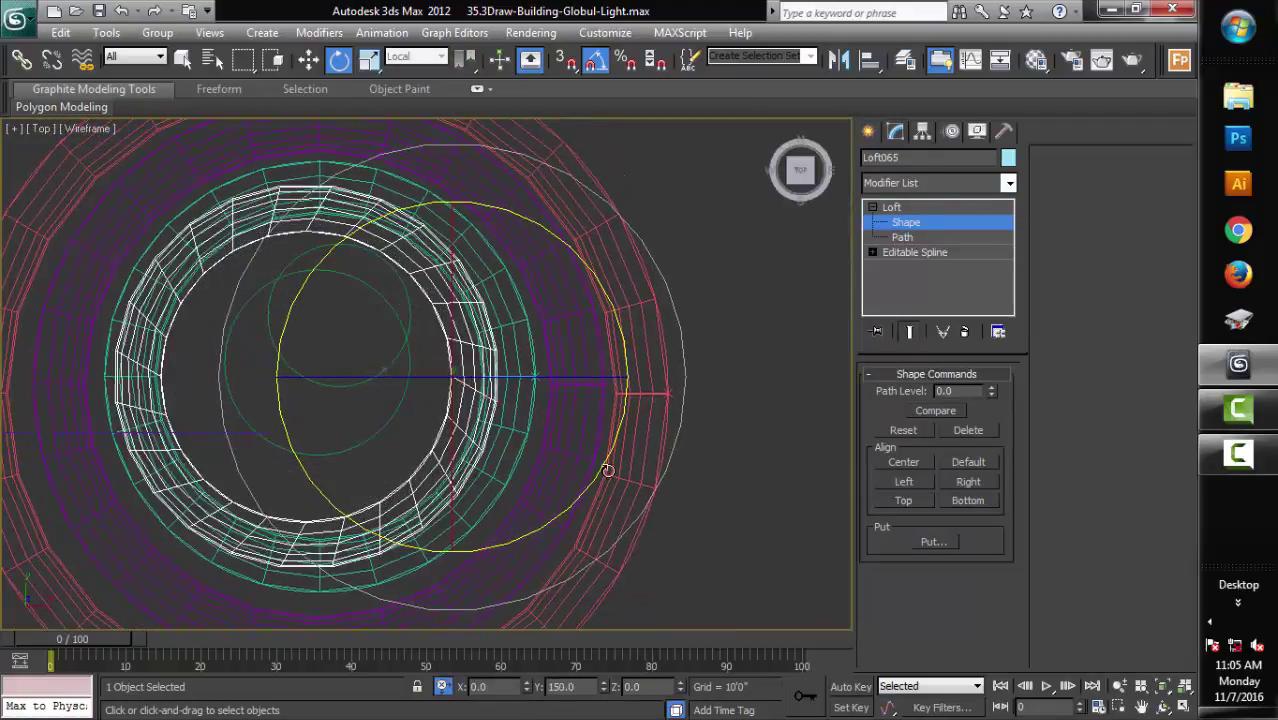
key("p")
key("F3")
middle_click_drag(789, 476, 761, 474)
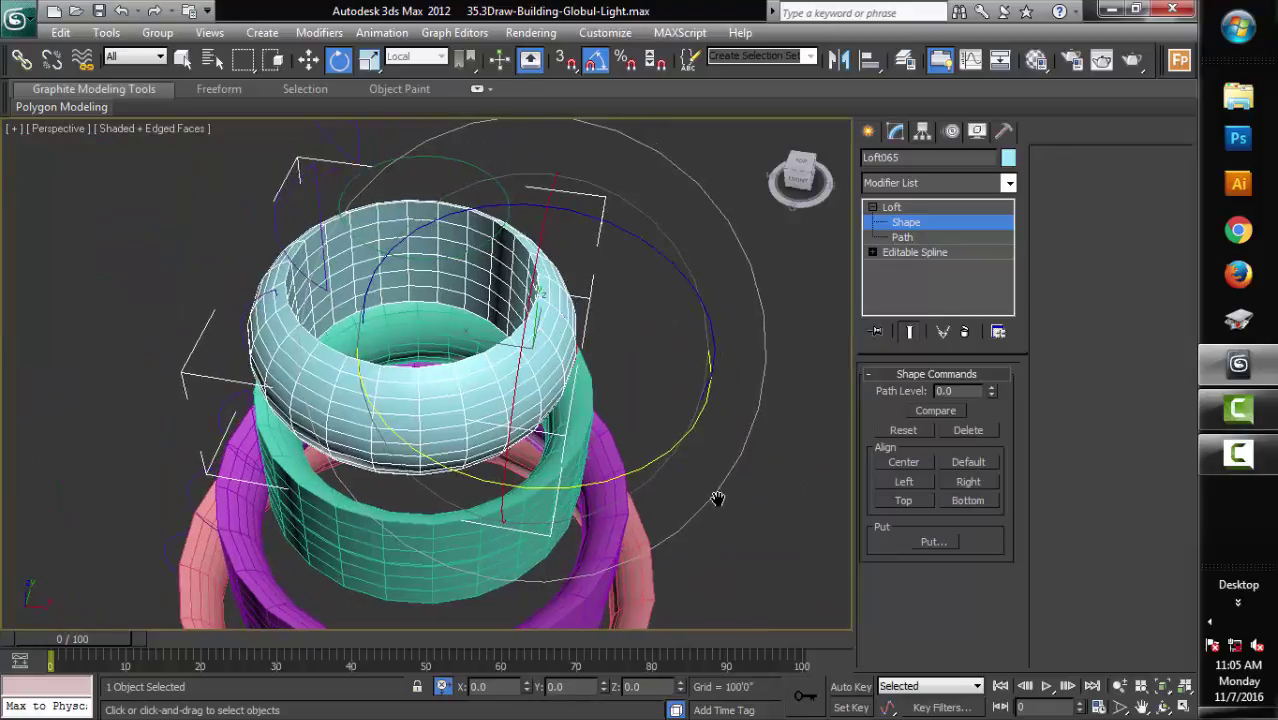
left_click(891, 206)
left_click(1010, 183)
Step: Add Edit Poly to Loft065 and hide it
key("e")
left_click(905, 240)
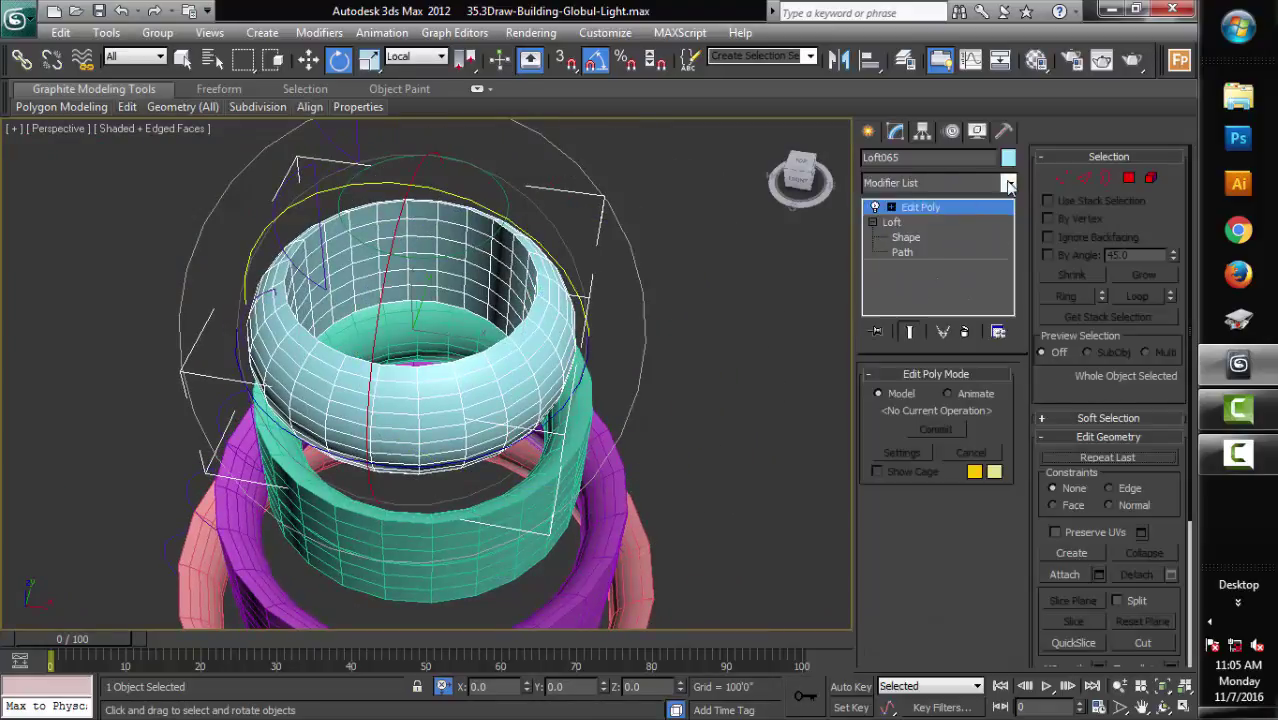
left_click(1010, 183)
right_click(748, 303)
left_click(795, 253)
Step: Select the teal loft Loft064 and rotate its cross-section shape in Top view
left_click(580, 430)
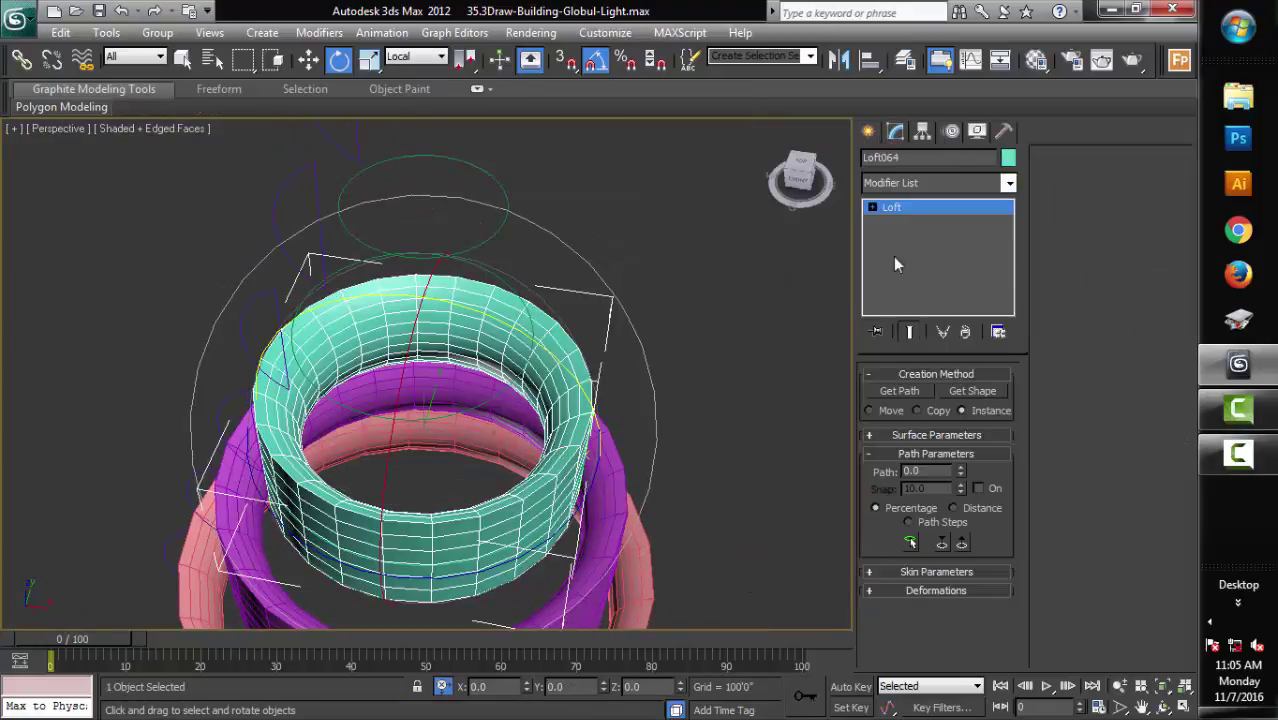
left_click(872, 206)
left_click(905, 222)
left_click(693, 595)
key("alt+w")
key("alt+w")
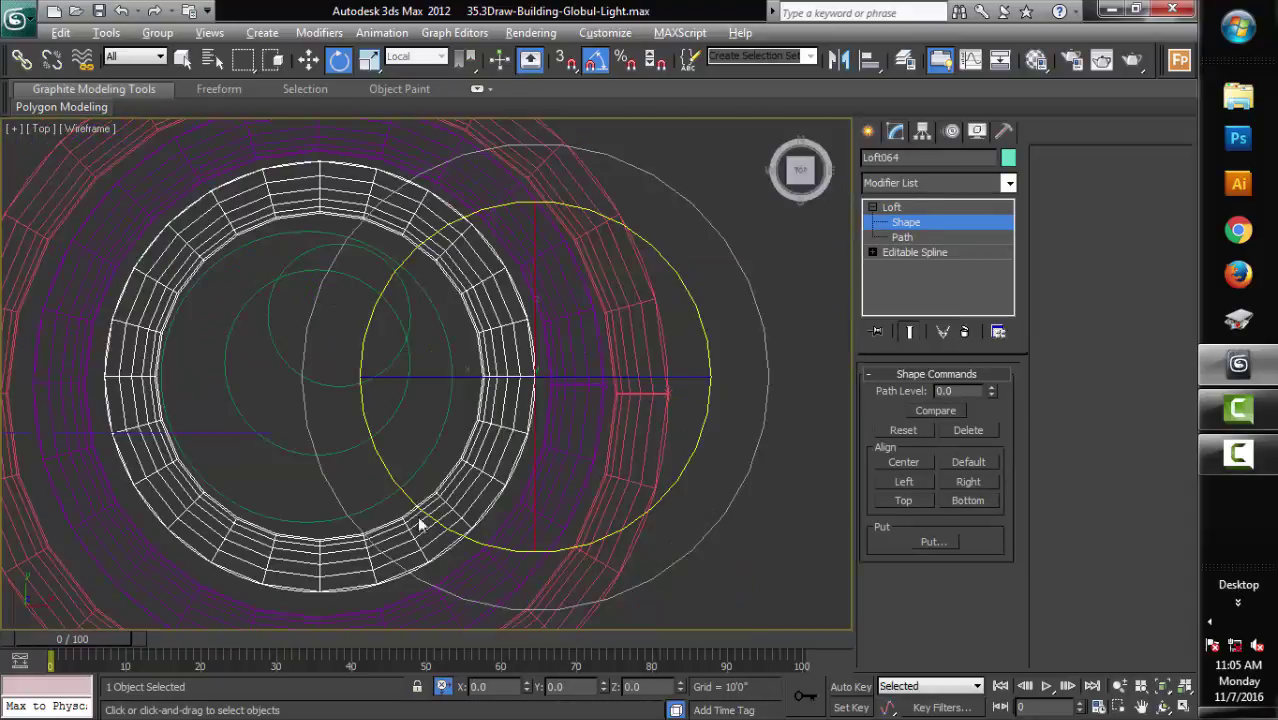
left_click_drag(380, 460, 575, 552)
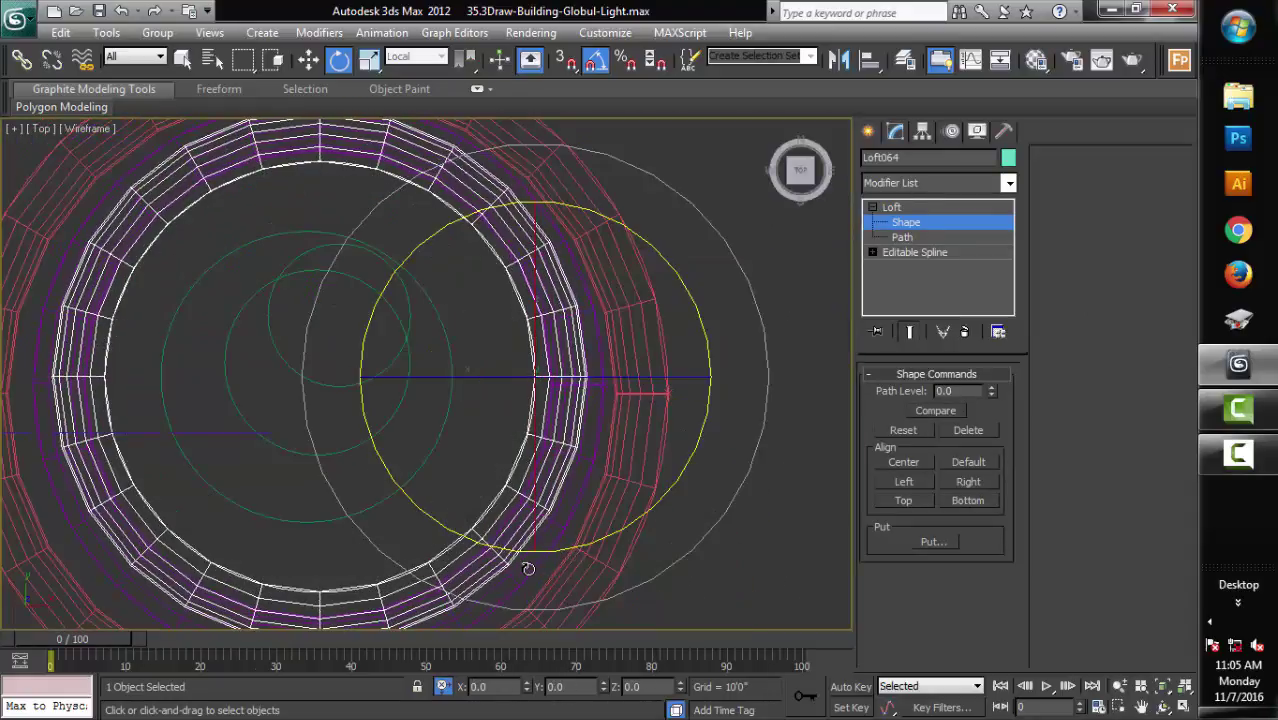
scroll(511, 437, "up", 2)
scroll(513, 435, "down", 5)
key("alt+w")
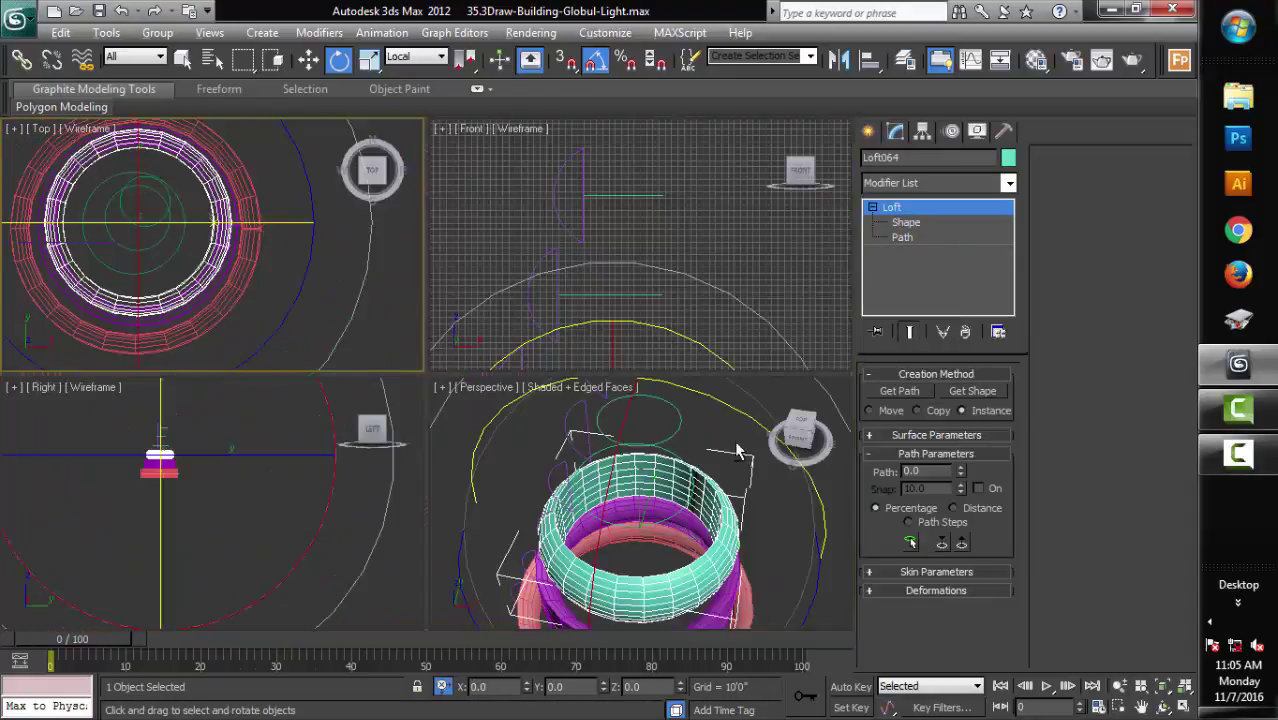
key("alt+w")
middle_click_drag(727, 505, 760, 440, "alt")
Step: Add Edit Poly to Loft064 and hide it
left_click(1009, 183)
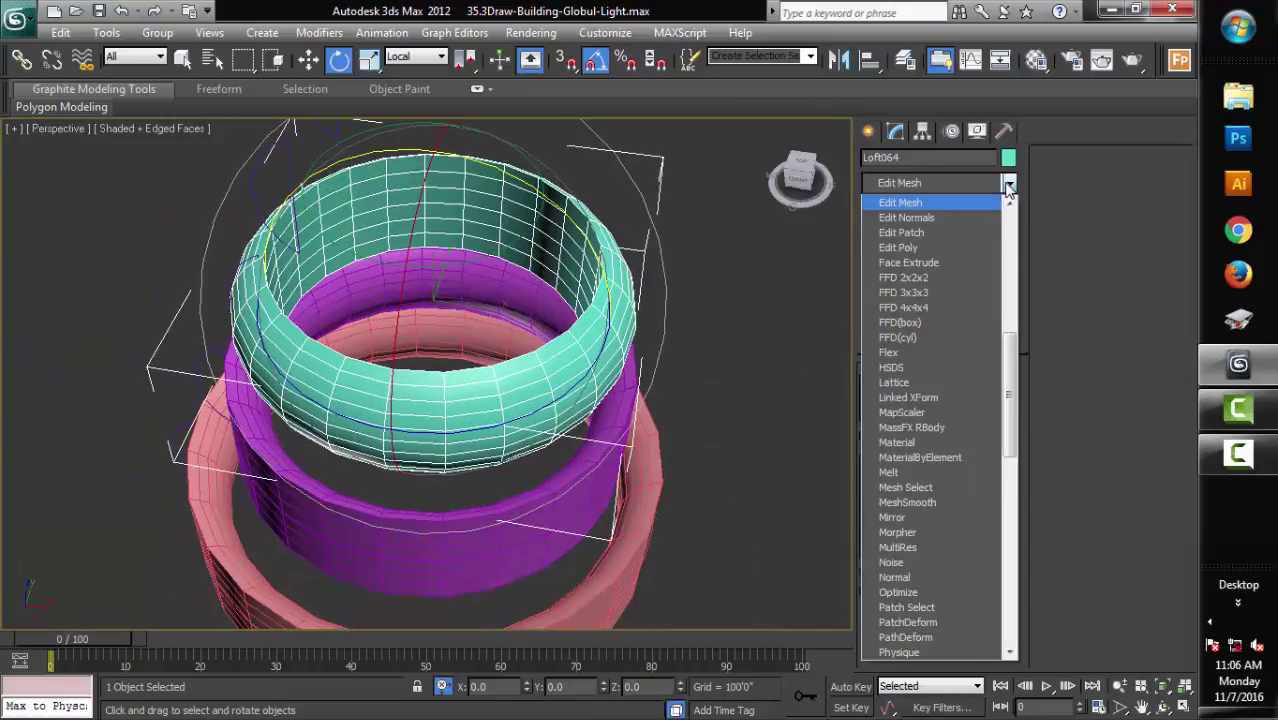
left_click(1007, 193)
right_click(748, 318)
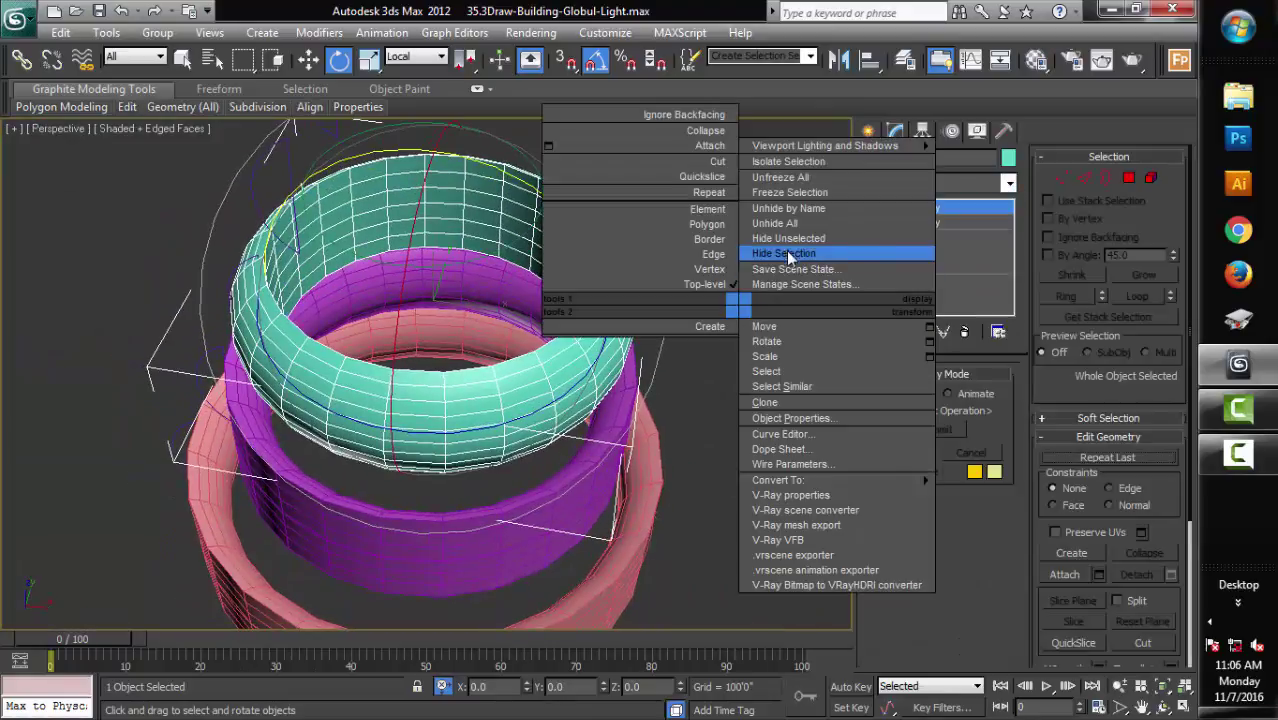
left_click(790, 257)
Step: Pick the magenta loft Loft063's cross-section shape in Top view and return to its top level
left_click(872, 207)
left_click(906, 222)
key("alt+w")
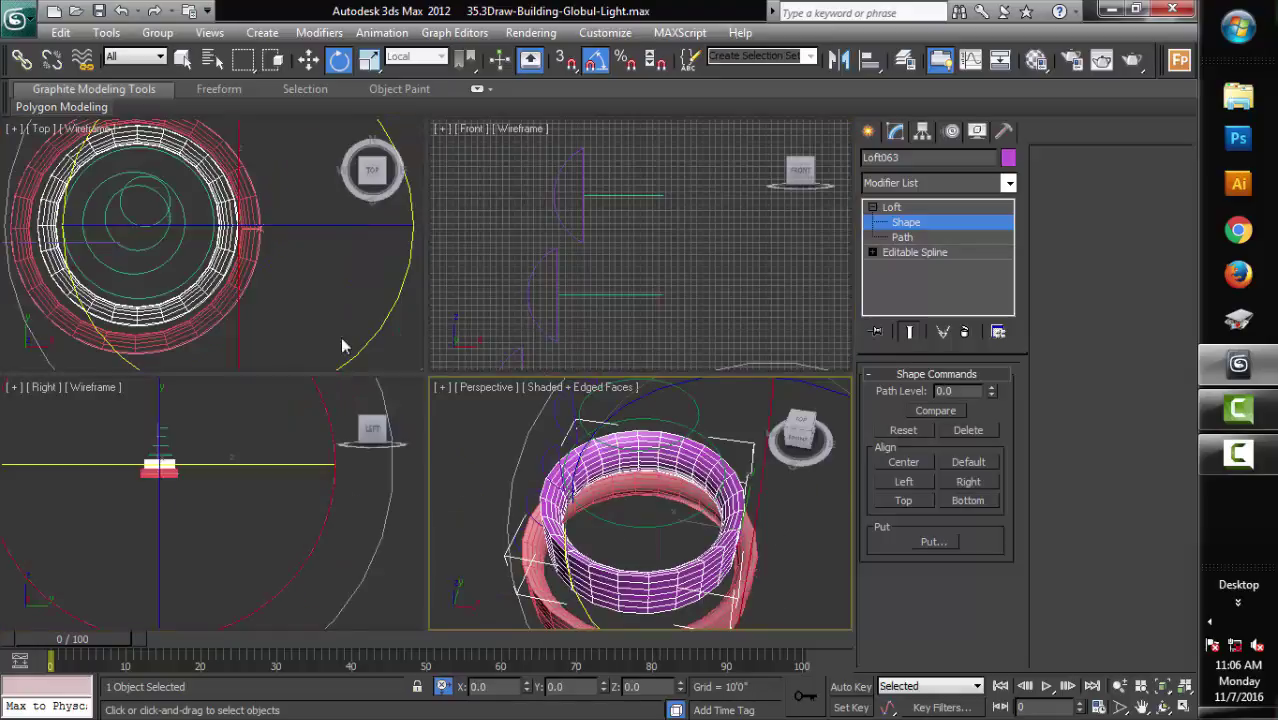
right_click(343, 343)
key("alt+w")
left_click(480, 510)
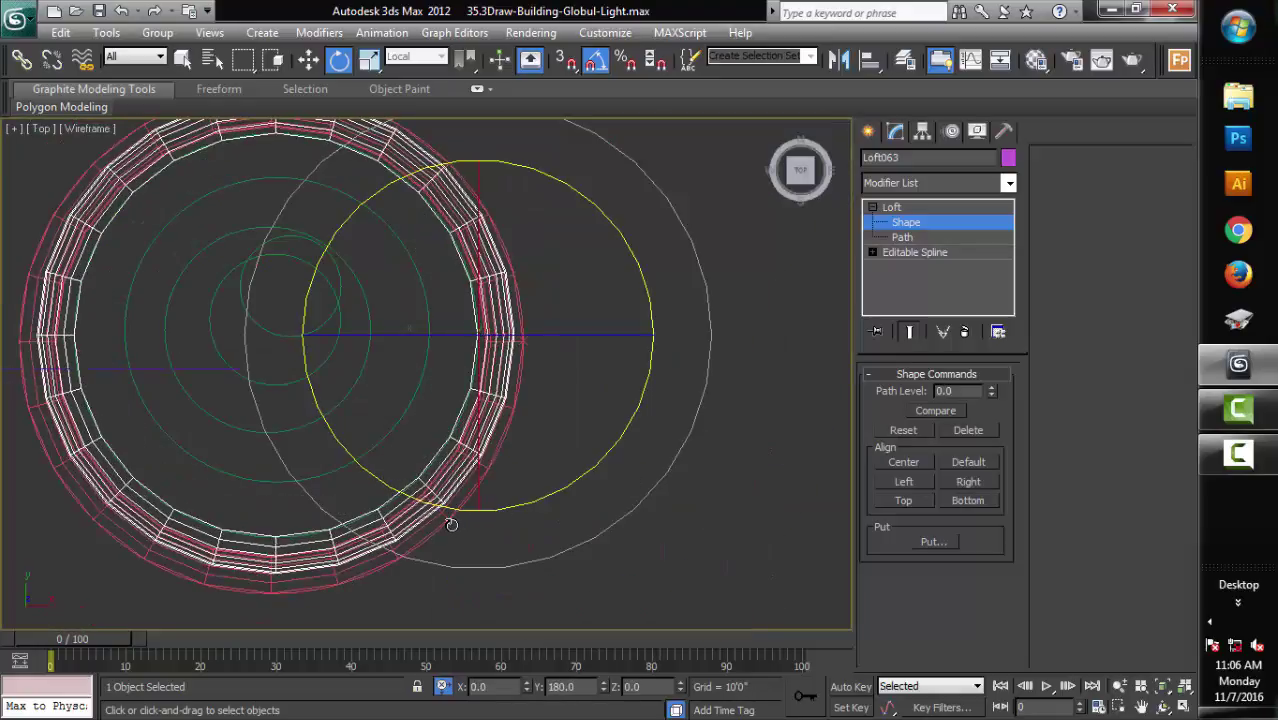
left_click(890, 207)
key("alt+w")
key("alt+w")
Step: Apply Edit Poly to Loft063 and hide it, undoing an accidental delete
left_click(1160, 692)
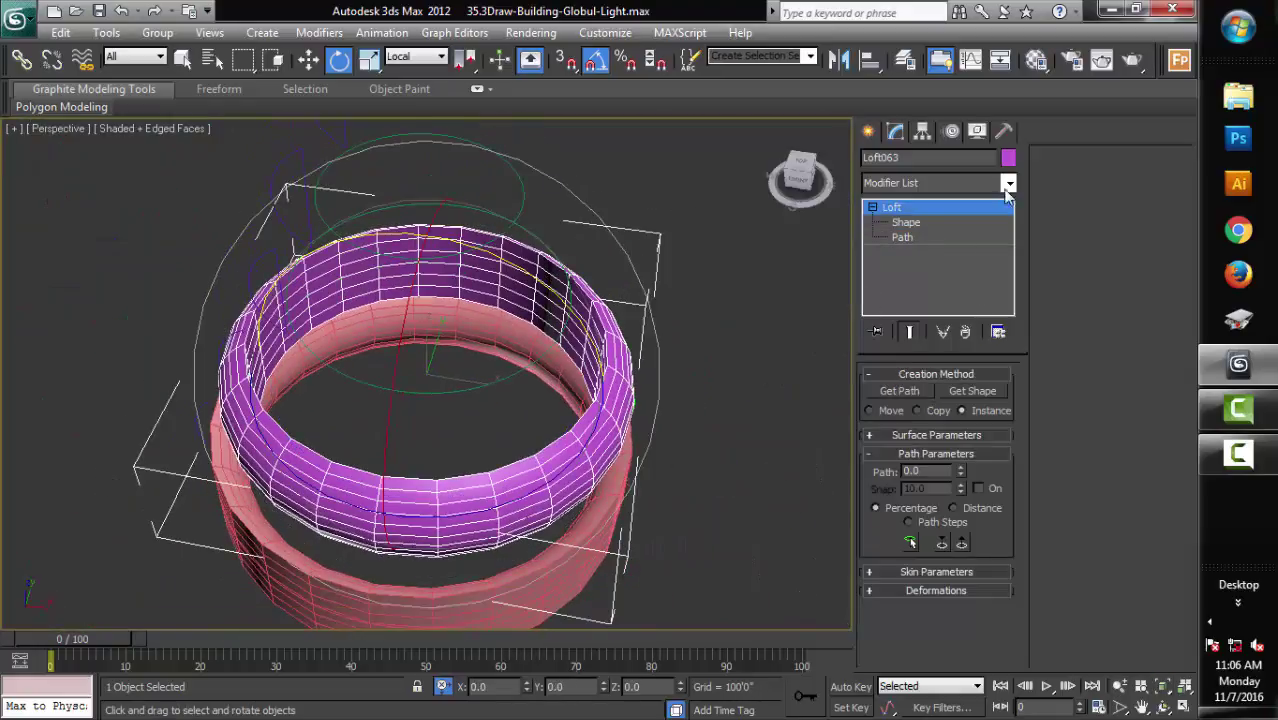
left_click(1009, 183)
key("e")
left_click(960, 250)
left_click(1009, 183)
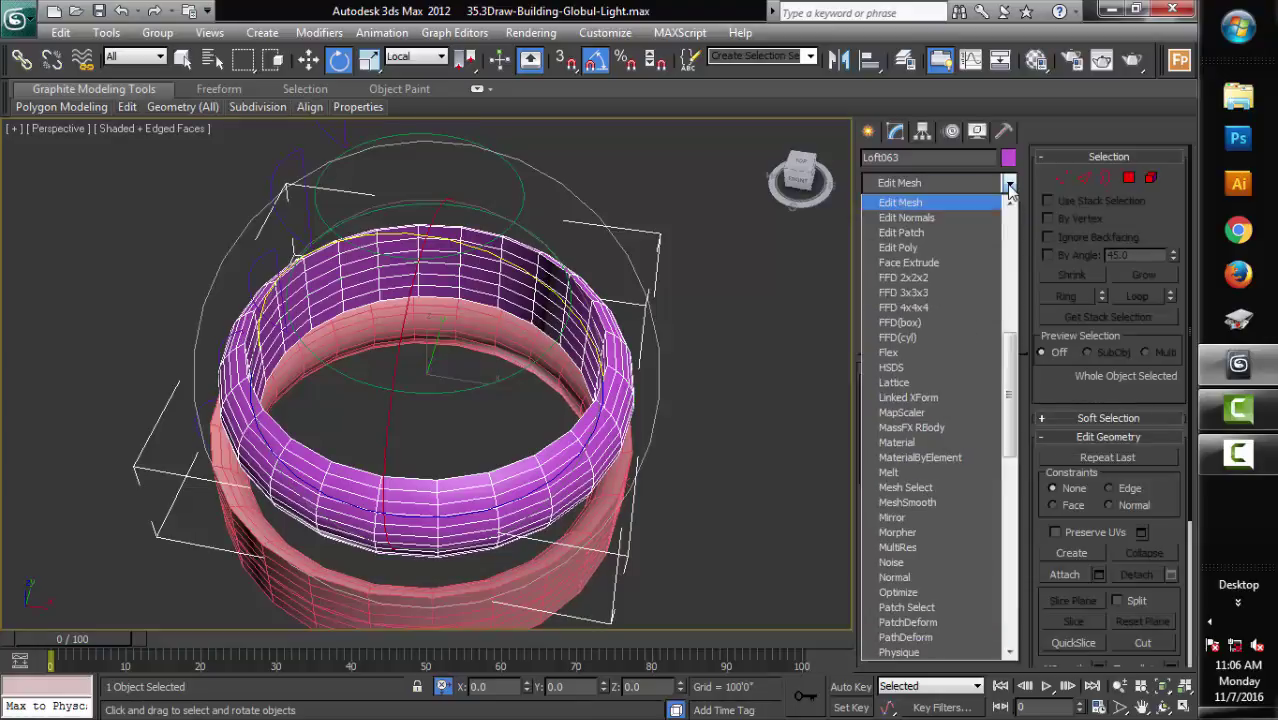
left_click(900, 300)
key("Delete")
key("ctrl+z")
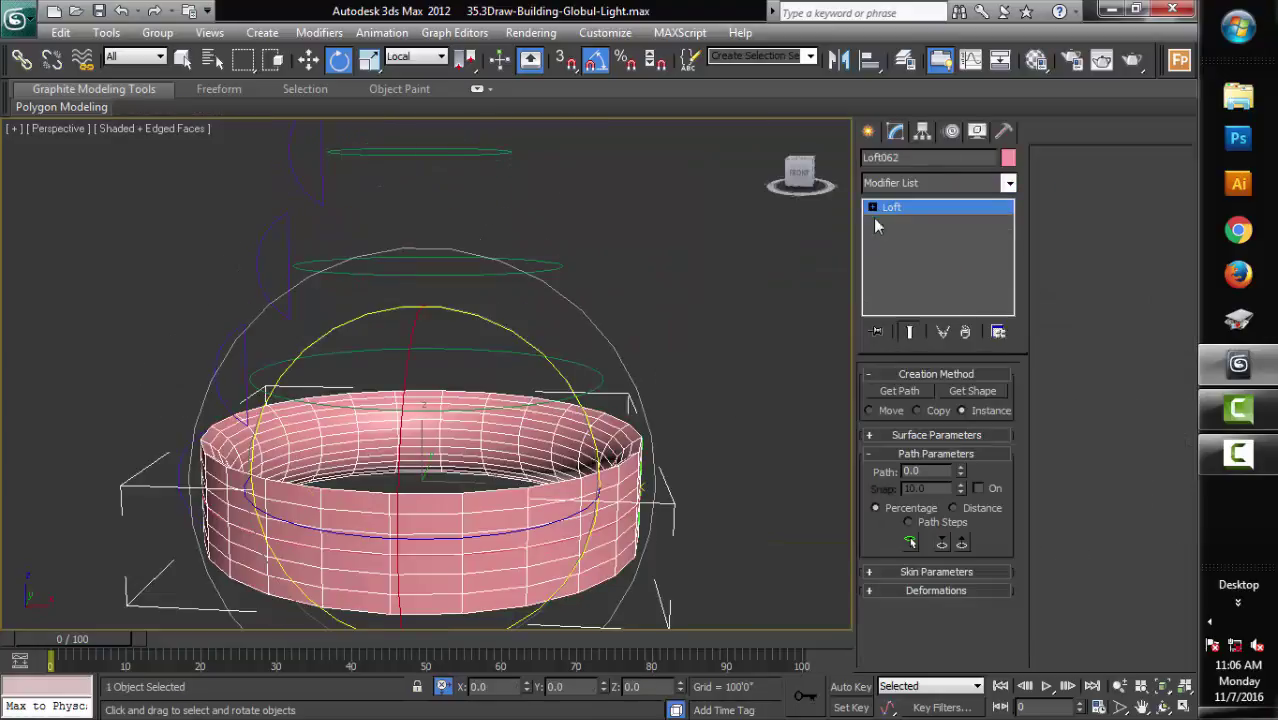
Step: Select the bottom pink loft Loft062's cross-section shape in Top view, then return to Perspective
left_click(905, 222)
left_click(600, 610)
key("alt+w")
key("alt+w")
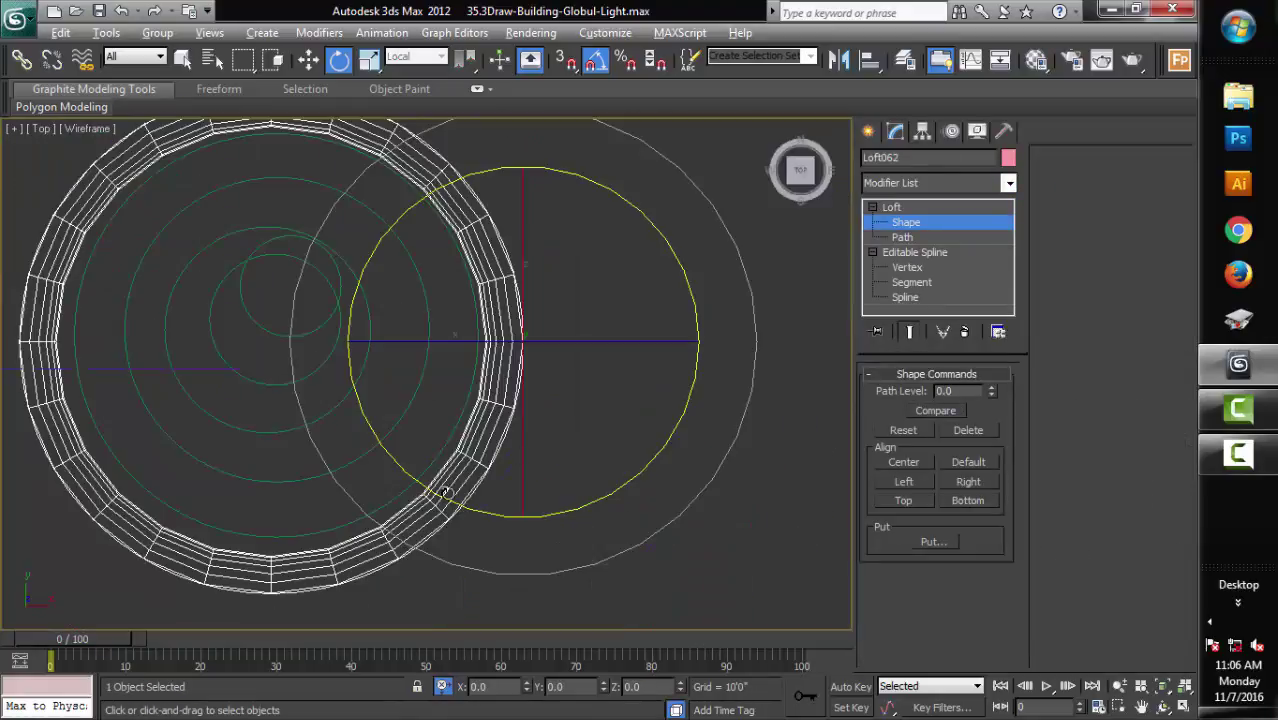
scroll(396, 464, "up", 1)
scroll(550, 520, "up", 2)
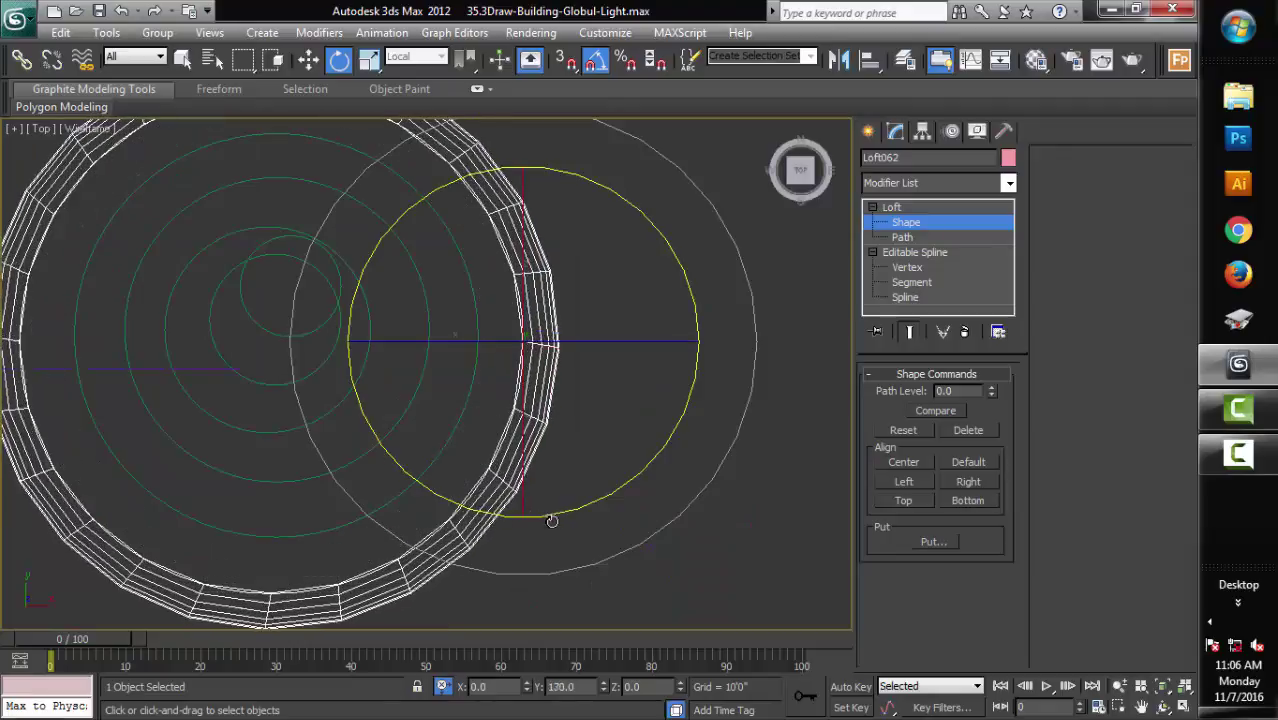
left_click(895, 208)
key("alt+w")
right_click(730, 519)
key("alt+w")
scroll(730, 519, "down", 2)
Step: Add Edit Poly to Loft062 and bring up the scene object list
left_click(1009, 183)
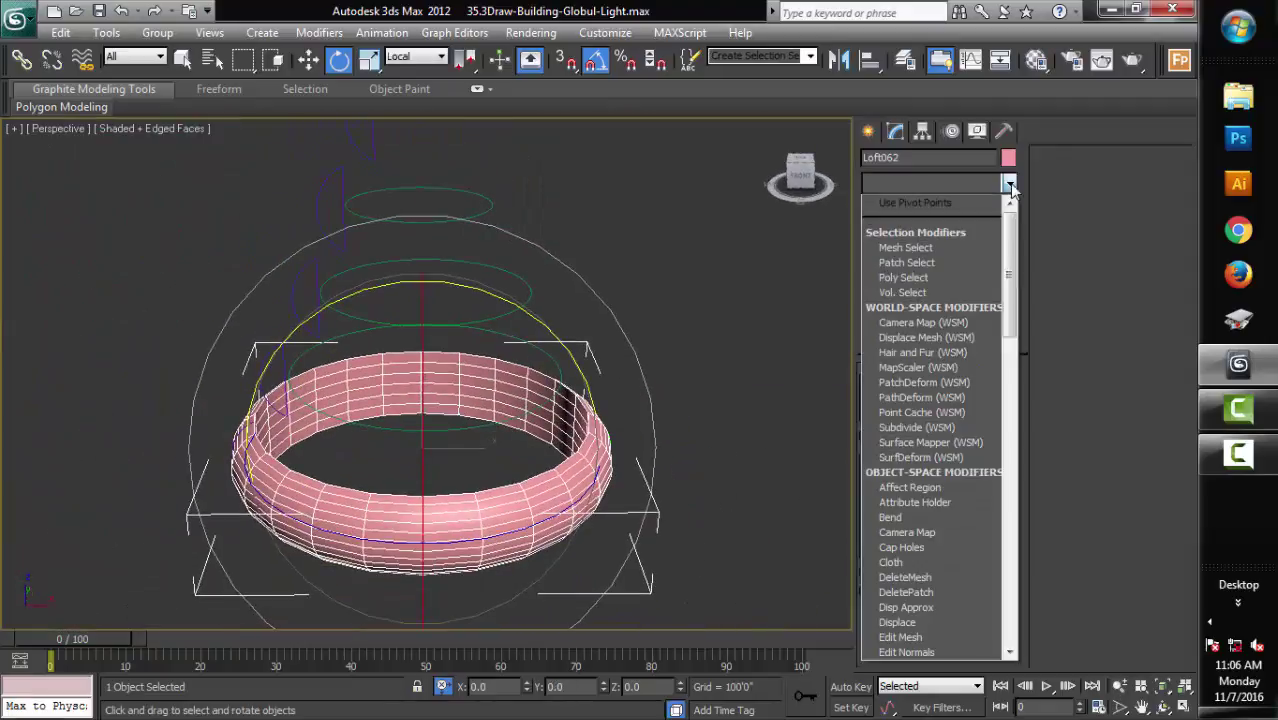
scroll(945, 238, "down", 9)
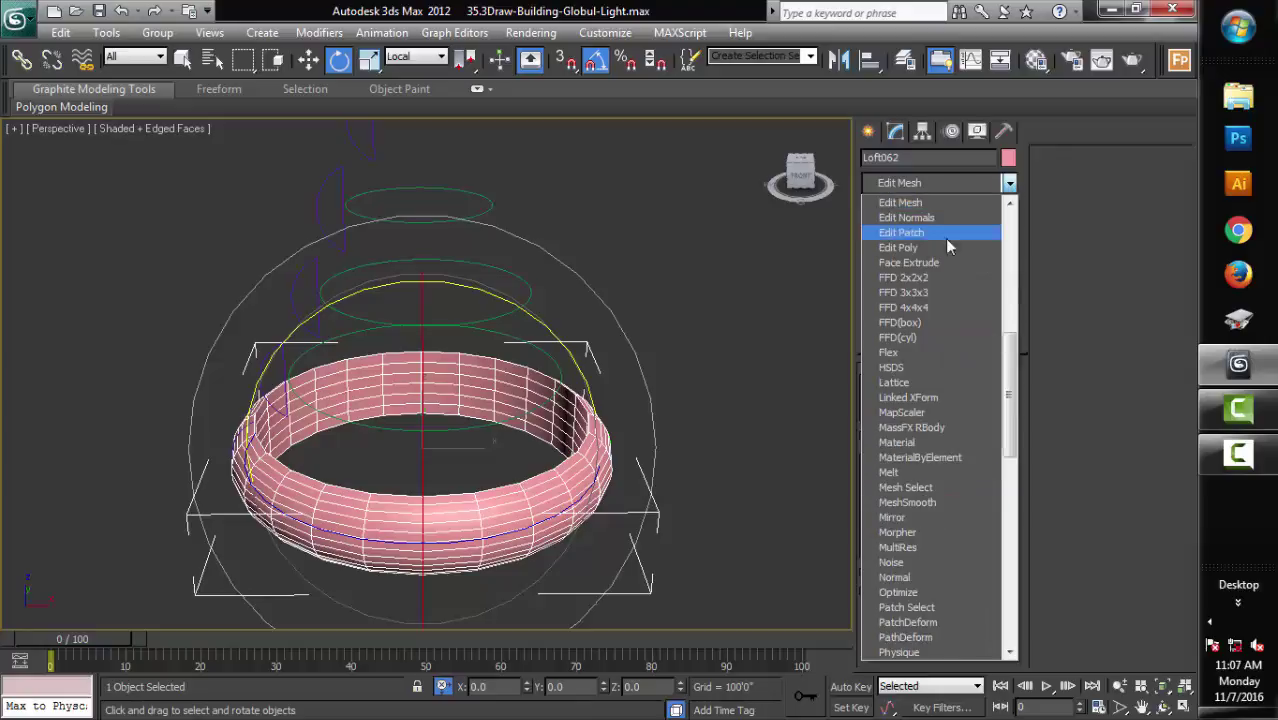
left_click(945, 232)
left_click(1009, 186)
scroll(922, 255, "down", 5)
left_click(922, 255)
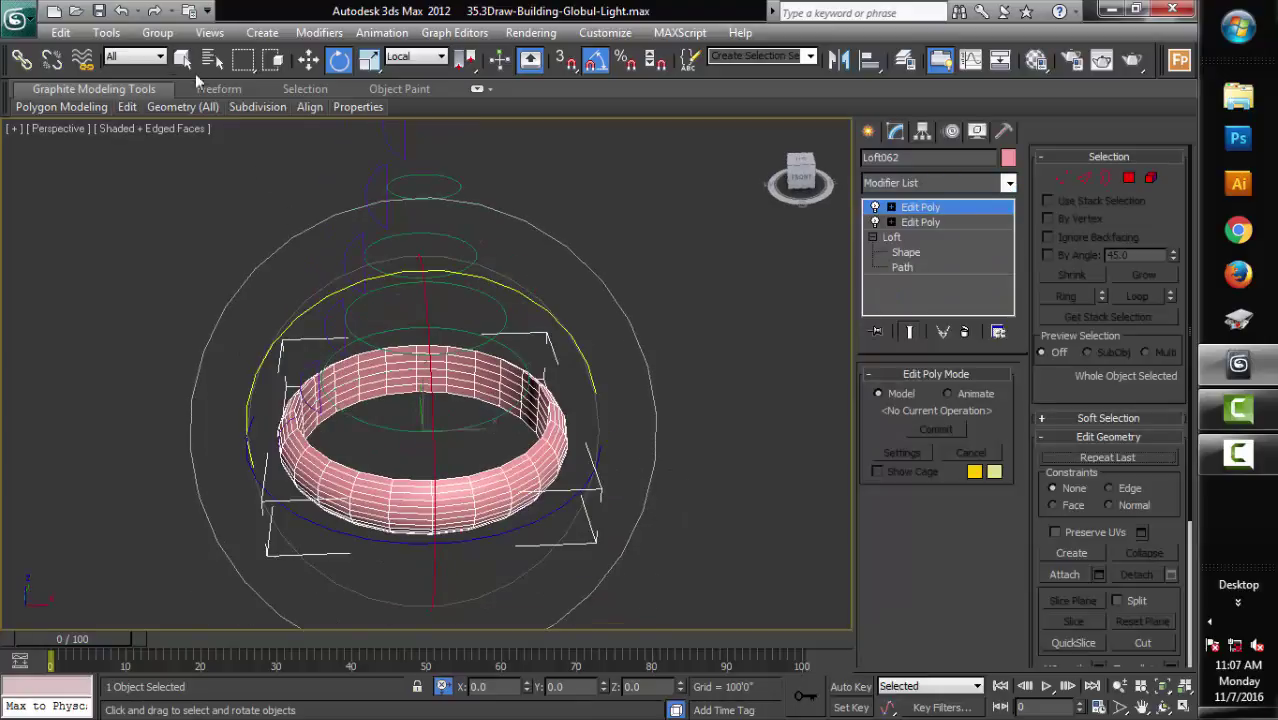
key("h")
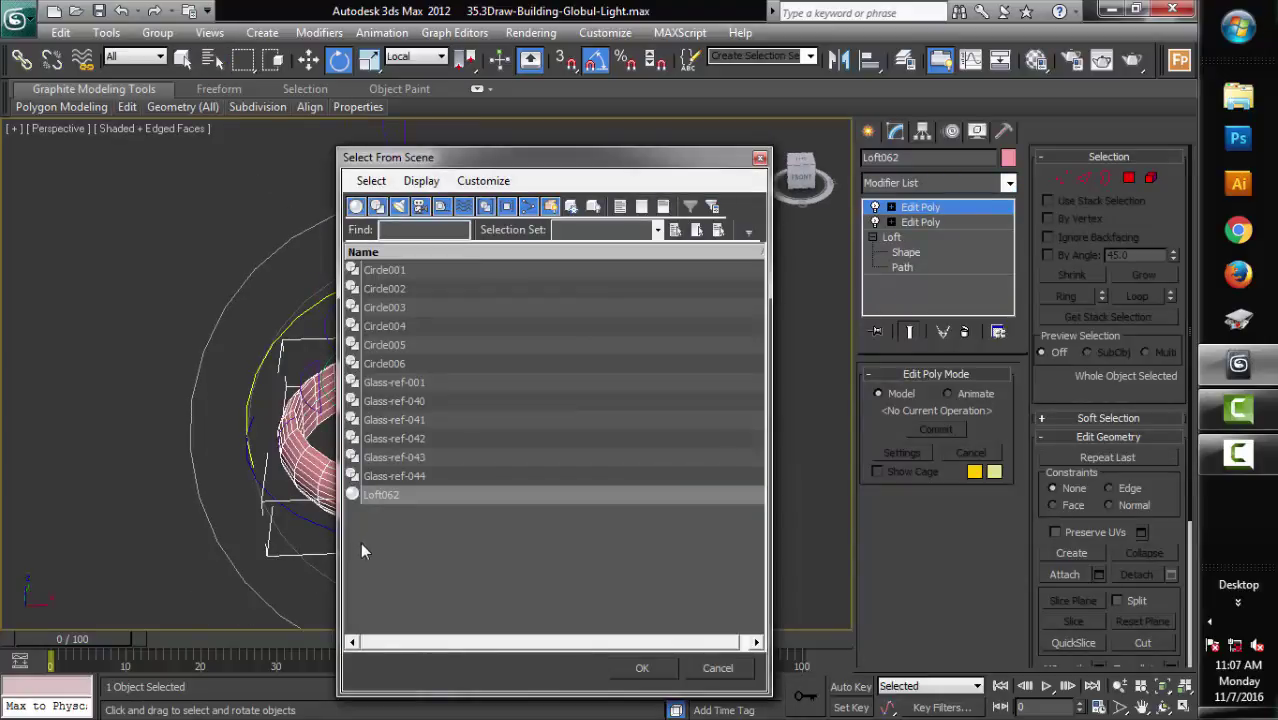
Step: Unhide Loft063 through Loft067 so all six rings are visible
left_click(760, 157)
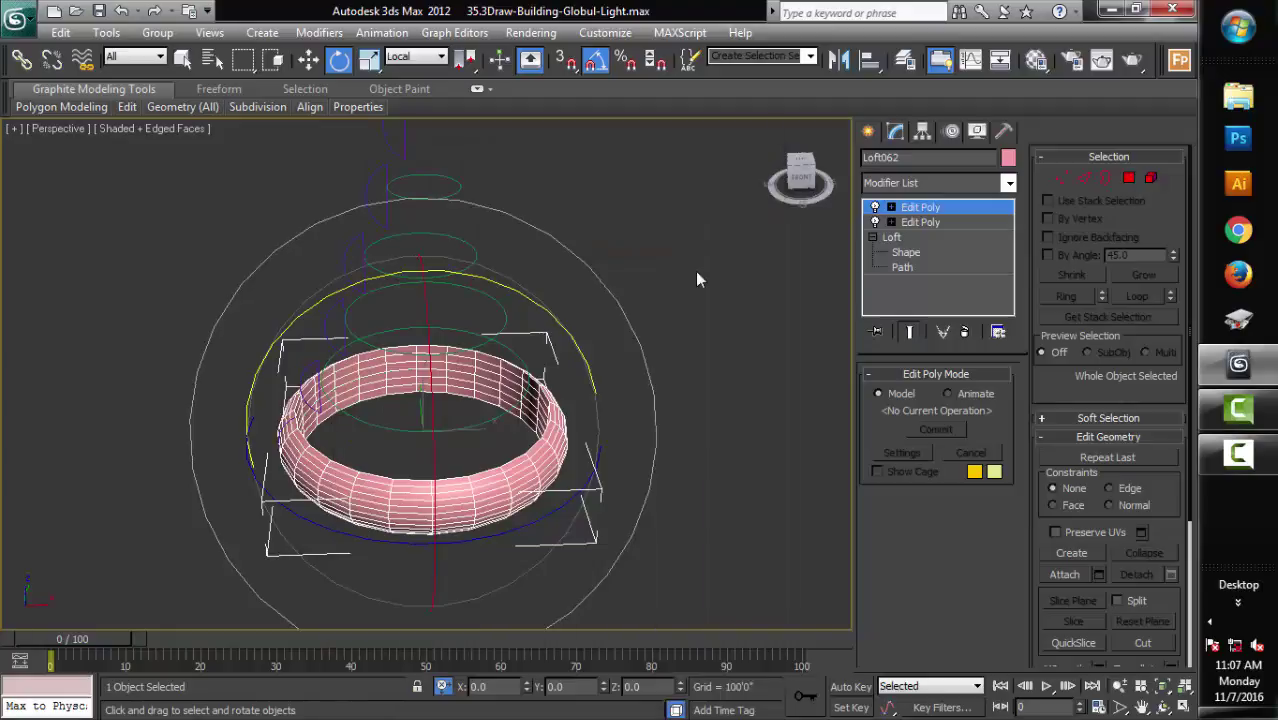
right_click(695, 271)
left_click(725, 181)
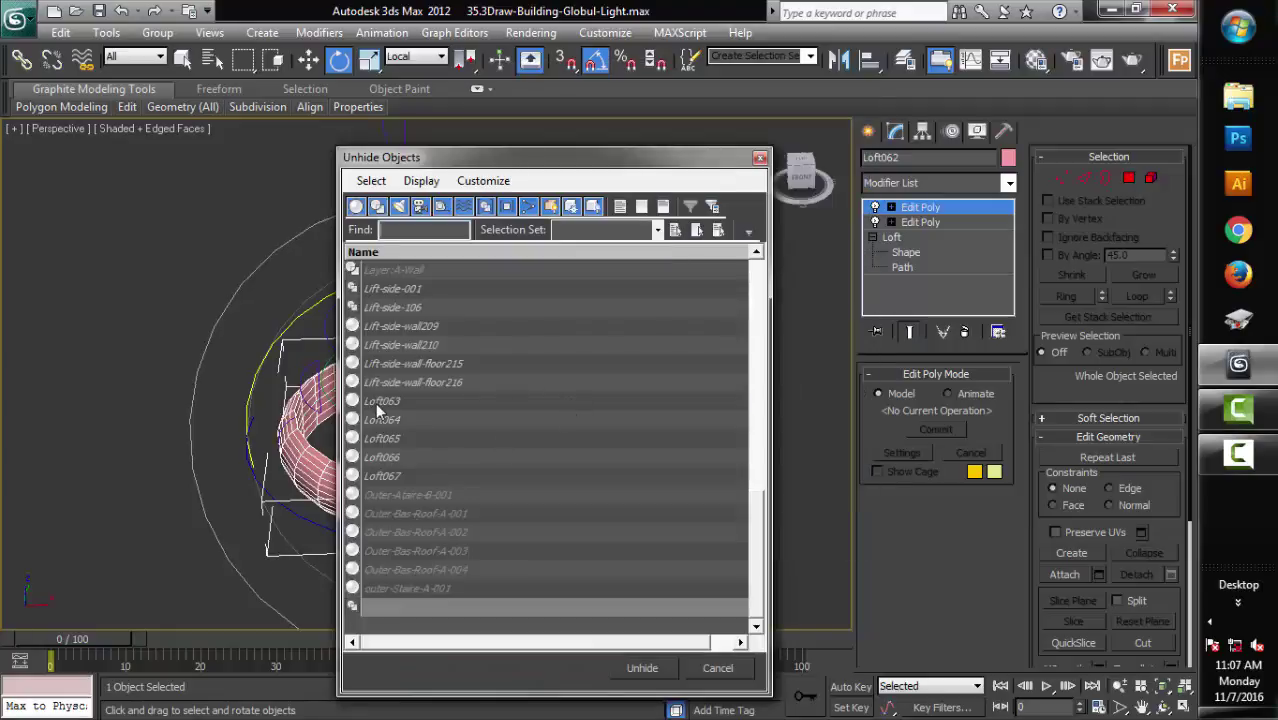
left_click_drag(378, 402, 378, 486)
left_click(642, 668)
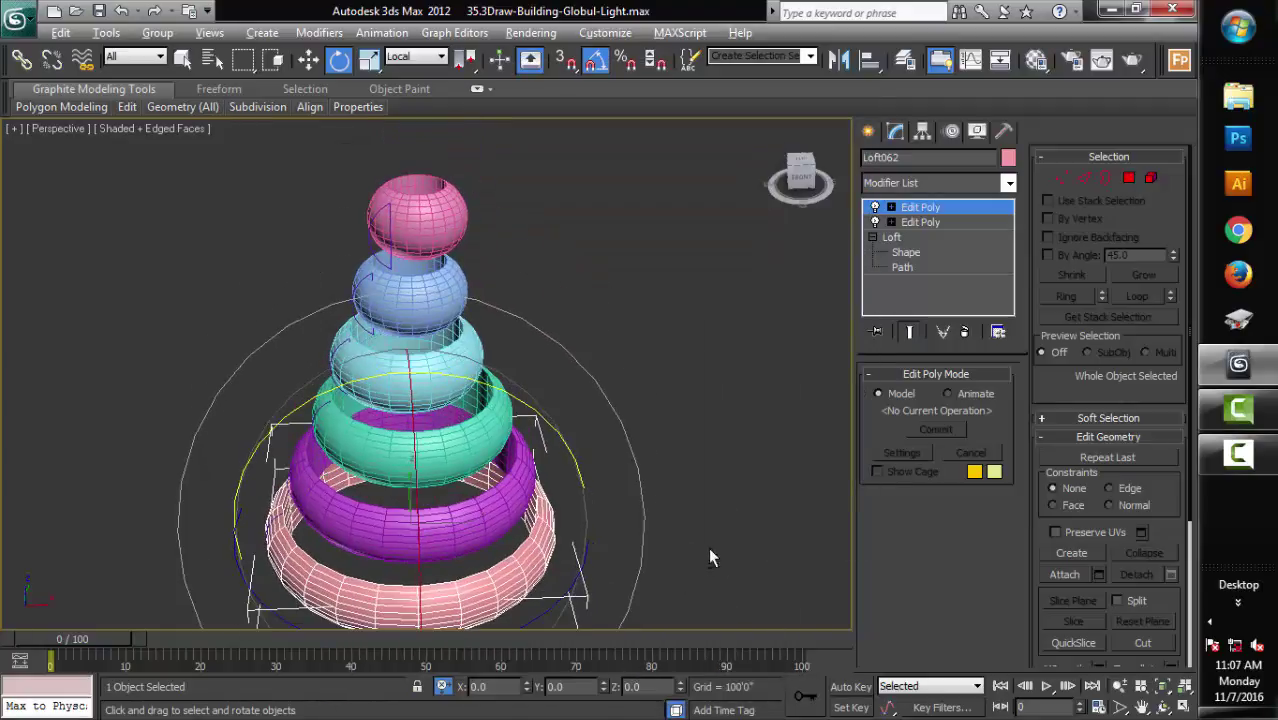
Step: Orbit around the ring stack and pan the maximized Front view to inspect it
mouse_move(726, 537)
middle_mouse_down("alt")
mouse_move(760, 561)
mouse_move(716, 533)
mouse_move(713, 501)
mouse_move(740, 344)
mouse_move(700, 541)
mouse_move(721, 488)
mouse_move(702, 490)
mouse_move(669, 388)
middle_mouse_up("alt")
key("alt+w")
middle_click(753, 305)
key("alt+w")
middle_click_drag(680, 575, 712, 379)
mouse_move(698, 433)
middle_mouse_down()
mouse_move(690, 539)
mouse_move(673, 391)
mouse_move(661, 505)
middle_mouse_up()
key("alt+w")
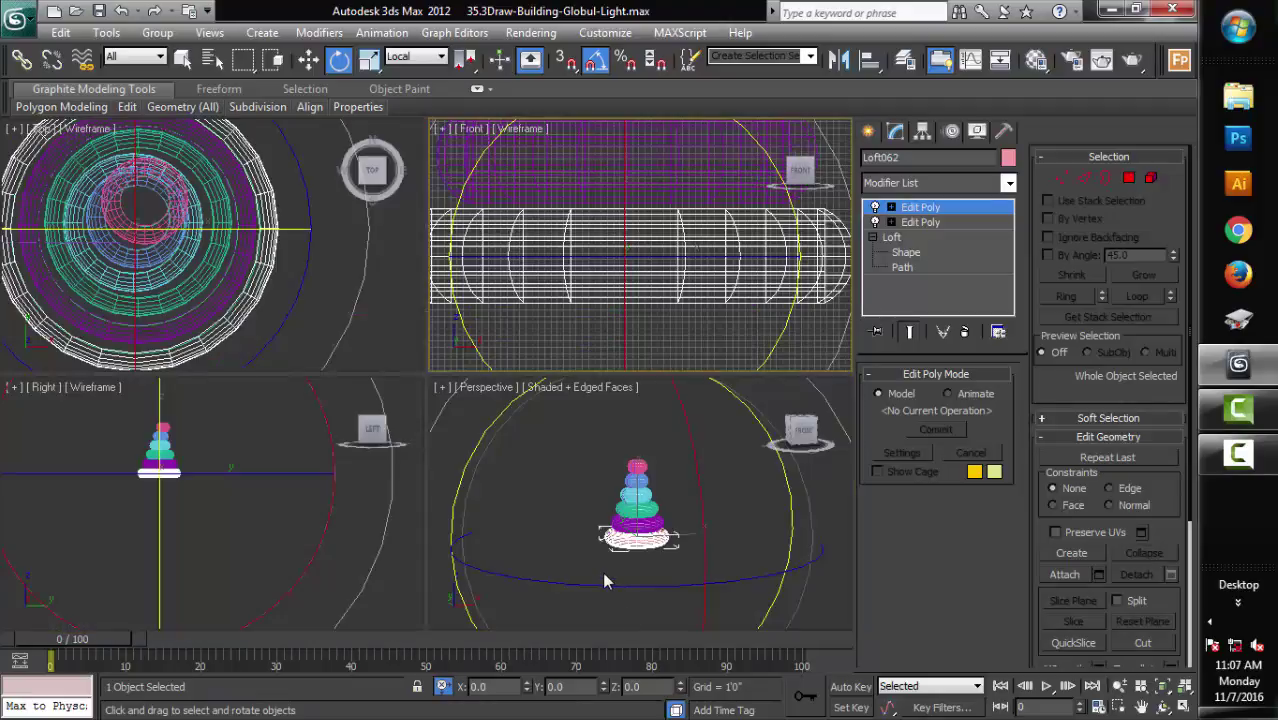
key("alt+w")
Step: View the stack from above, then frame all rings in the wireframe Front view
mouse_move(650, 529)
middle_mouse_down("alt")
mouse_move(668, 600)
mouse_move(535, 520)
mouse_move(550, 470)
middle_mouse_up("alt")
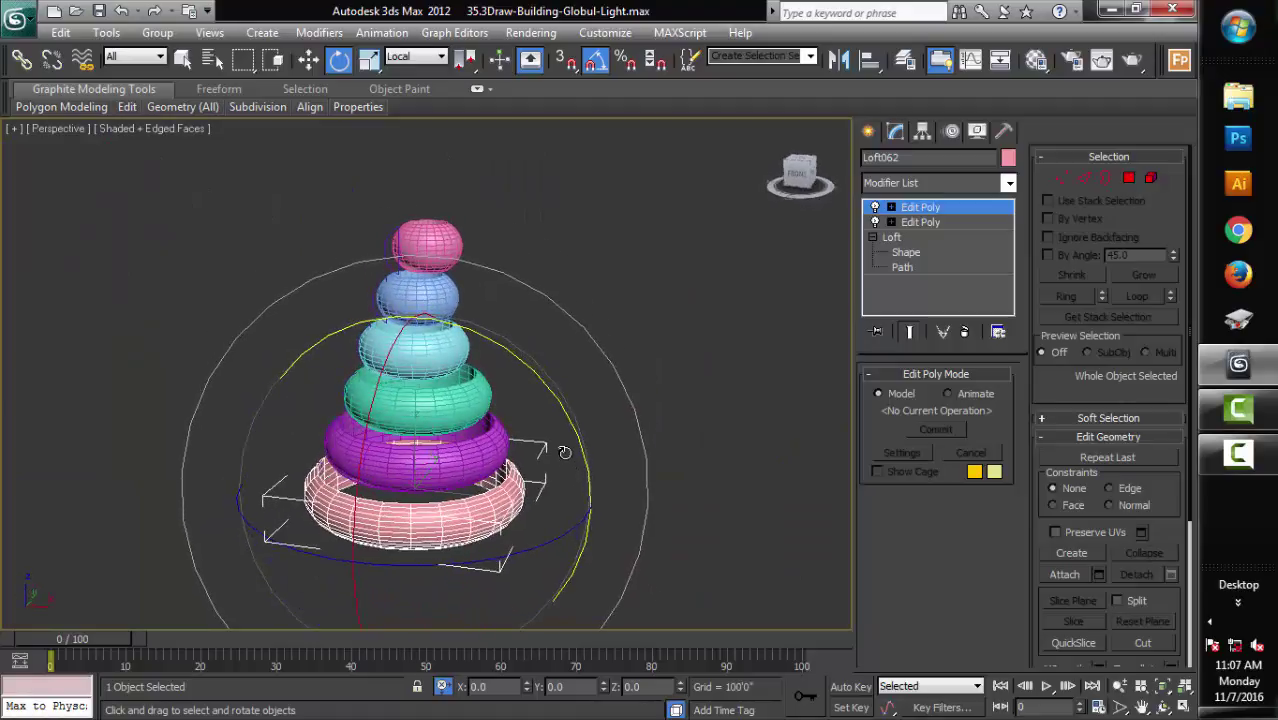
key("alt+w")
right_click(610, 331)
key("alt+w")
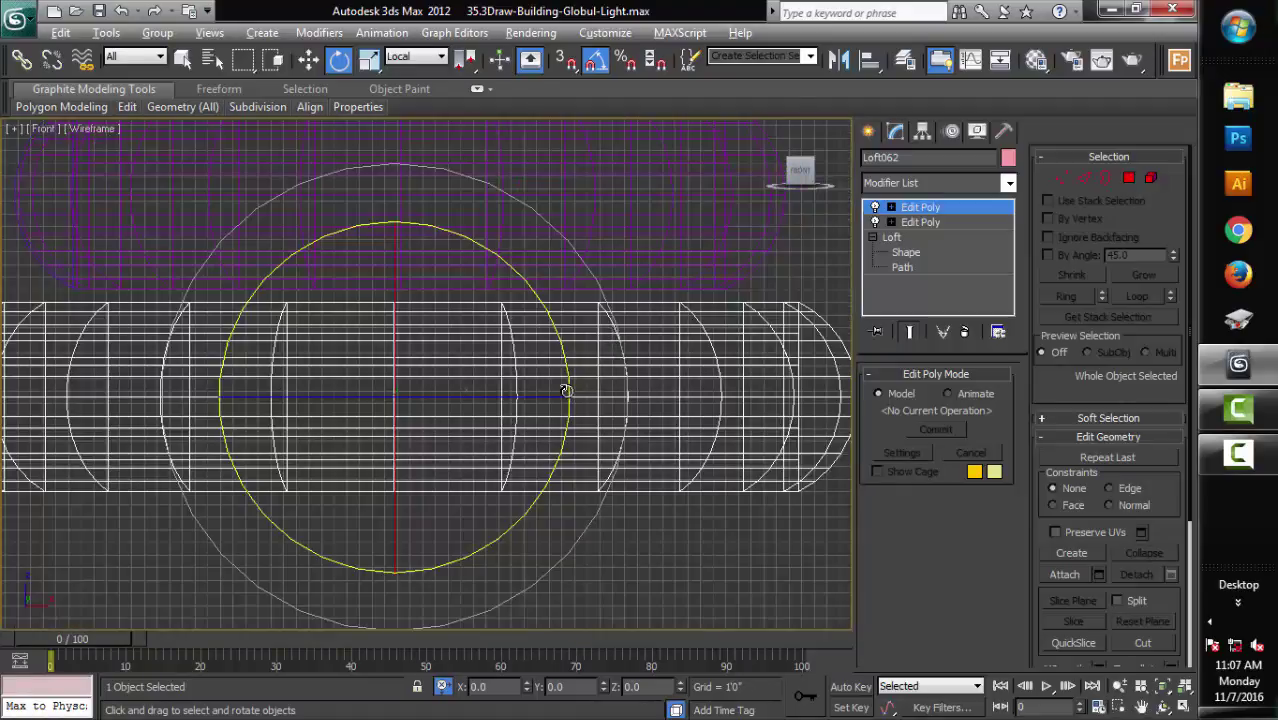
scroll(590, 378, "down", 3)
scroll(645, 352, "down", 1)
mouse_move(644, 390)
middle_mouse_down()
mouse_move(636, 600)
mouse_move(651, 393)
middle_mouse_up()
key("alt+w")
Step: Orbit the maximized Perspective view slightly higher and save the scene
right_click(522, 516)
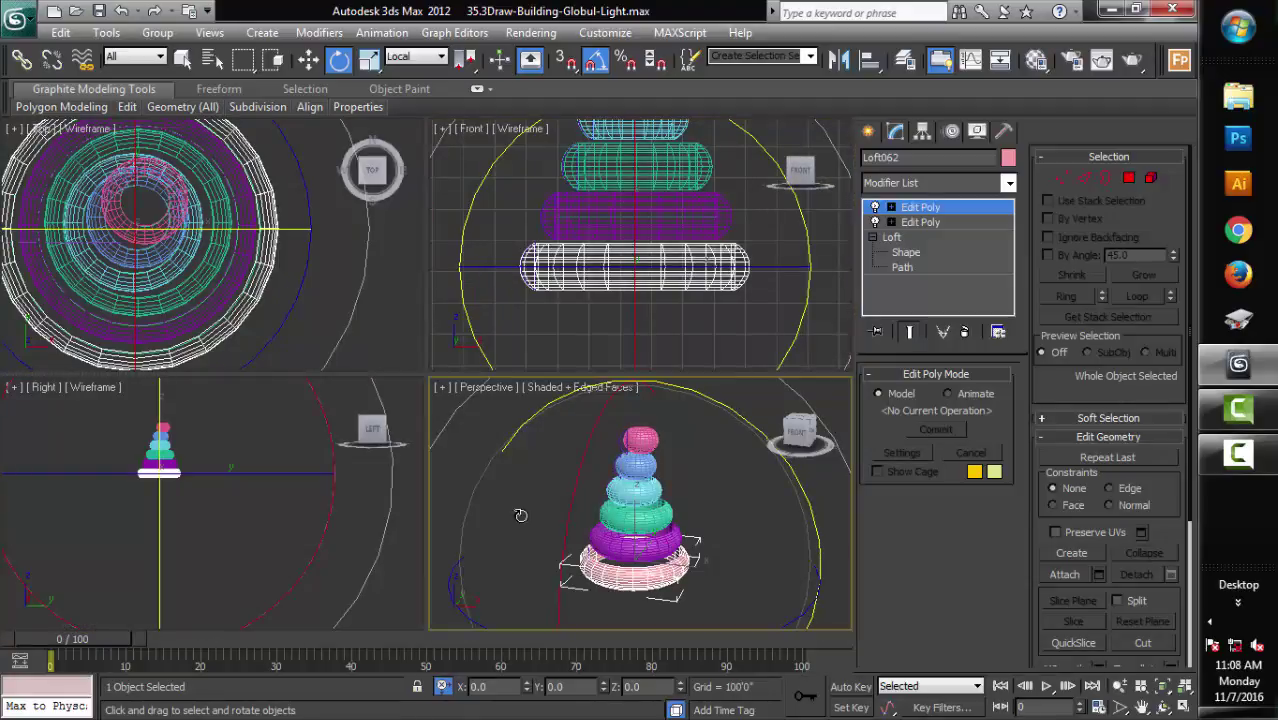
key("alt+w")
middle_click_drag(535, 515, 631, 524, "alt")
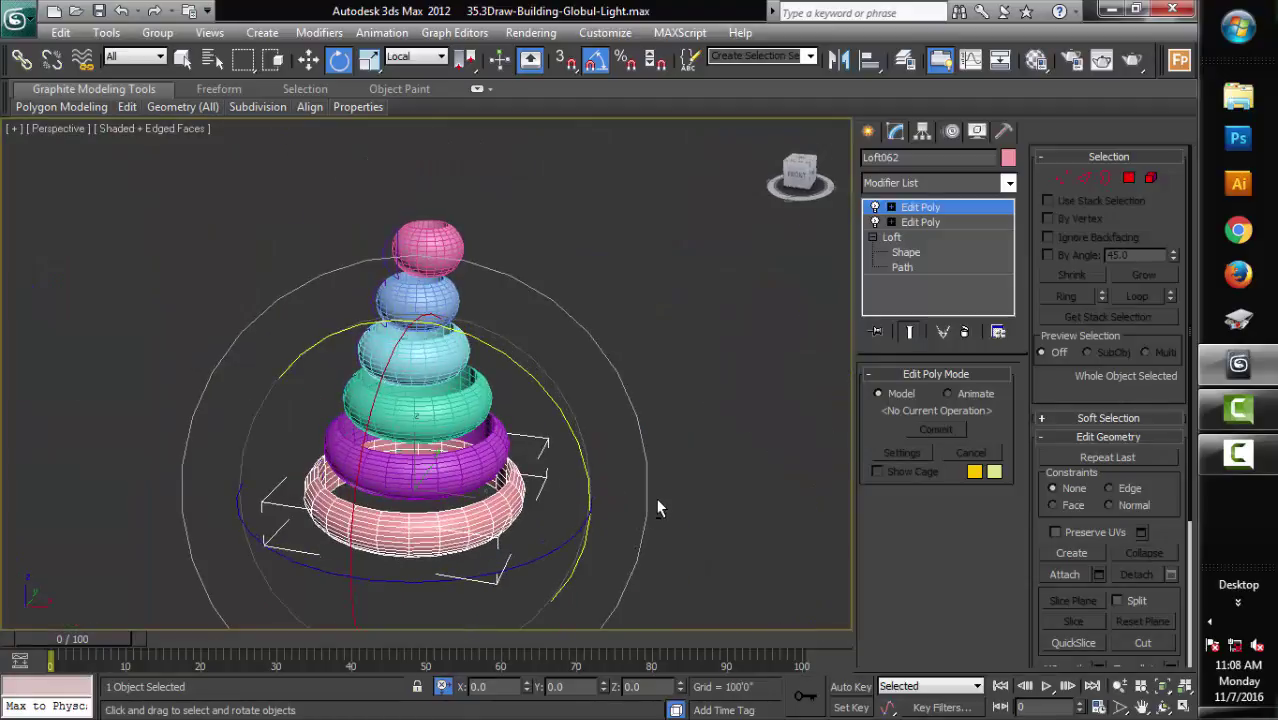
key("ctrl+s")
left_click(183, 59)
Step: Collapse the bottom pink ring's and purple ring's Edit Poly stacks with Collapse All
right_click(944, 208)
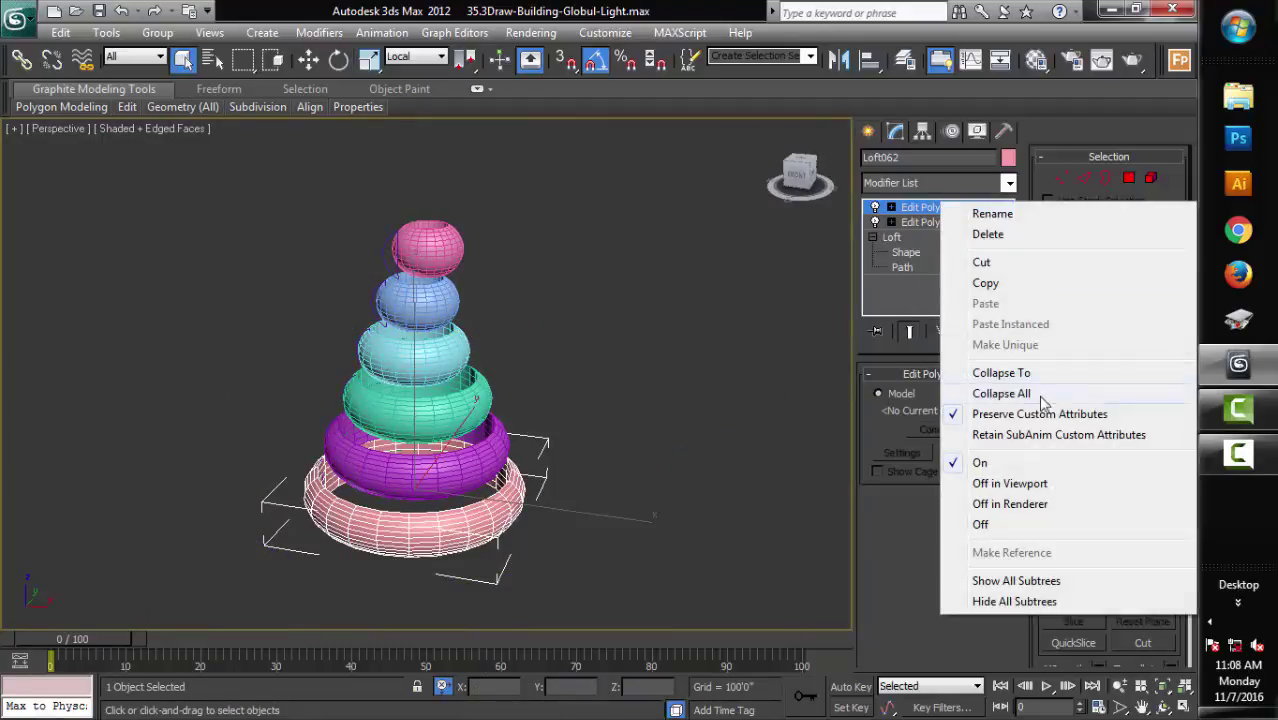
left_click(1005, 395)
left_click(686, 425)
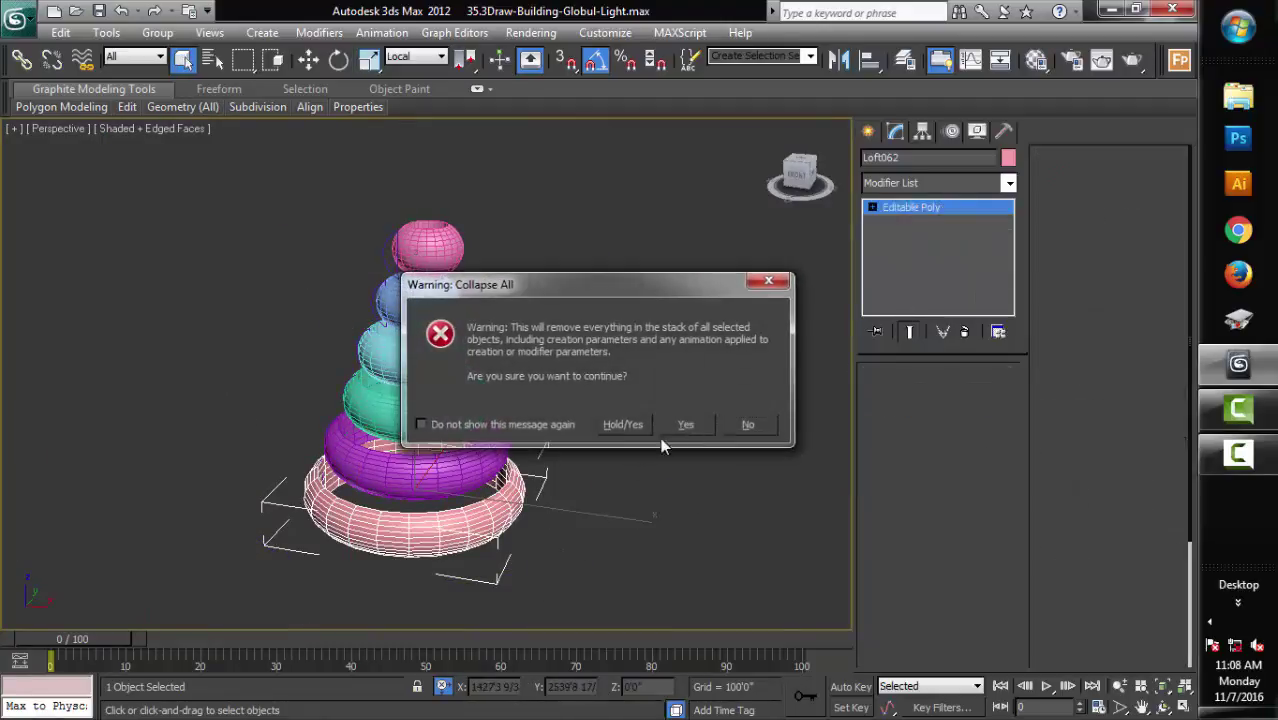
left_click(425, 485)
right_click(905, 214)
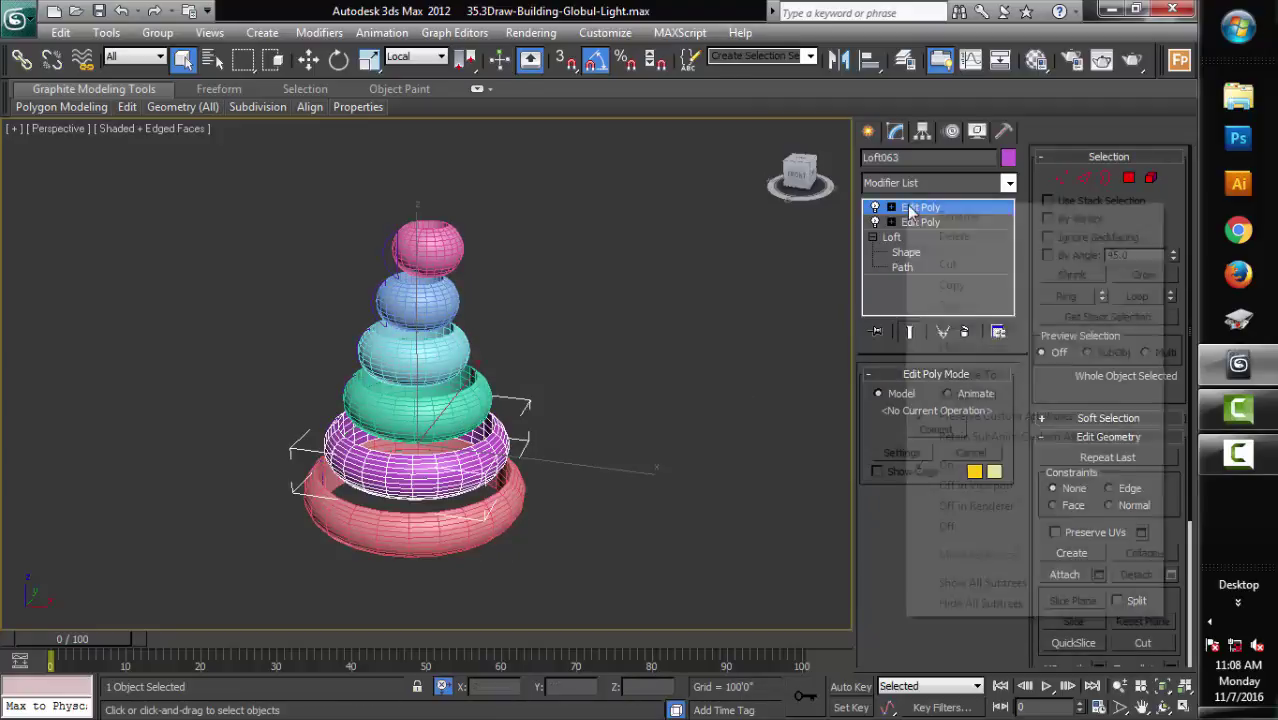
left_click(1067, 394)
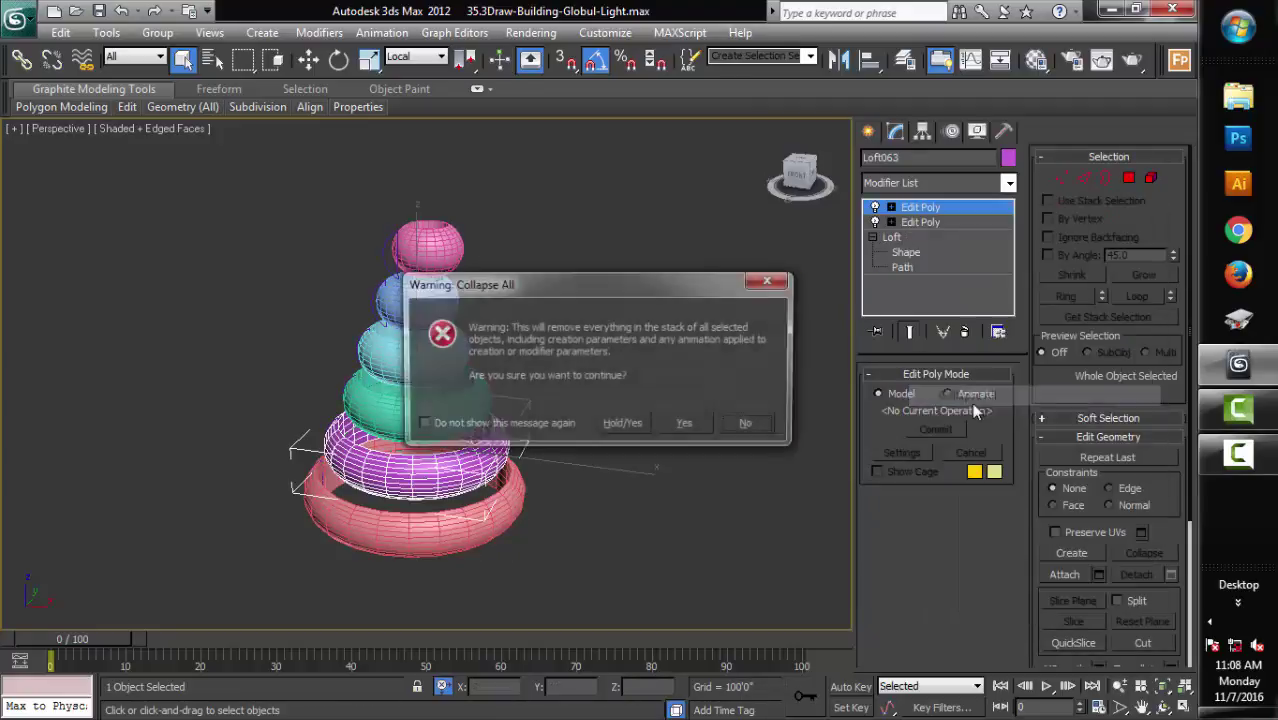
left_click(684, 423)
Step: Collapse the teal and light cyan rings' modifier stacks into editable polys
left_click(430, 400)
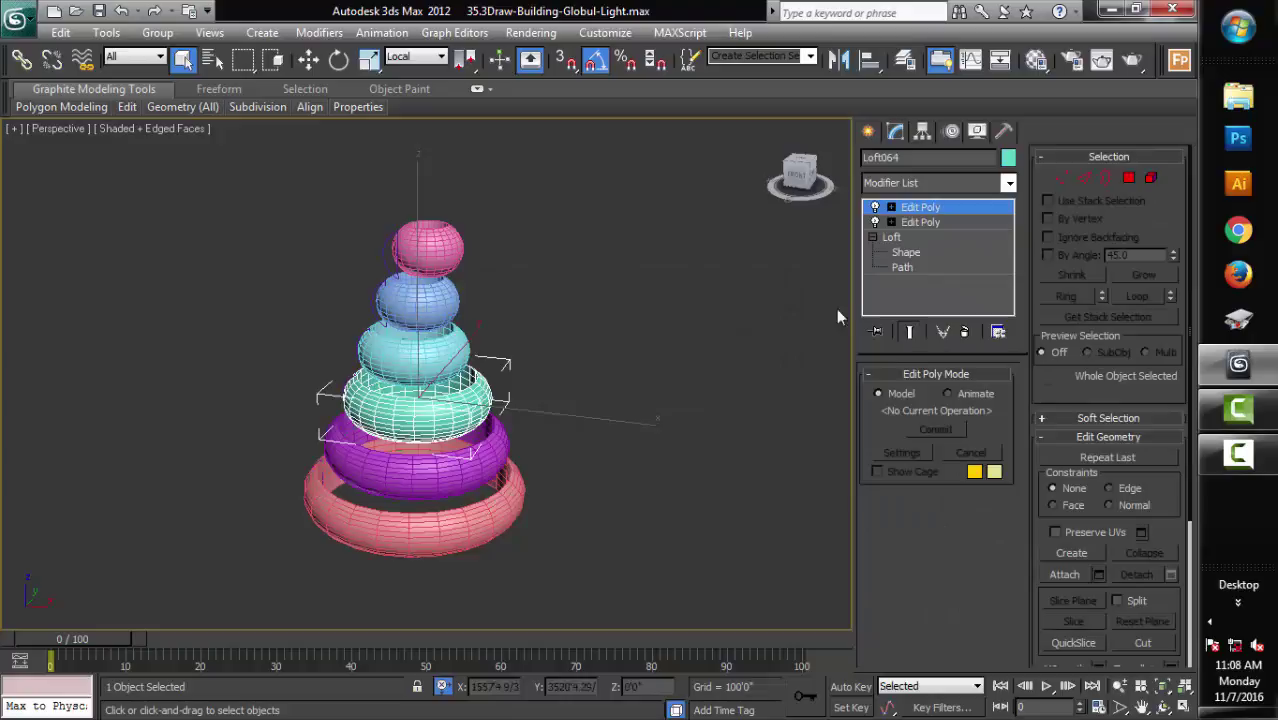
right_click(920, 210)
left_click(1000, 398)
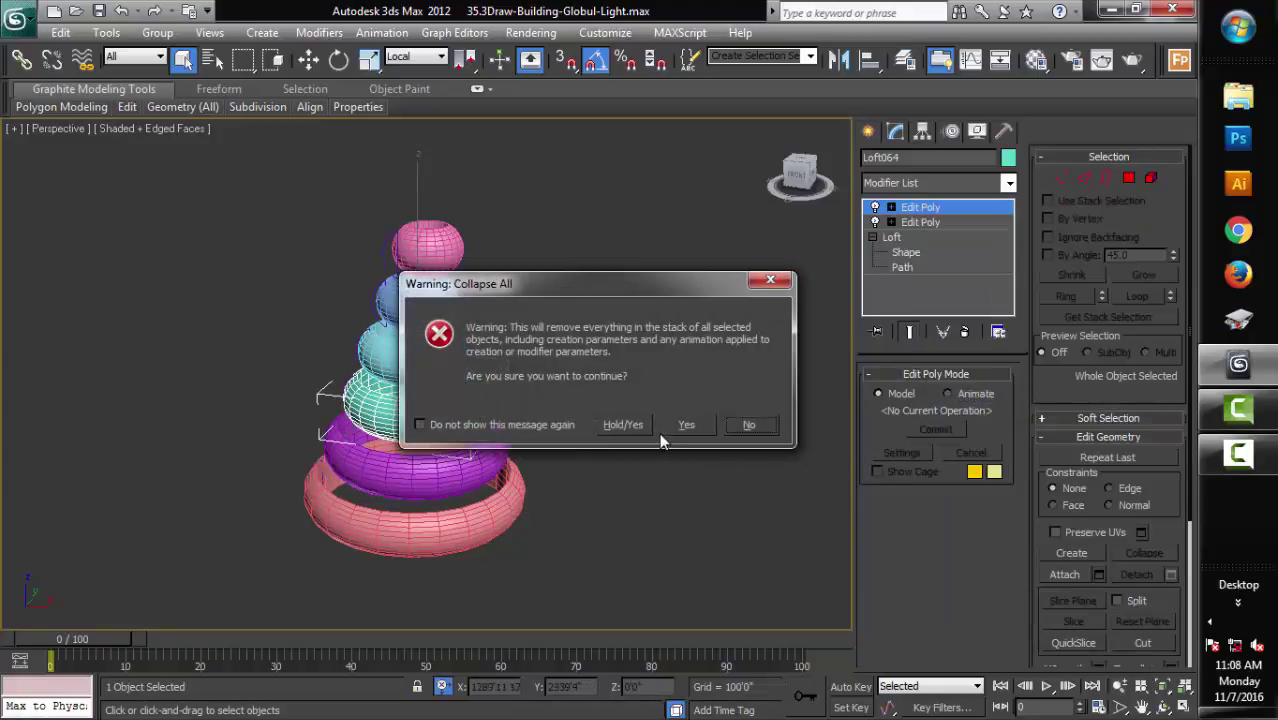
left_click(684, 423)
left_click(408, 358)
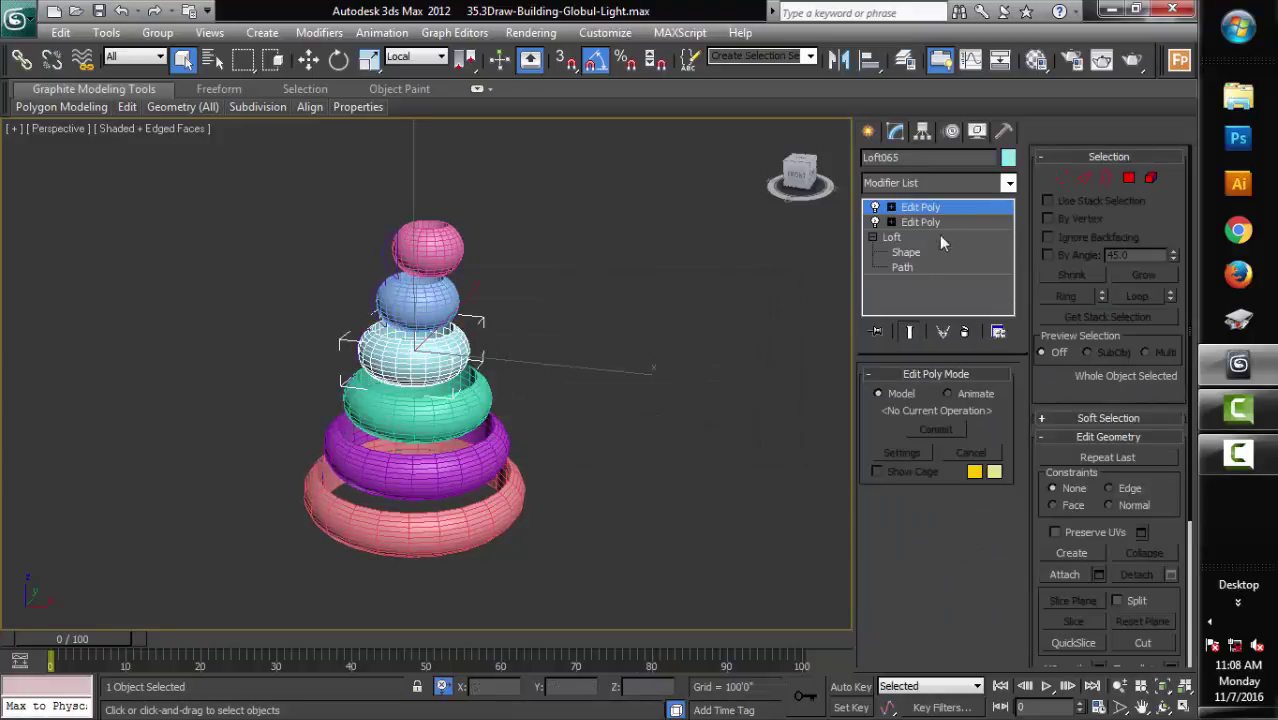
right_click(925, 208)
left_click(1035, 400)
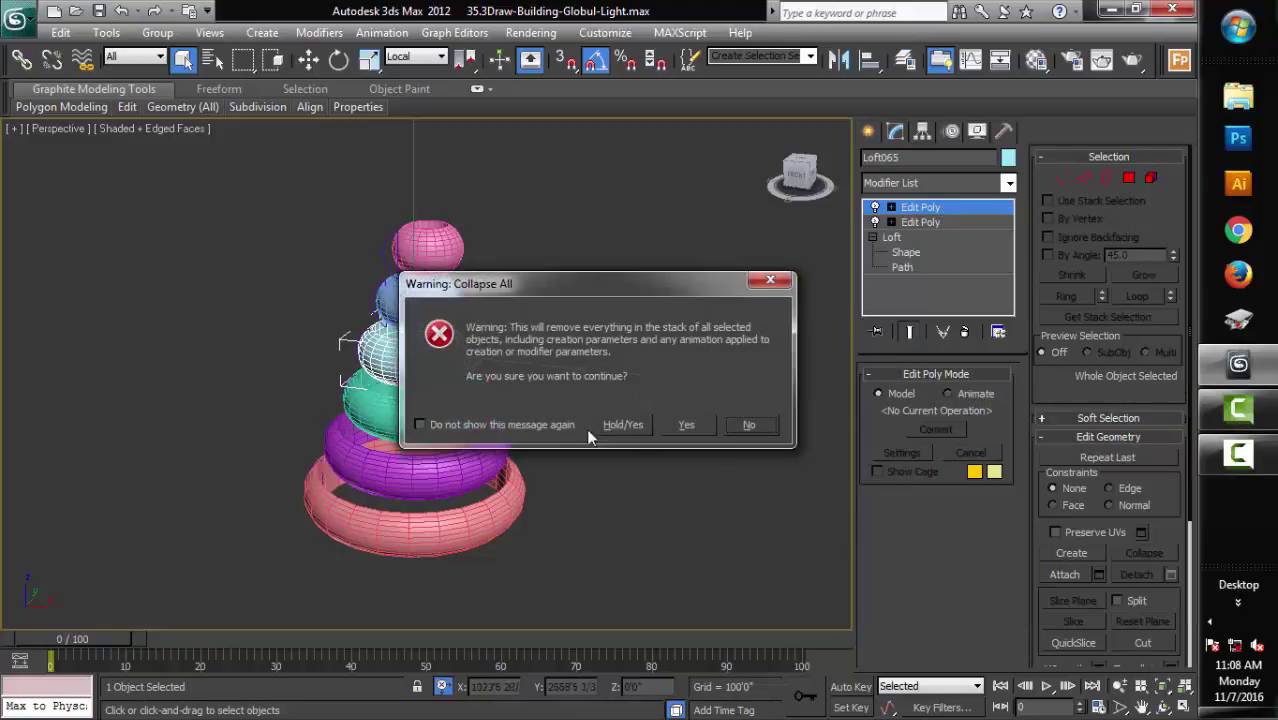
left_click(684, 425)
Step: Collapse the light blue ring's and top pink sphere's modifier stacks into editable polys
left_click(418, 300)
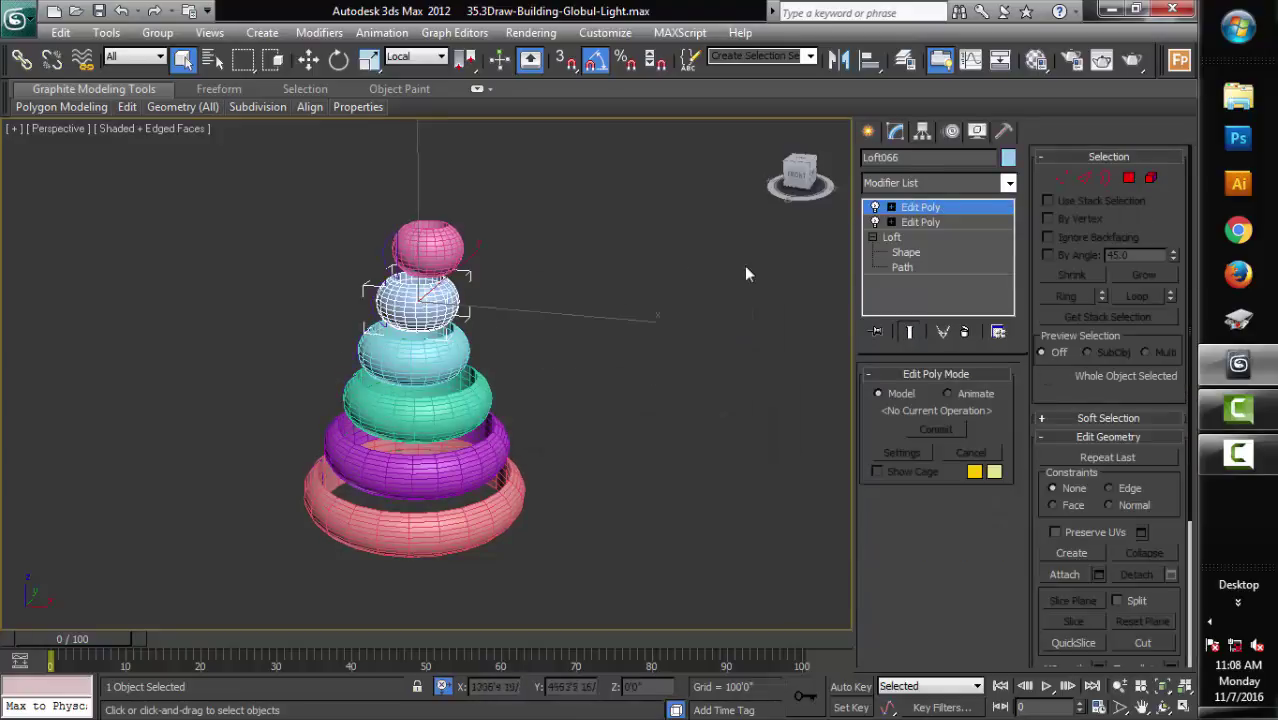
right_click(920, 215)
left_click(1030, 400)
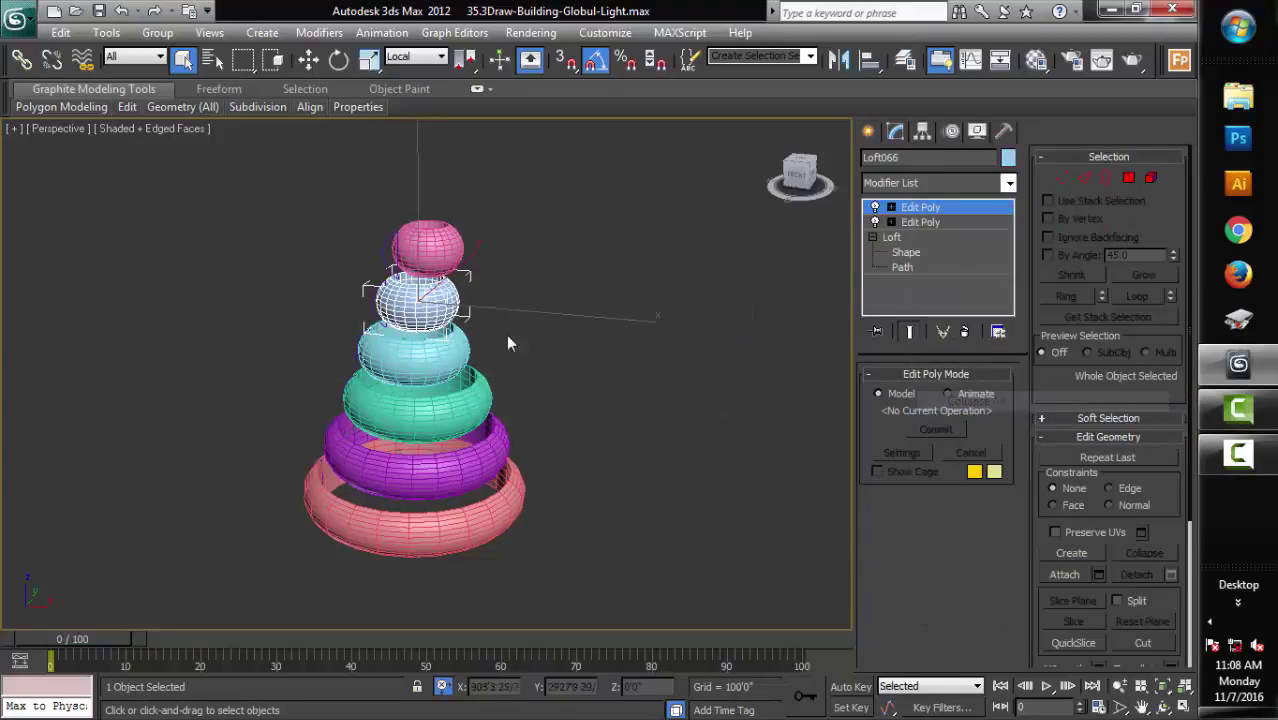
left_click(686, 425)
left_click(428, 245)
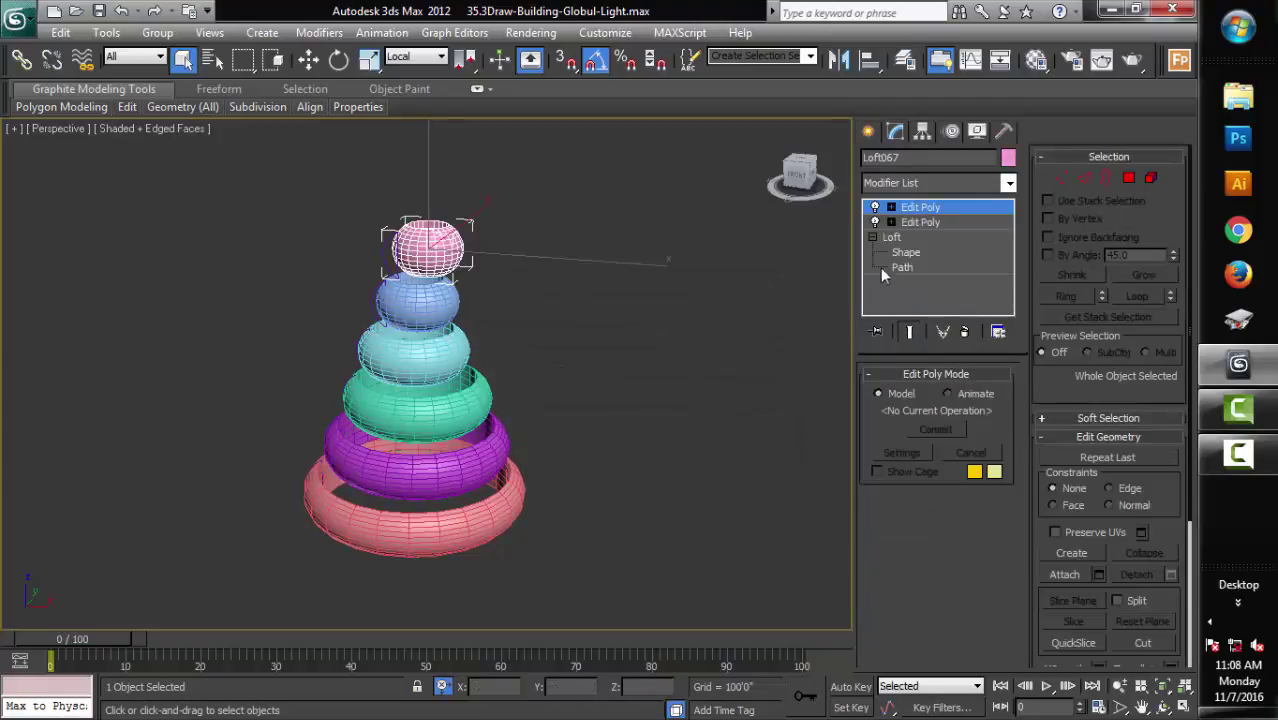
right_click(918, 206)
left_click(1030, 390)
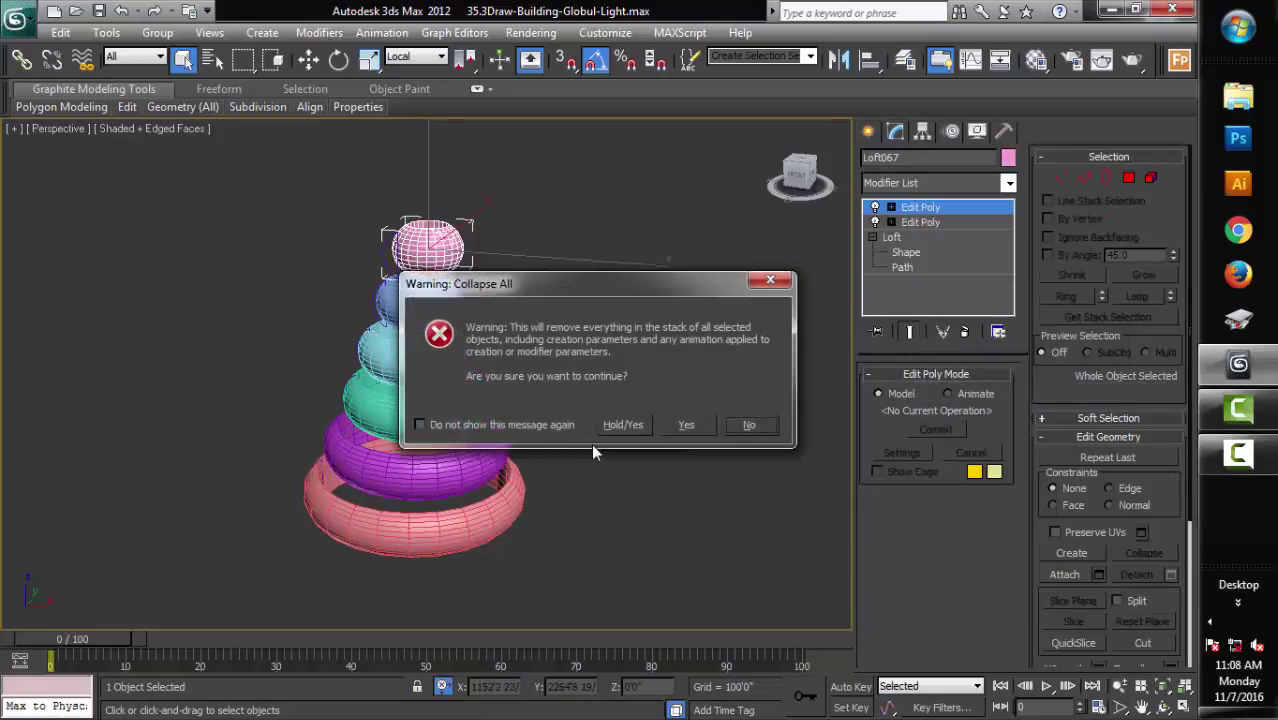
left_click(686, 425)
Step: Select all six rings and hide them with Hide Selection
left_click(420, 305, "ctrl")
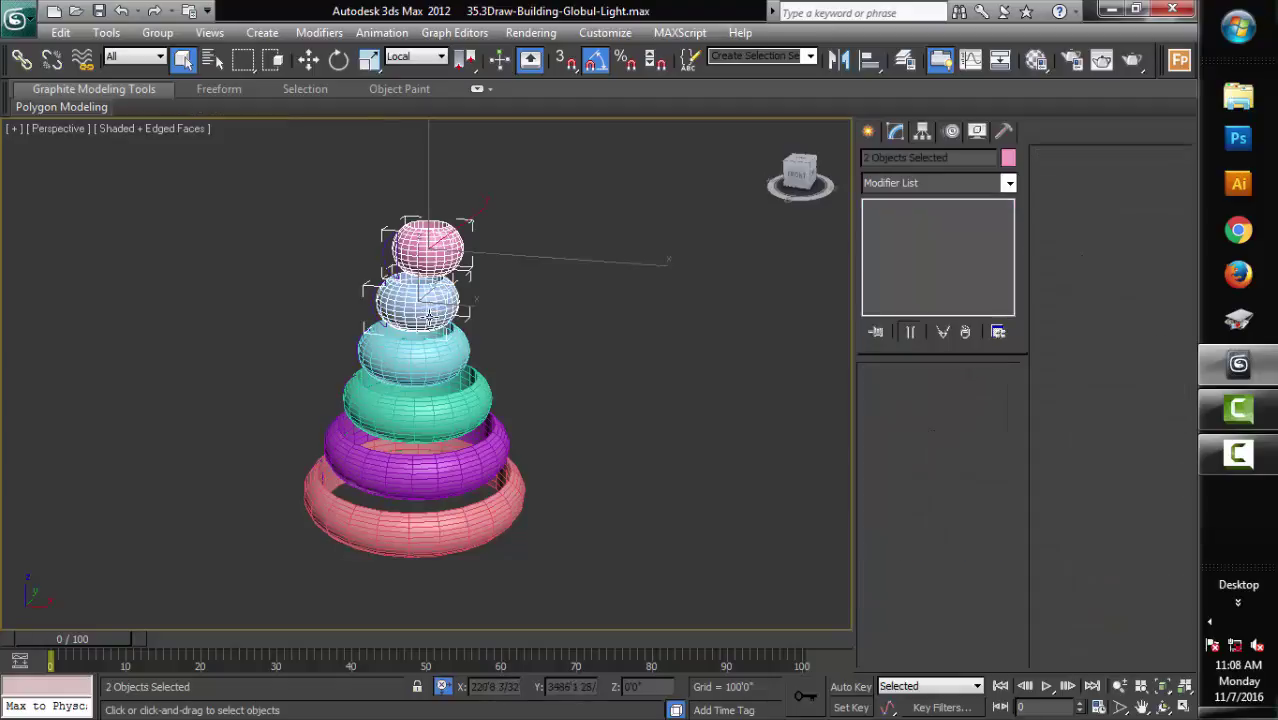
left_click(434, 367, "ctrl")
left_click(440, 412, "ctrl")
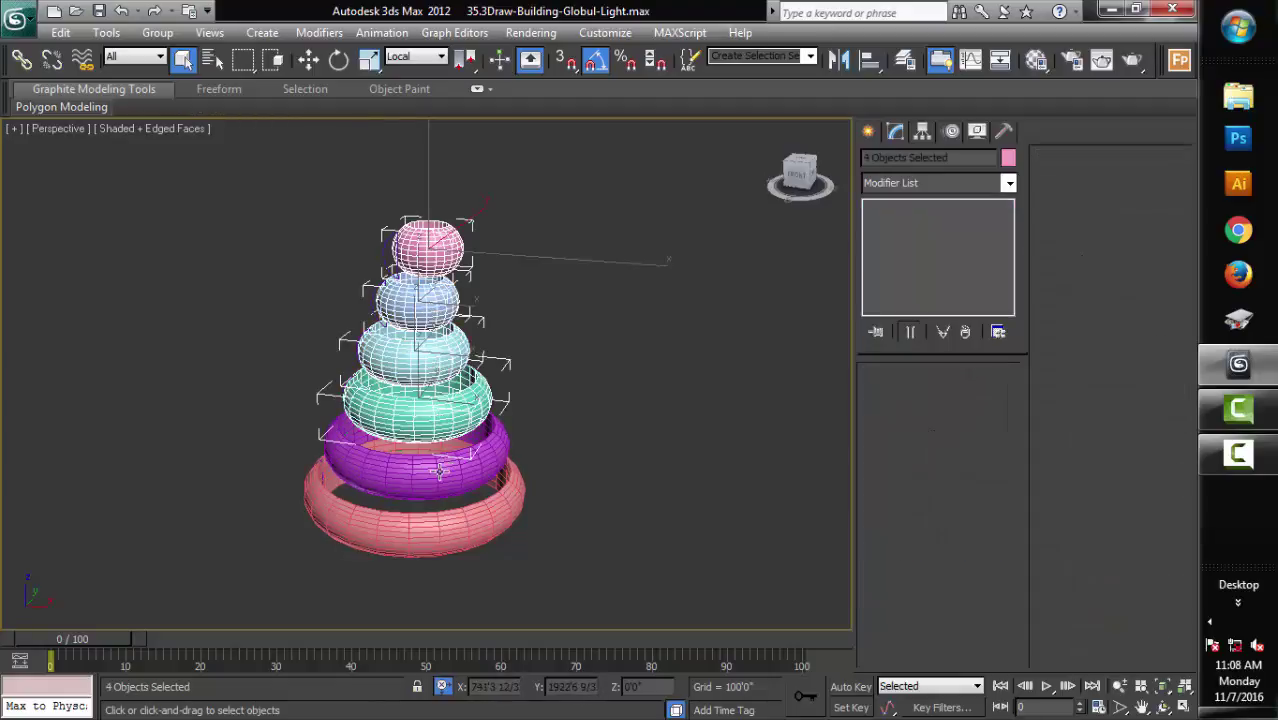
left_click(441, 470, "ctrl")
left_click(452, 516, "ctrl")
right_click(637, 370)
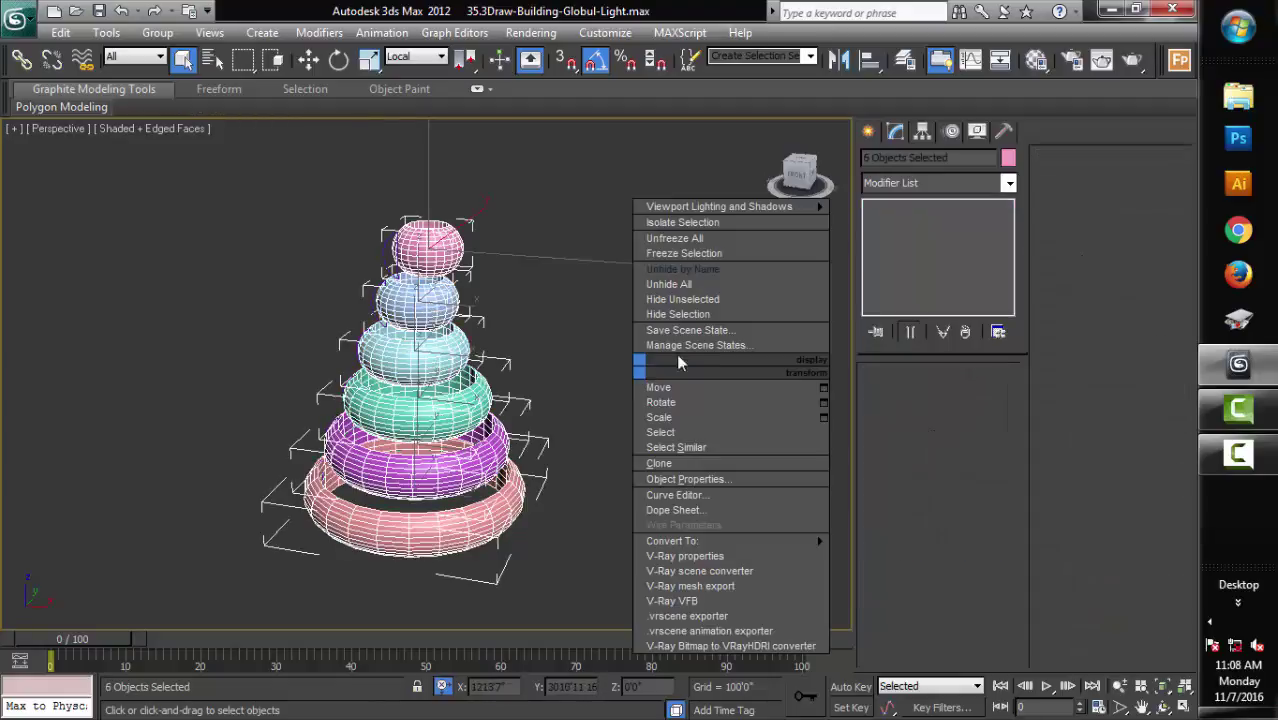
left_click(714, 316)
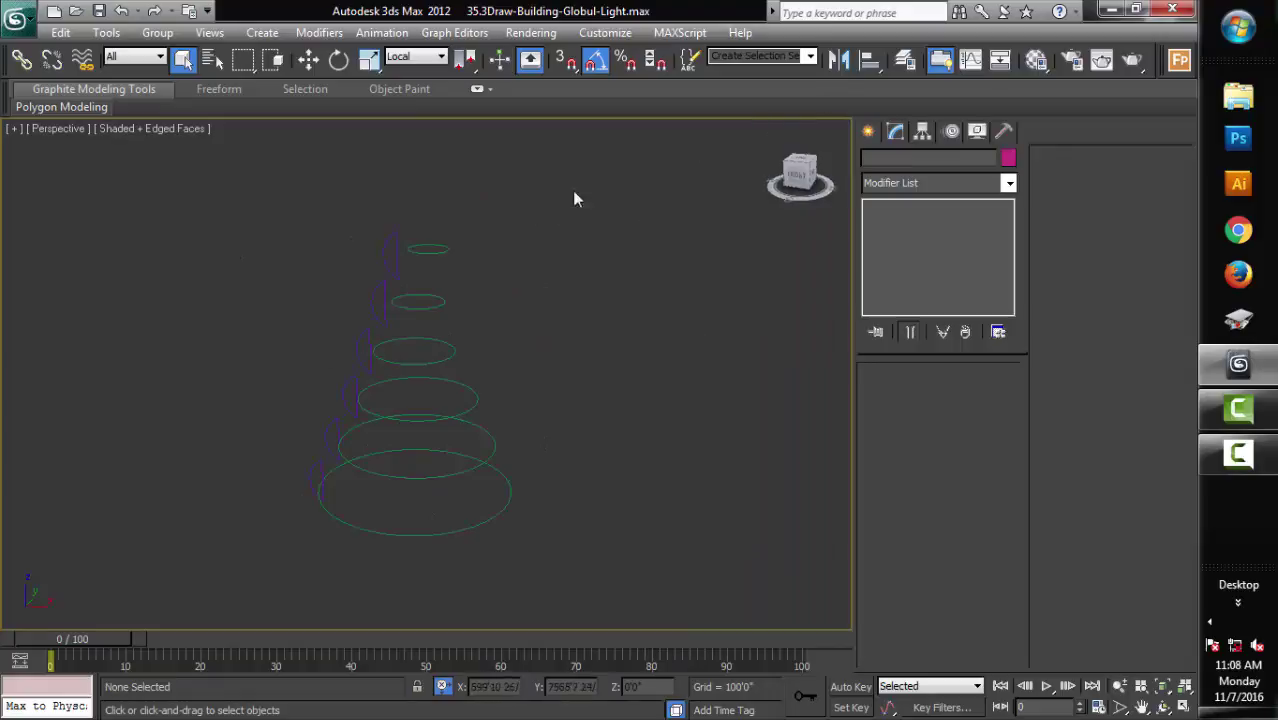
Step: Move the green guide circles into the referance layer and hide that layer
left_click(903, 62)
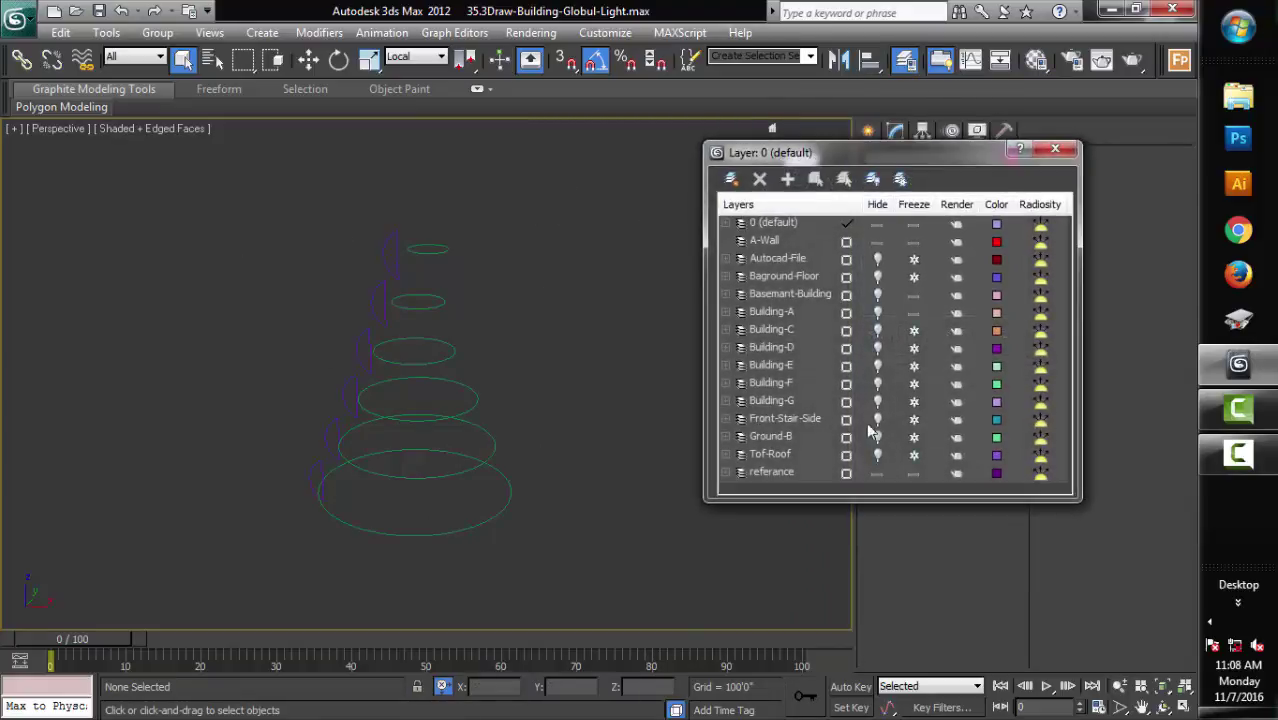
left_click(788, 473)
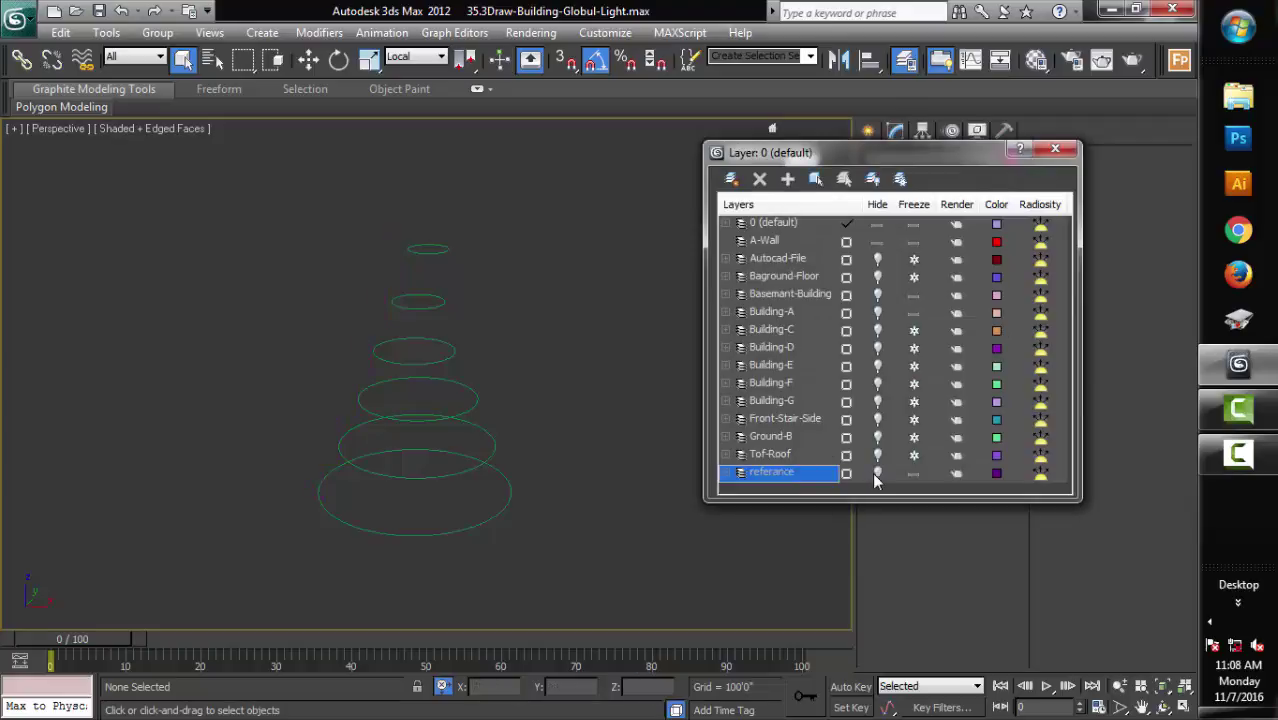
left_click_drag(337, 133, 521, 550)
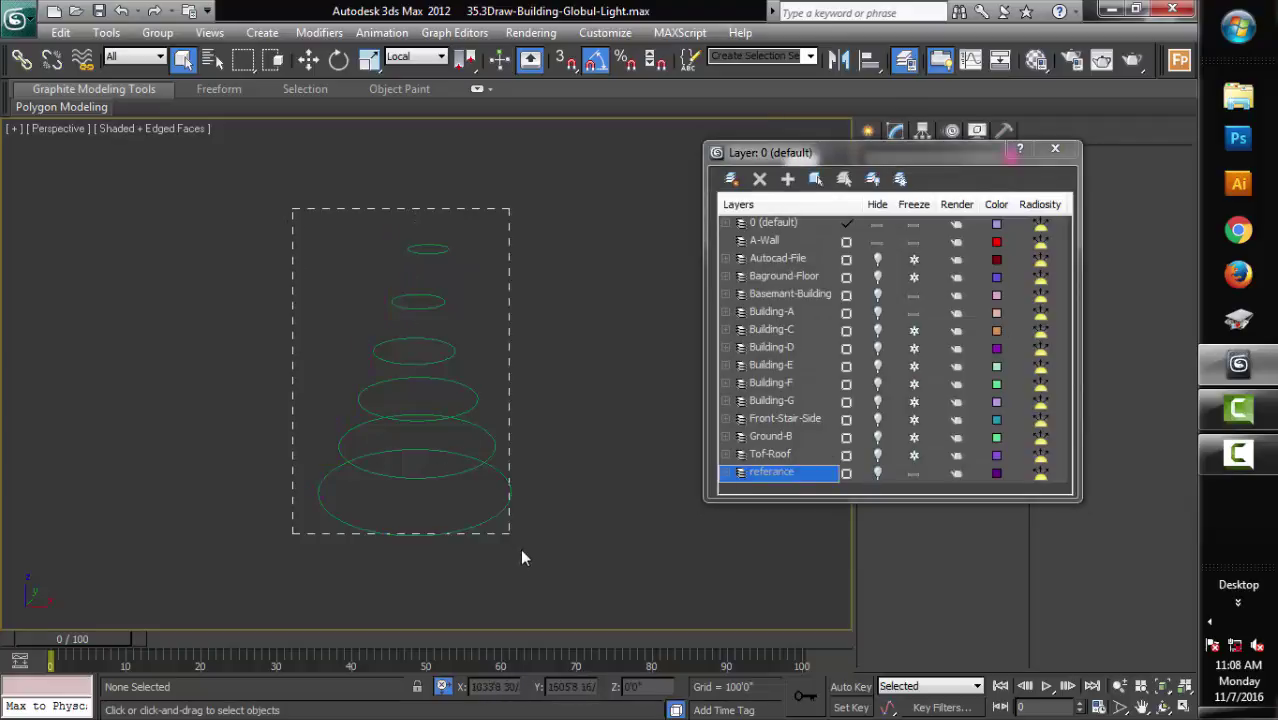
left_click(788, 179)
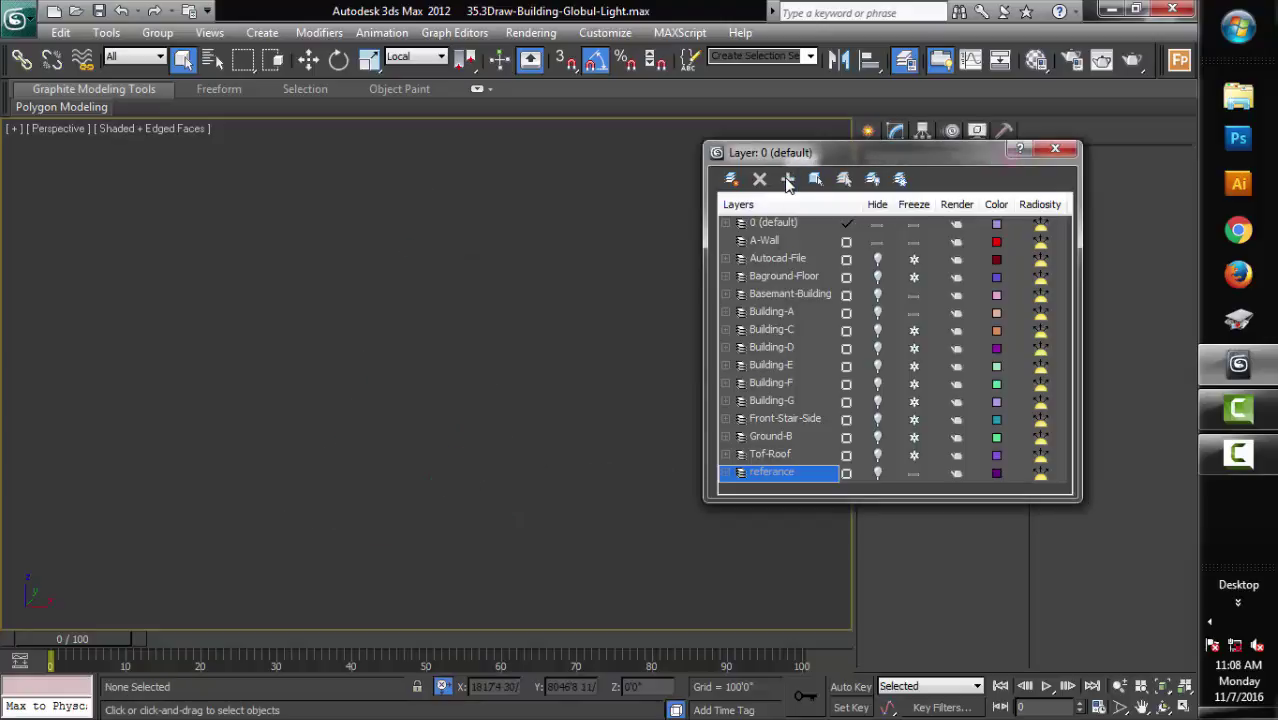
left_click(878, 475)
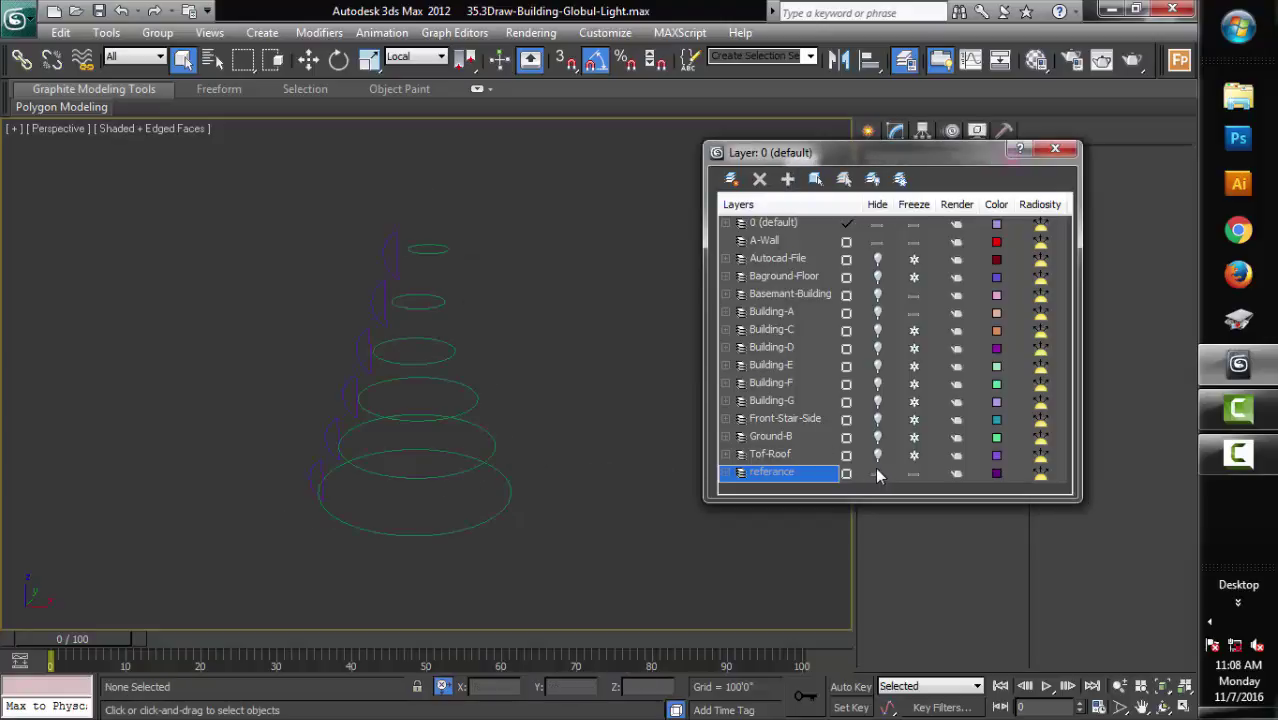
left_click(878, 475)
left_click(878, 475)
left_click(878, 475)
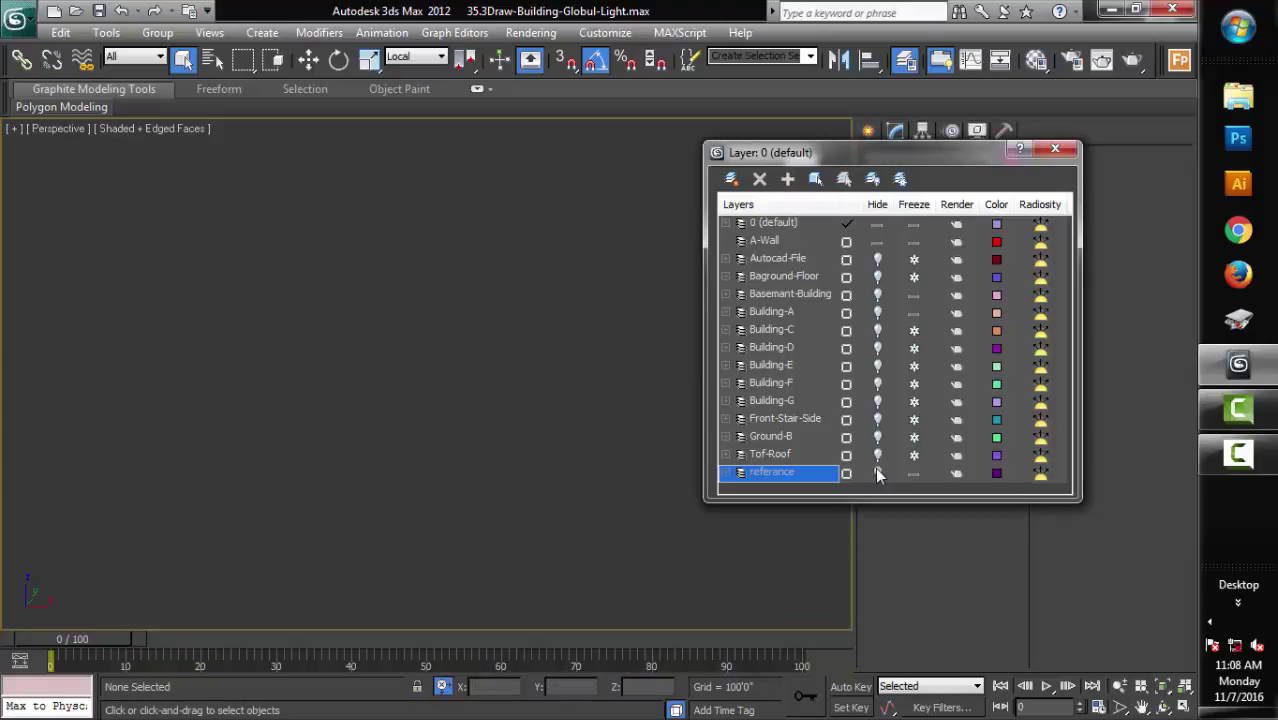
left_click(1055, 149)
Step: Unhide Loft062 through Loft067 by name so the six-tier ring stack shows alone
right_click(430, 320)
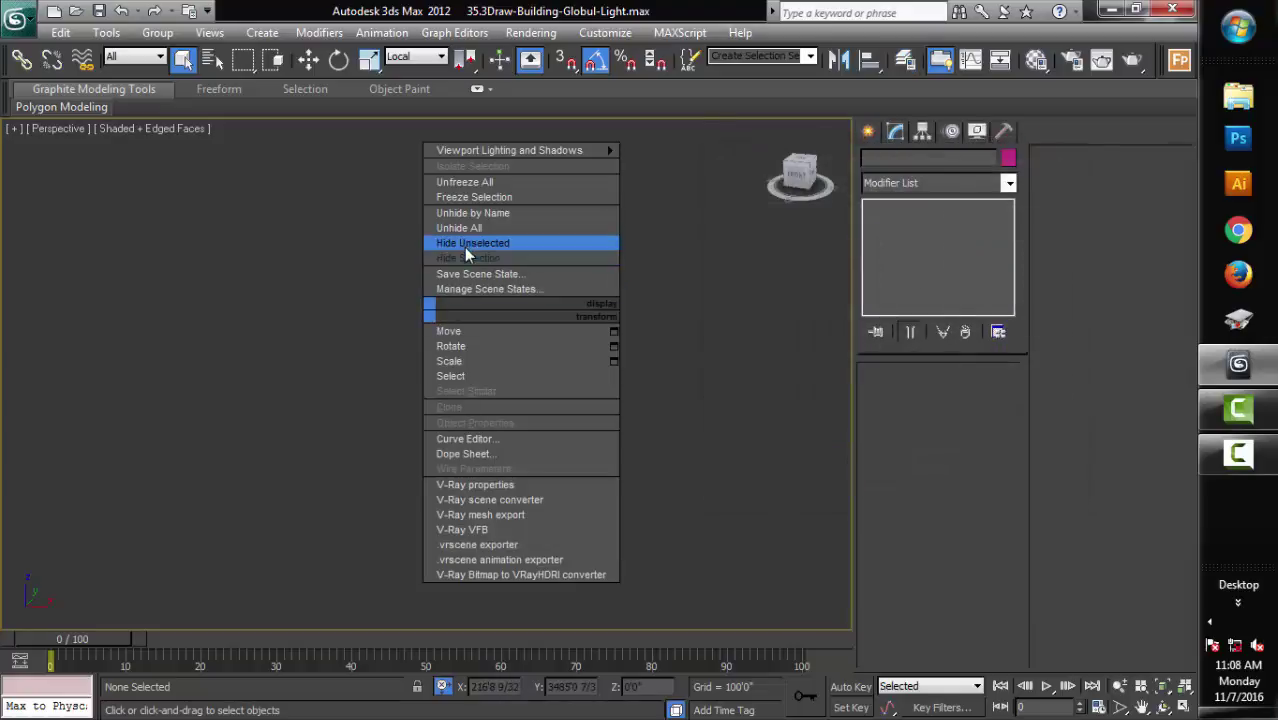
left_click(470, 213)
left_click_drag(388, 384, 388, 475)
left_click(640, 668)
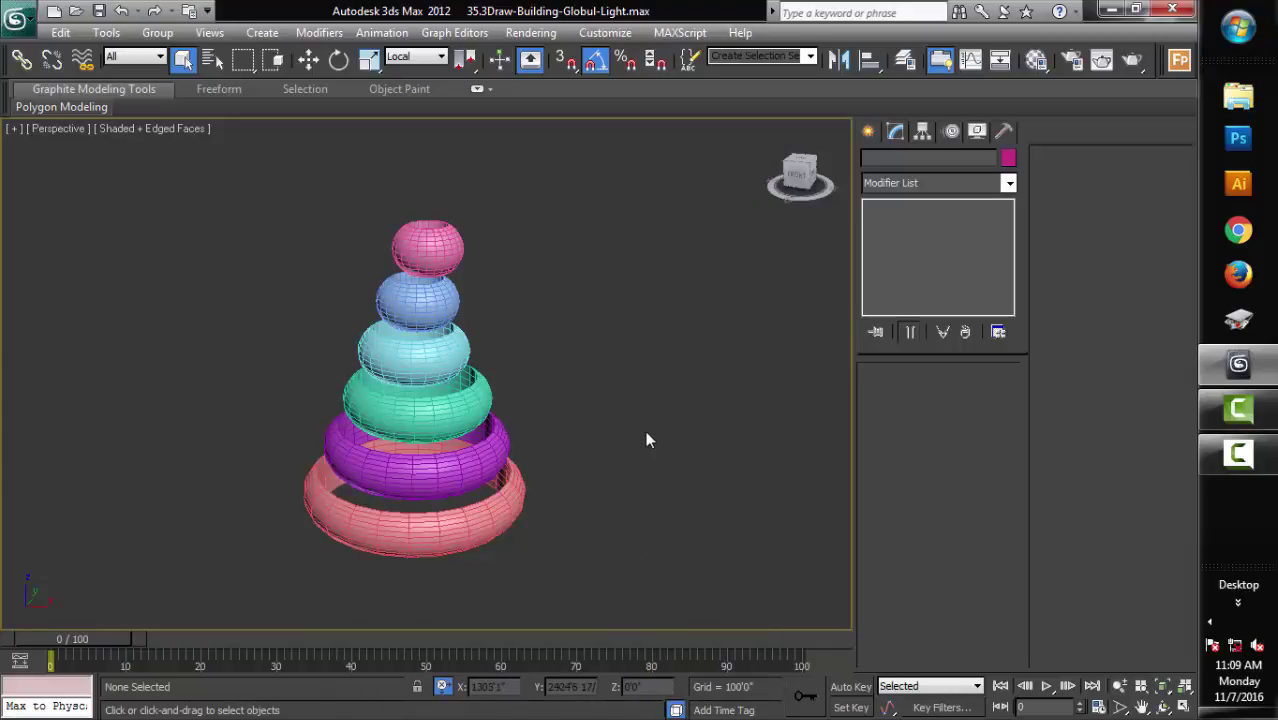